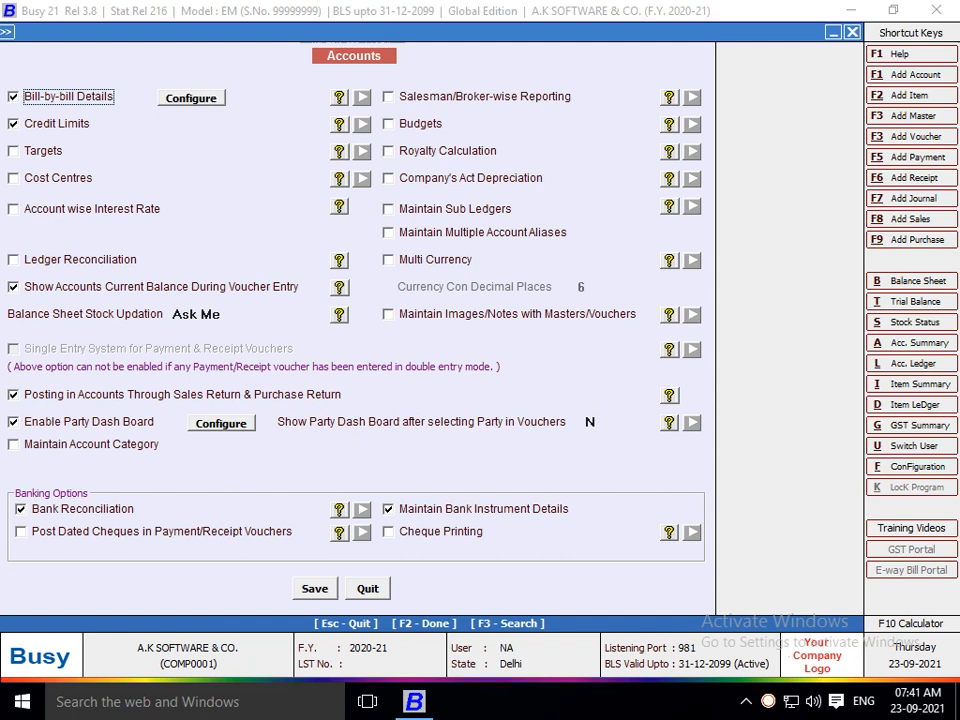
Tick Salesman/Broker-wise Reporting on the Accounts features page to bring up the Salesman / Broker Configuration.
left_click(389, 97)
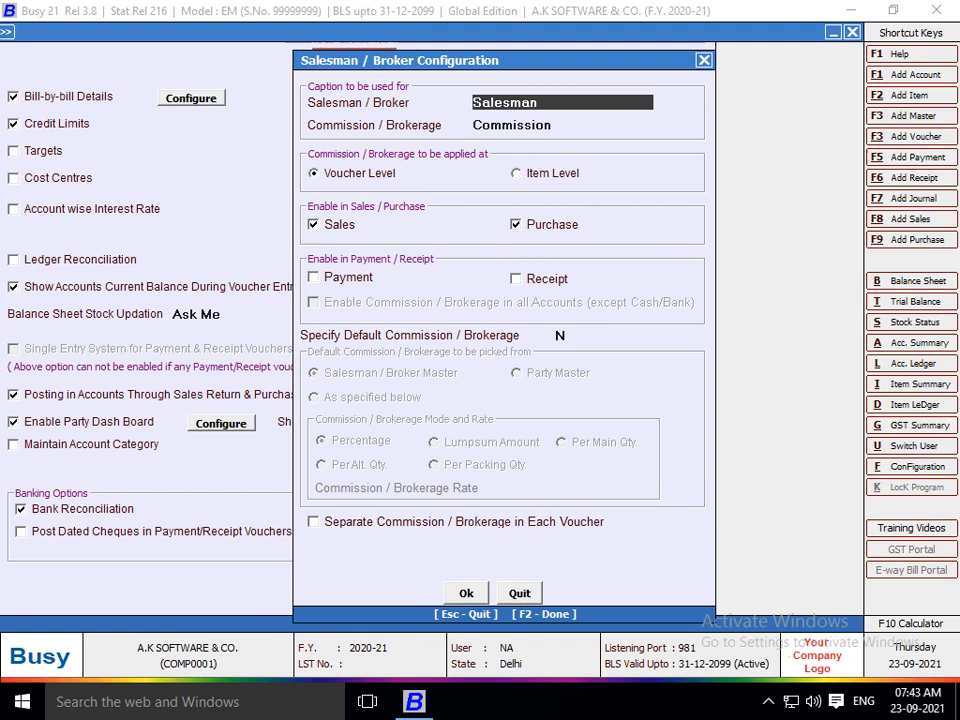
Apply commission to sales only, specified default commission as below, separate per voucher, posted in accounts.
left_click(516, 225)
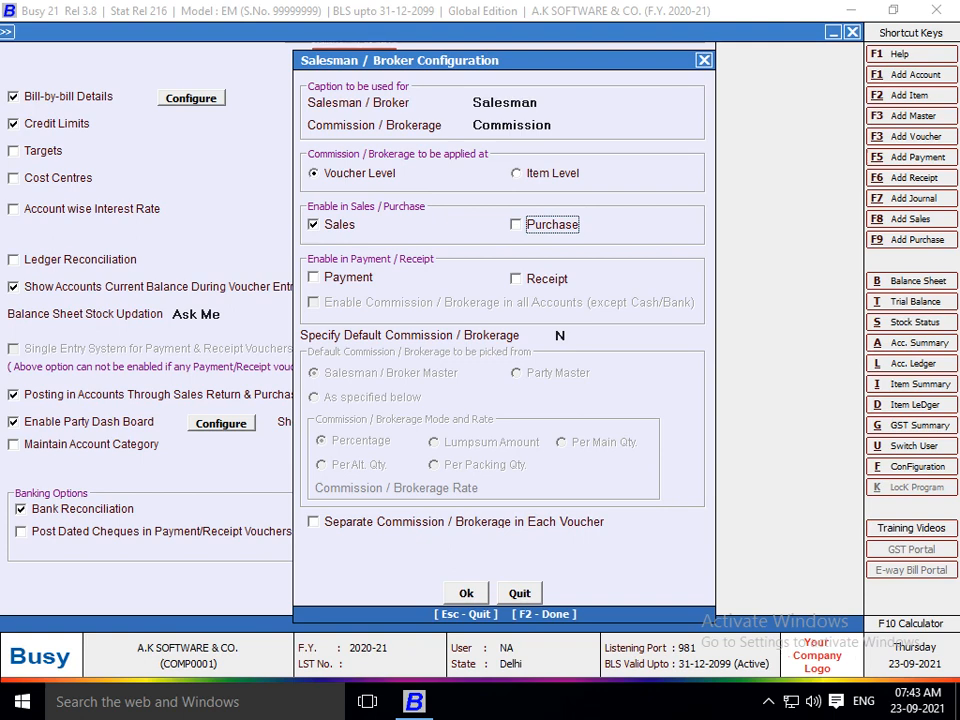
left_click(561, 336)
type("y")
key("Return")
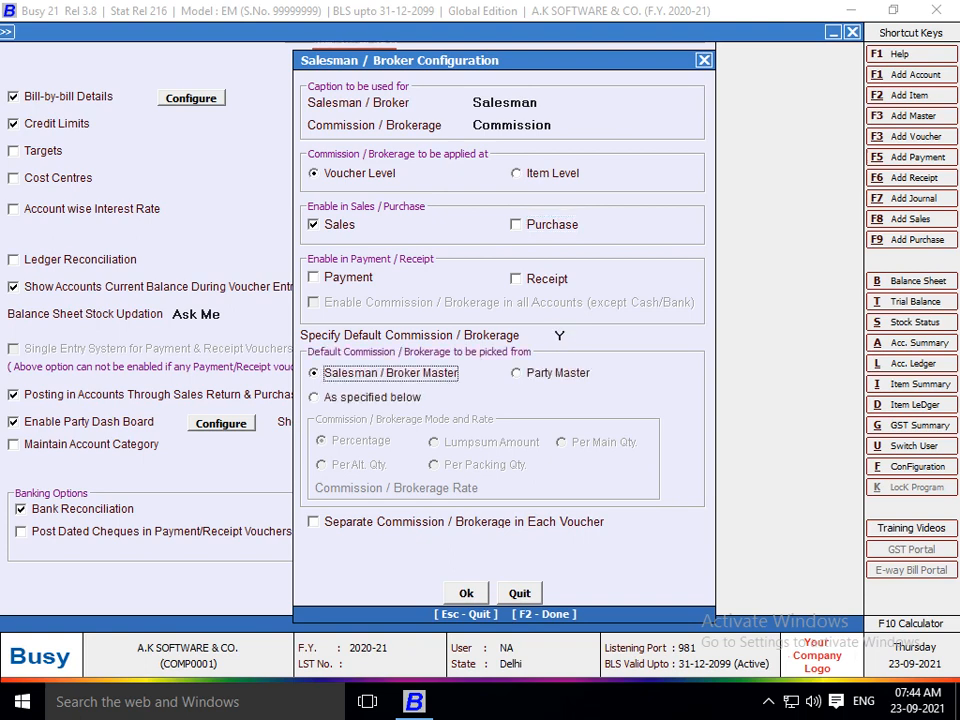
key("Down")
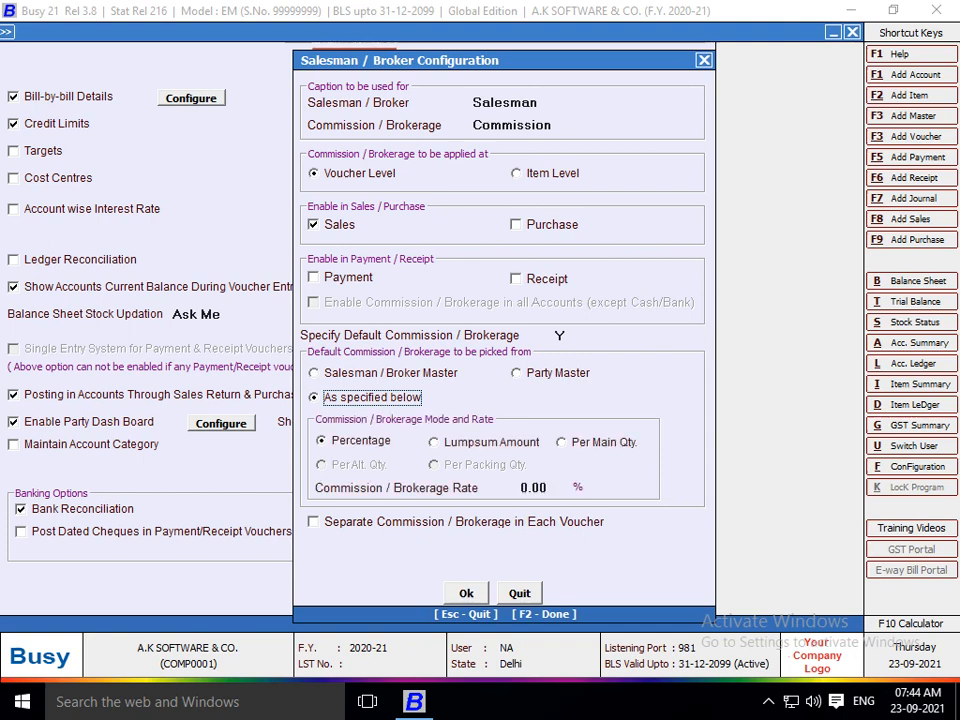
key("Up")
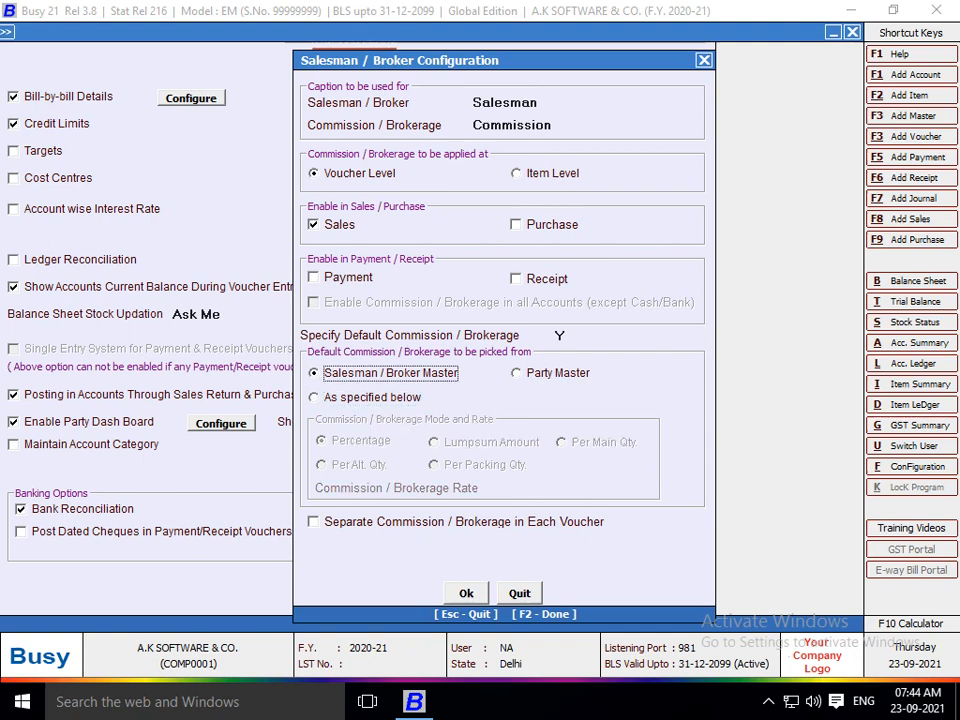
key("Down")
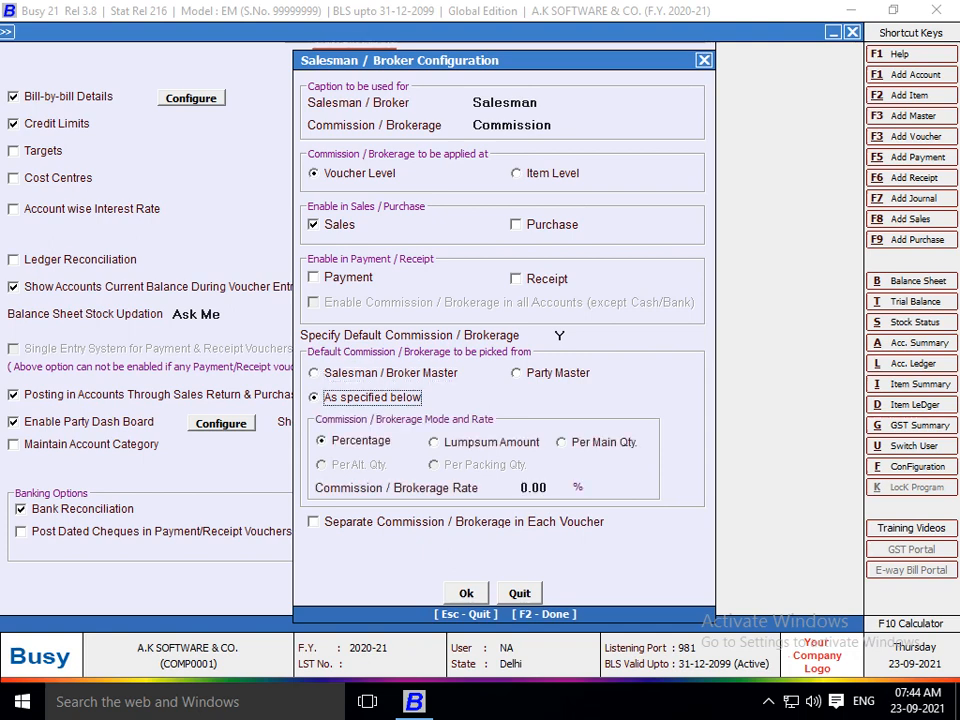
left_click(314, 522)
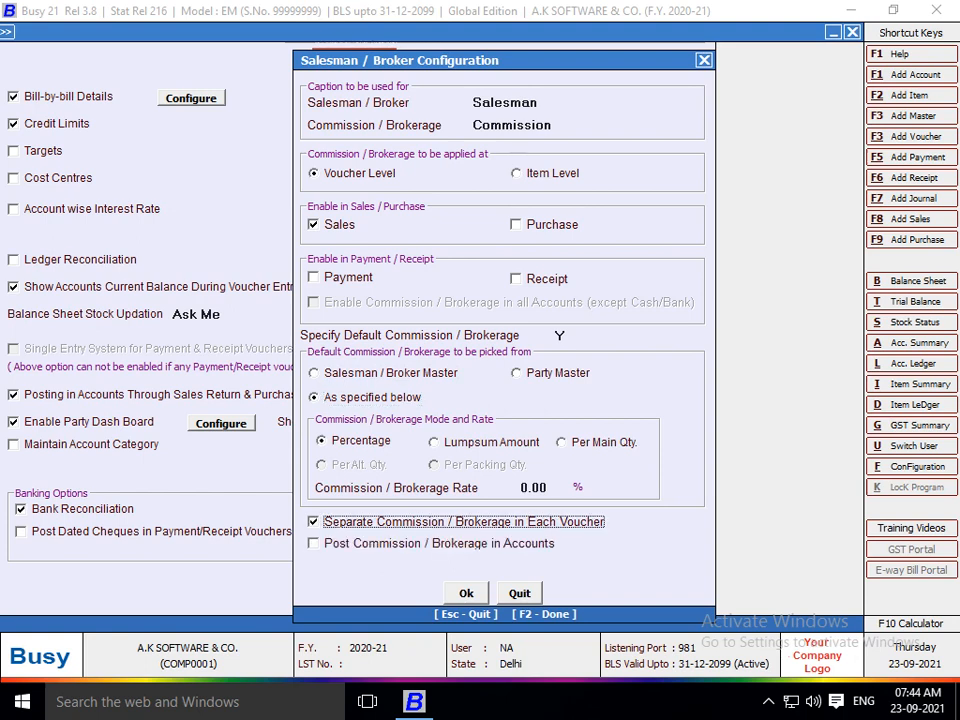
key("Return")
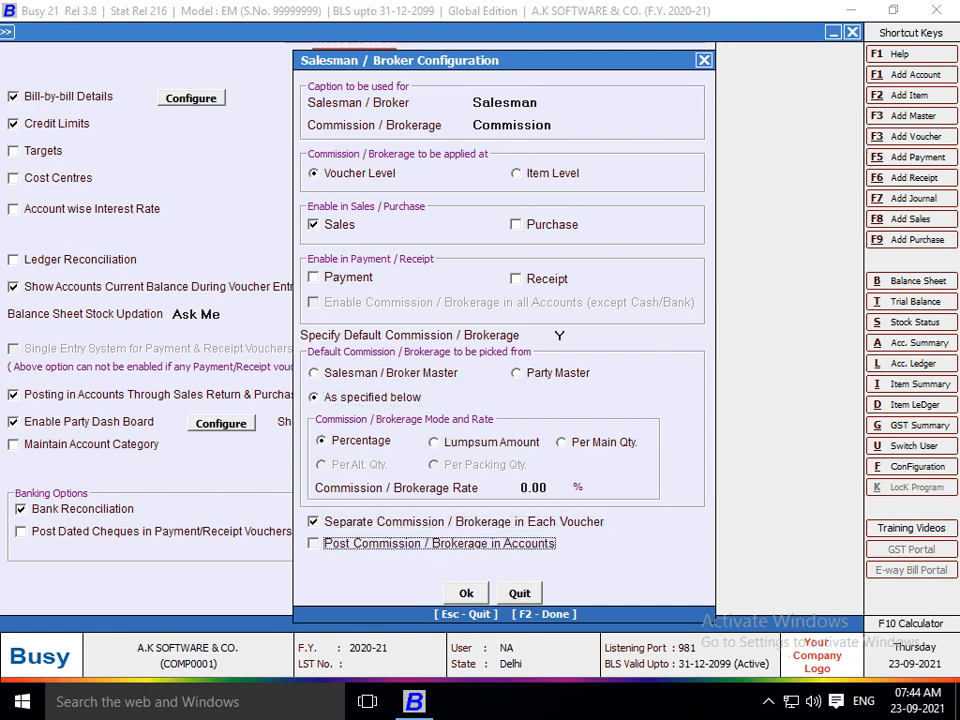
key("space")
Save the commission and accounts feature settings and close Features / Options.
key("F2")
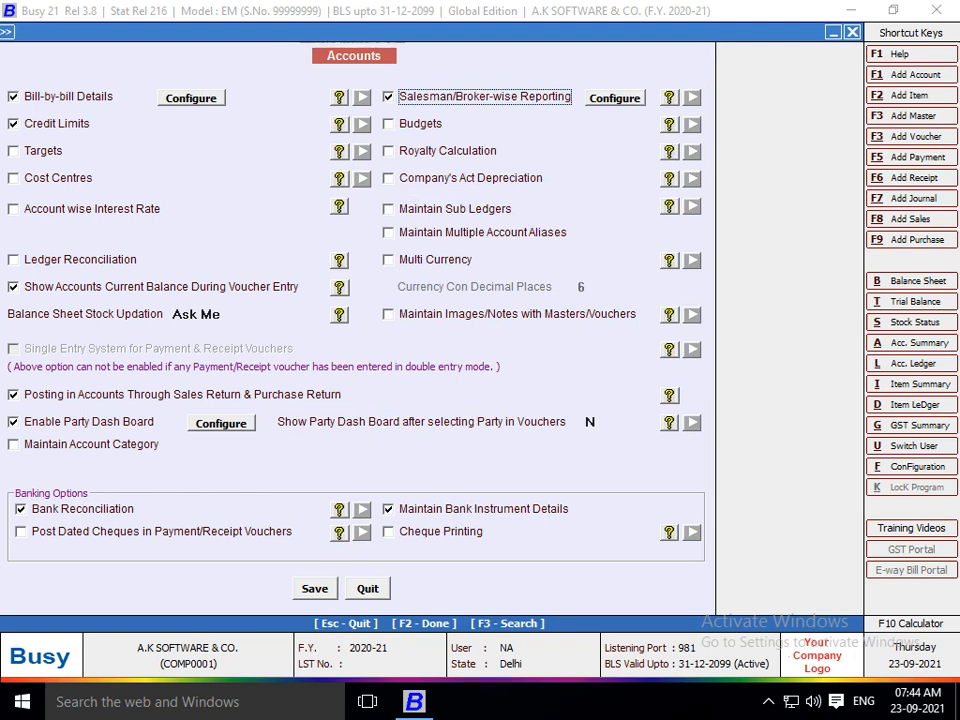
key("F2")
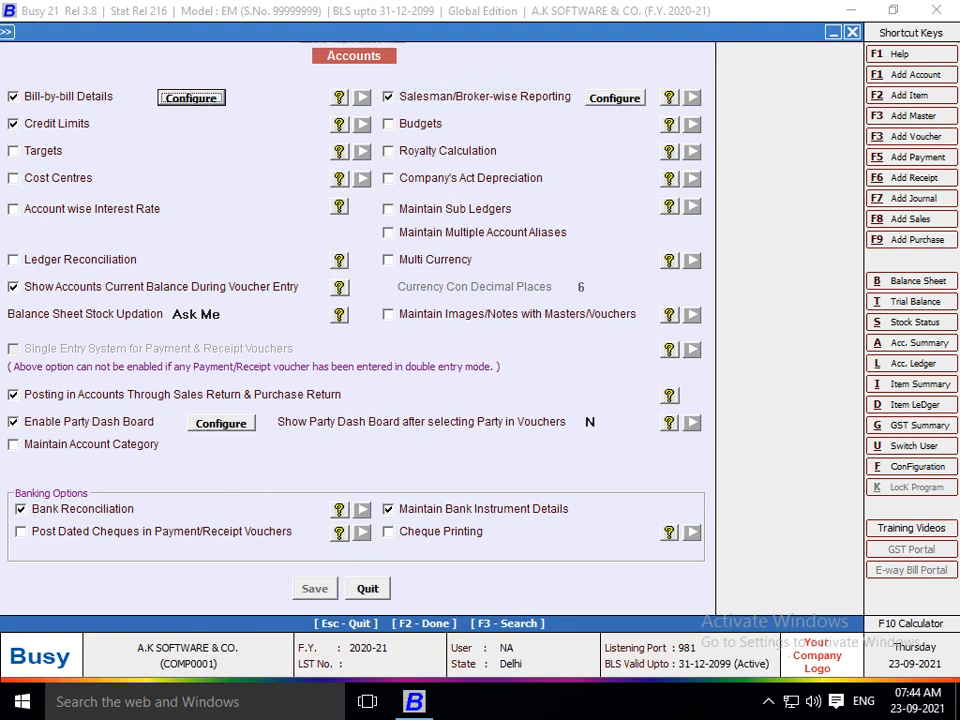
key("Down")
key("Down")
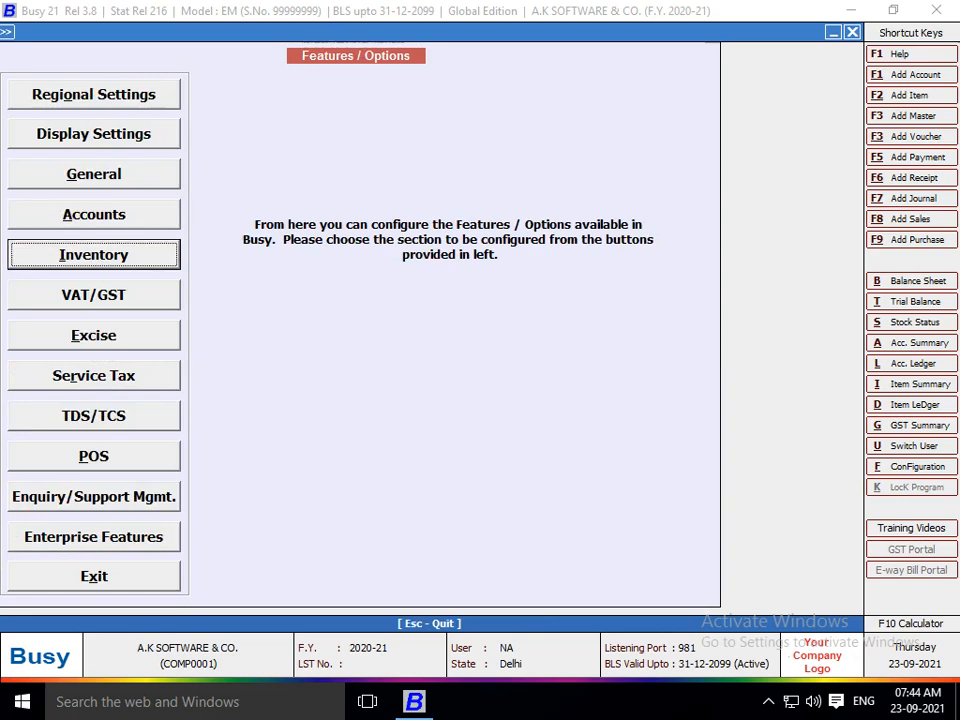
key("Escape")
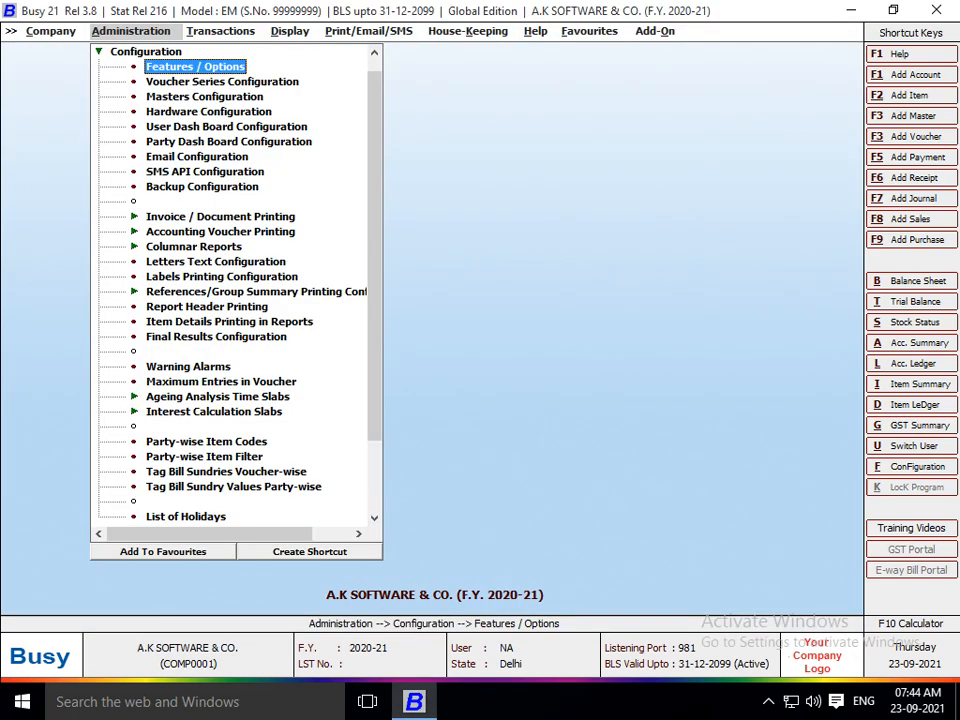
key("Escape")
Start a new voucher from Transactions > Sales > Add.
key("Right")
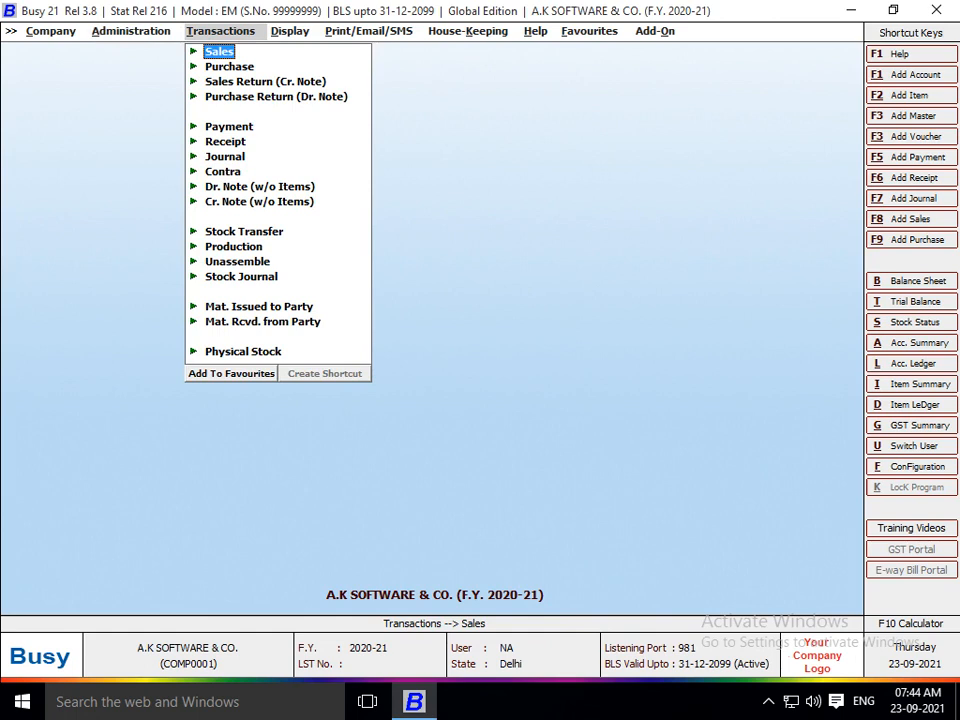
key("Return")
key("Return")
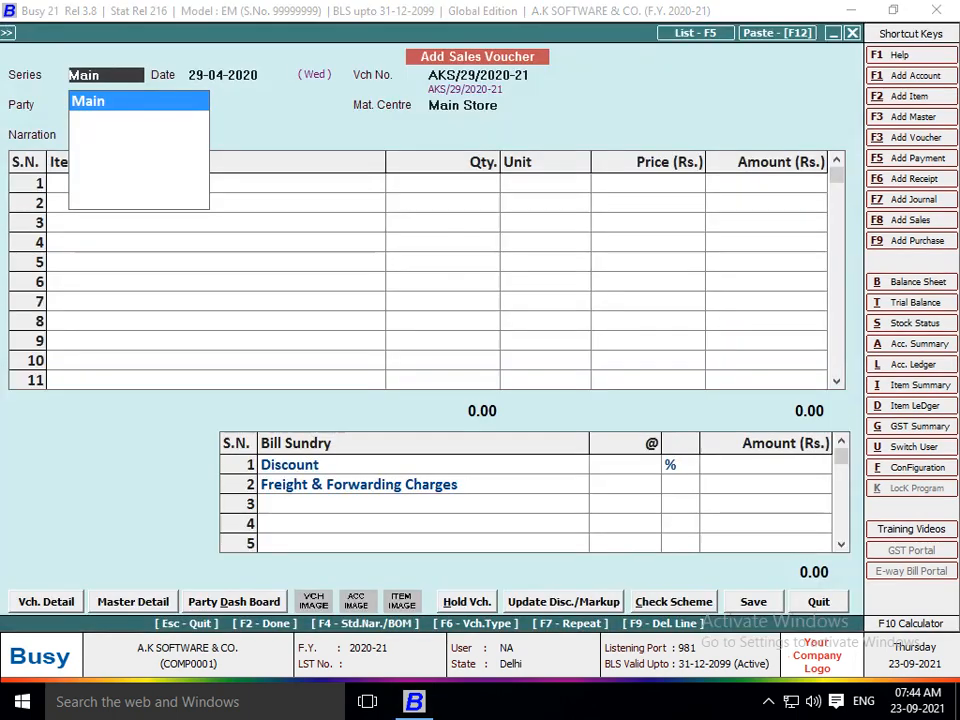
key("Return")
key("Return")
Choose ASHOK ENTERPRISE as the party and BUSY 6 as the first item.
key("Down")
key("Down")
key("Down")
key("Down")
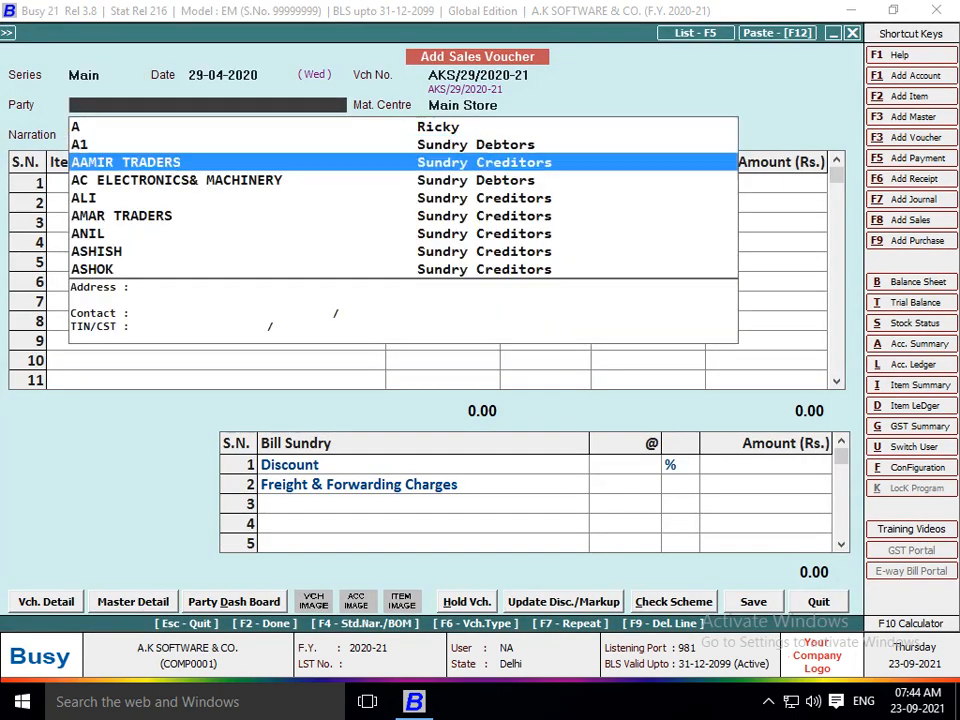
key("Down")
key("Down")
key("Down")
key("Down")
key("Down")
key("Down")
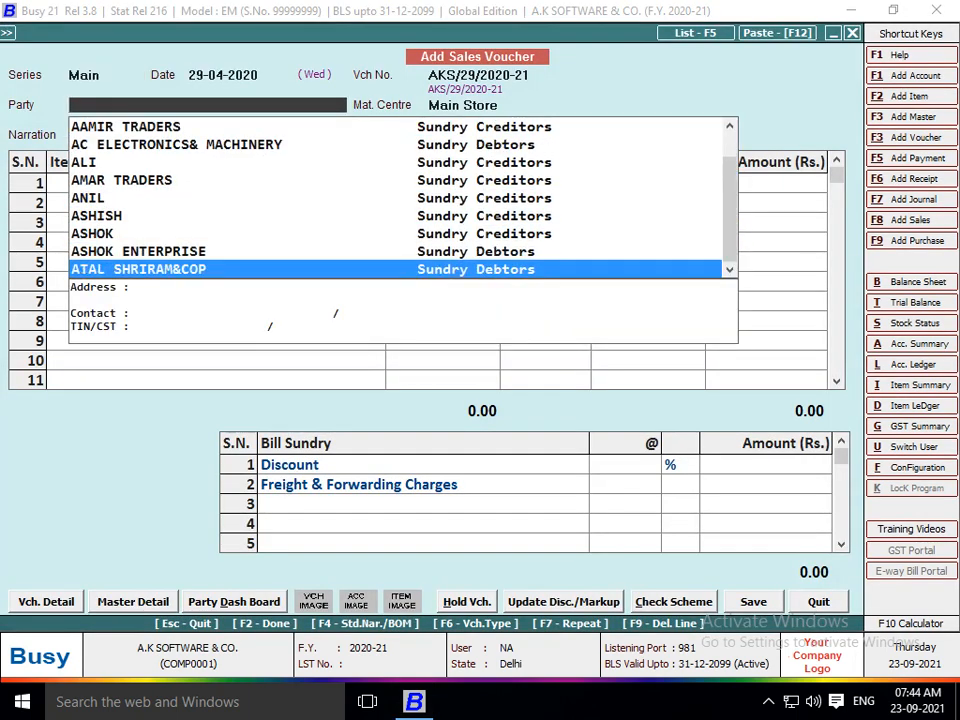
key("Up")
key("Return")
key("Return")
key("Return")
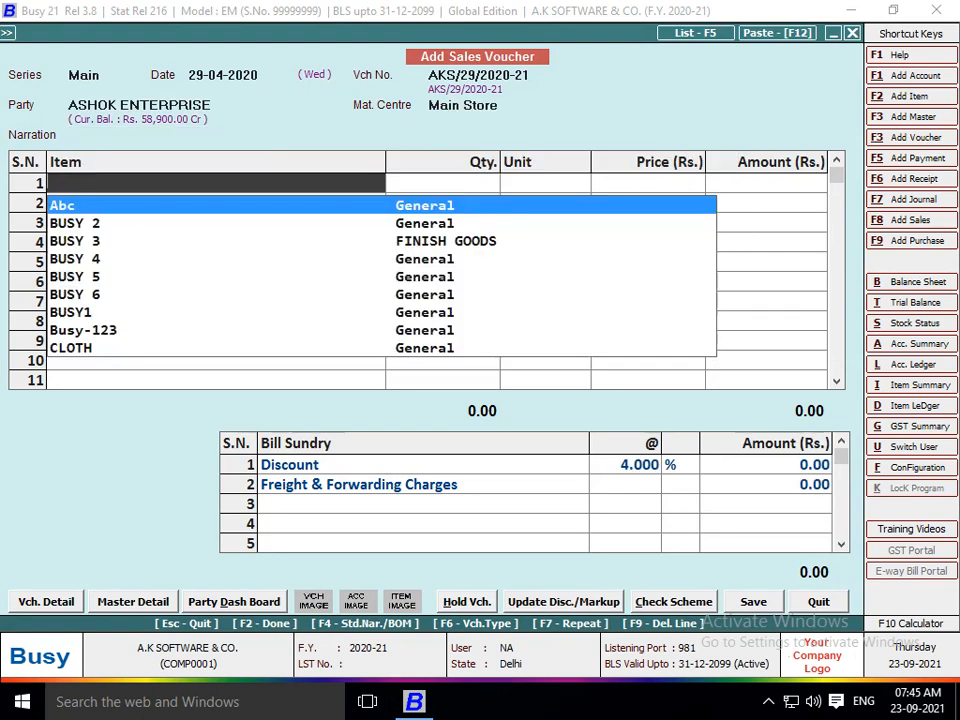
key("Down")
key("Down")
key("Down")
key("Down")
key("Down")
key("Return")
key("Return")
key("Return")
key("Return")
key("Return")
key("Return")
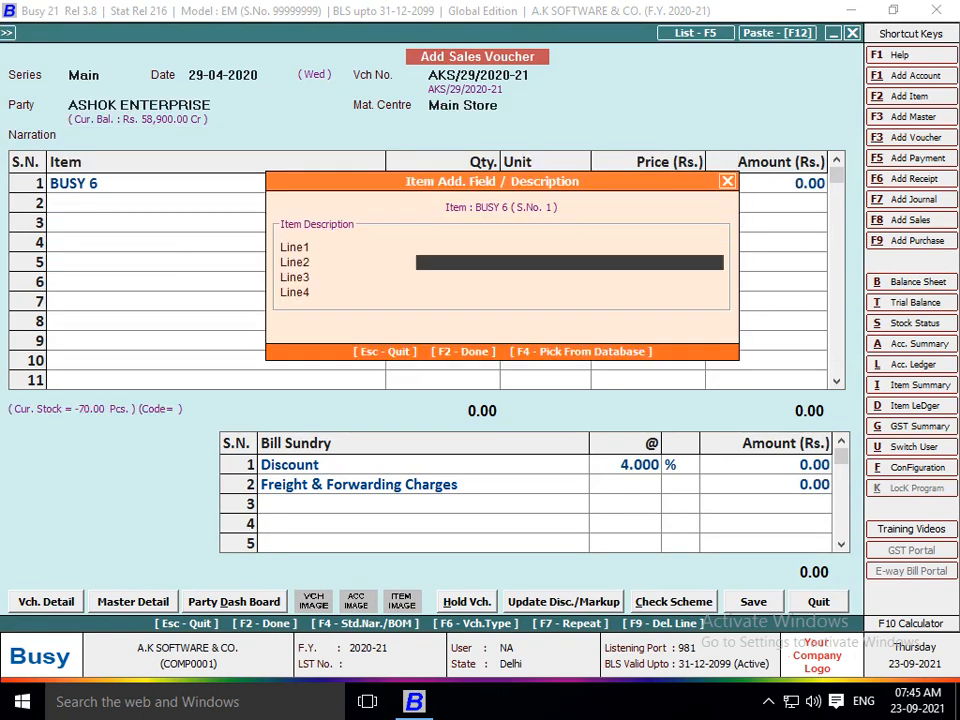
Enter quantity 700 at price 500, accepting the negative stock warning, and reach salesman details.
type("700")
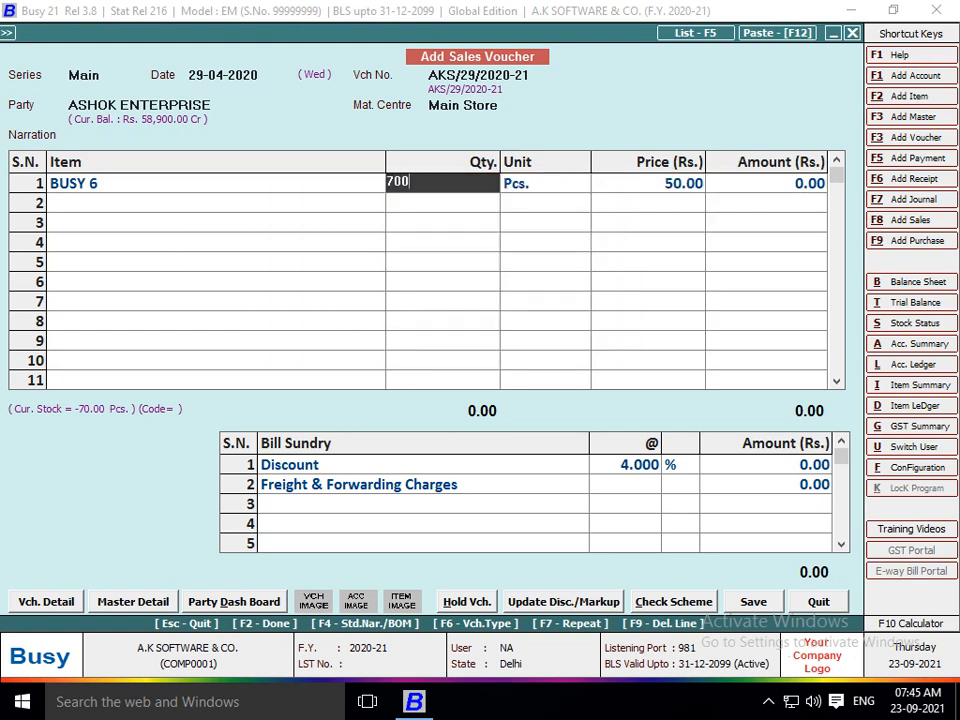
key("Return")
key("Return")
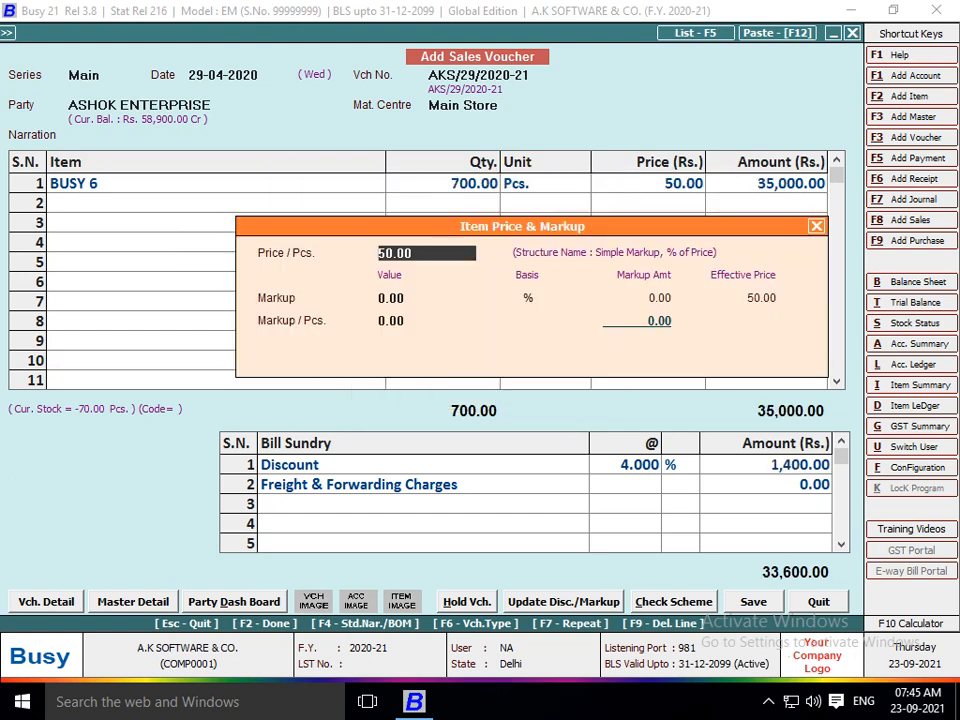
key("Return")
key("Return")
key("Return")
type("500")
key("Return")
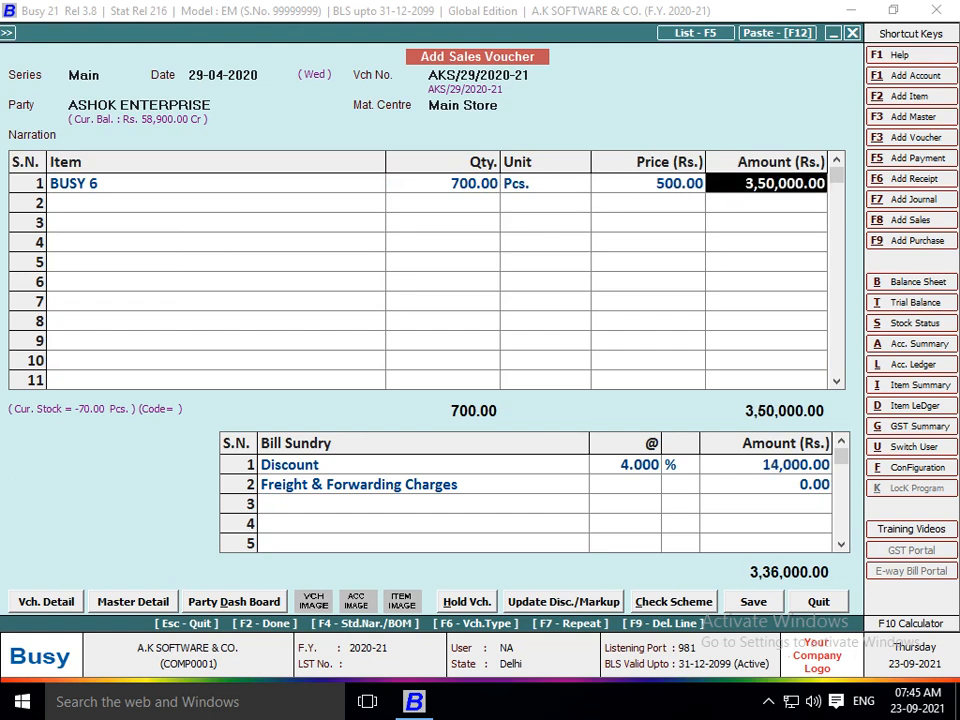
key("Return")
key("Return")
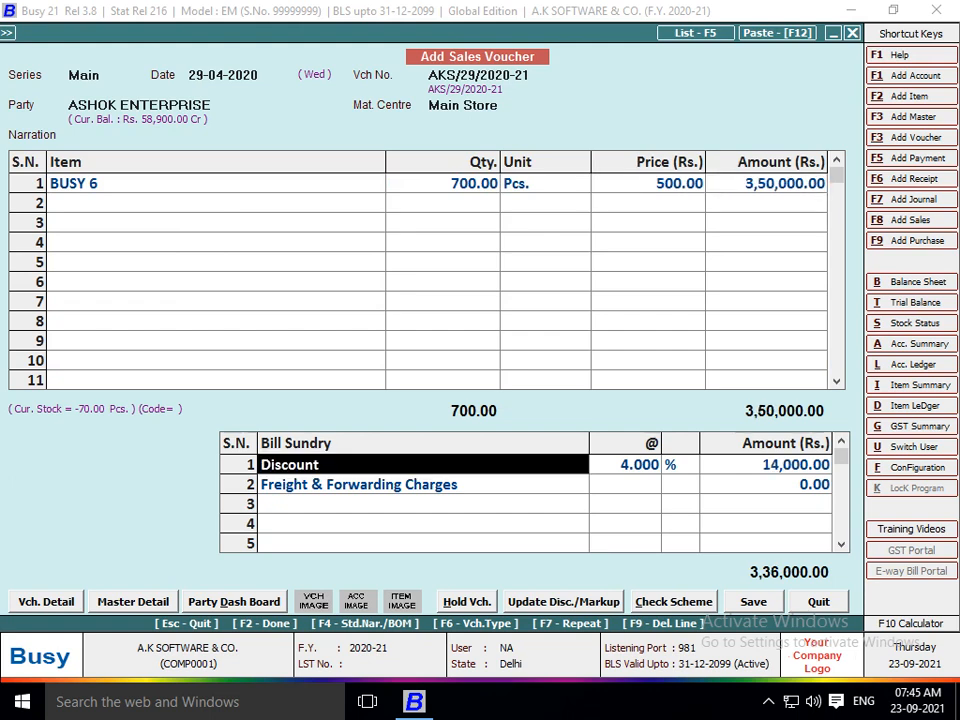
key("F2")
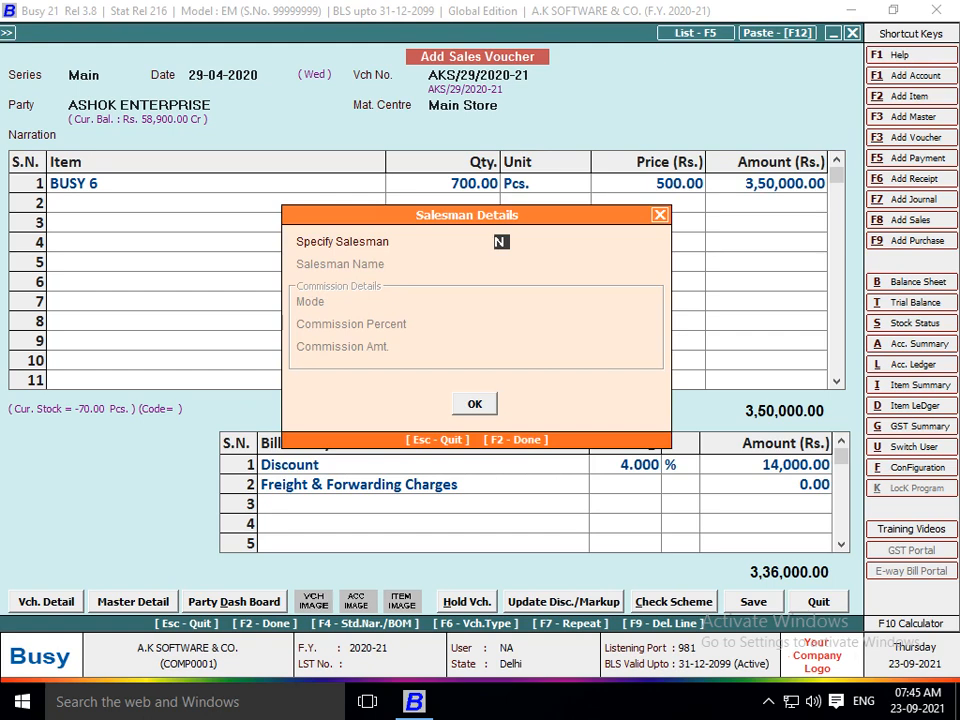
Specify a salesman for the voucher and begin a new salesman master with the salesman's name.
type("y")
key("Return")
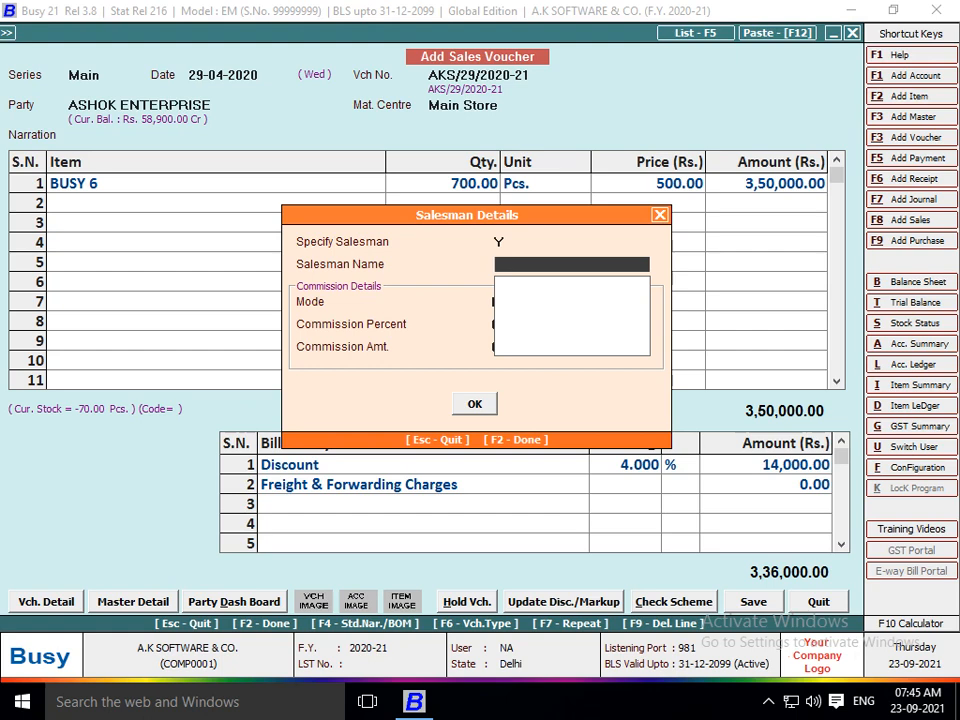
key("F3")
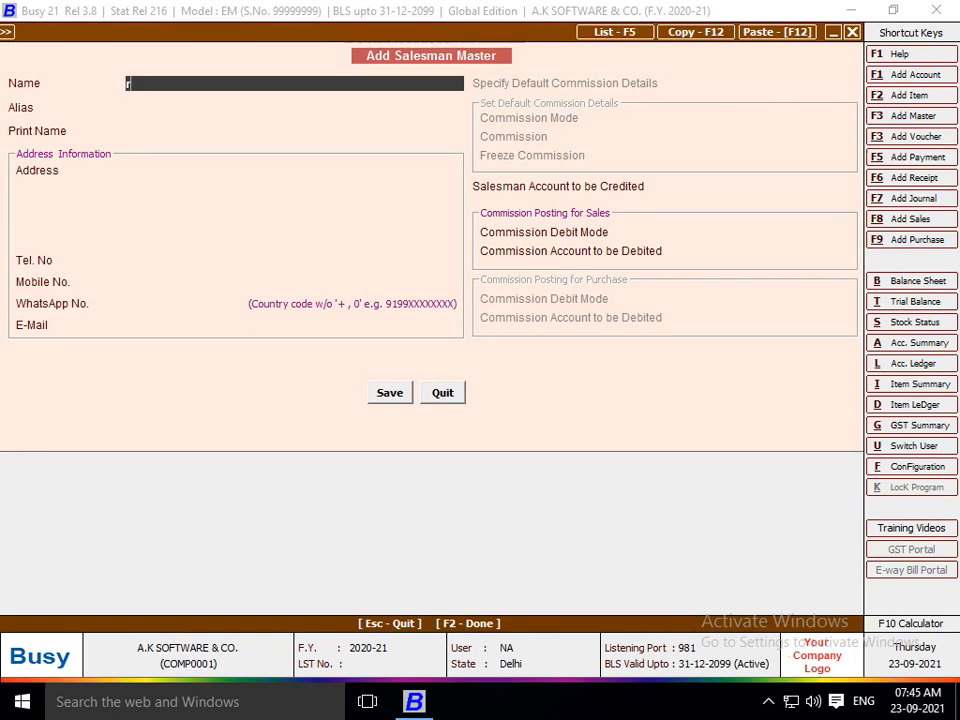
key("Return")
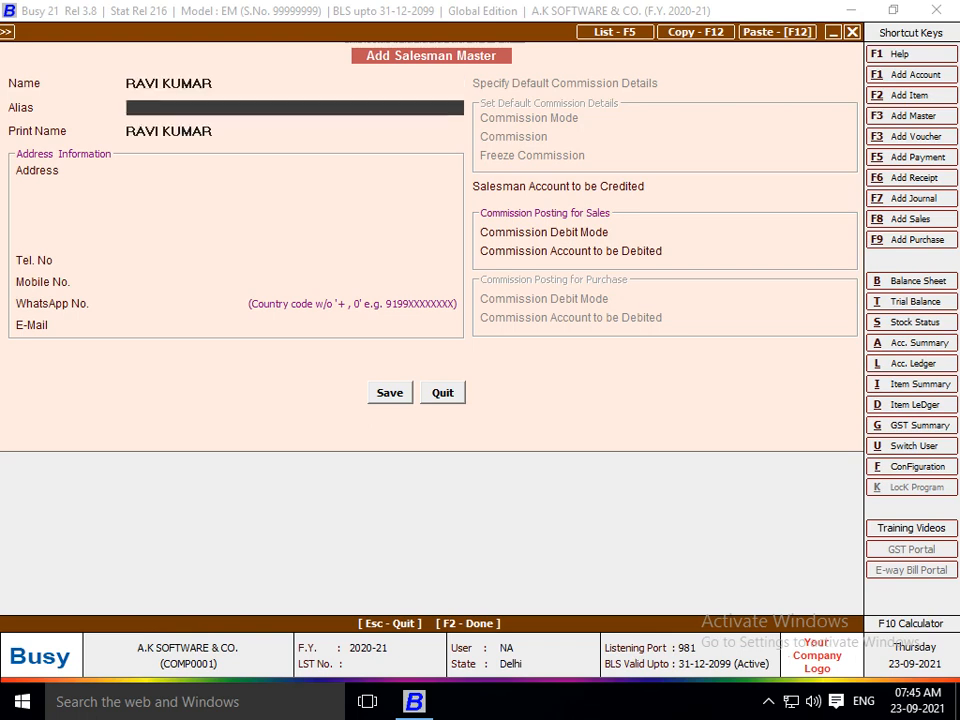
key("Return")
key("Return")
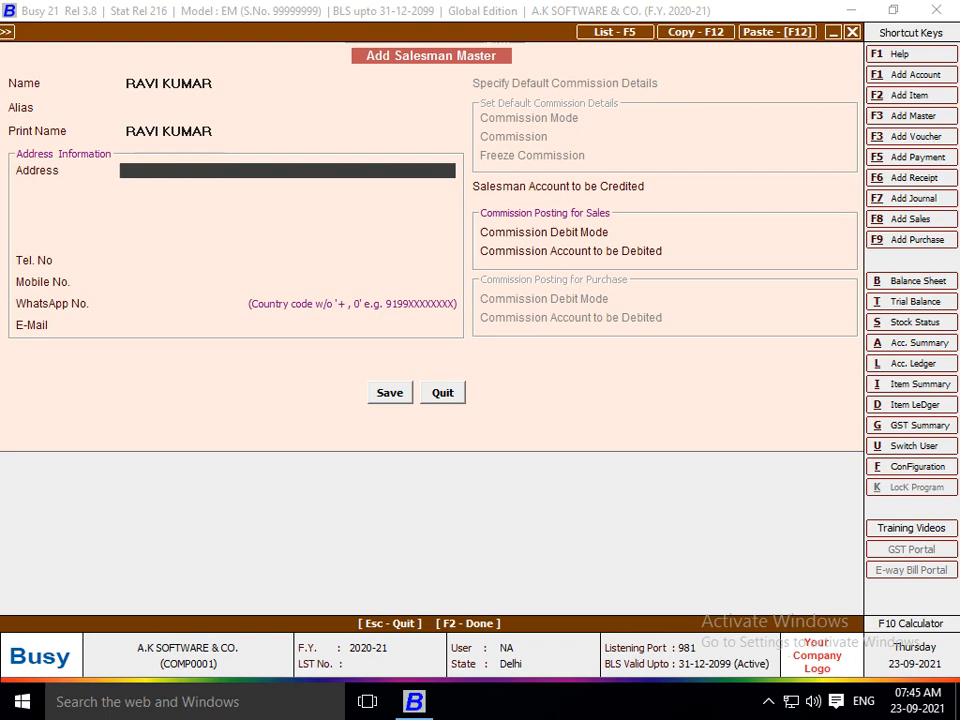
Discard the new salesman master and close the salesman details.
key("Escape")
key("Return")
key("Escape")
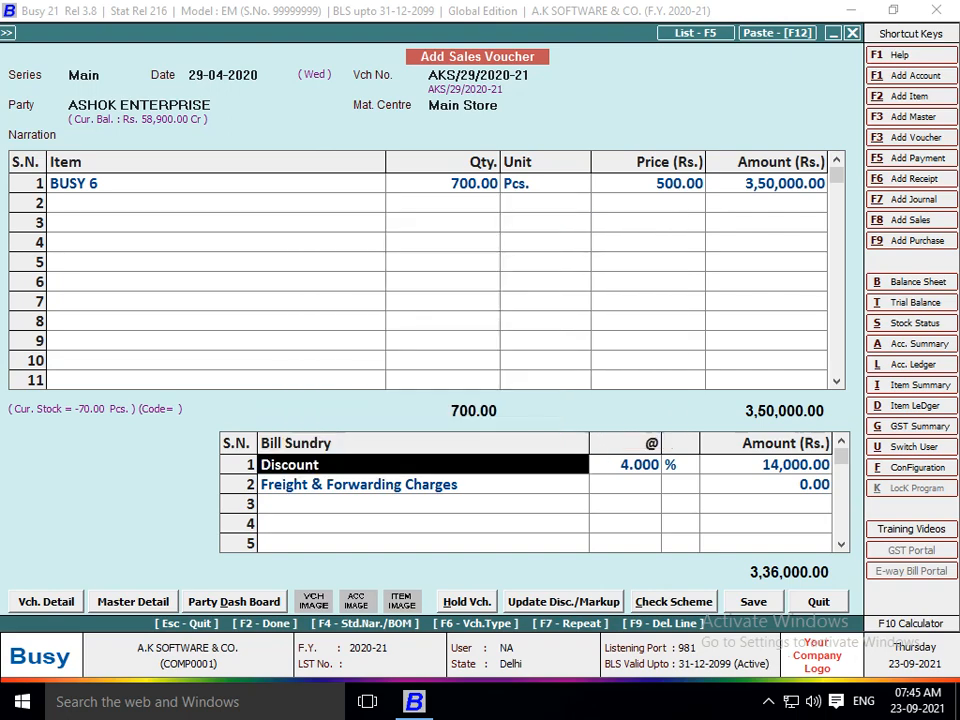
Reopen the salesman commission settings under Features / Options > Accounts.
key("alt+f")
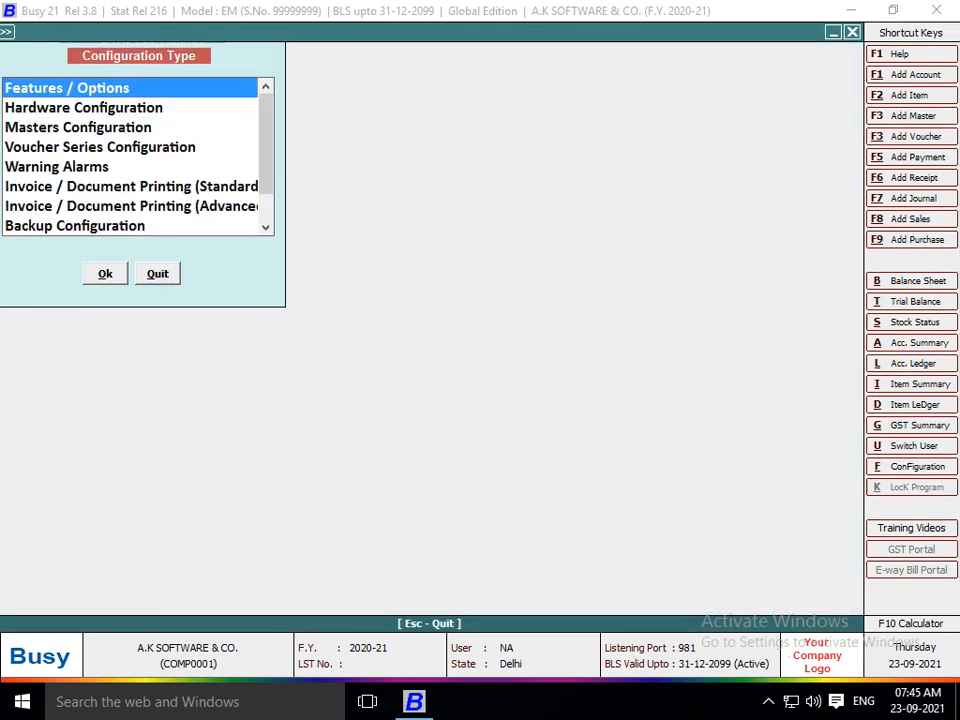
key("Return")
key("Down")
key("Down")
key("Return")
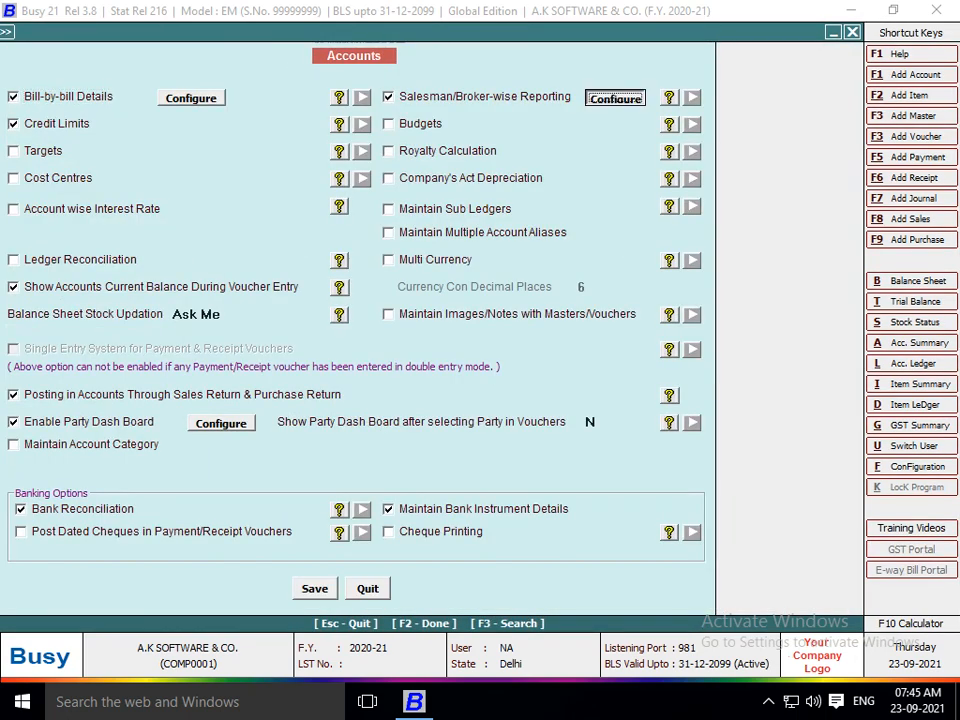
key("Return")
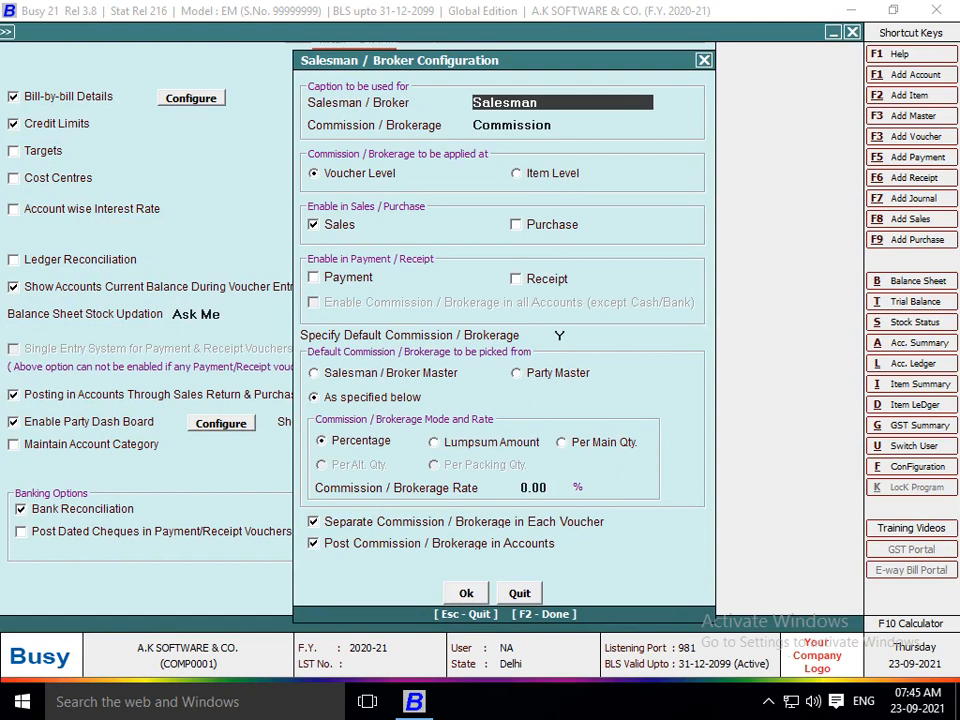
Take default commission from the Salesman / Broker Master and close the configuration.
left_click(315, 373)
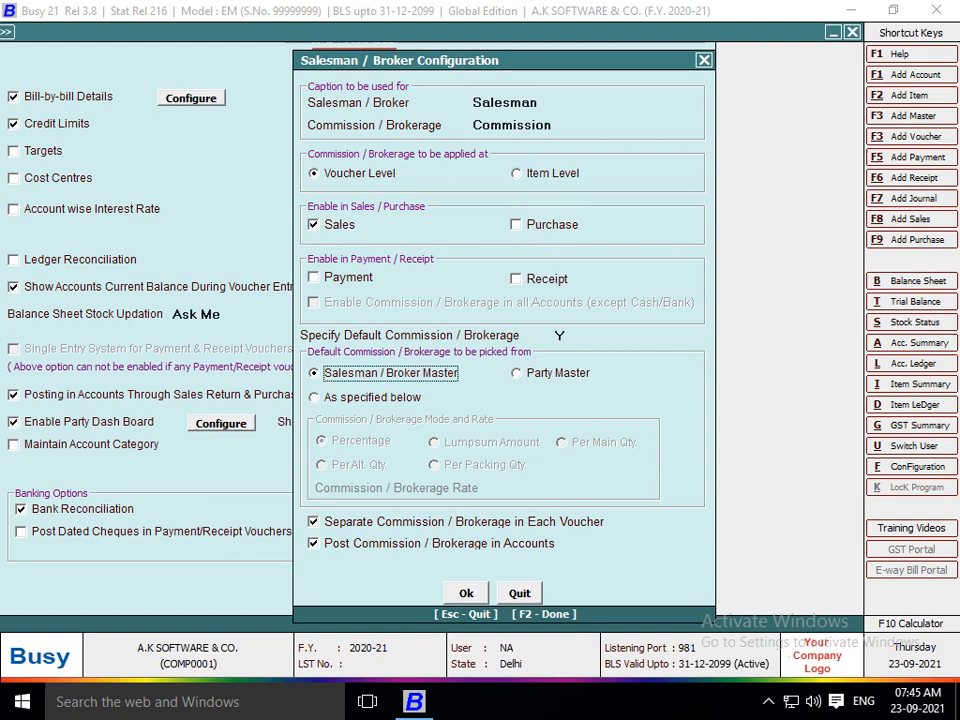
key("F2")
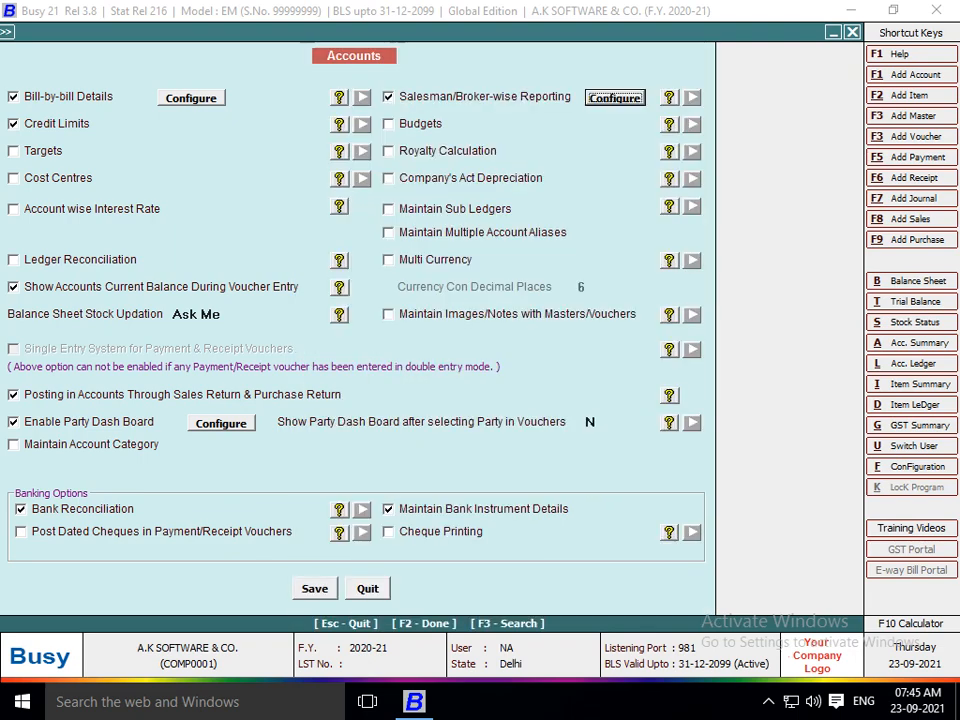
key("F2")
Save the configuration, return to the sales voucher and set Specify Salesman to Y.
key("Return")
key("Escape")
key("Escape")
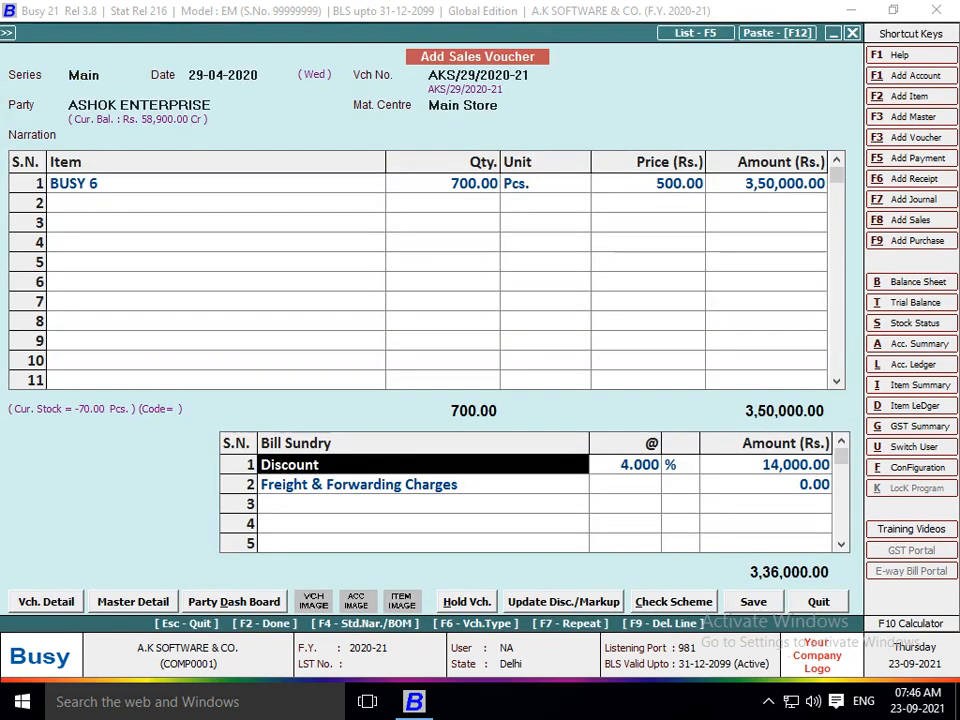
key("F2")
type("Y")
key("Return")
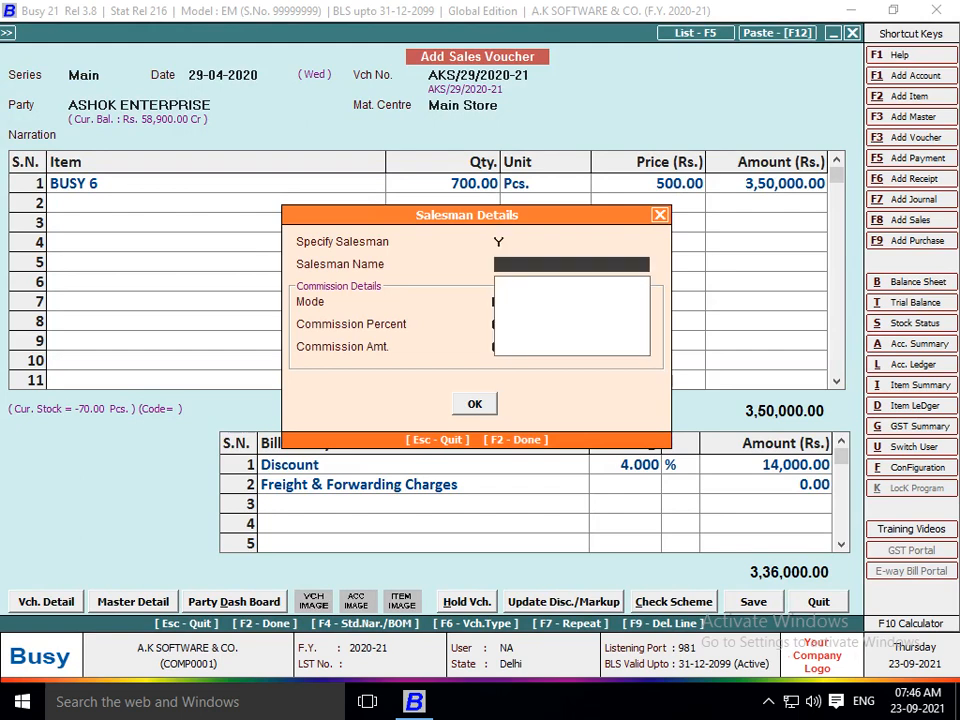
Add a new salesman master with the salesman's name, skipping address and phone fields.
key("F3")
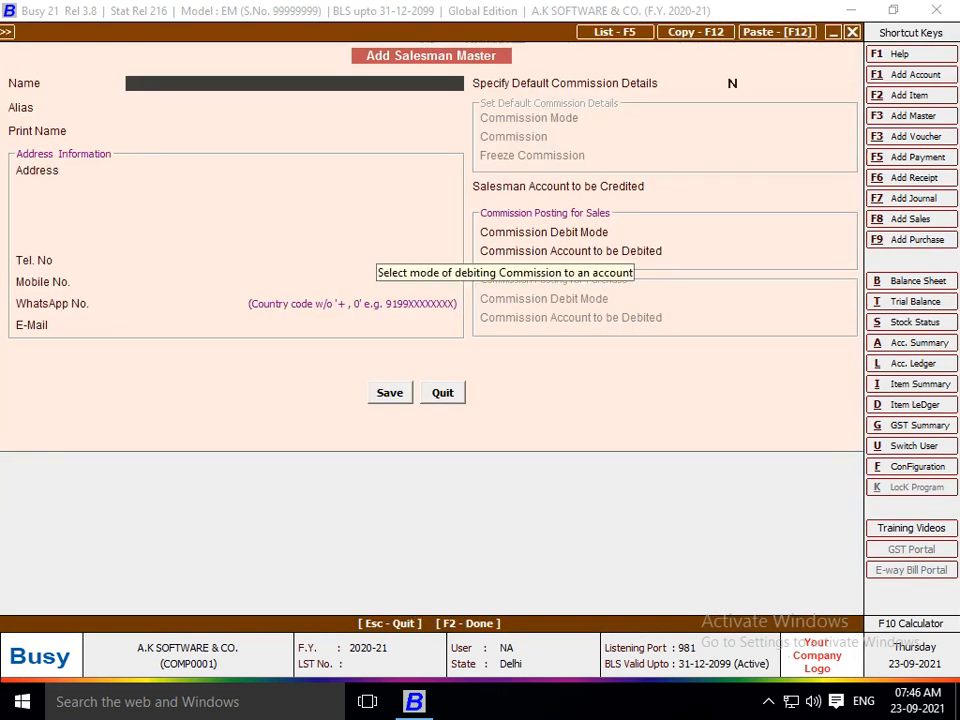
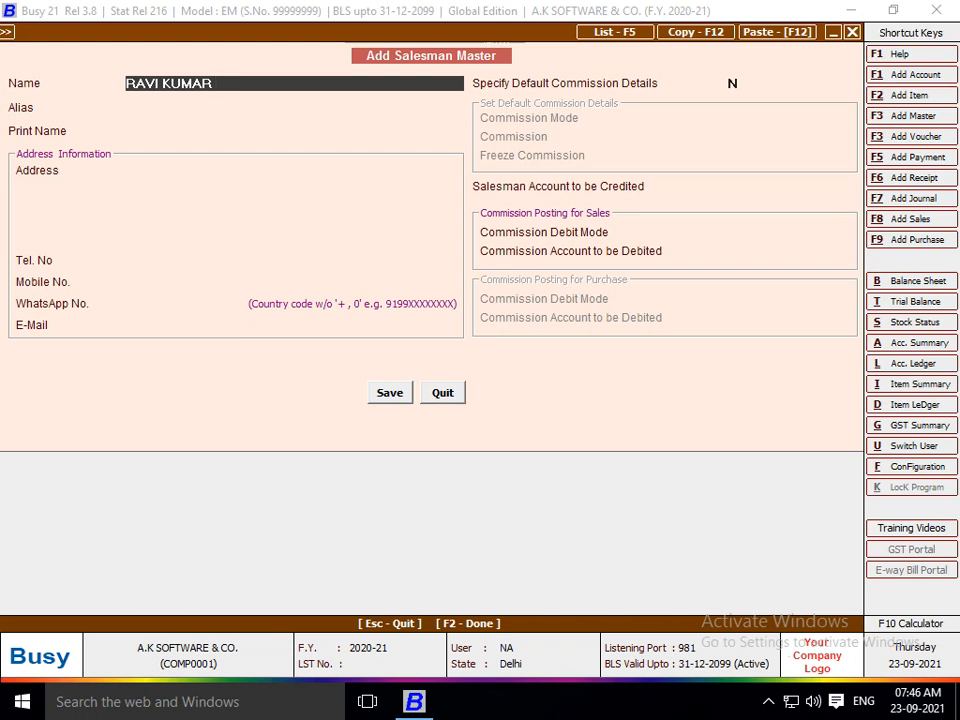
key("Return")
key("Return")
key("Return")
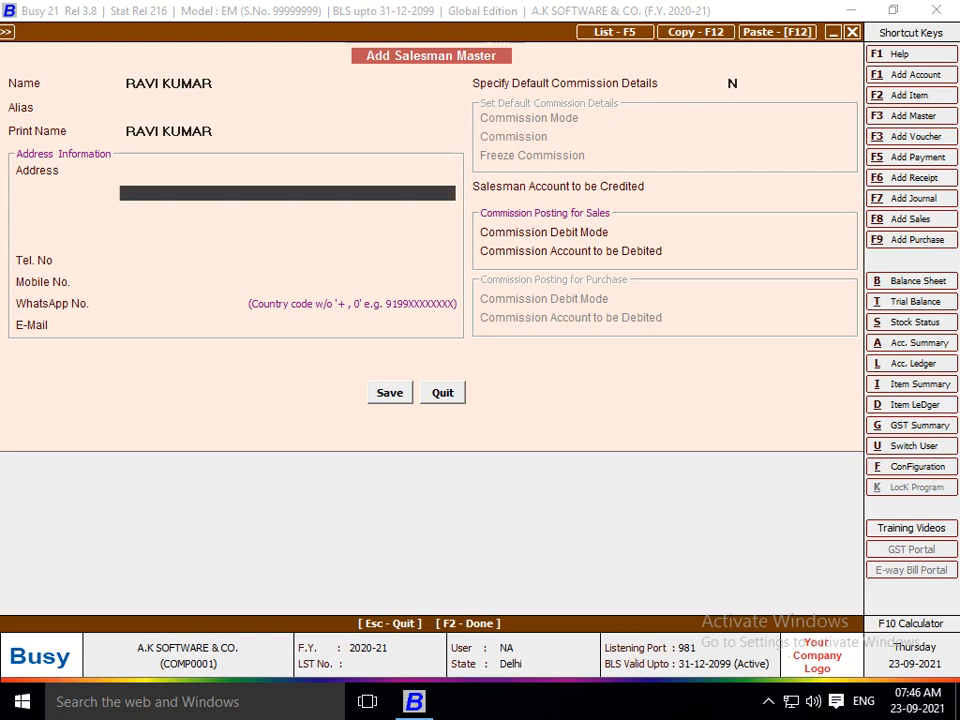
key("Return")
key("Return")
key("Return")
key("Return")
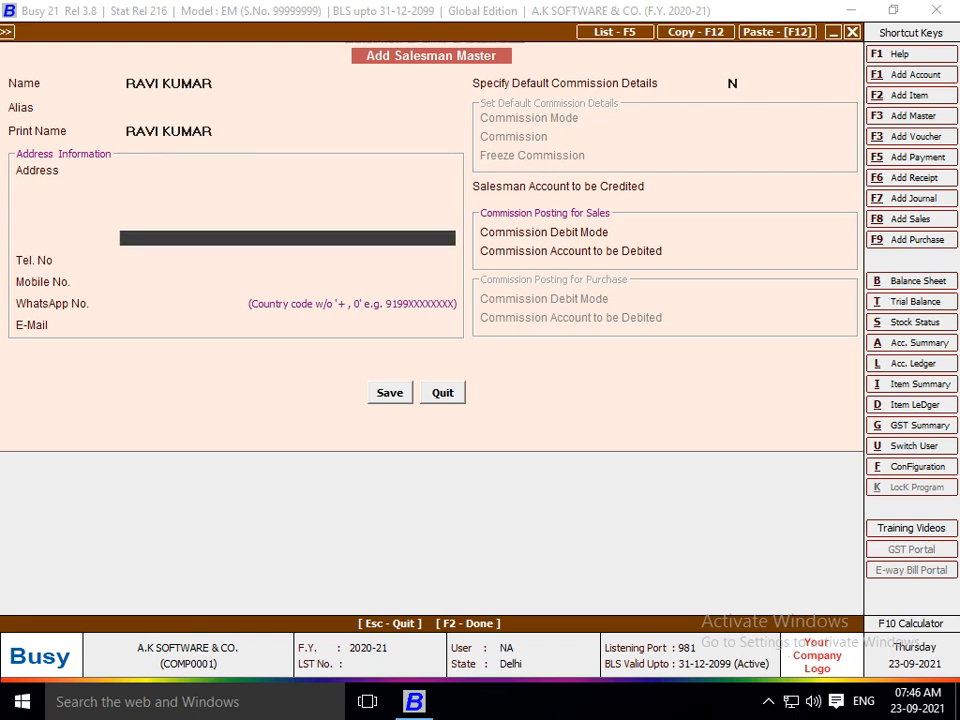
key("Return")
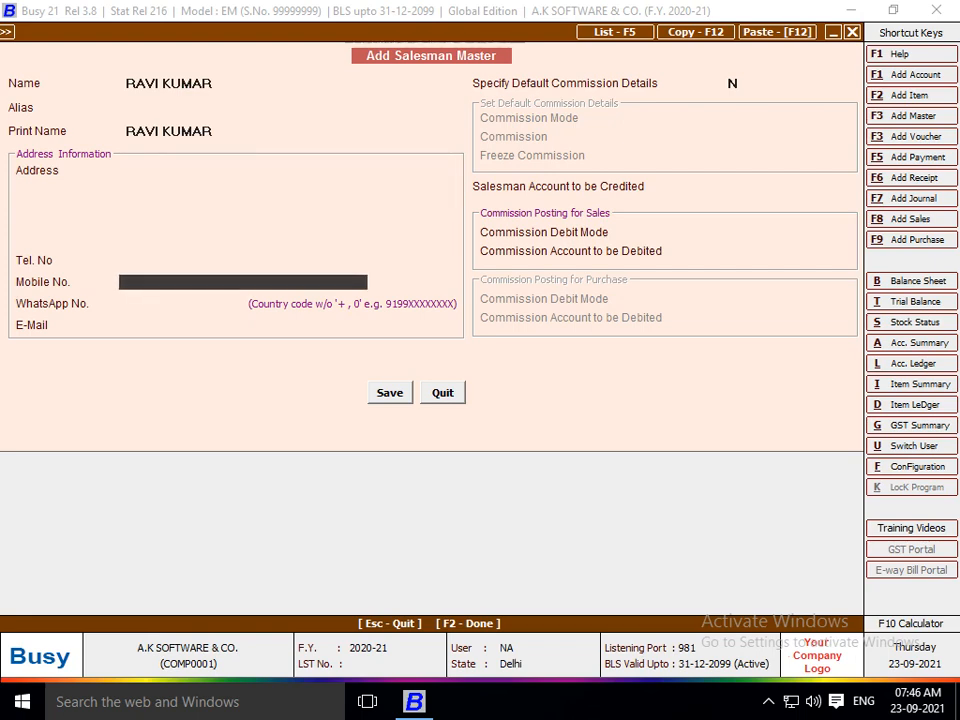
key("Return")
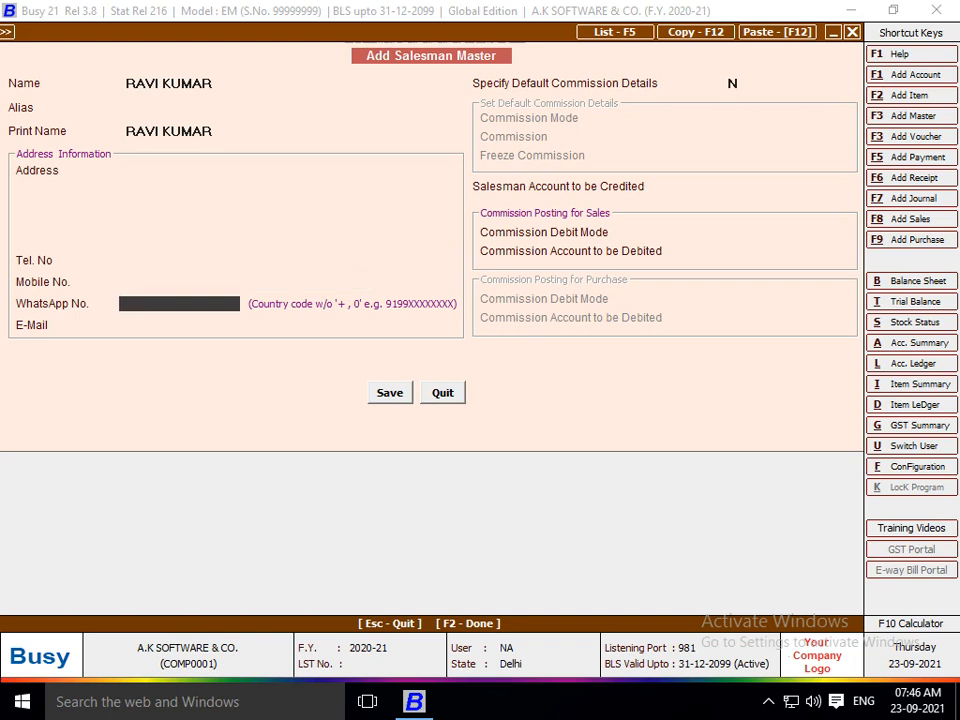
key("Return")
key("Return")
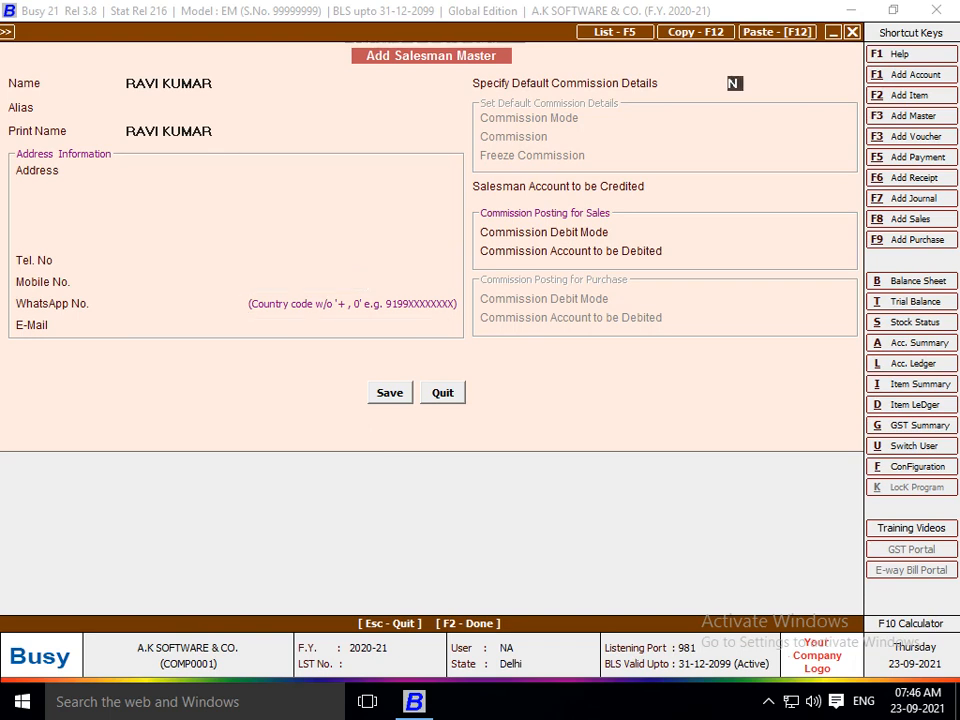
Enable default commission for the salesman with Percentage as the commission mode.
type("Y")
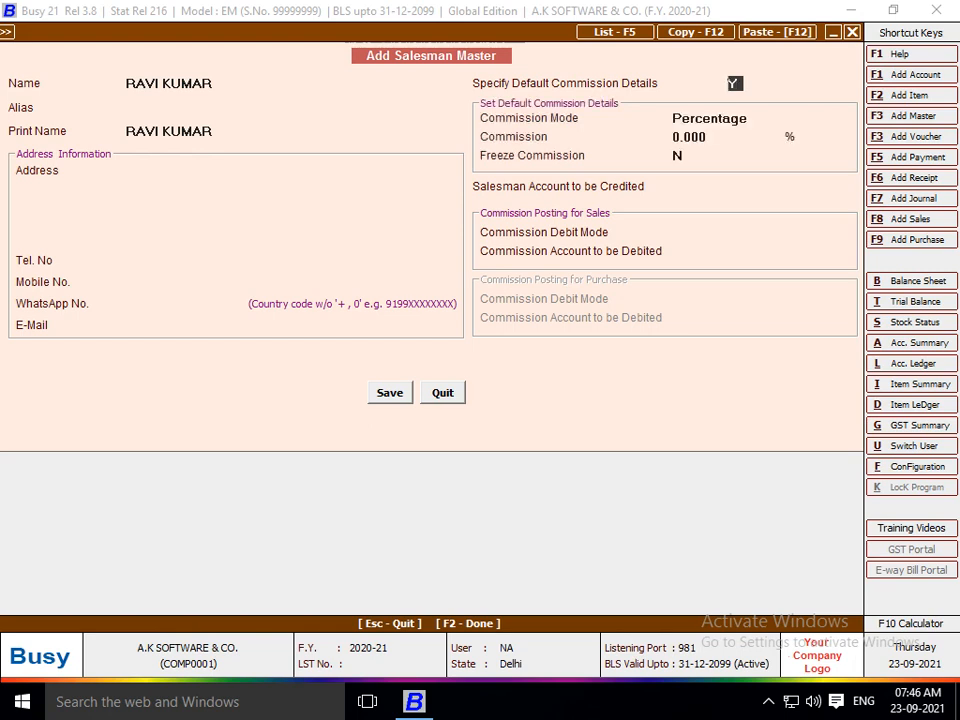
key("Return")
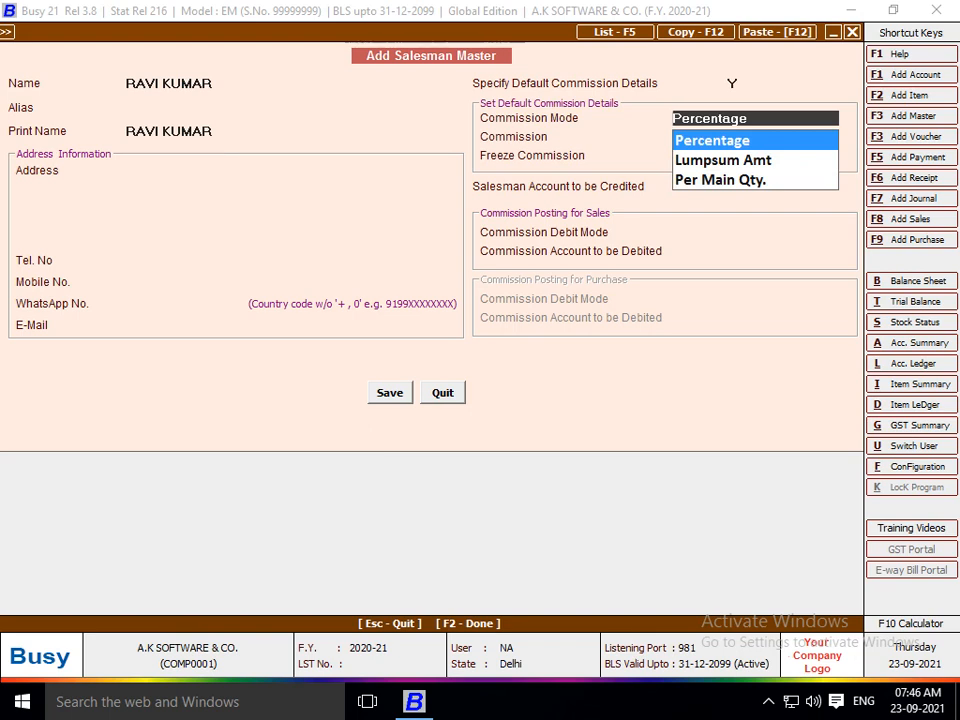
key("Down")
key("Down")
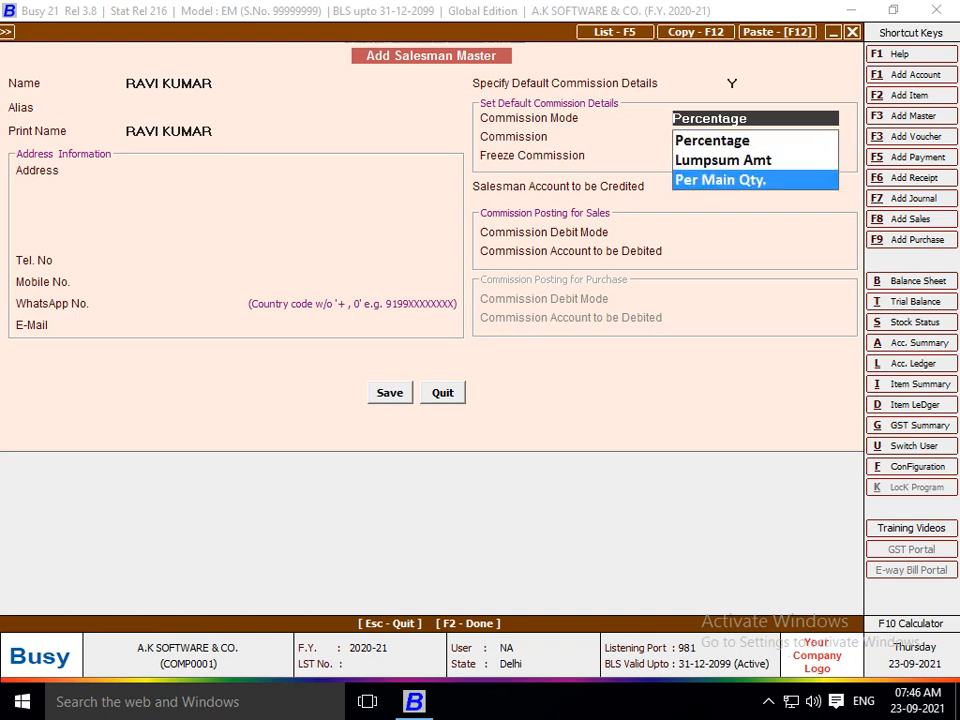
key("Up")
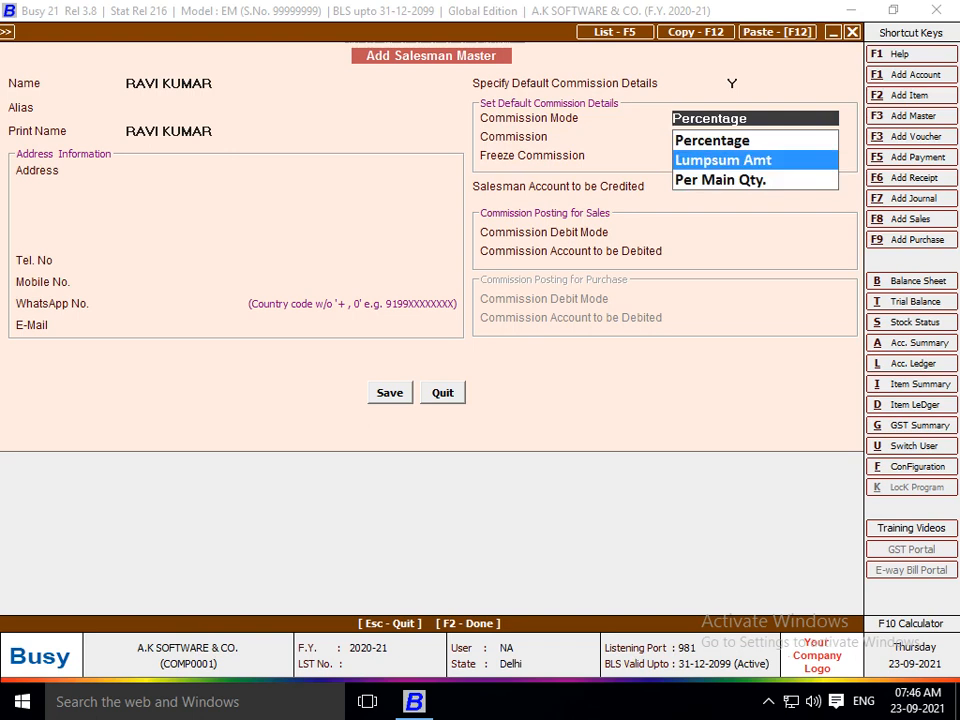
key("Up")
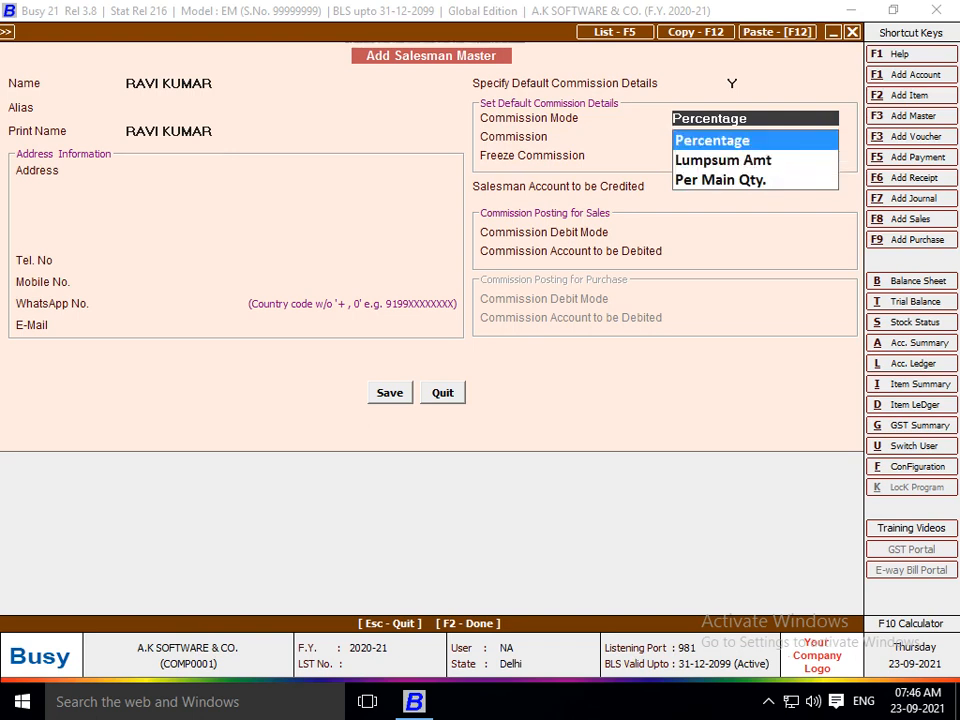
key("Down")
key("Down")
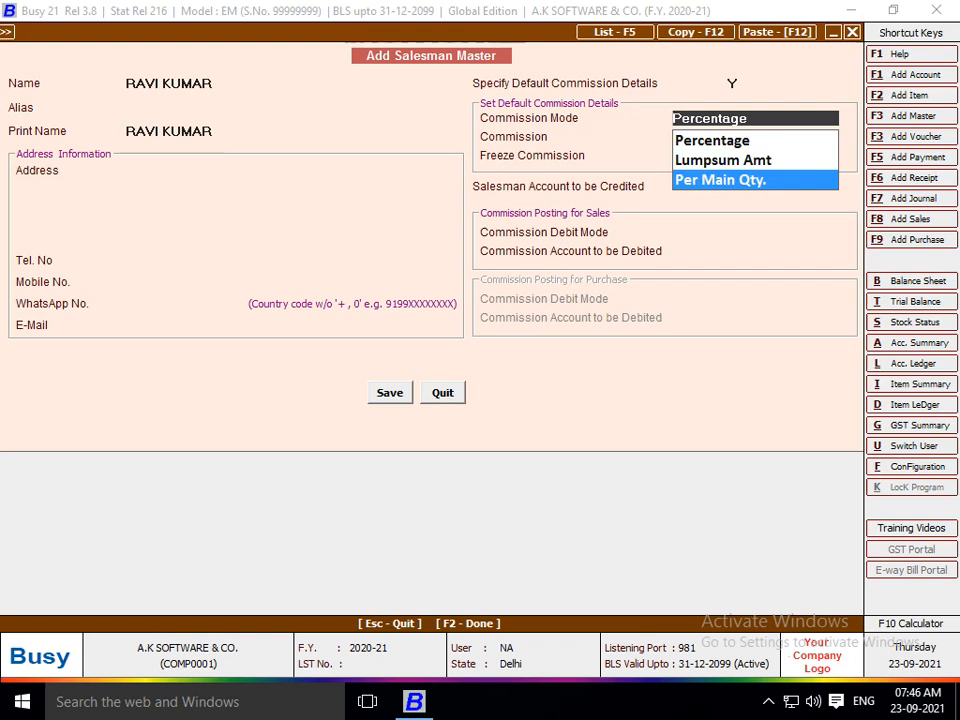
key("Up")
key("Up")
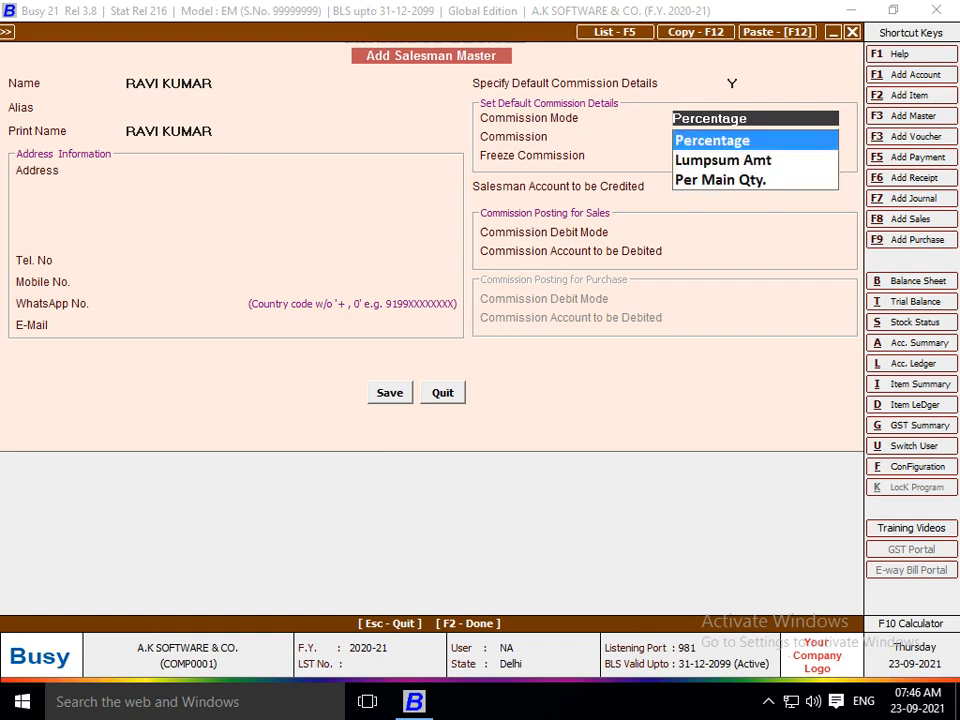
key("Down")
key("Down")
key("Down")
key("Down")
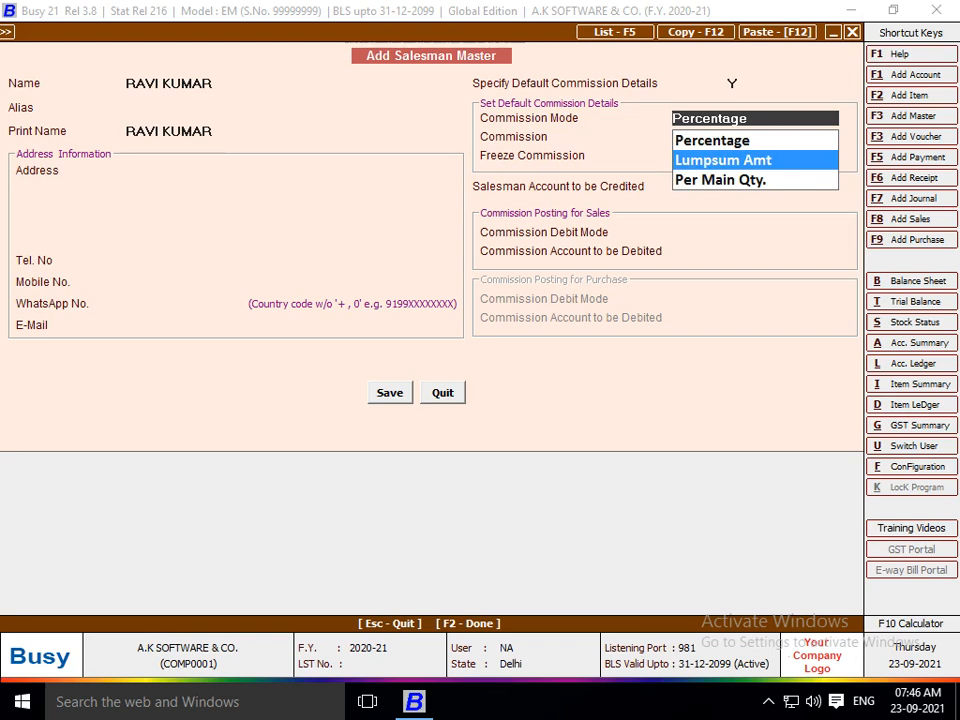
key("Up")
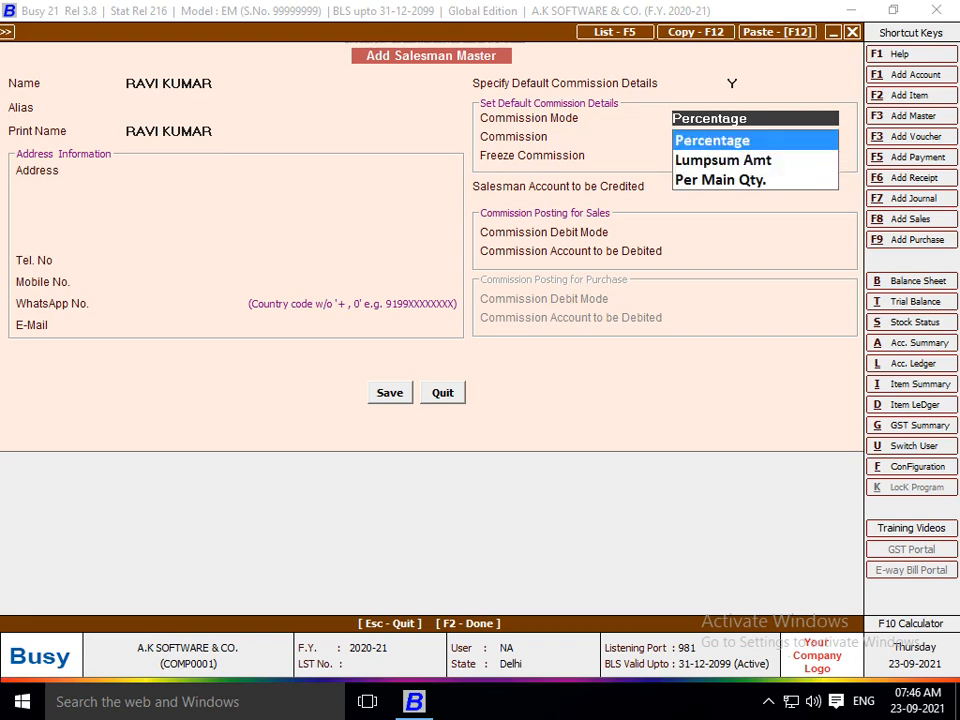
key("Return")
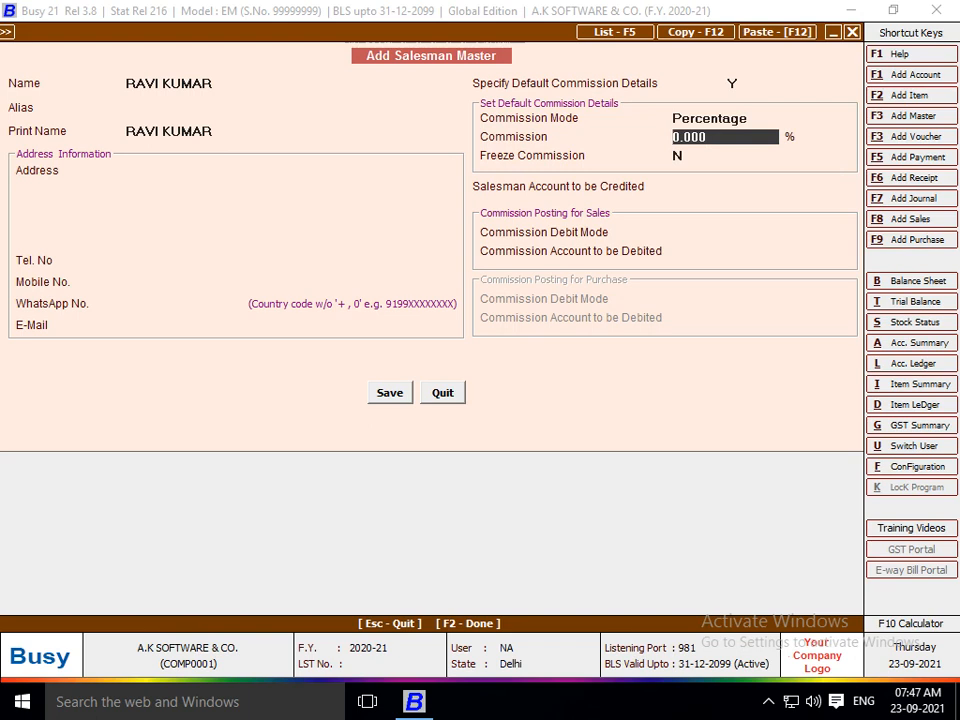
Set the commission to 1% and credit it to the RAJA TRADING COP account.
type("1")
key("Return")
key("Return")
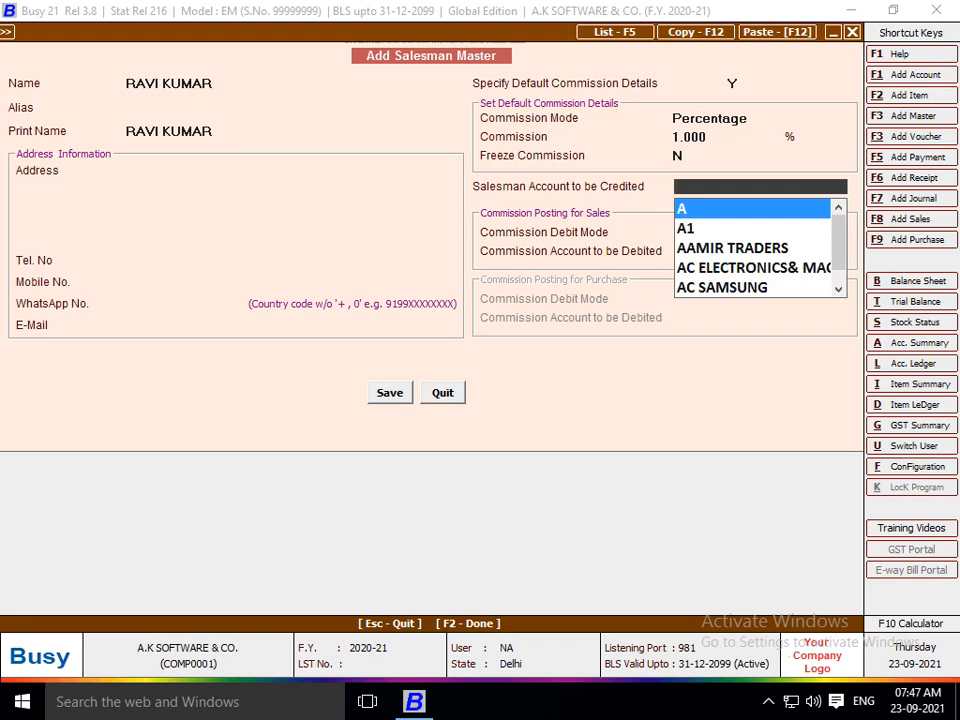
type("RAVI")
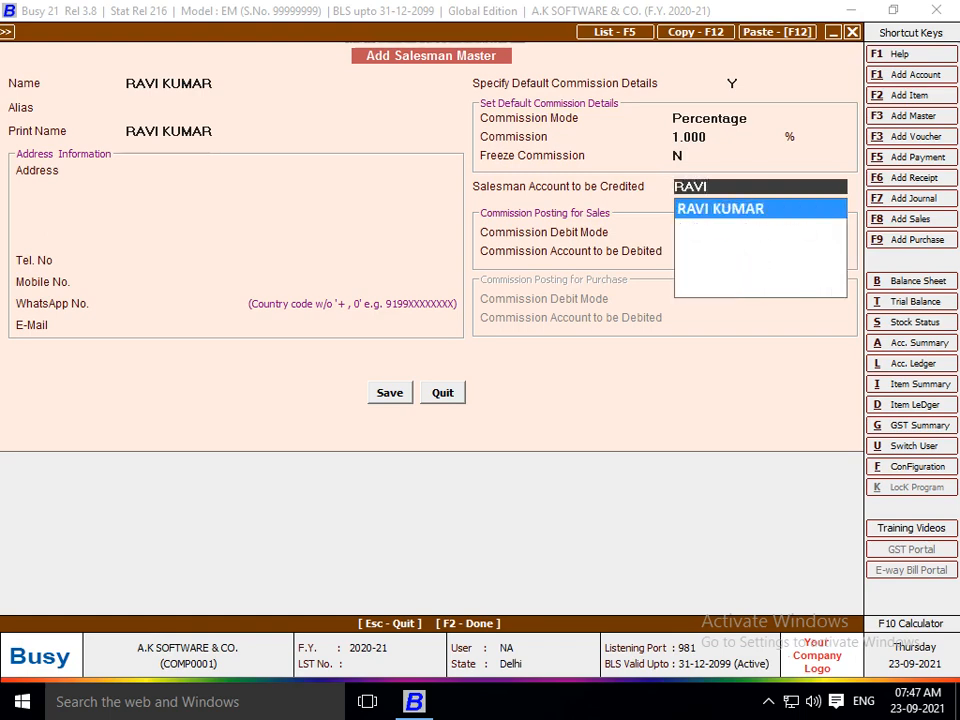
key("BackSpace")
key("BackSpace")
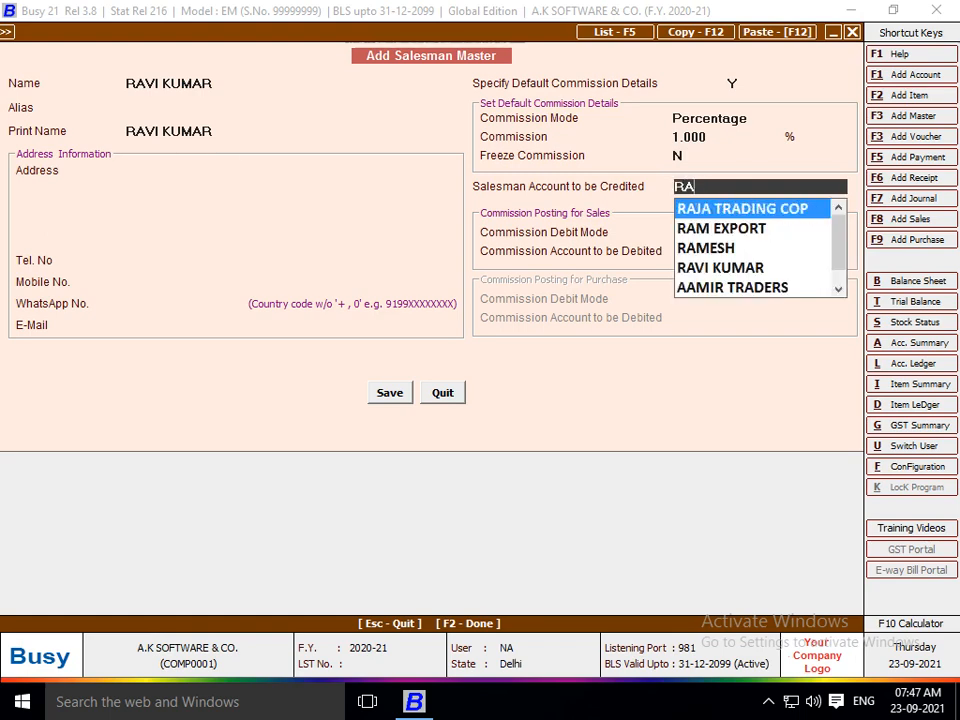
key("BackSpace")
key("BackSpace")
type("R")
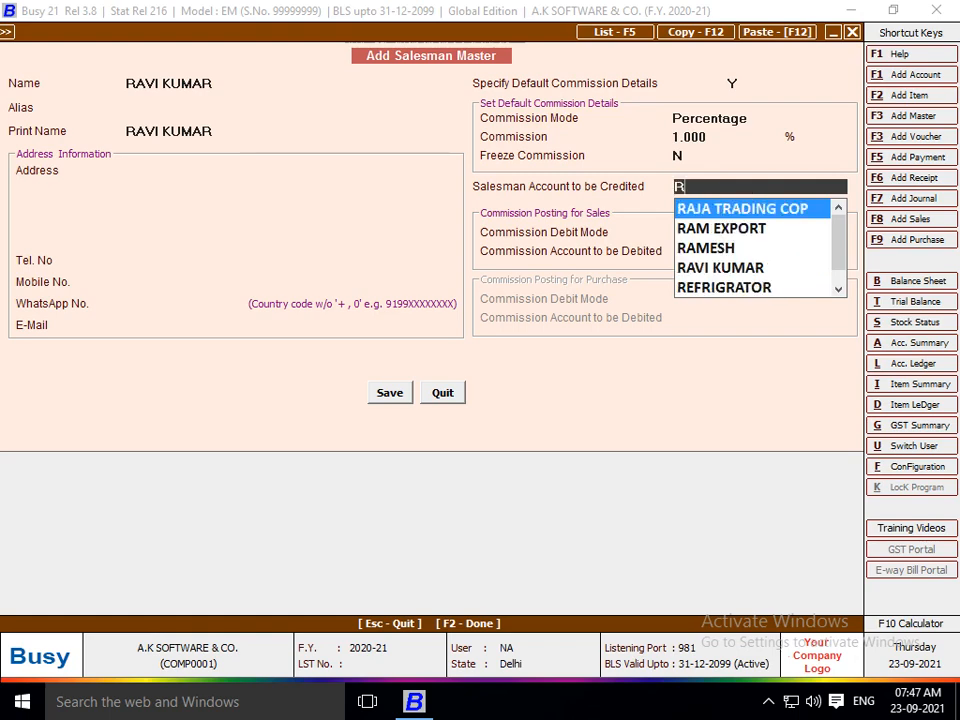
key("Return")
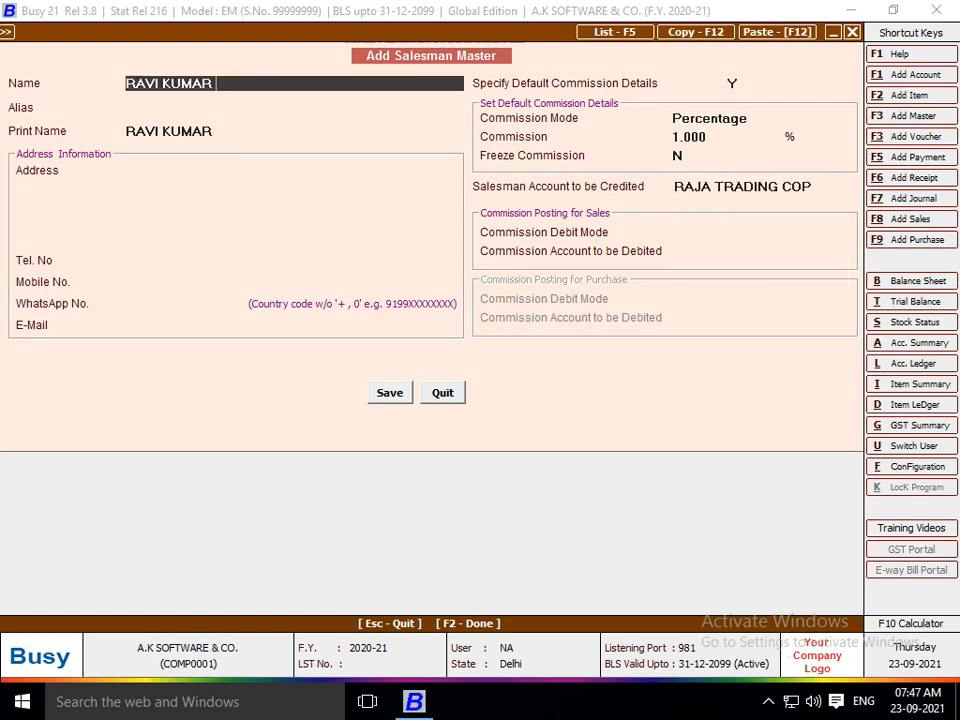
Rename the salesman to a new name and open a new account master from the credited-account field.
key("BackSpace")
key("BackSpace")
key("BackSpace")
key("BackSpace")
key("BackSpace")
key("BackSpace")
key("BackSpace")
key("BackSpace")
key("BackSpace")
key("BackSpace")
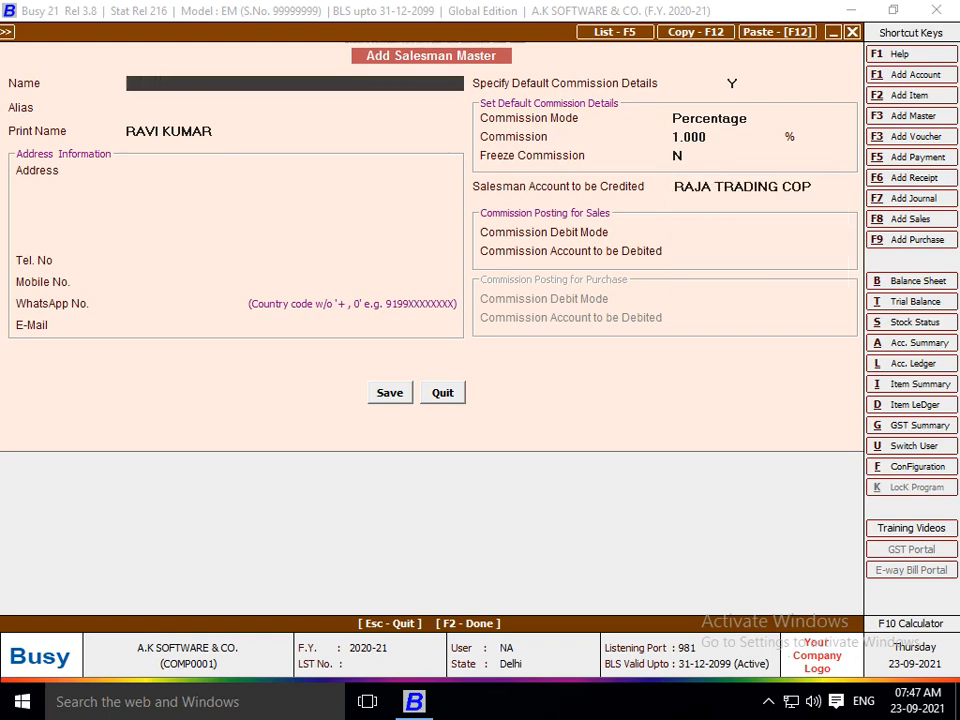
key("Return")
key("Return")
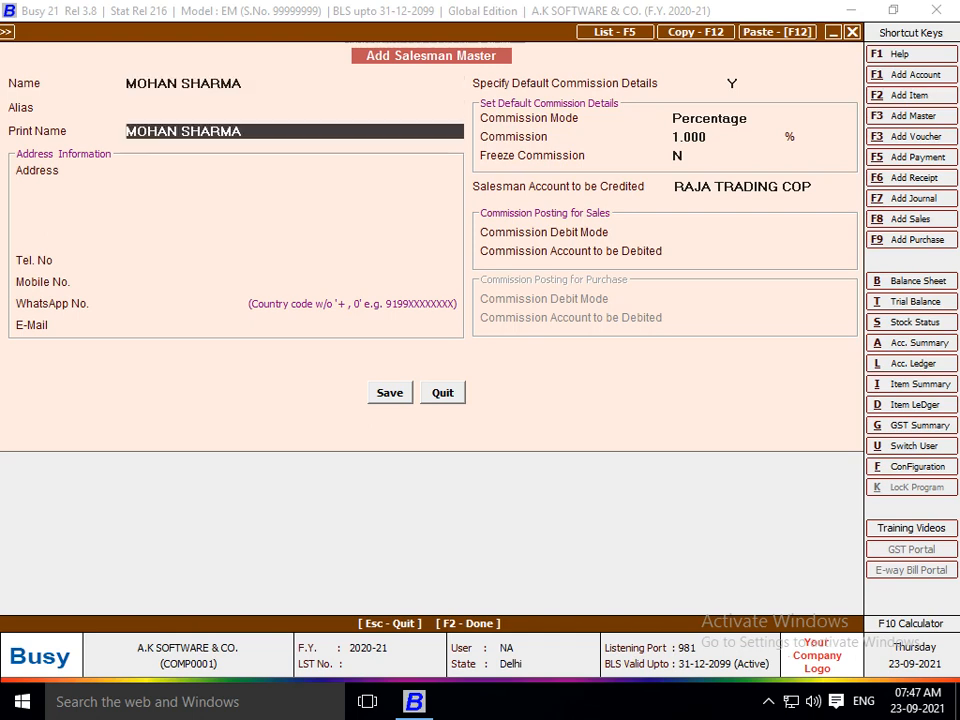
key("Return")
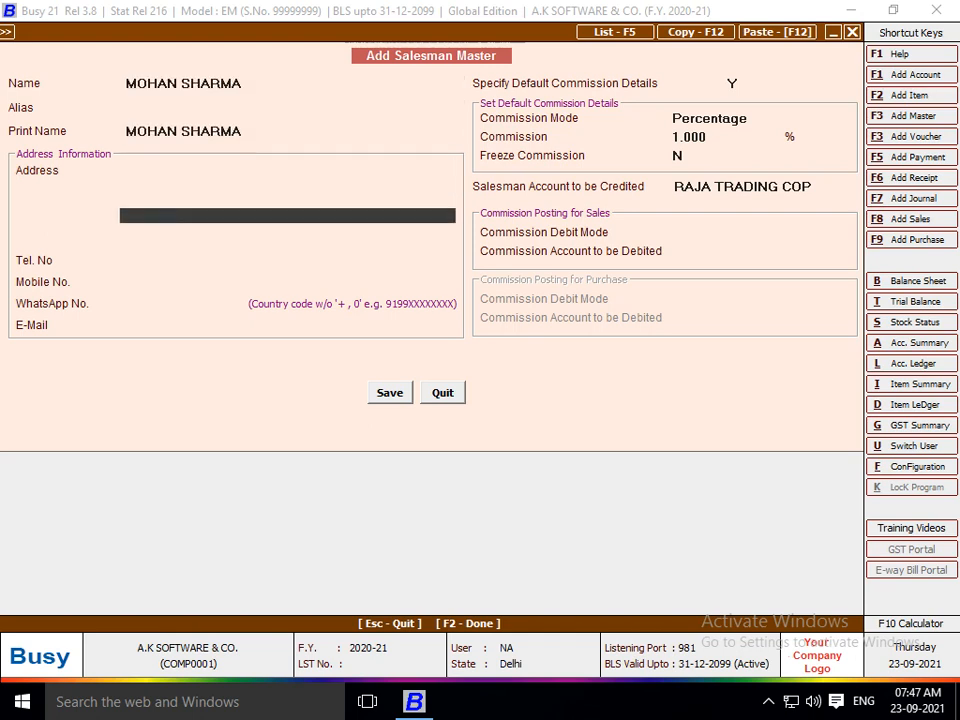
key("Return")
key("Return")
key("Return")
key("Return")
key("Return")
key("Return")
key("Return")
key("Return")
key("Return")
key("Return")
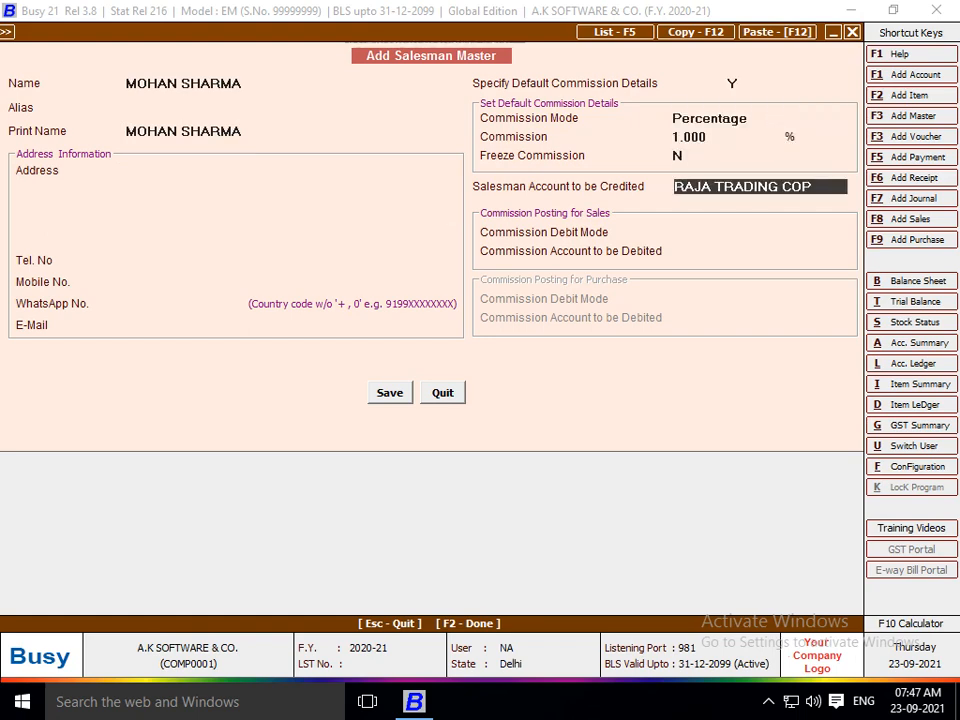
type("MOH")
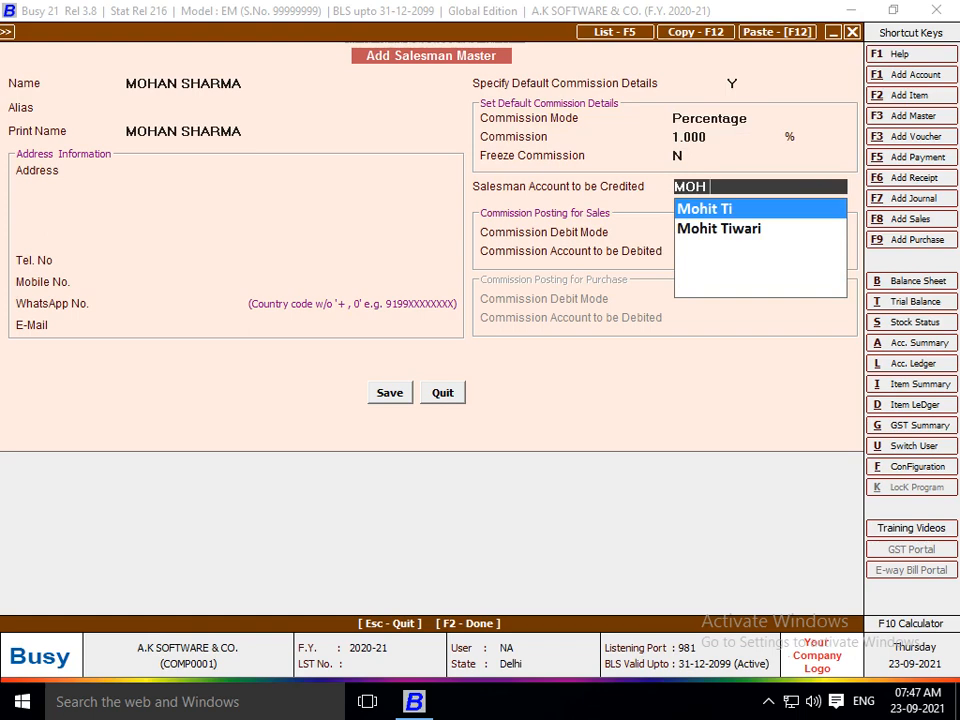
key("F3")
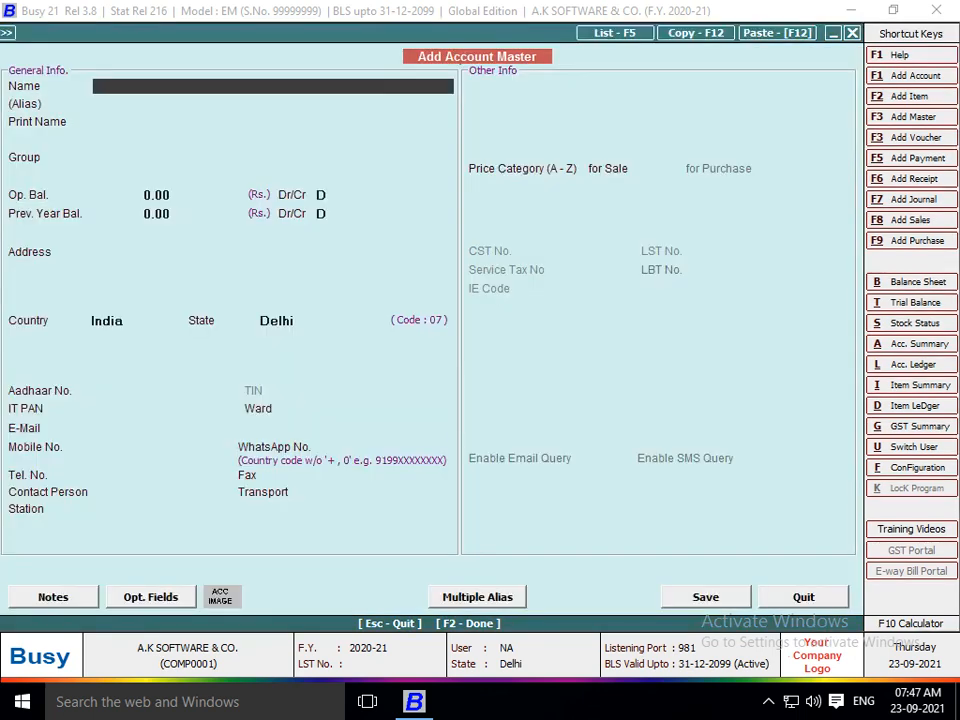
Name the account after the salesman and create group COMMISSION AGENT under Sundry Creditors.
key("Return")
key("Return")
key("Return")
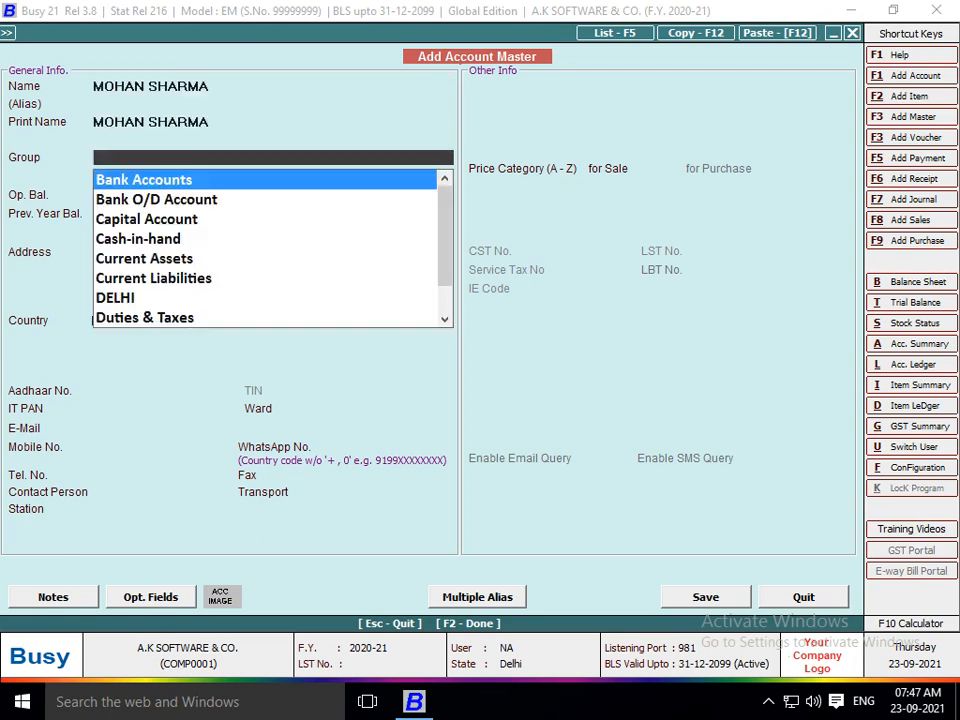
key("F3")
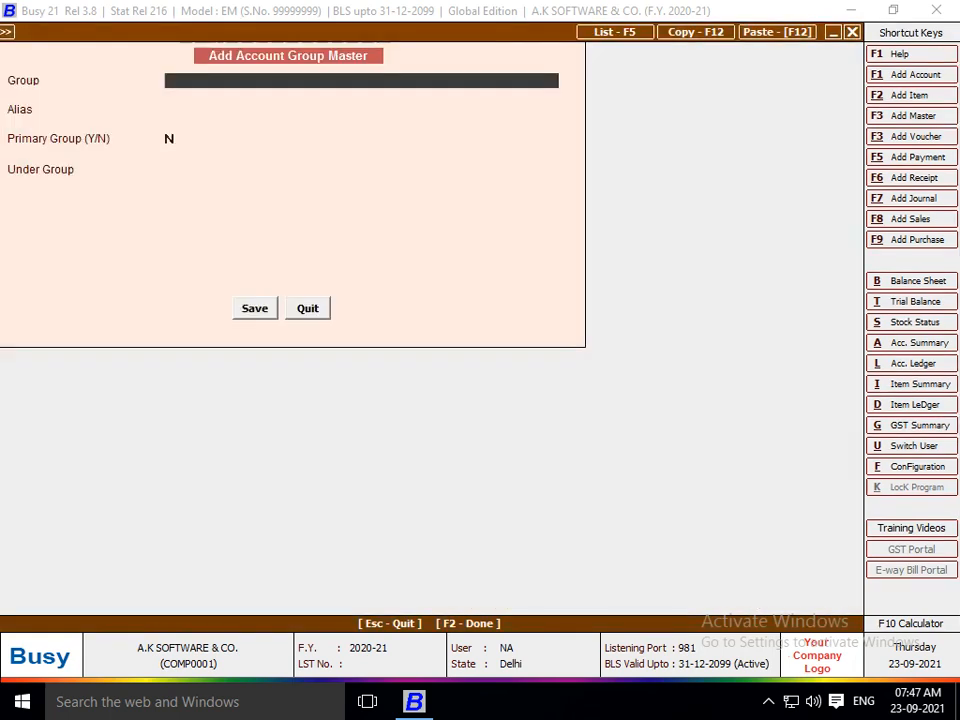
type("COMMISSIO")
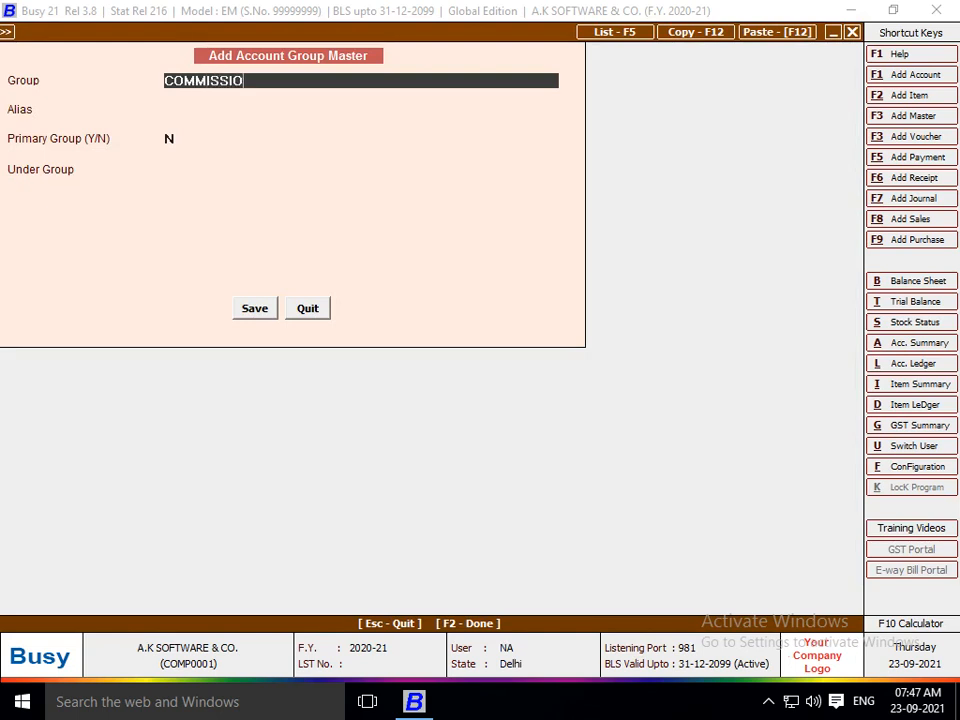
type("N AGENT")
key("Return")
key("Return")
key("Return")
type("SUN")
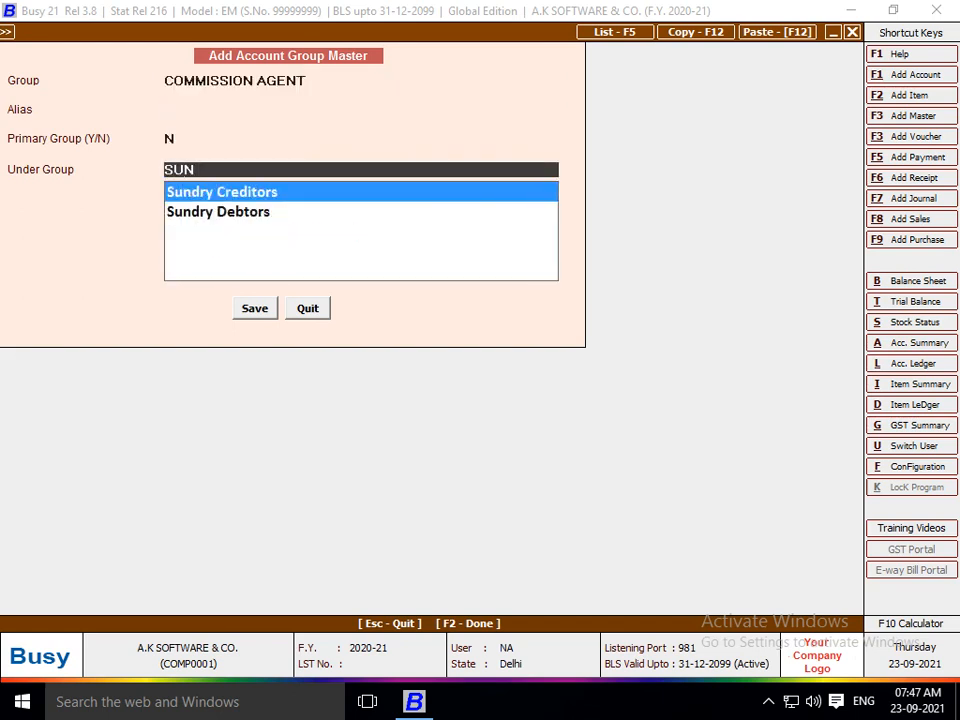
key("Return")
key("Return")
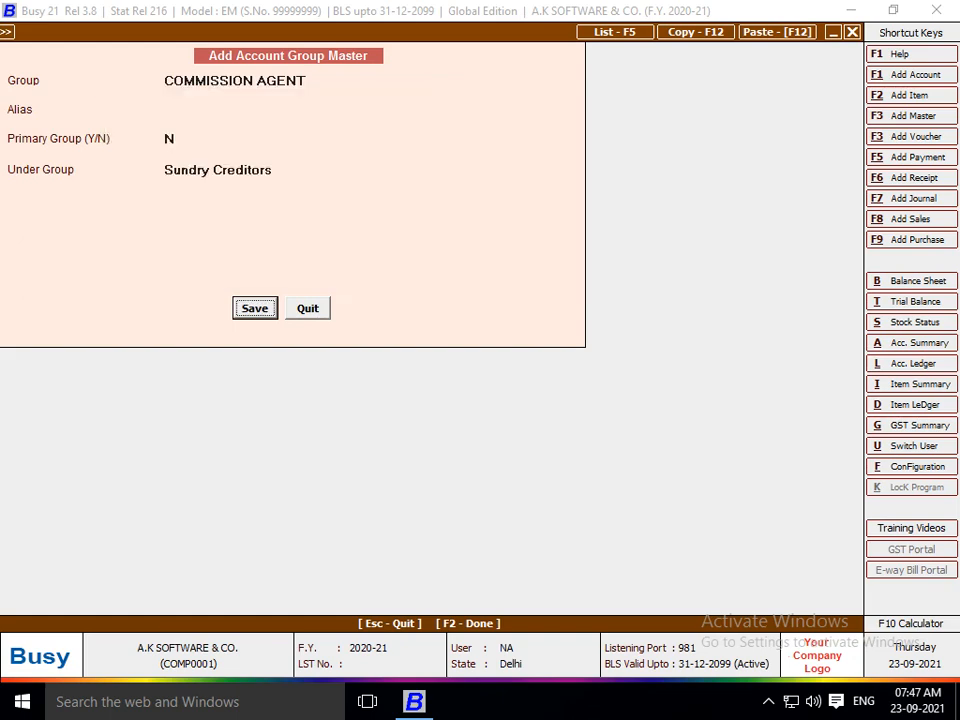
key("Return")
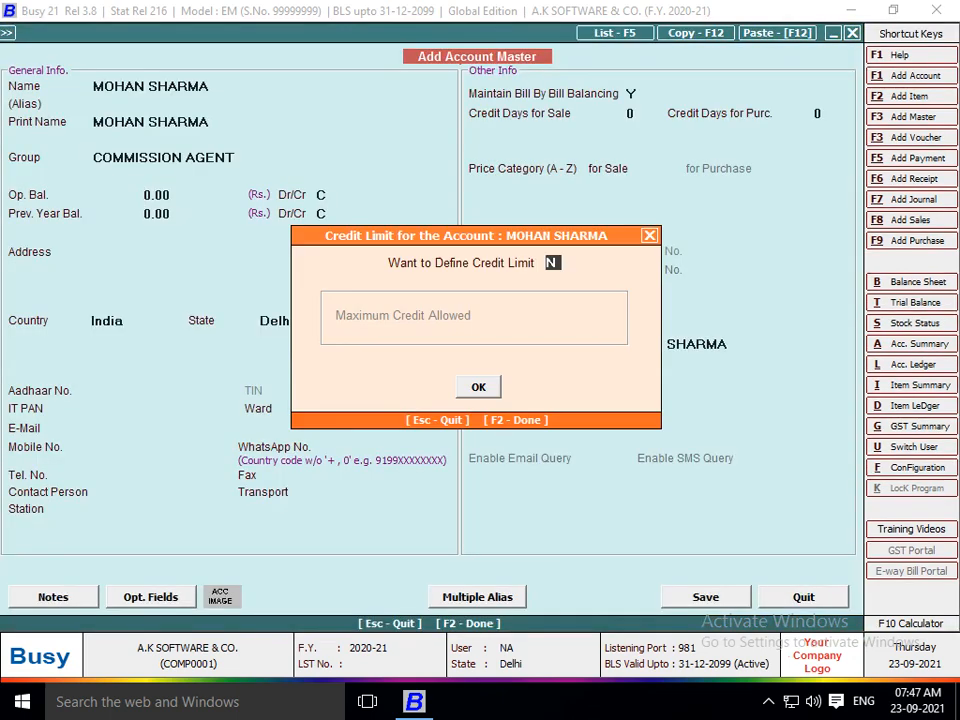
Set Bill By Bill to N, skip remaining fields and save the new account.
key("Return")
key("Return")
key("Return")
key("Return")
key("Return")
key("Return")
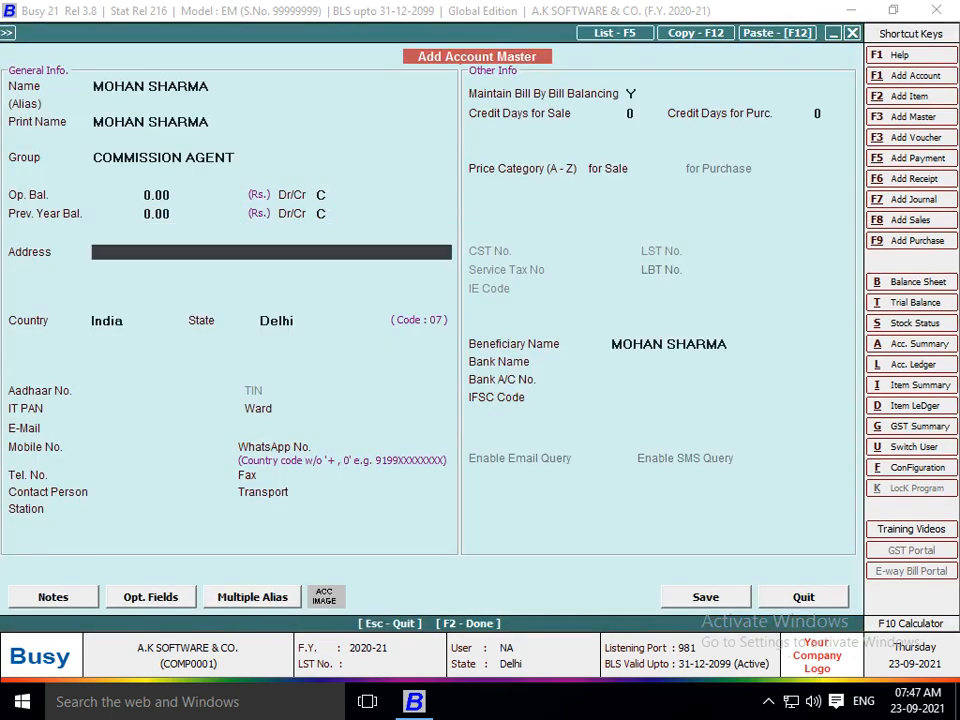
key("Return")
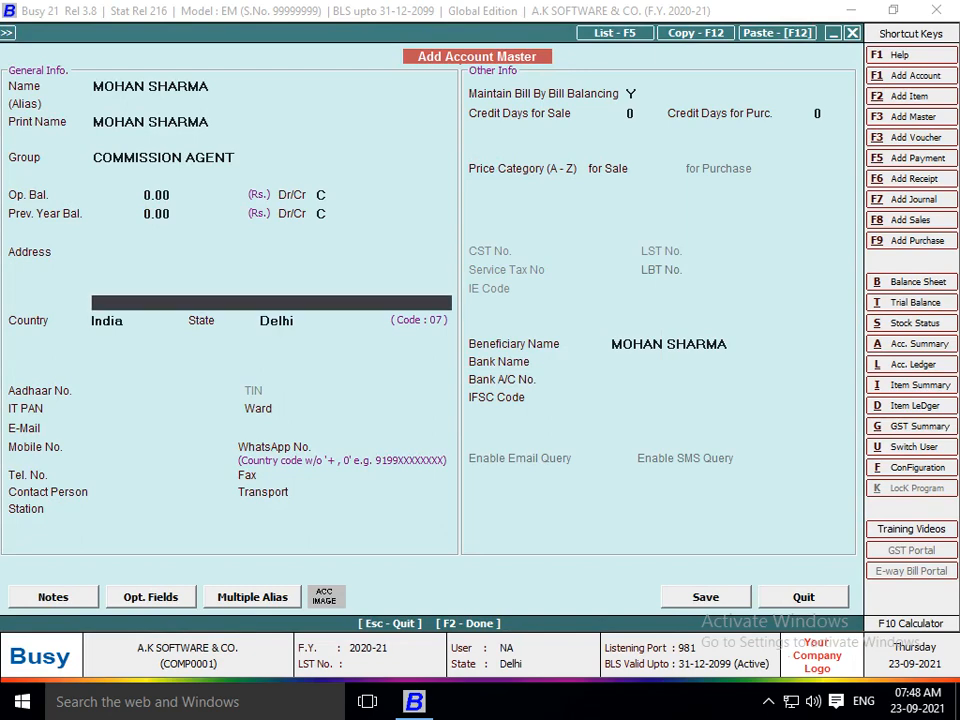
left_click(631, 94)
type("N")
key("Return")
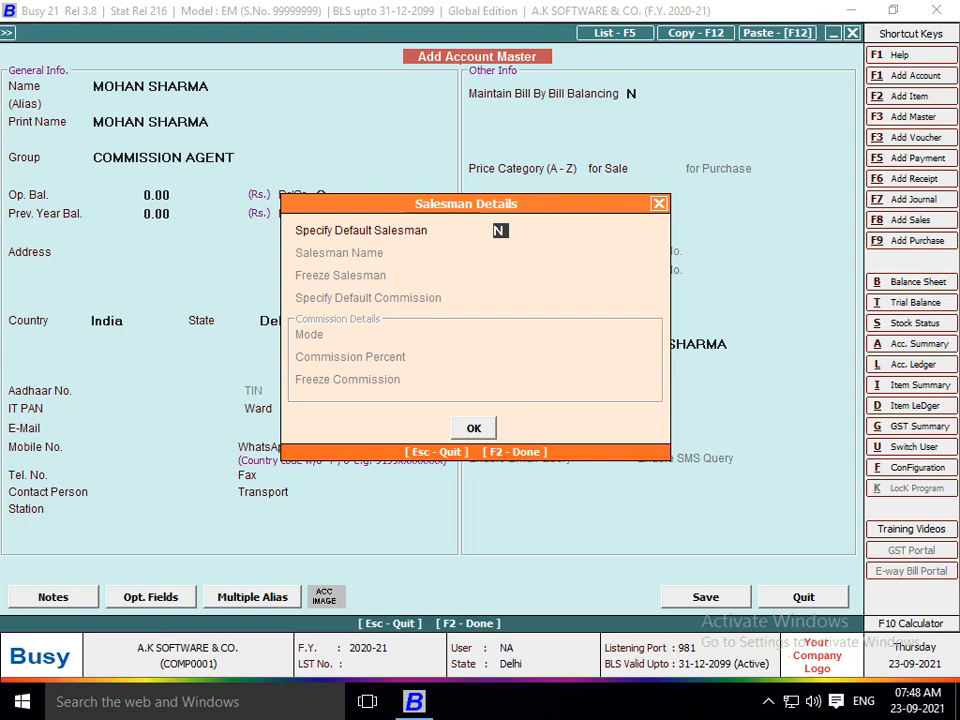
key("Return")
key("Return")
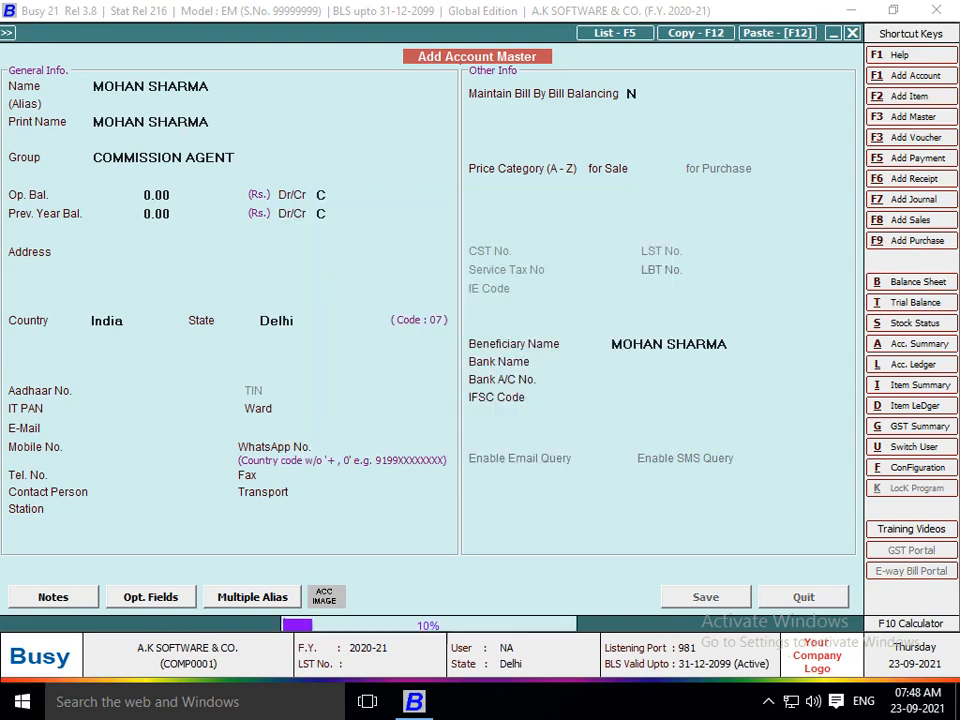
key("Return")
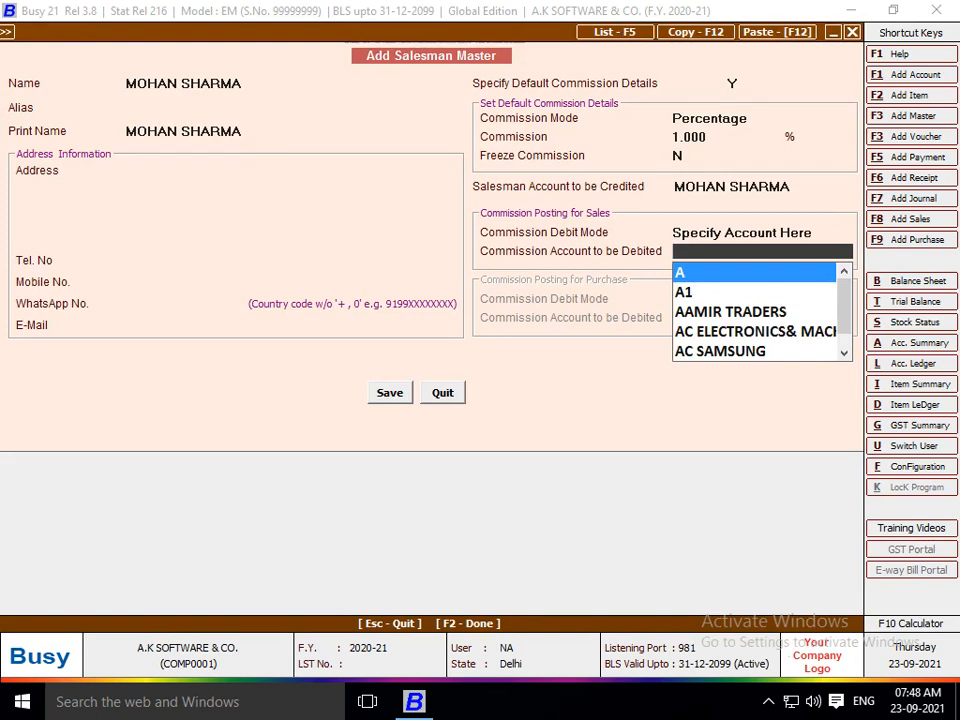
Choose Commission on Sales as the salesman's debited commission account and save the salesman master.
type("COM")
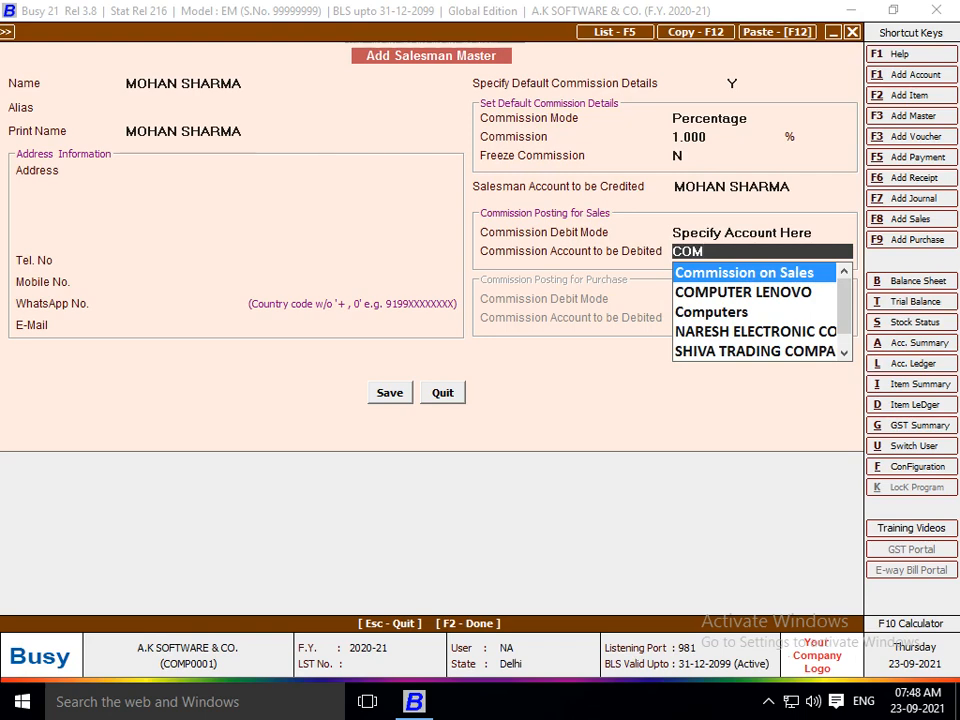
key("Return")
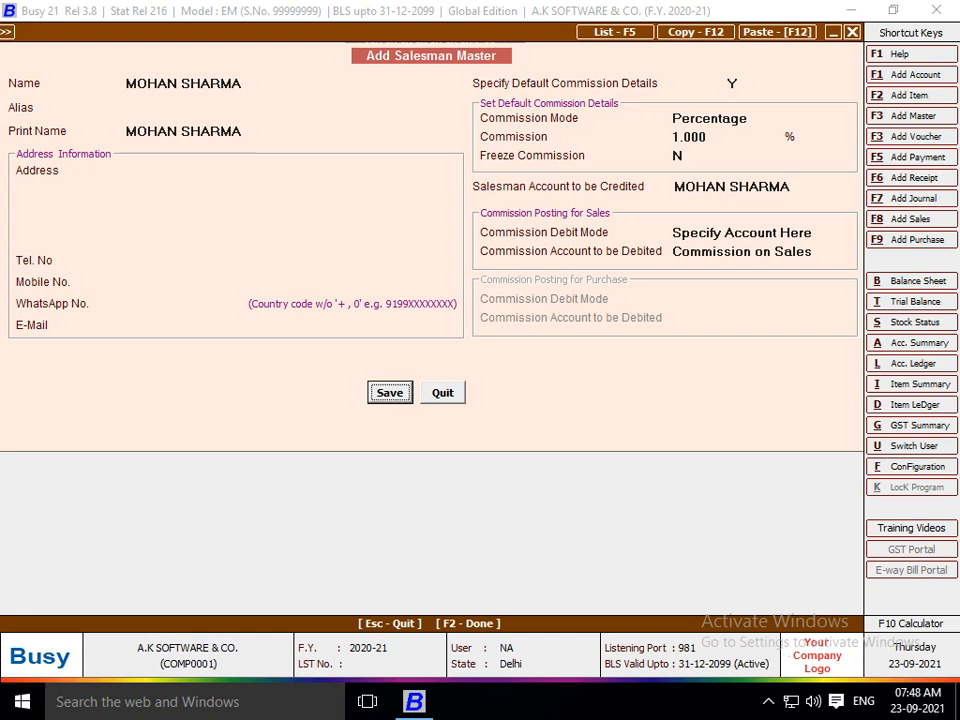
key("Return")
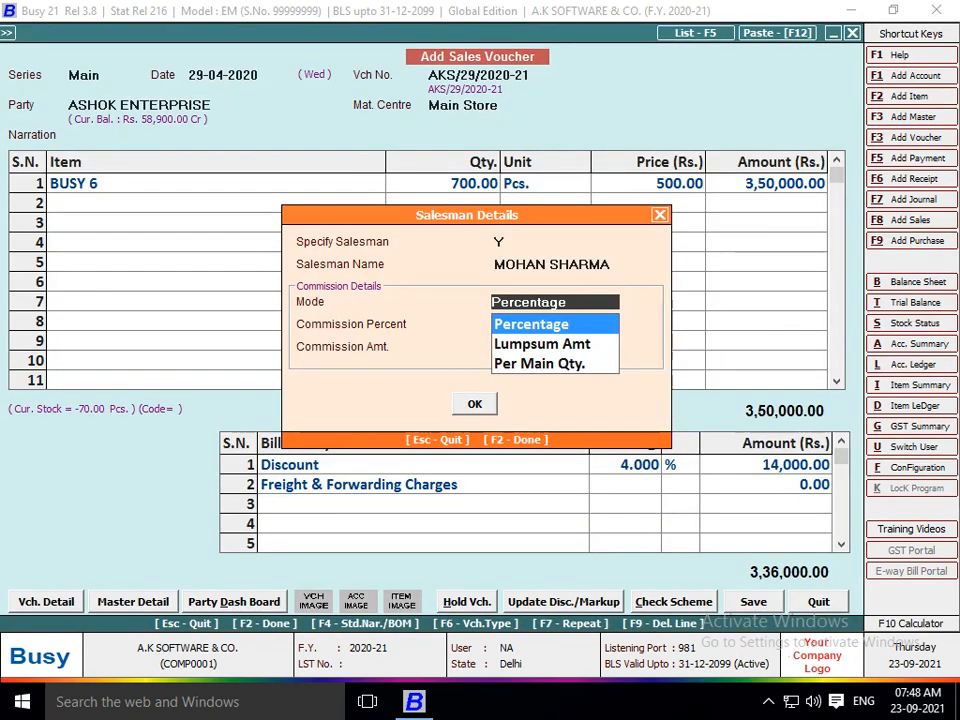
Set the voucher's commission mode to Percentage at 1.000%, giving 3,360.00, and close Salesman Details.
key("Down")
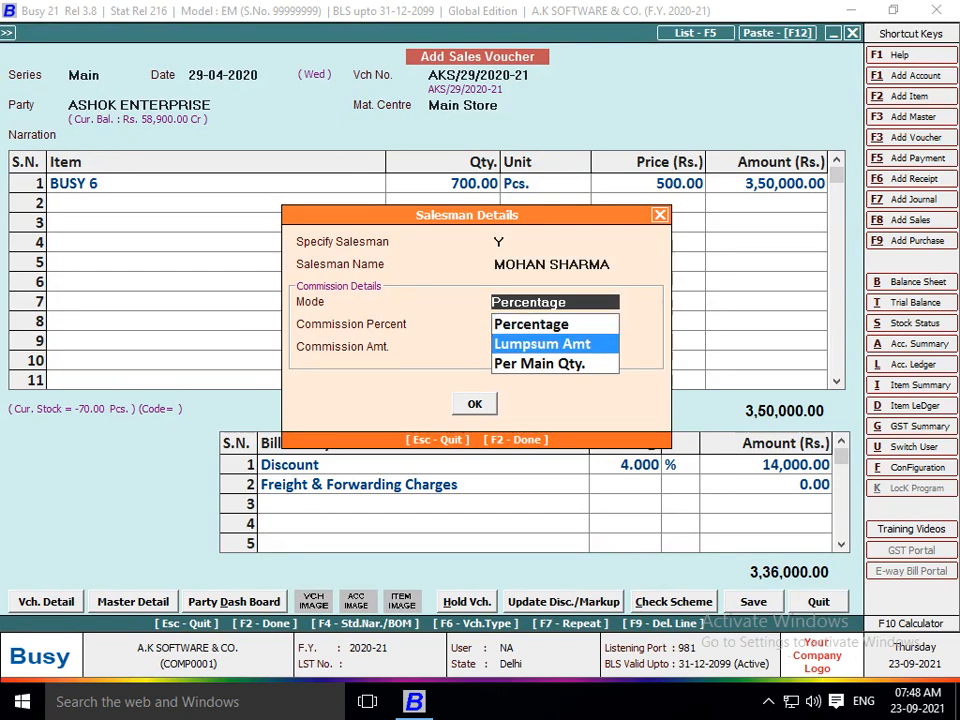
key("Up")
key("Down")
key("Down")
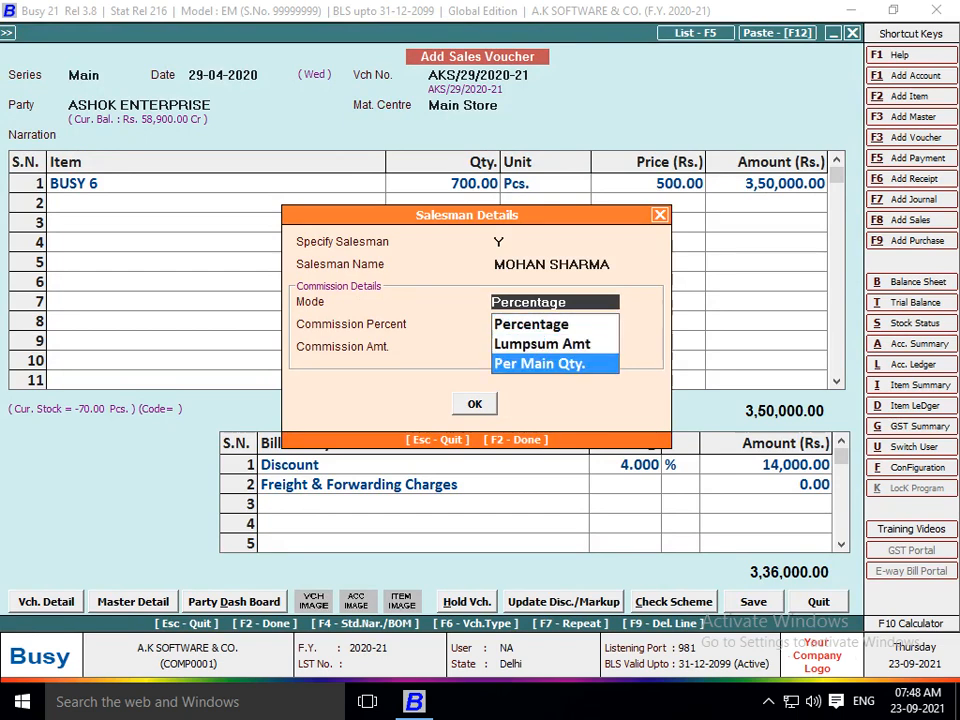
key("Up")
key("Up")
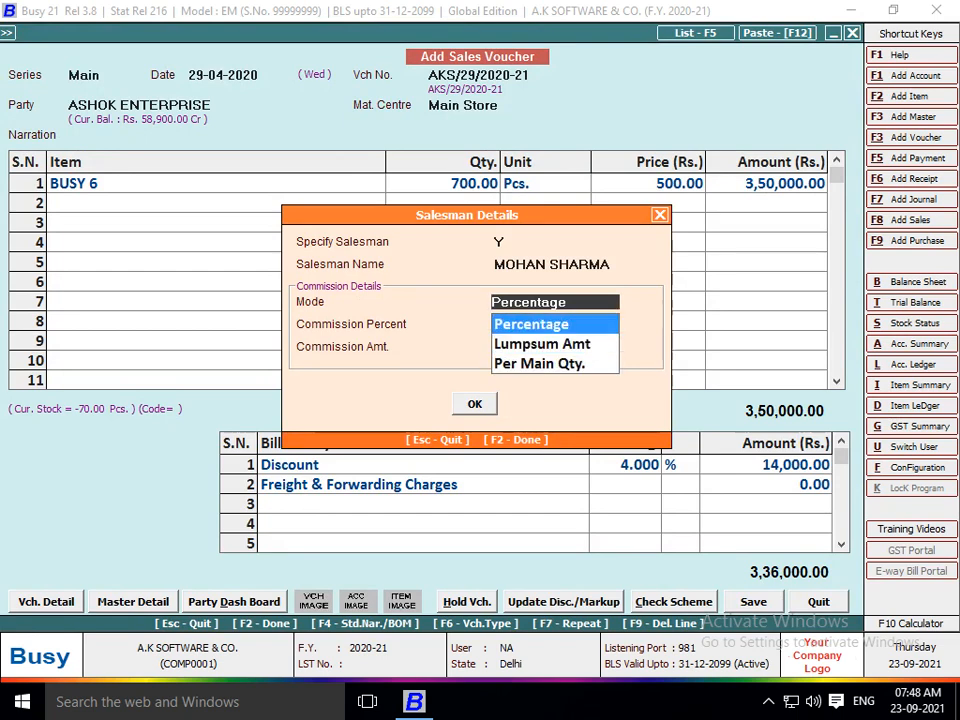
key("Return")
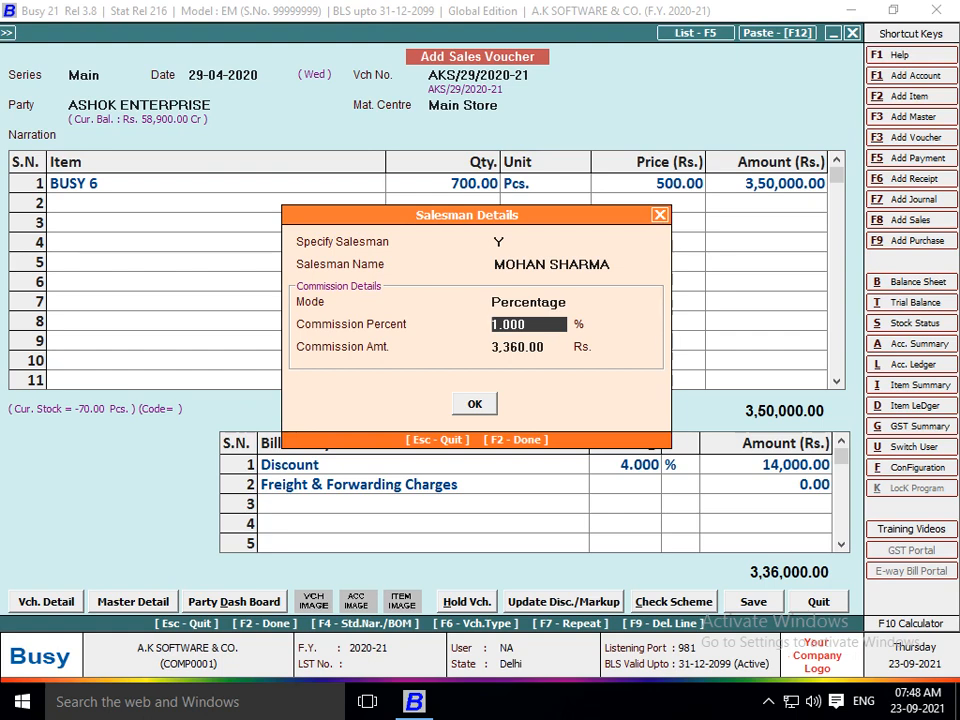
key("Return")
key("Return")
key("Return")
key("Return")
key("Return")
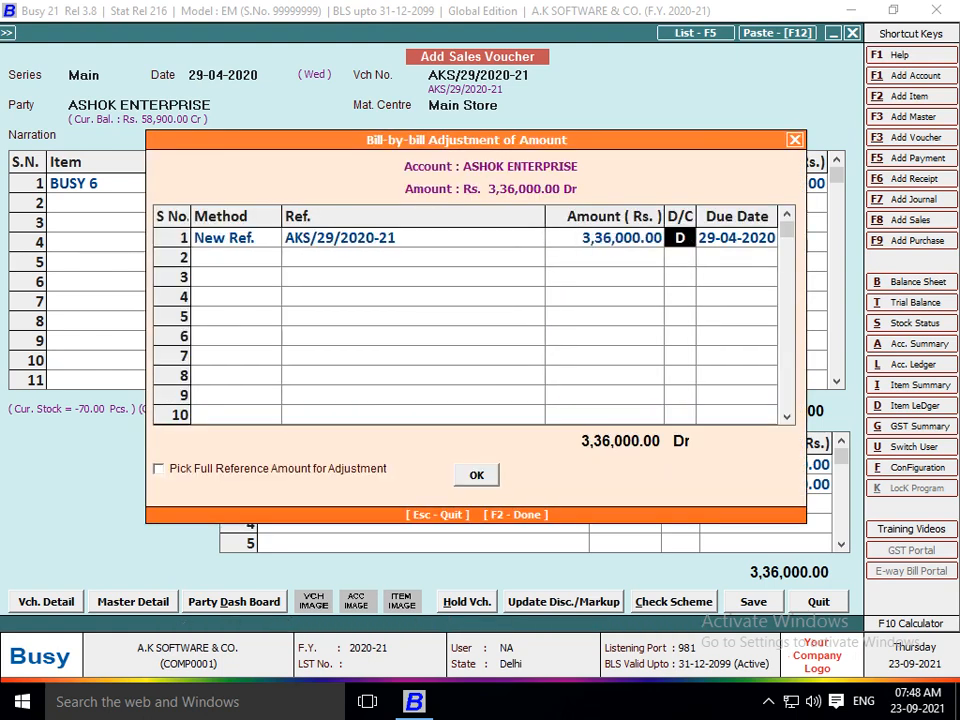
key("Return")
key("Return")
key("Return")
key("Return")
key("Return")
key("Return")
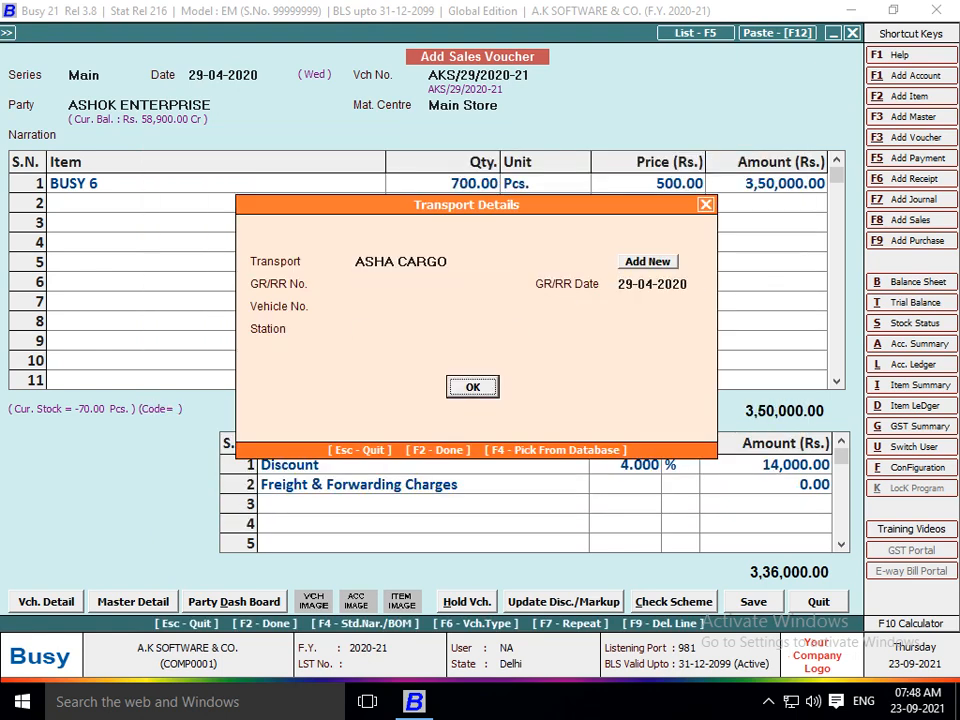
Save the ASHOK ENTERPRISE voucher and start voucher AKS/30/2020-21, browsing the party list.
key("Return")
key("Return")
key("Return")
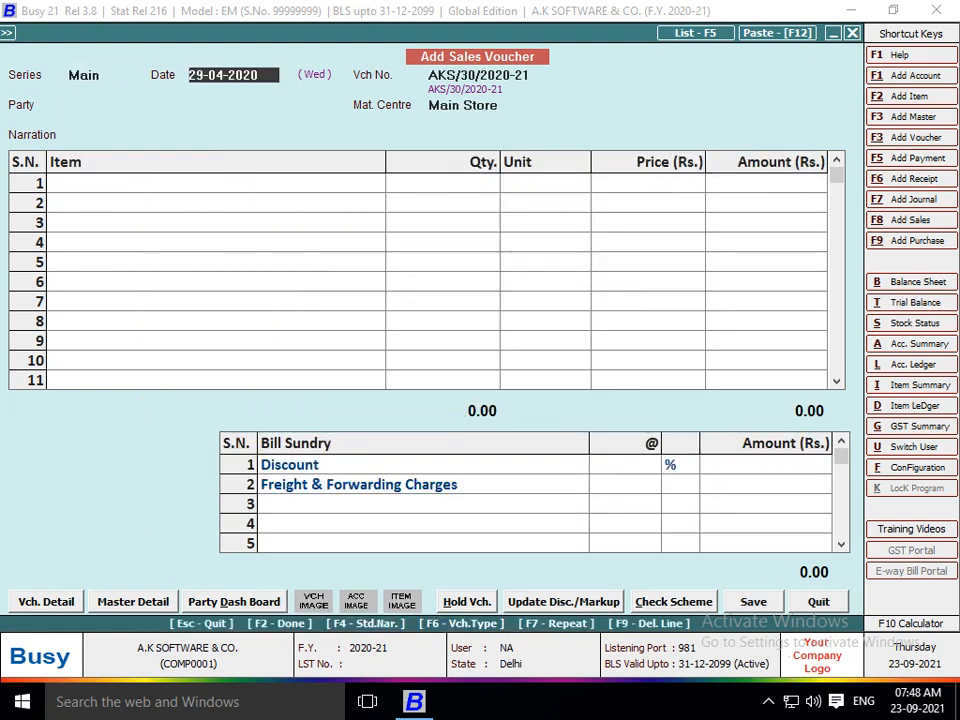
key("Return")
key("Return")
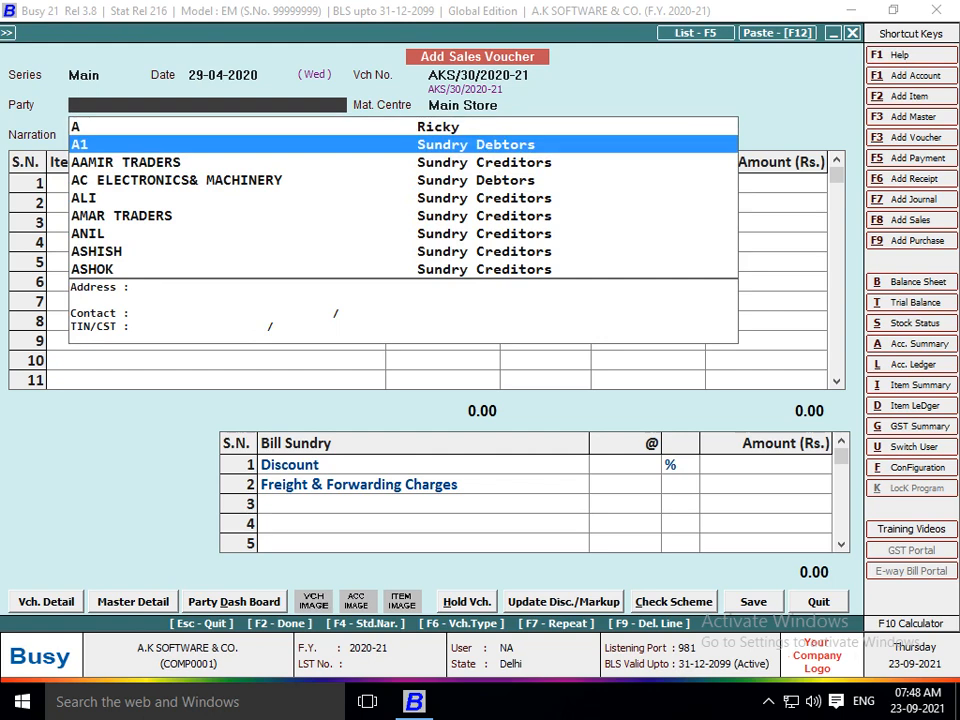
key("Down")
key("Down")
key("Down")
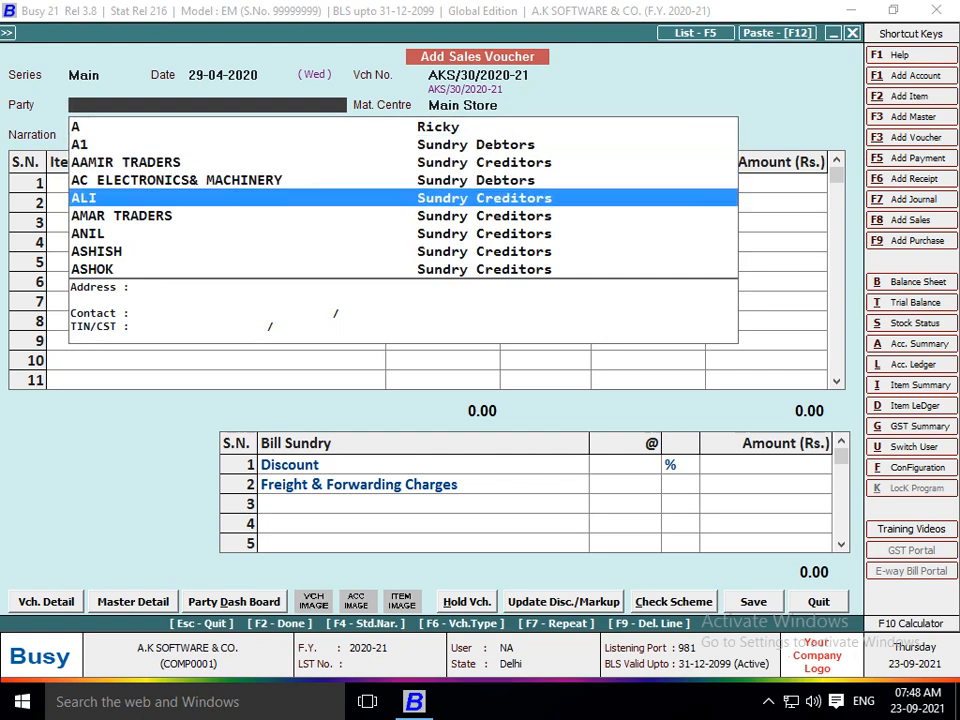
key("Down")
type("A")
key("Down")
key("Down")
key("Down")
key("Down")
key("Down")
key("Down")
key("Down")
key("Down")
key("Down")
key("Down")
key("Down")
key("Down")
key("Down")
key("Down")
key("Down")
key("Down")
key("Down")
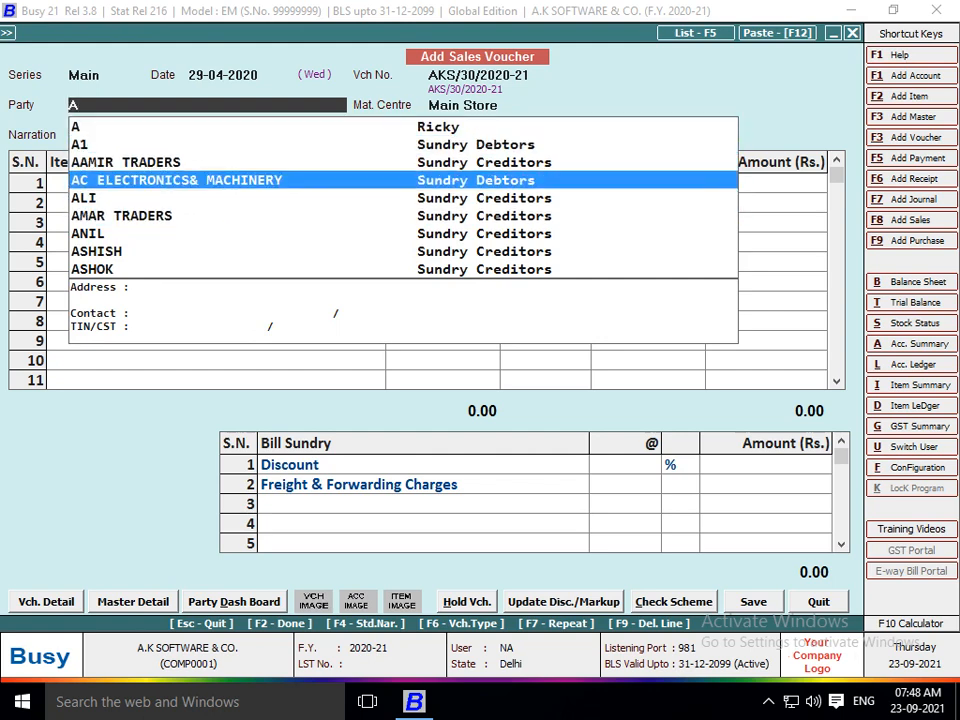
Choose AVS GARMENT as the party and BUSY 4 as the item.
key("Up")
key("Up")
key("Up")
key("Up")
key("Up")
key("Up")
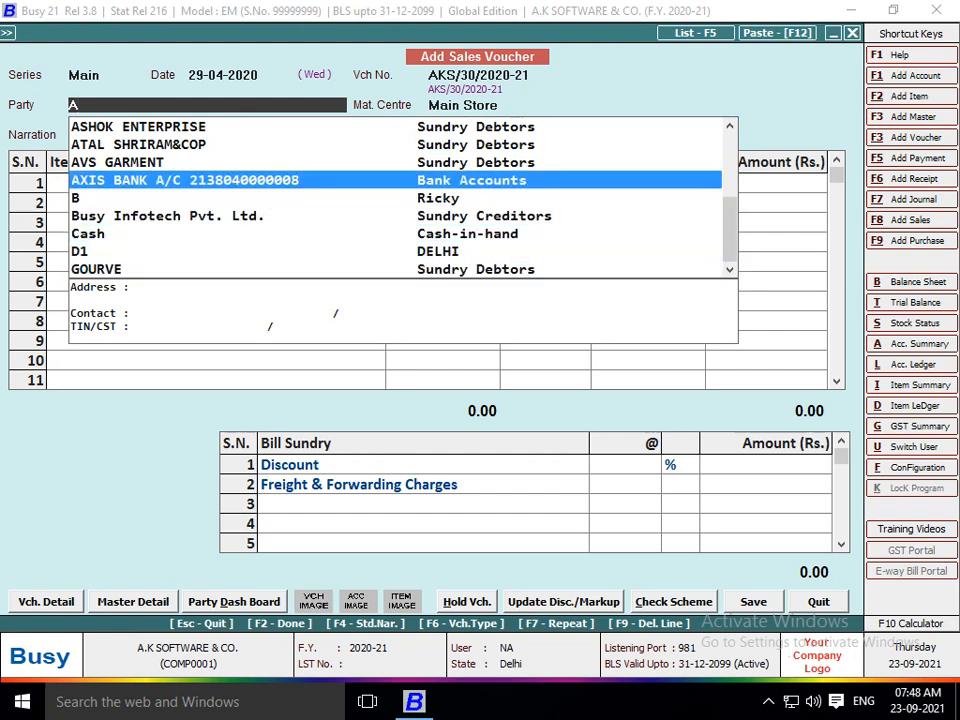
key("Return")
key("Return")
key("Return")
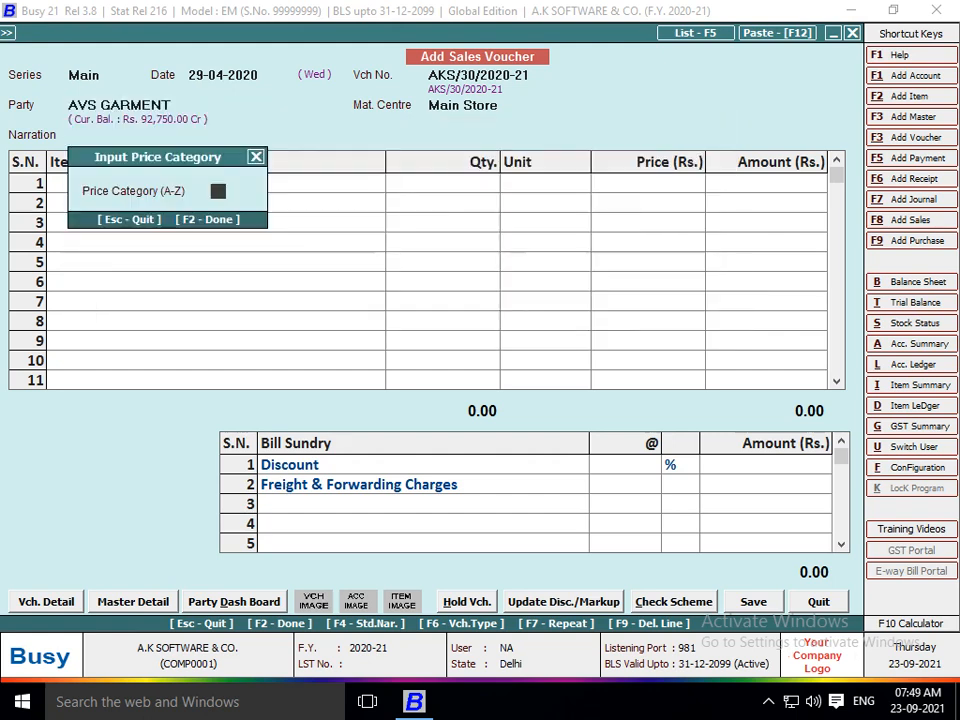
key("Return")
key("Down")
key("Down")
key("Down")
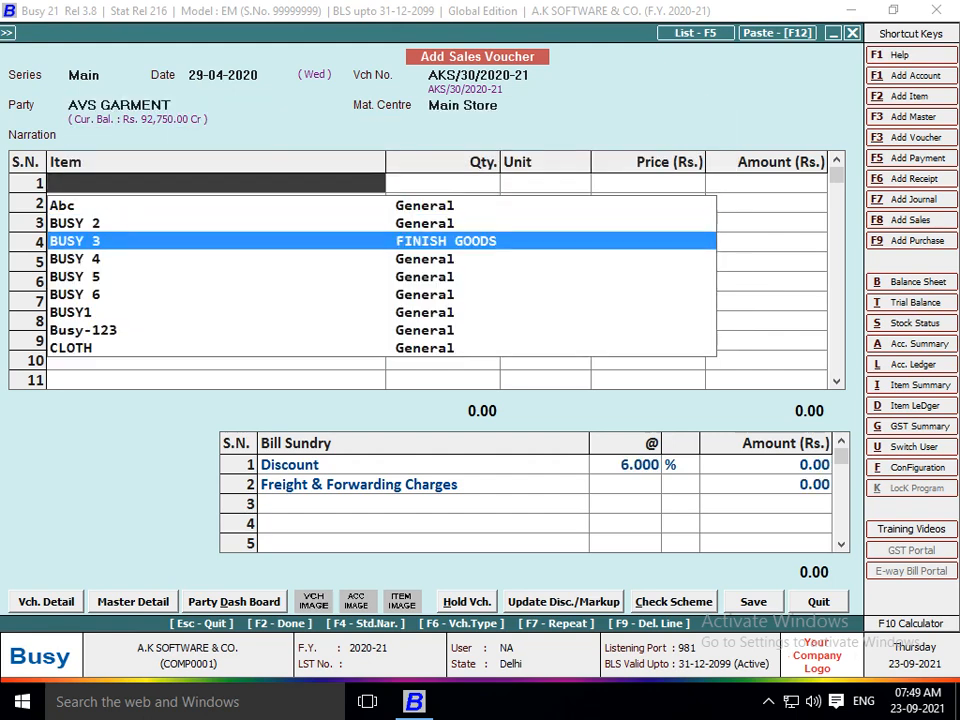
key("Return")
Enter 1,000 Pcs at 50.00, accept the negative stock, and choose to specify a salesman.
key("Return")
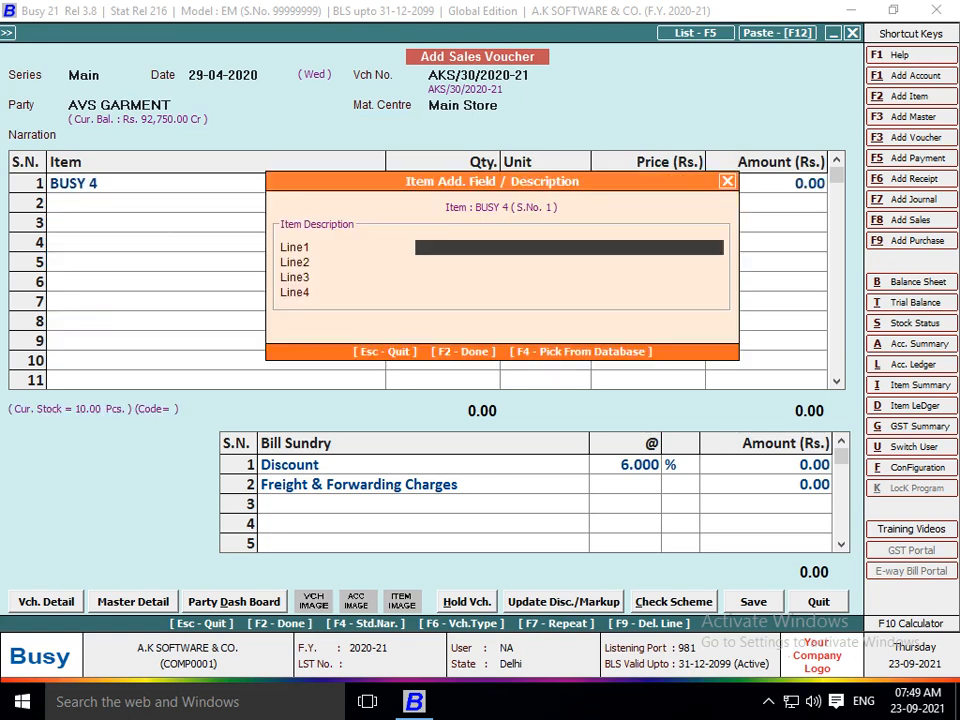
key("Return")
key("Return")
key("Return")
key("Return")
type("1000")
key("Return")
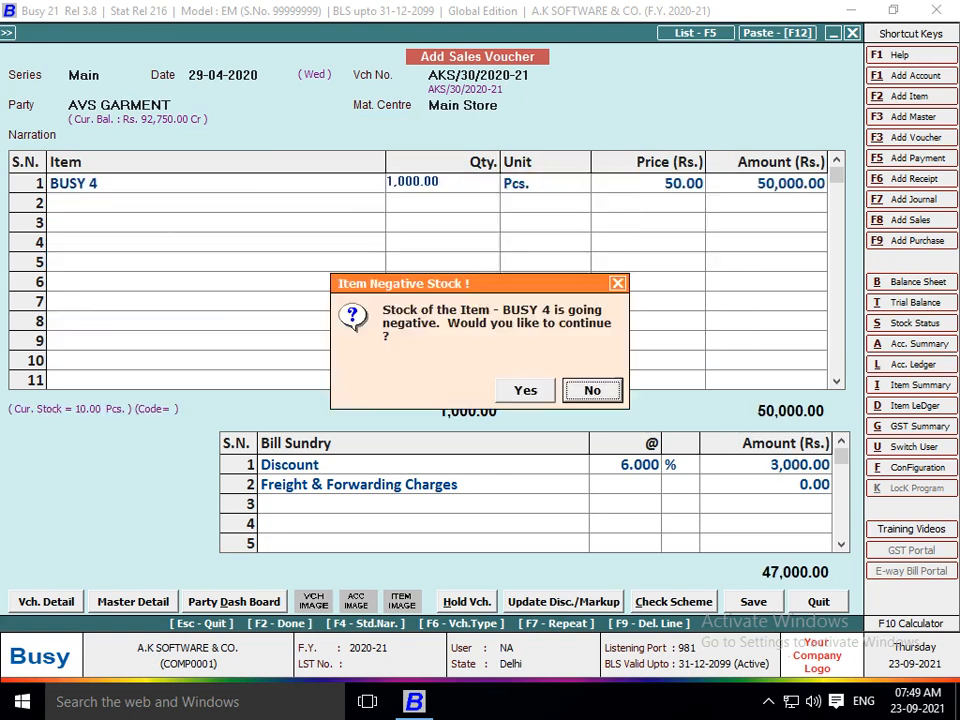
key("y")
key("Return")
key("Return")
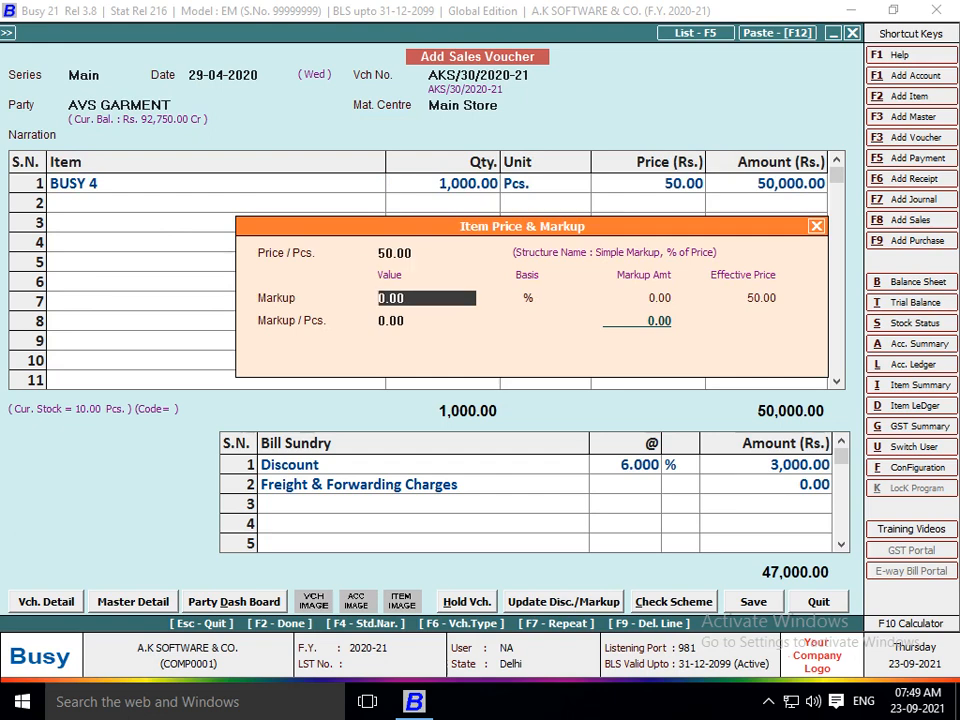
key("Return")
key("Return")
key("Return")
key("Return")
key("Return")
key("Return")
key("Return")
key("Return")
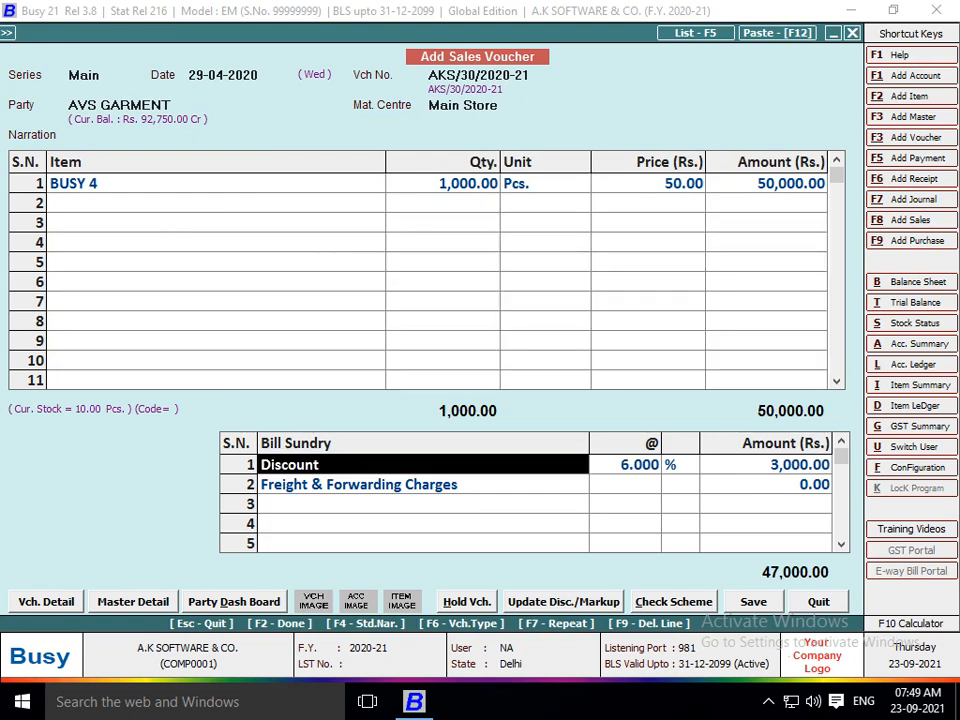
key("y")
key("Return")
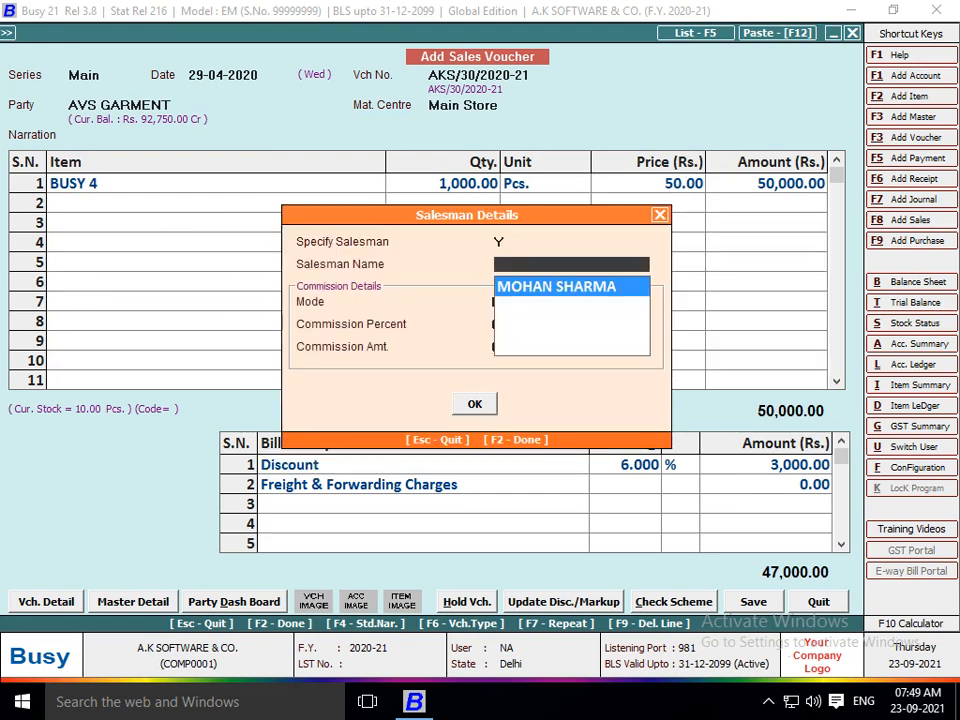
key("F3")
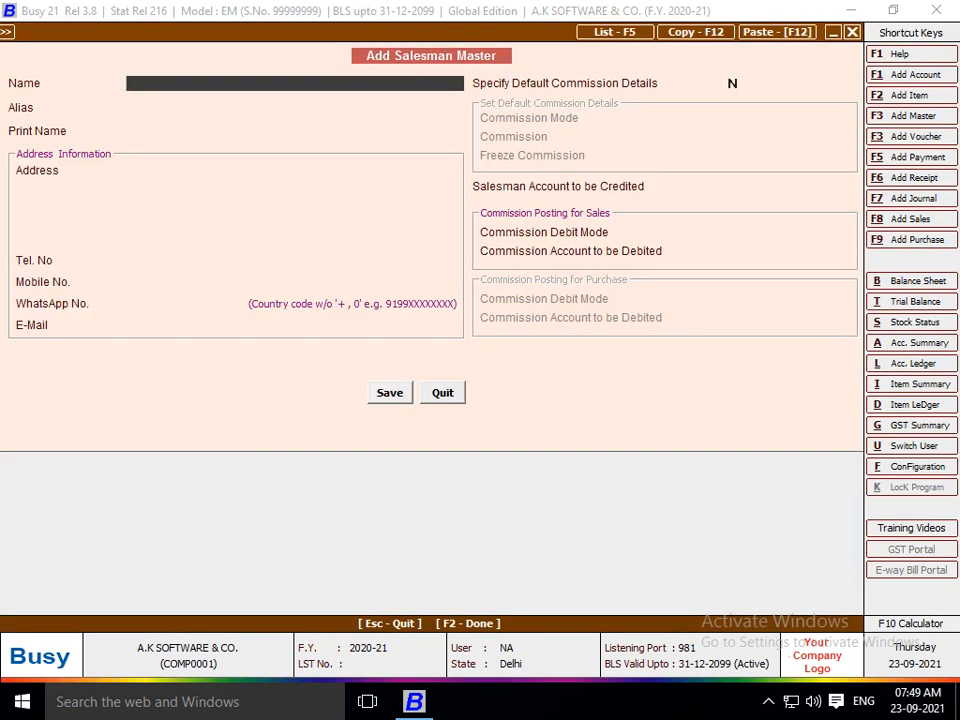
type("U")
key("BackSpace")
key("Return")
key("Return")
key("Return")
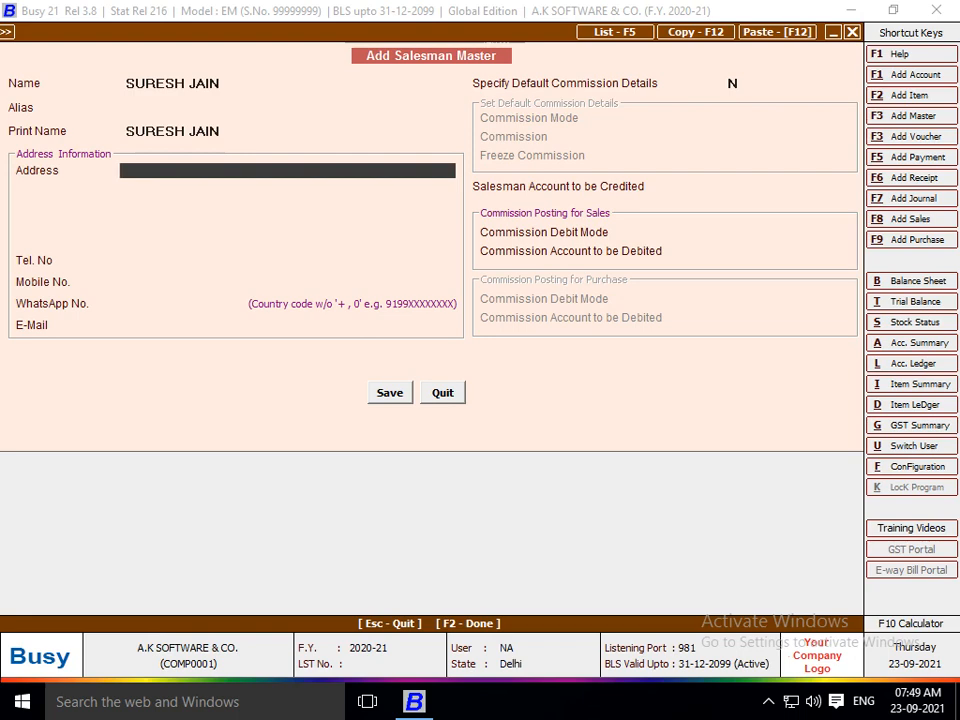
key("Return")
key("Return")
key("Return")
key("Return")
key("Return")
key("Return")
key("Return")
key("Return")
type("Y")
key("Return")
key("Return")
key("Return")
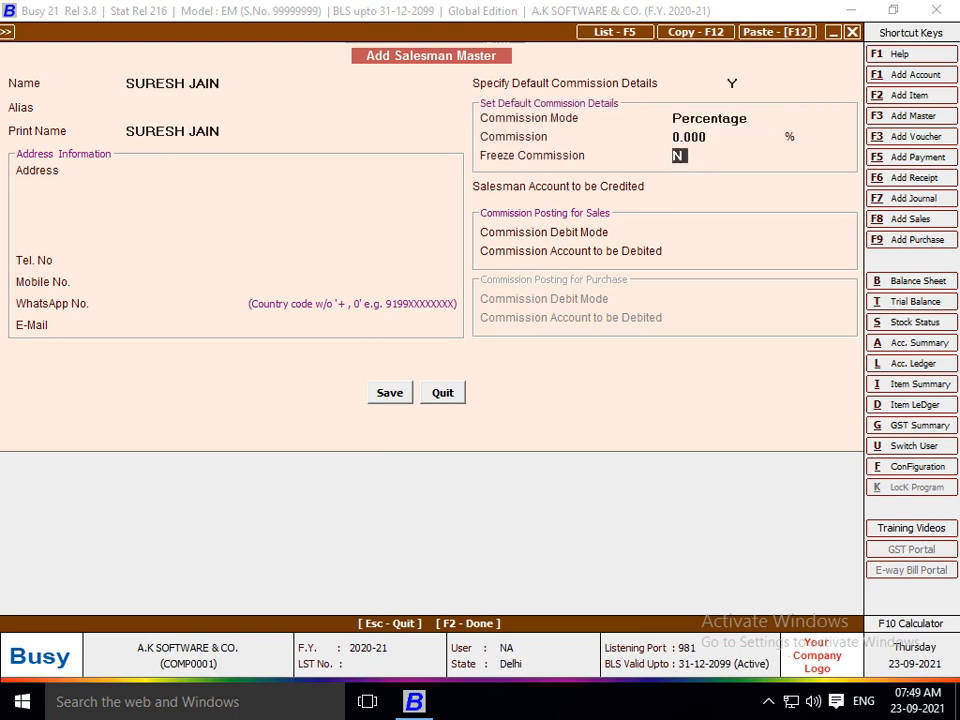
key("Up")
type("0.")
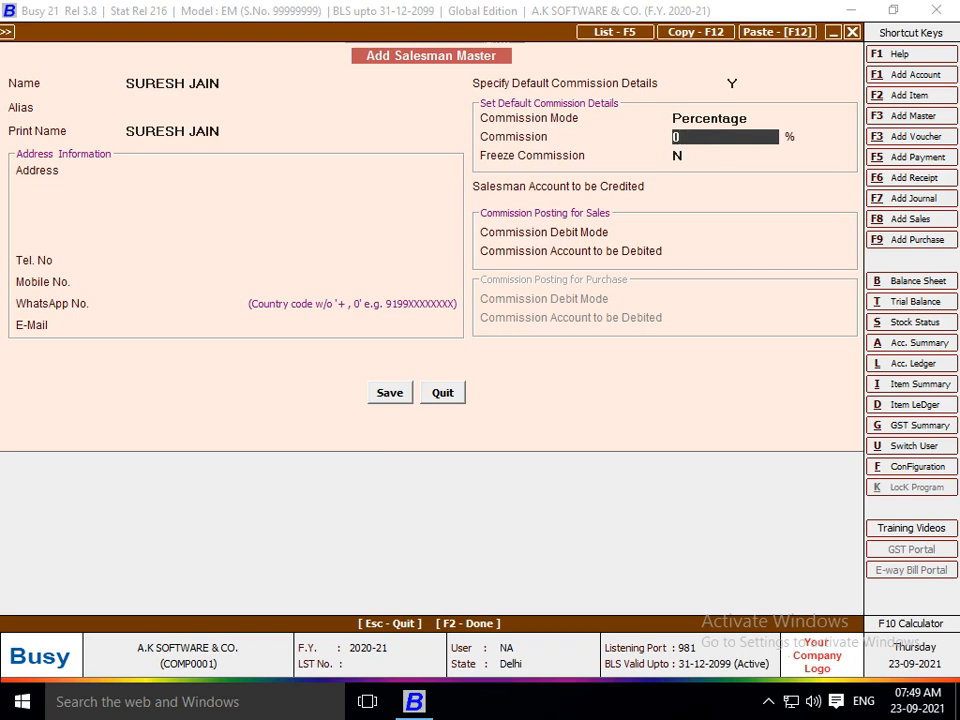
type("5")
key("Return")
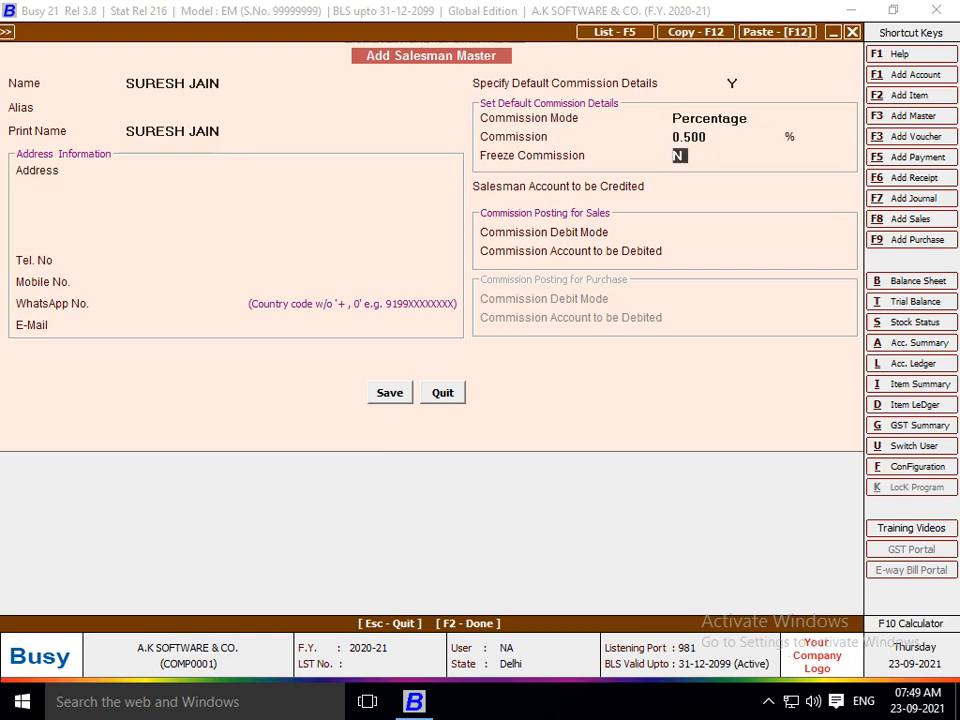
Start creating a new account for the salesman's credited commission.
key("Return")
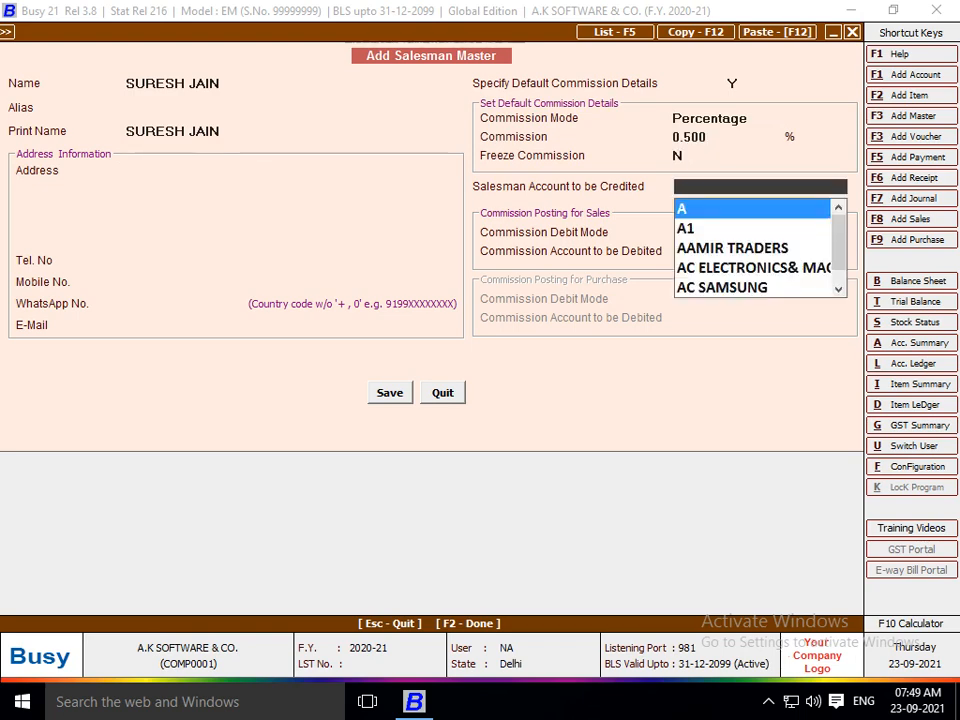
type("SU")
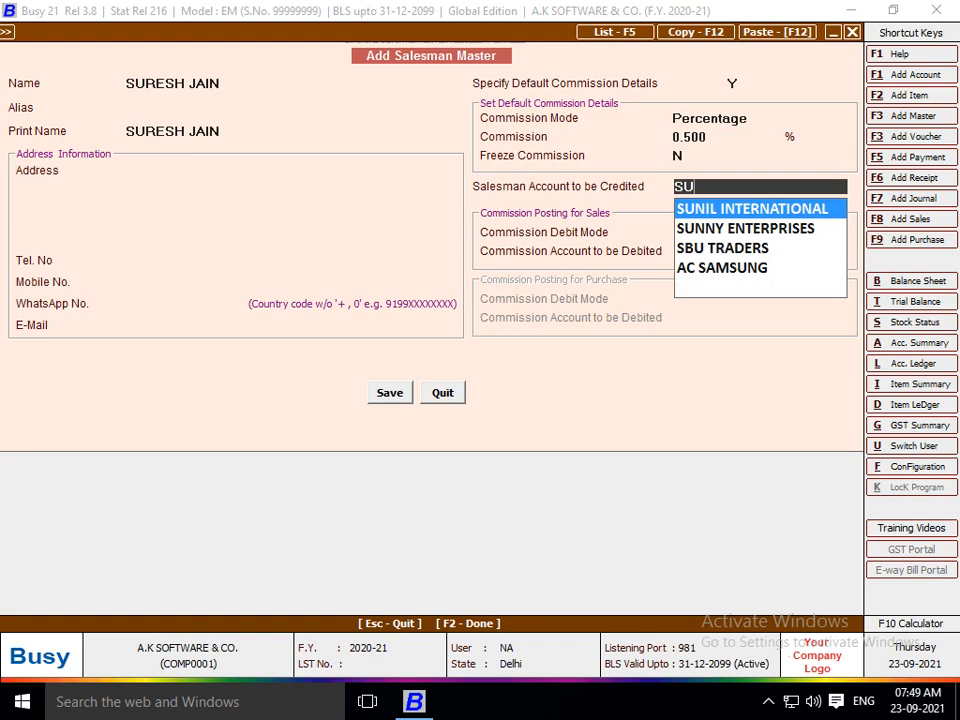
key("alt+F1")
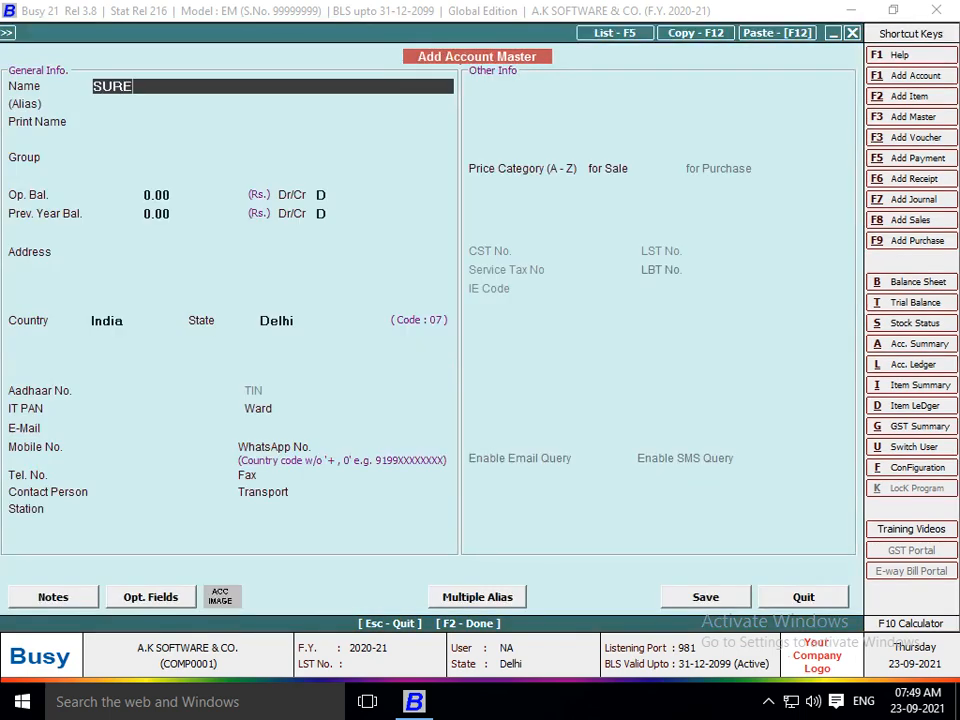
key("Return")
key("Return")
type("COM")
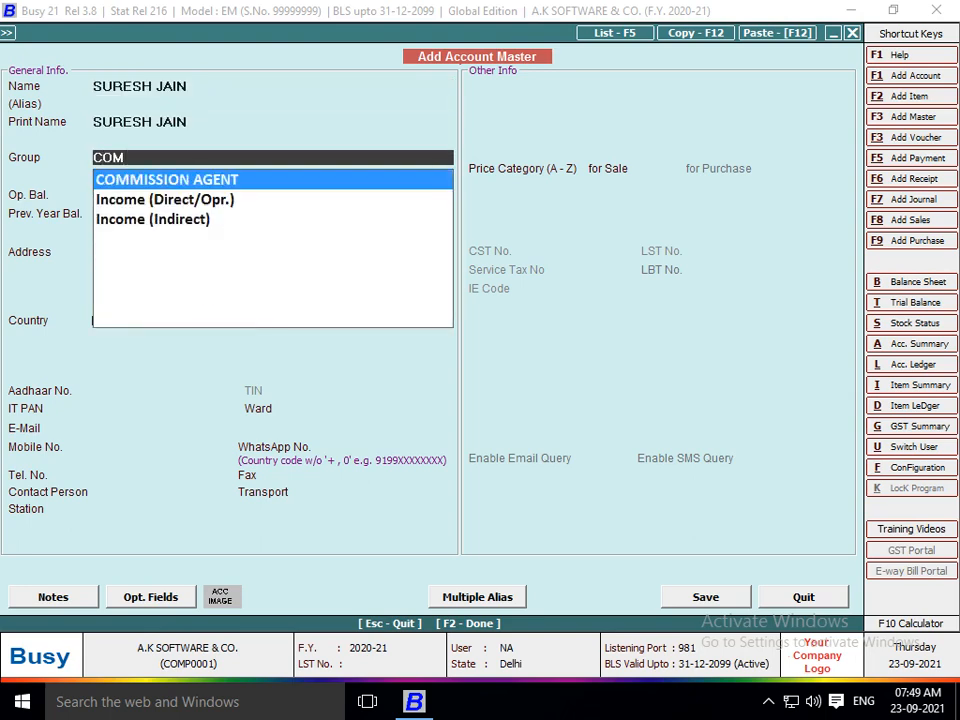
key("Return")
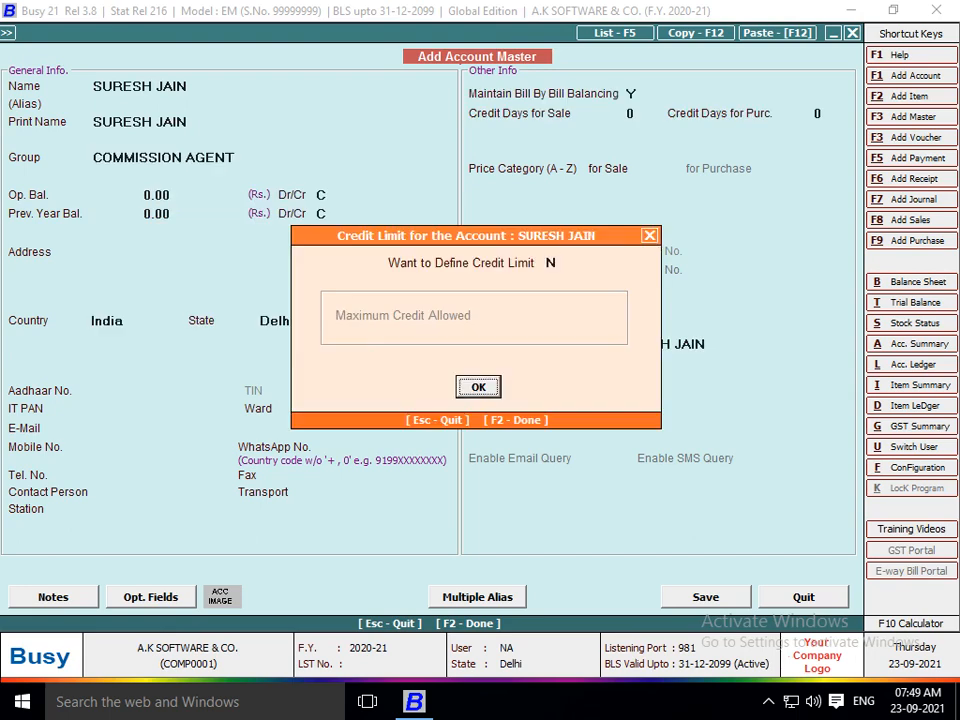
key("Return")
key("Return")
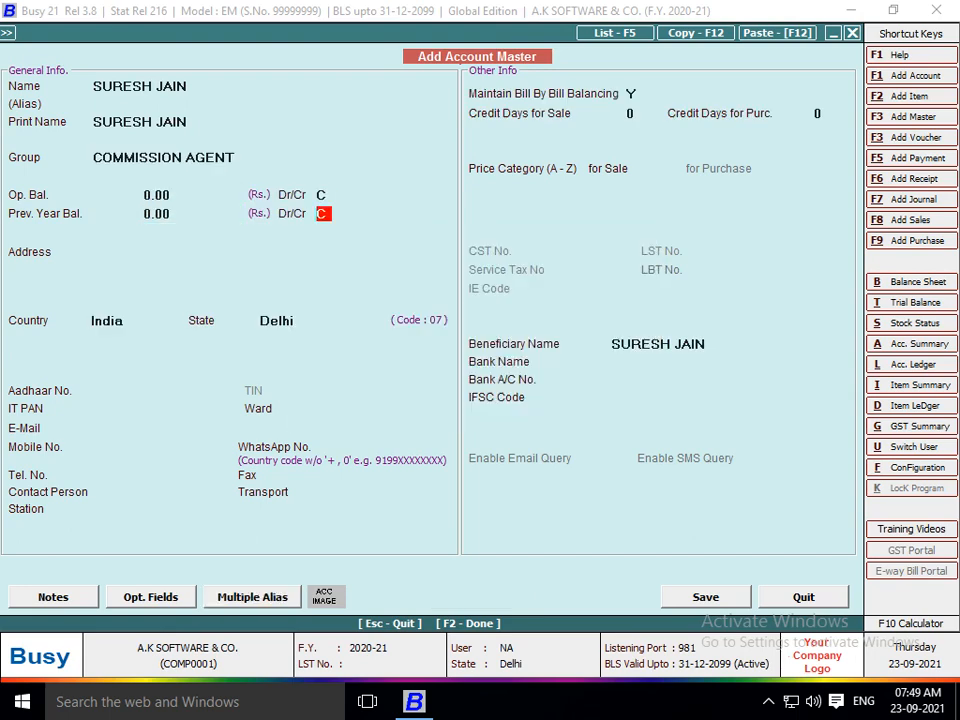
key("Return")
key("n")
key("Return")
key("Return")
key("Return")
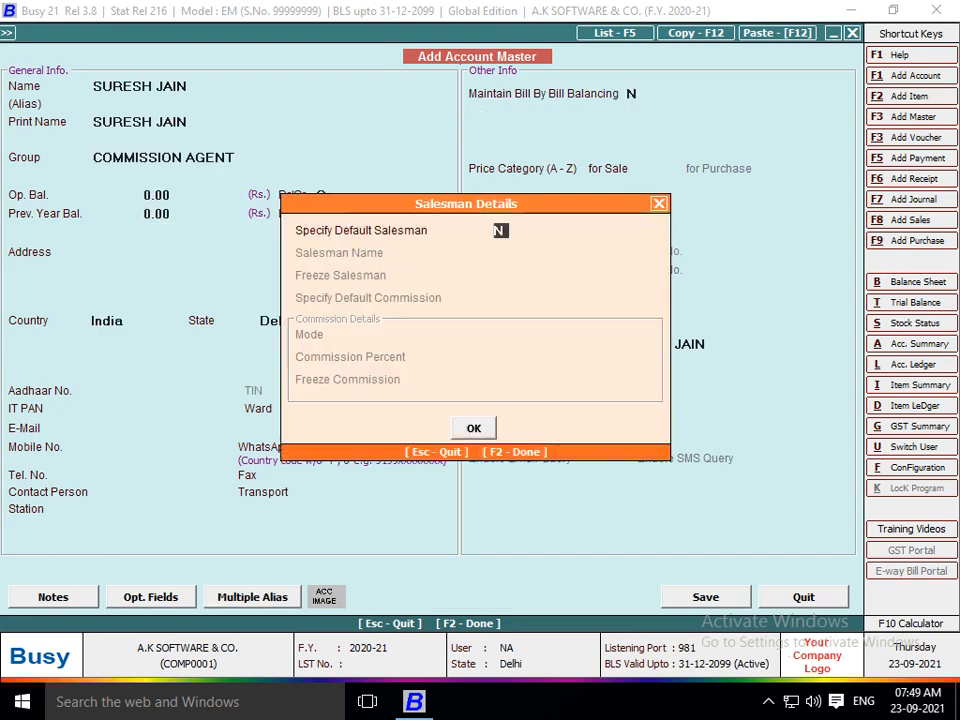
key("Return")
key("Return")
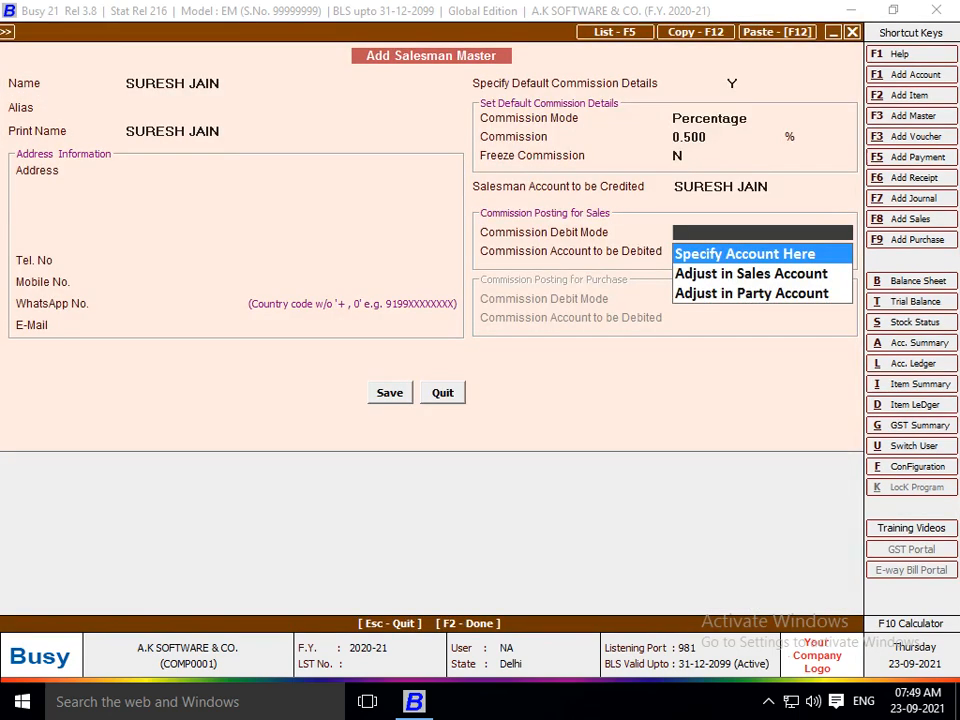
key("Return")
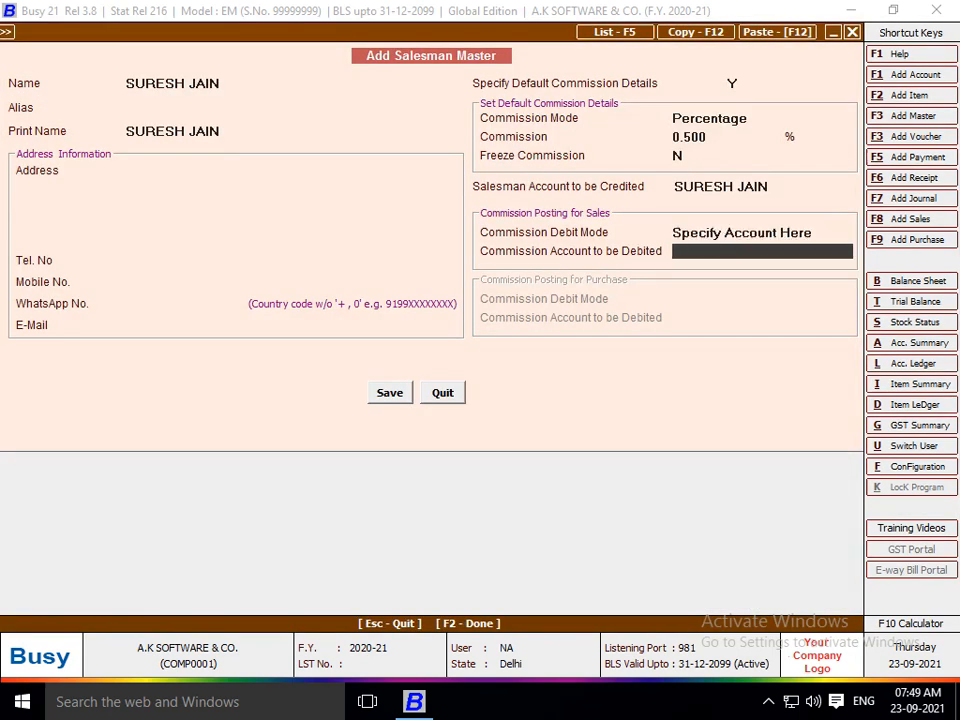
type("VM")
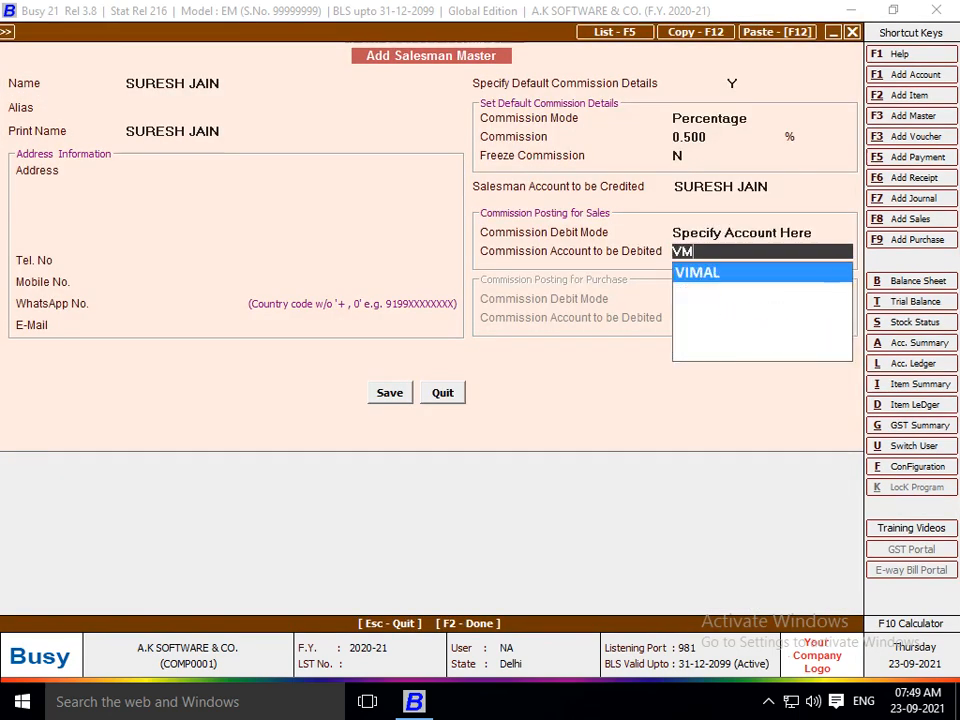
key("BackSpace")
key("BackSpace")
type("COM")
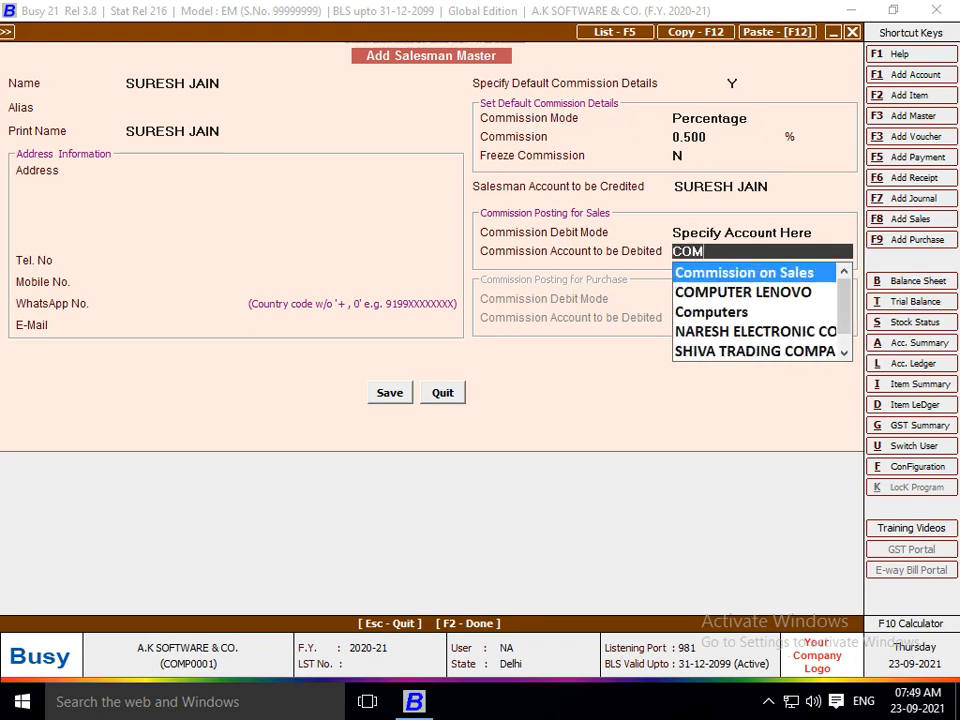
key("Return")
key("F2")
Accept the 235.00 commission and ASHA CARGO transport details, then save voucher AKS/30/2020-21.
key("Return")
key("Return")
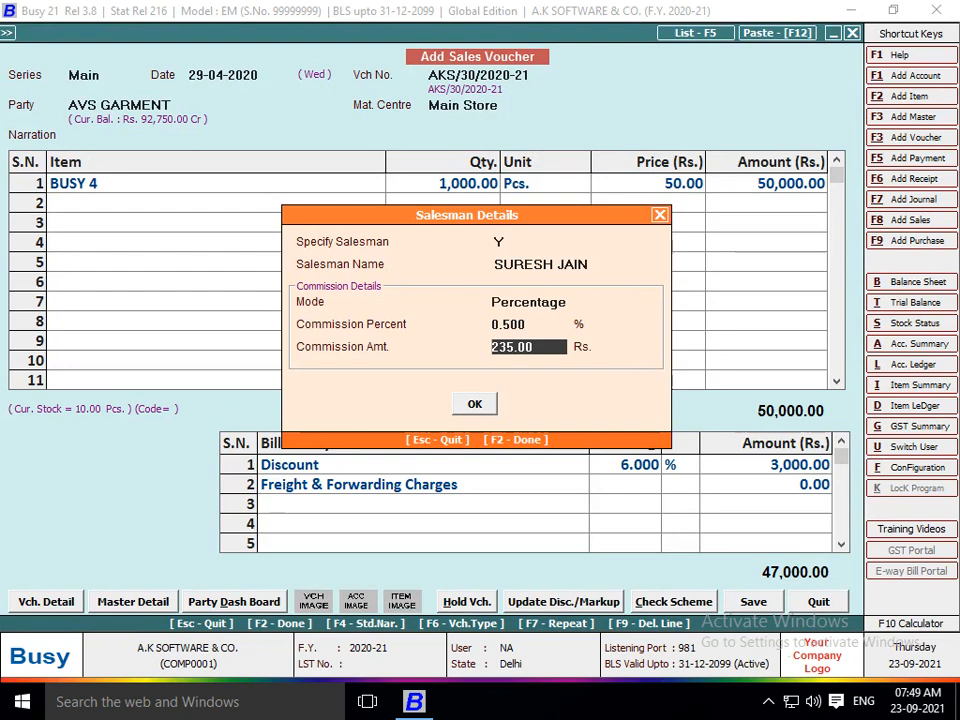
key("Return")
key("Return")
key("Return")
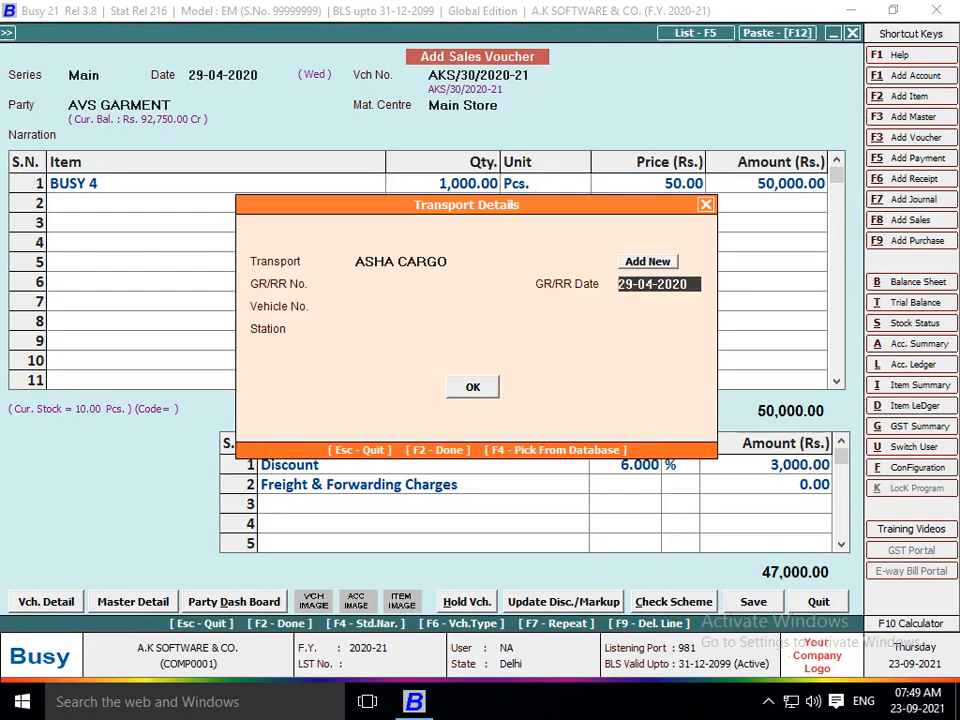
key("Return")
key("Return")
key("Return")
key("Return")
key("Return")
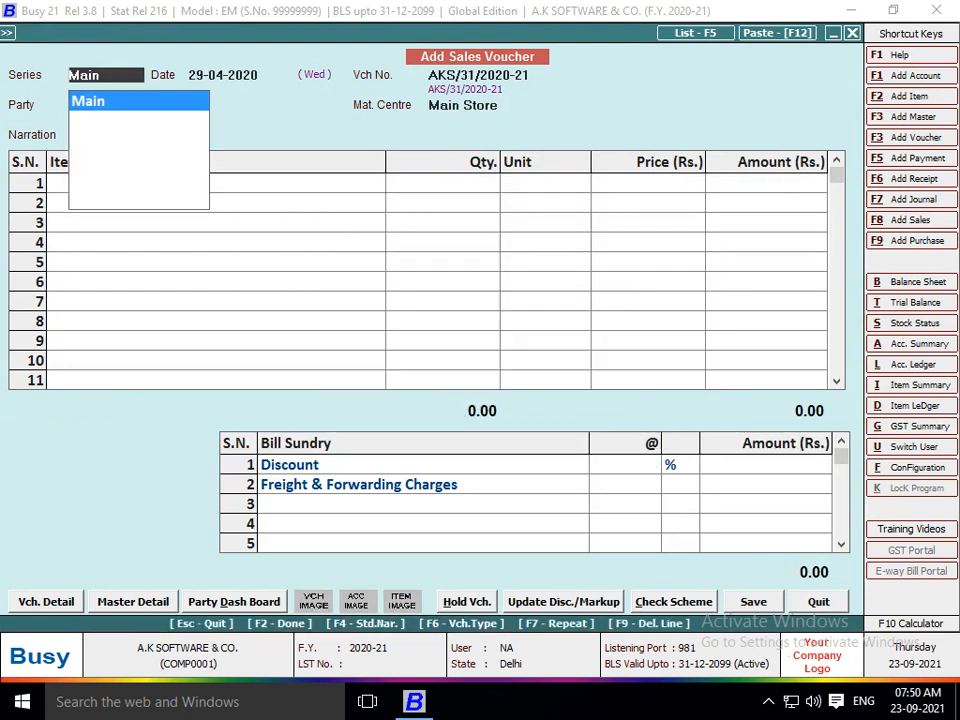
key("Return")
key("Return")
Choose JAIN'S GENERAL STORE as the party and BUSY 5 as the item.
key("Down")
key("Down")
key("Down")
key("Down")
key("Down")
key("Down")
key("Down")
key("Down")
key("Down")
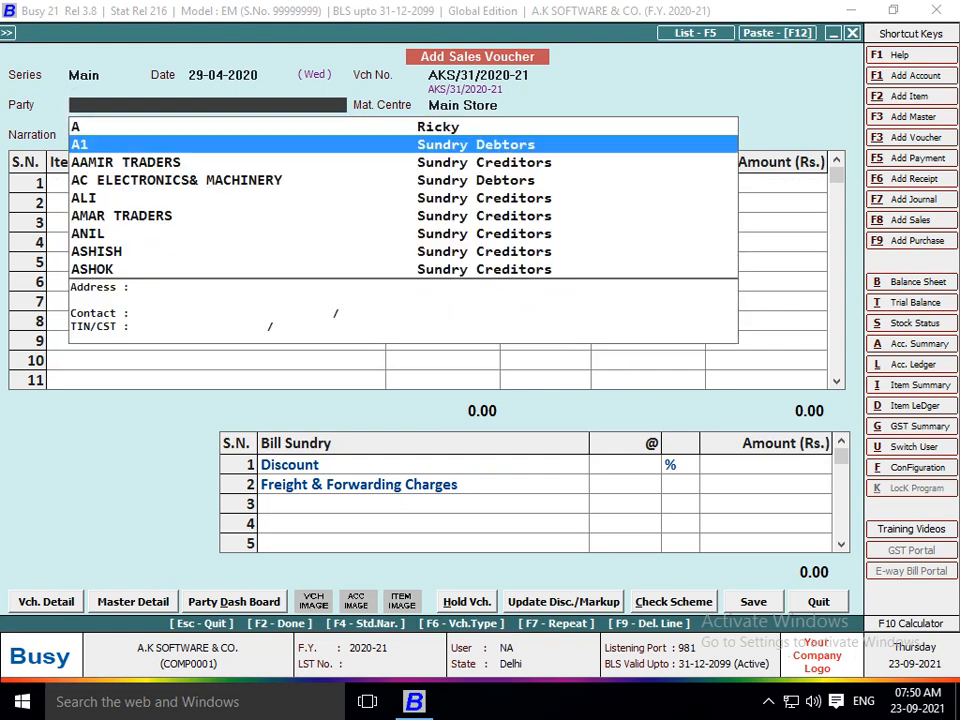
key("Down")
key("Down")
key("Down")
key("Down")
key("Down")
key("Down")
key("Down")
key("Down")
key("Down")
key("Up")
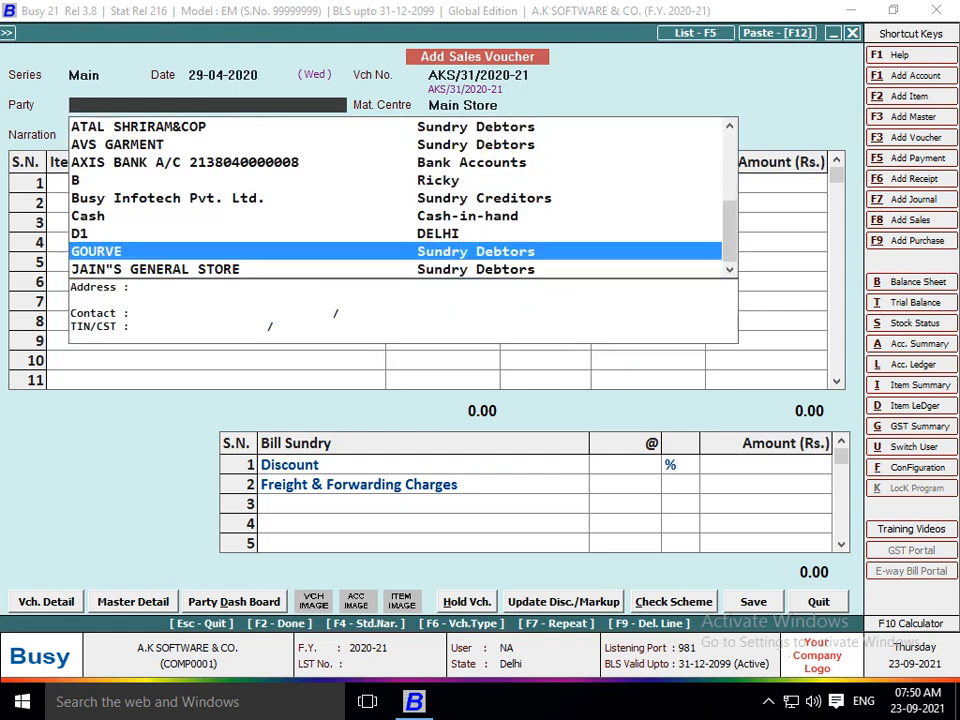
key("Down")
key("Return")
key("Return")
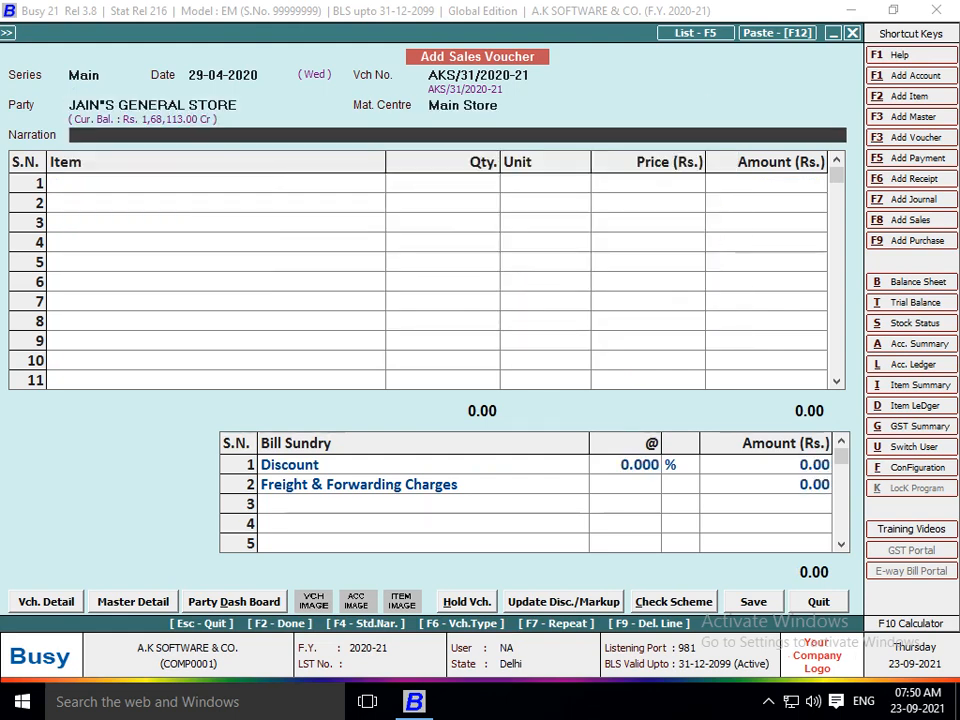
key("Return")
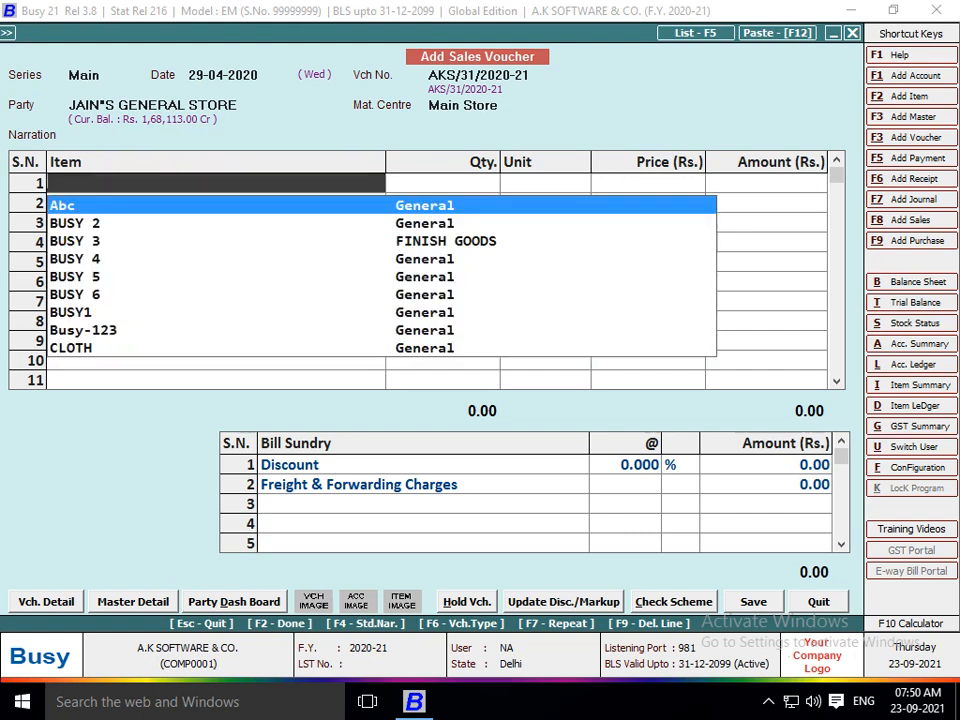
key("Down")
type("5")
key("Return")
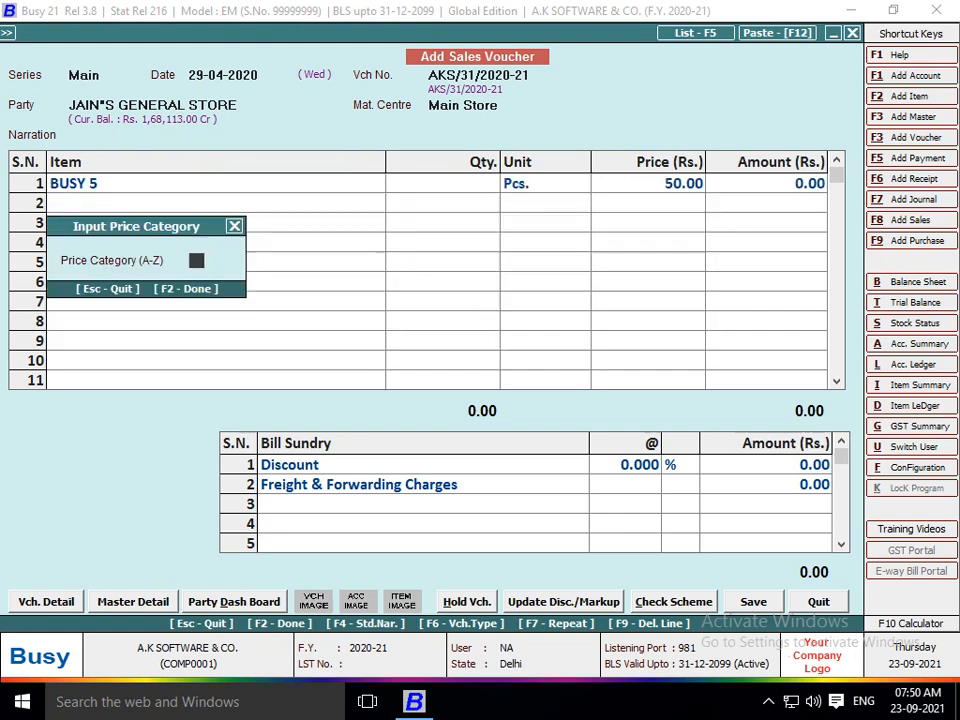
Enter 2,000 Pcs at 50.00, accept the negative stock, and choose to specify a new salesman.
key("Return")
key("Return")
key("Return")
key("Return")
key("Return")
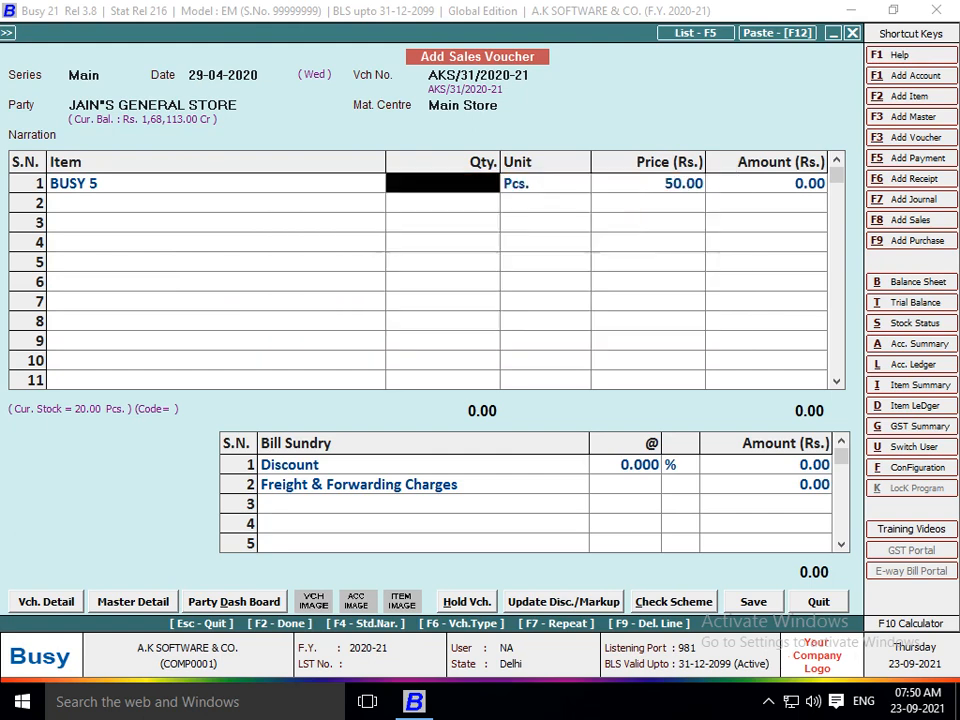
type("2,00")
type("00")
key("Return")
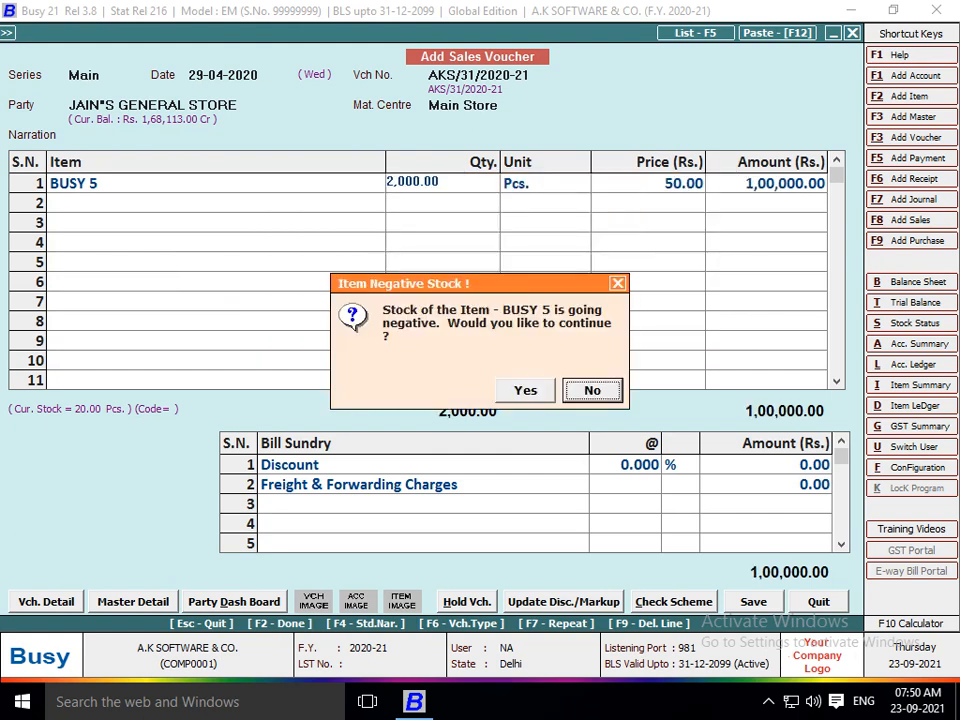
key("Left")
key("Return")
key("Return")
key("Return")
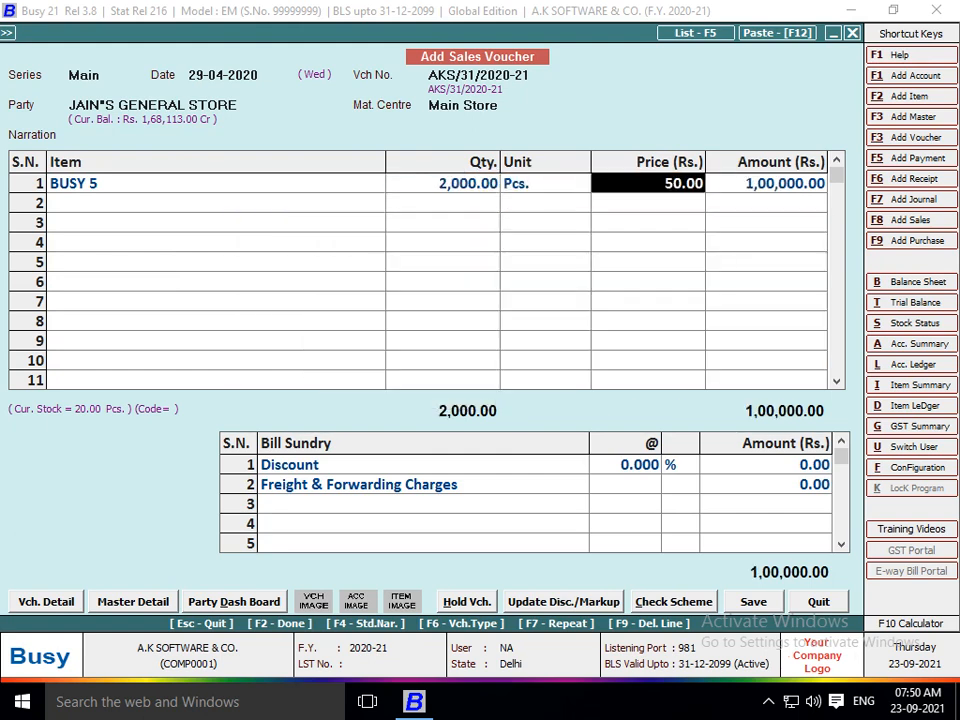
key("F2")
key("F2")
type("Y")
key("Return")
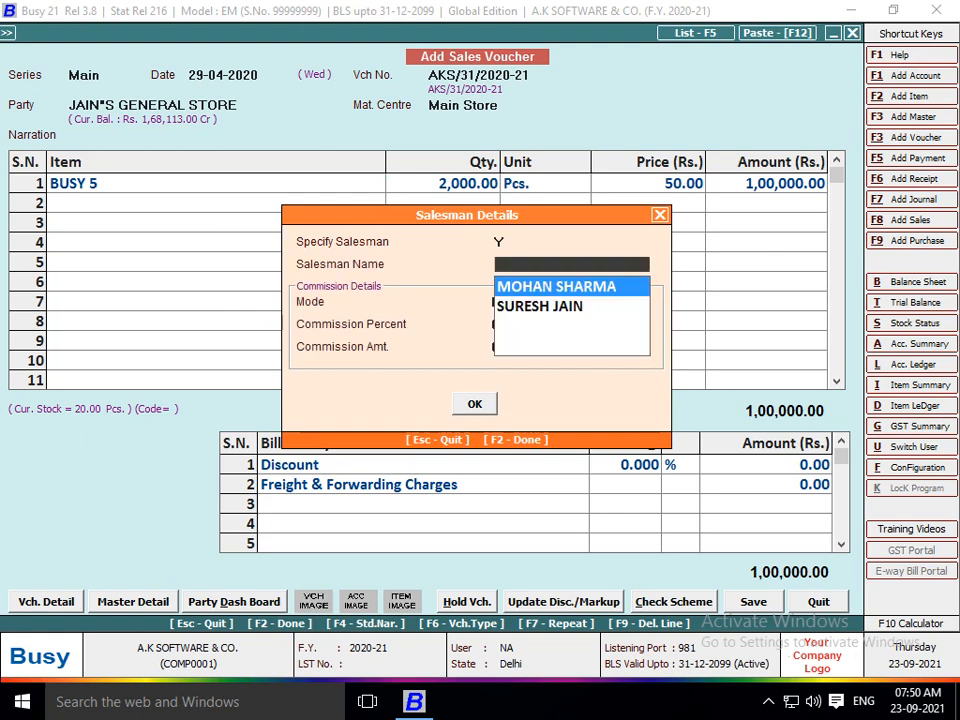
key("F3")
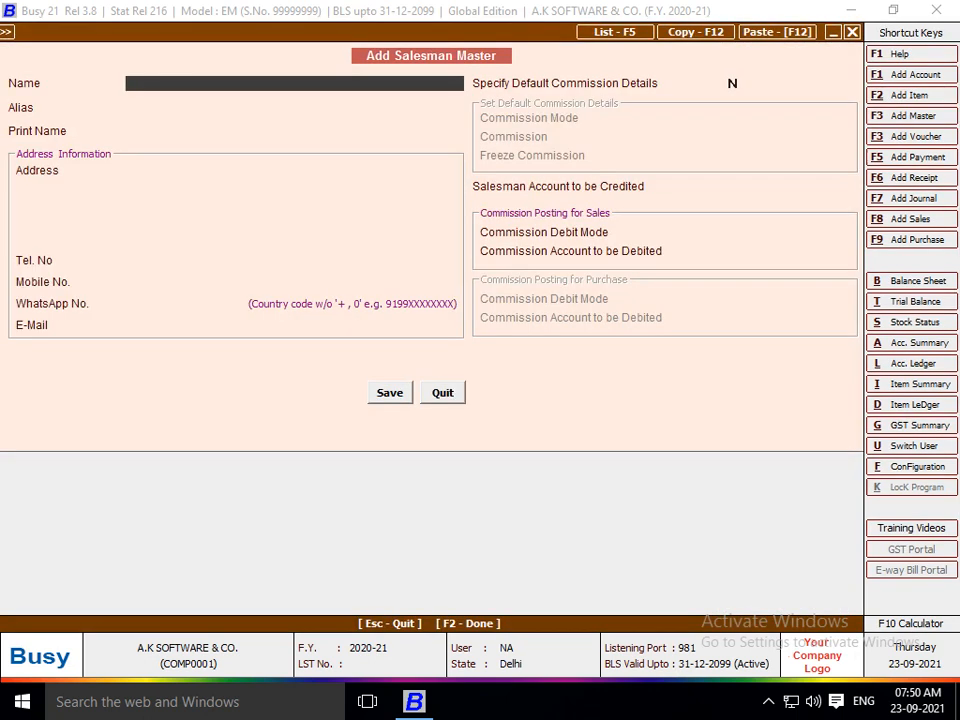
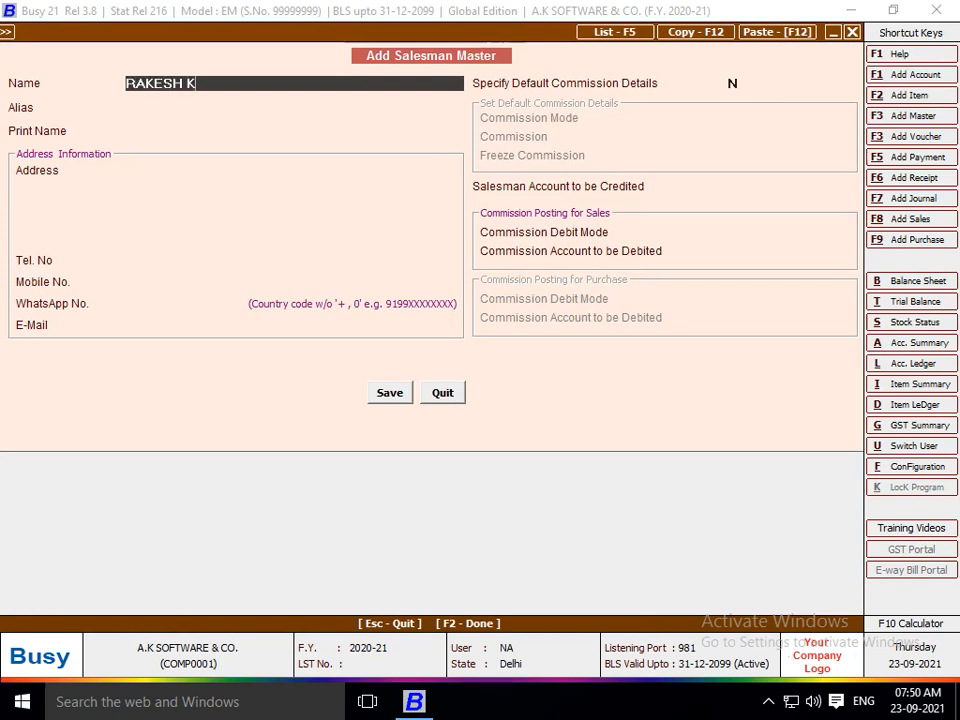
key("Return")
key("Return")
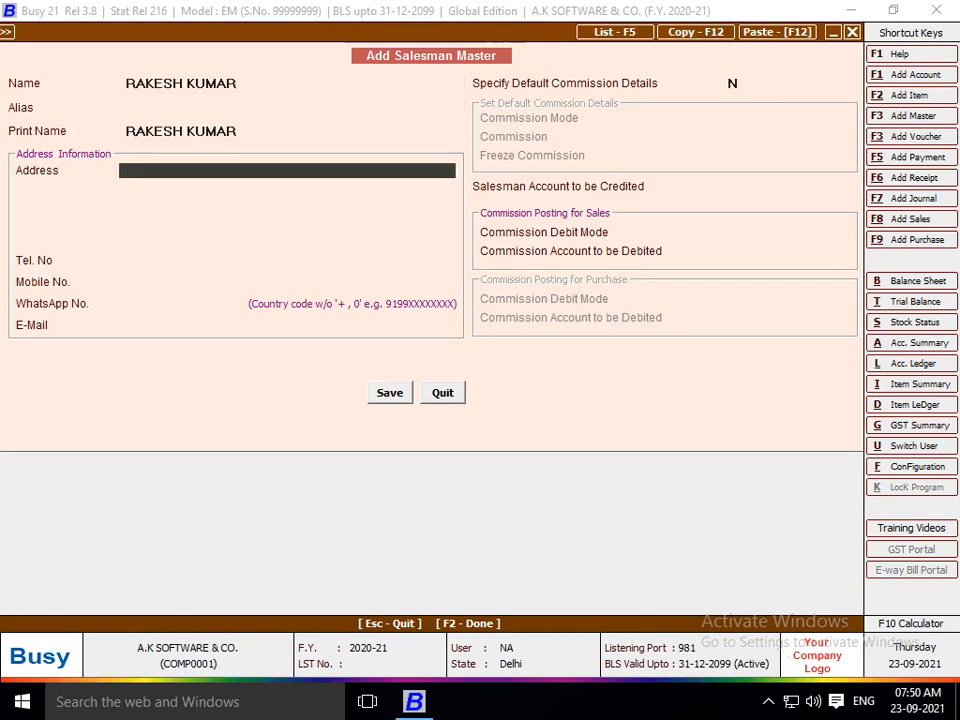
key("Return")
type("Y")
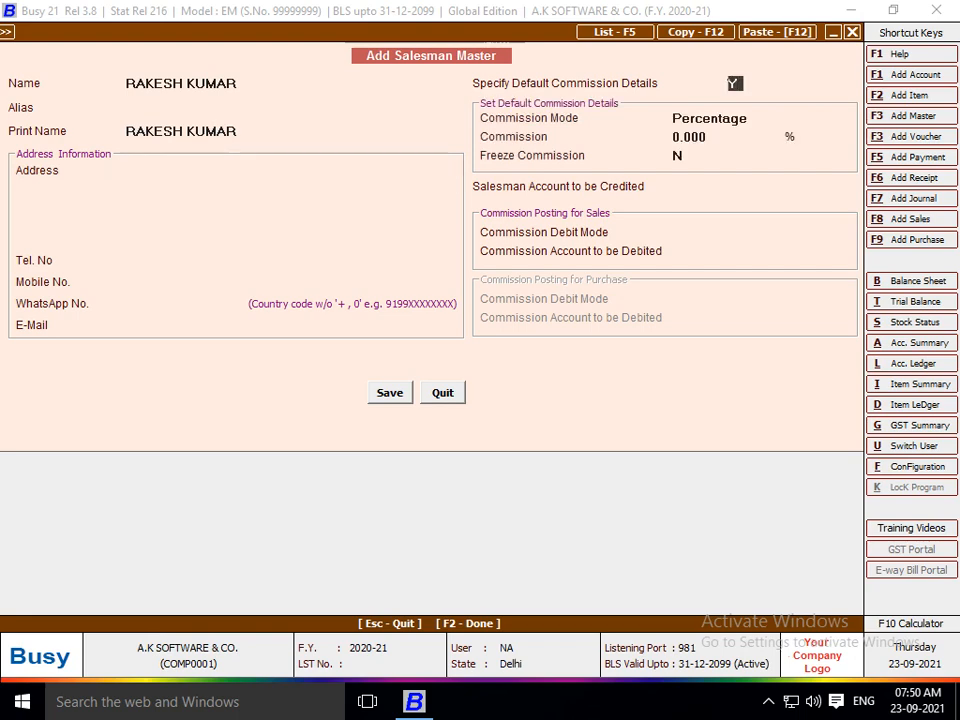
key("Return")
key("Return")
key("Return")
key("Return")
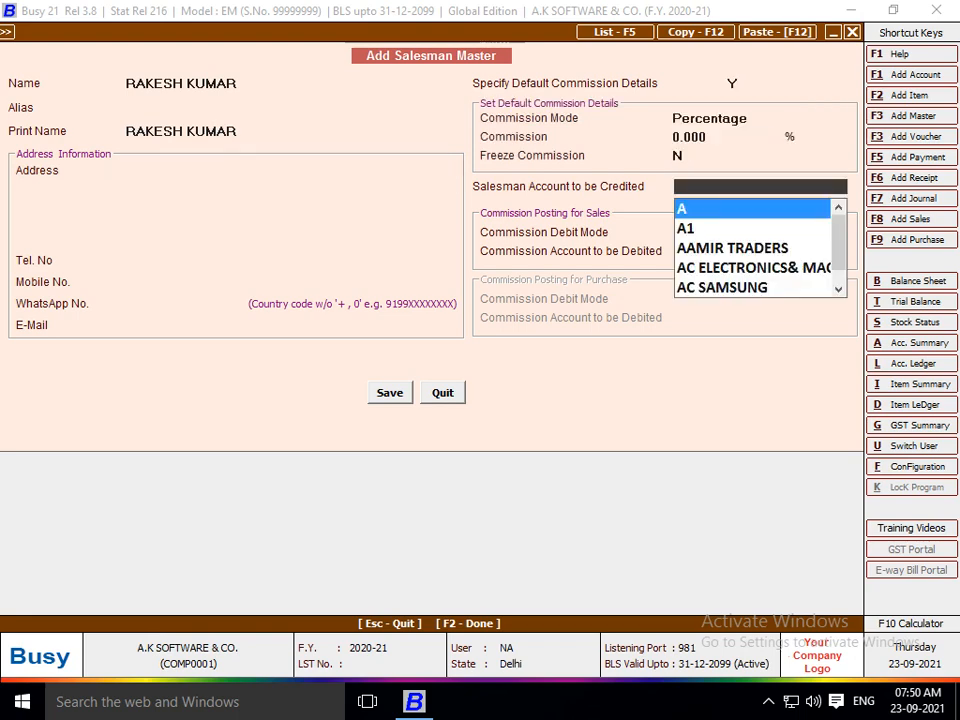
type("RA")
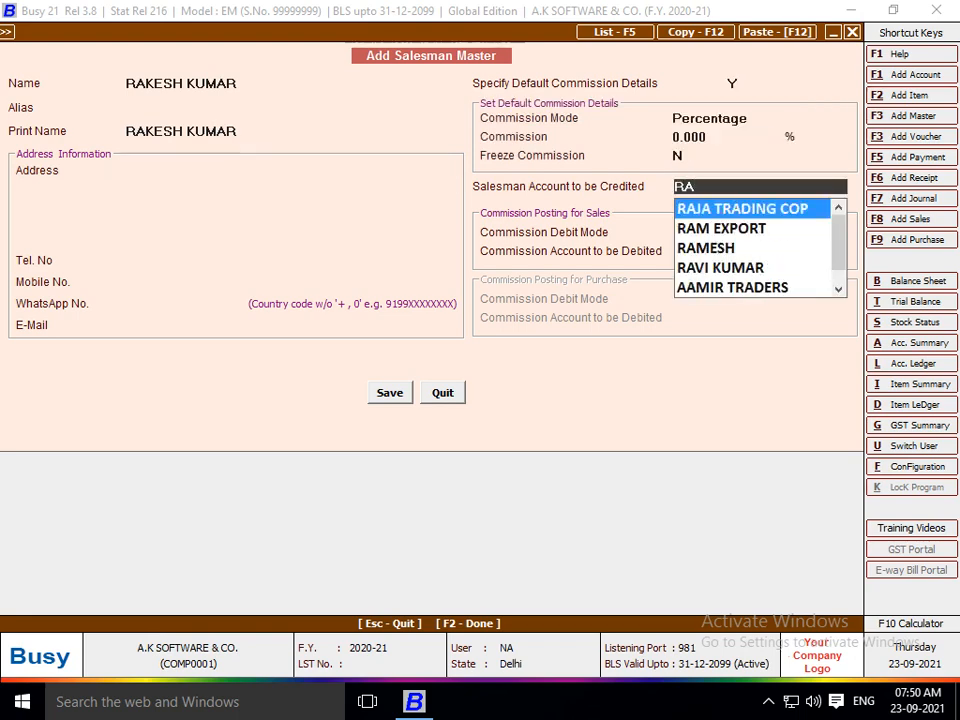
key("F3")
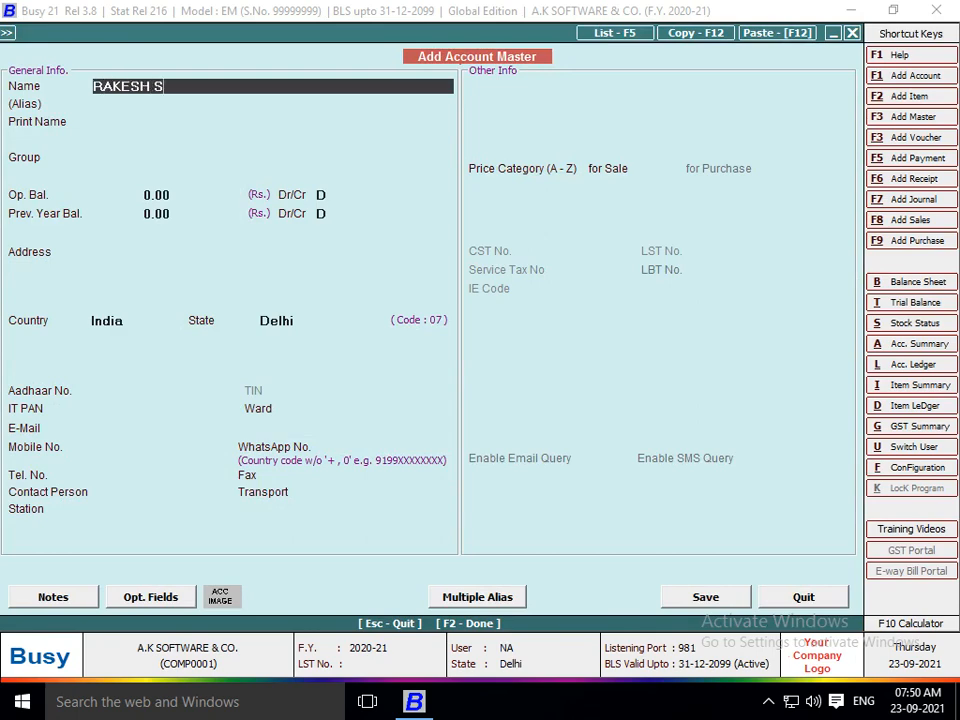
key("Return")
key("Return")
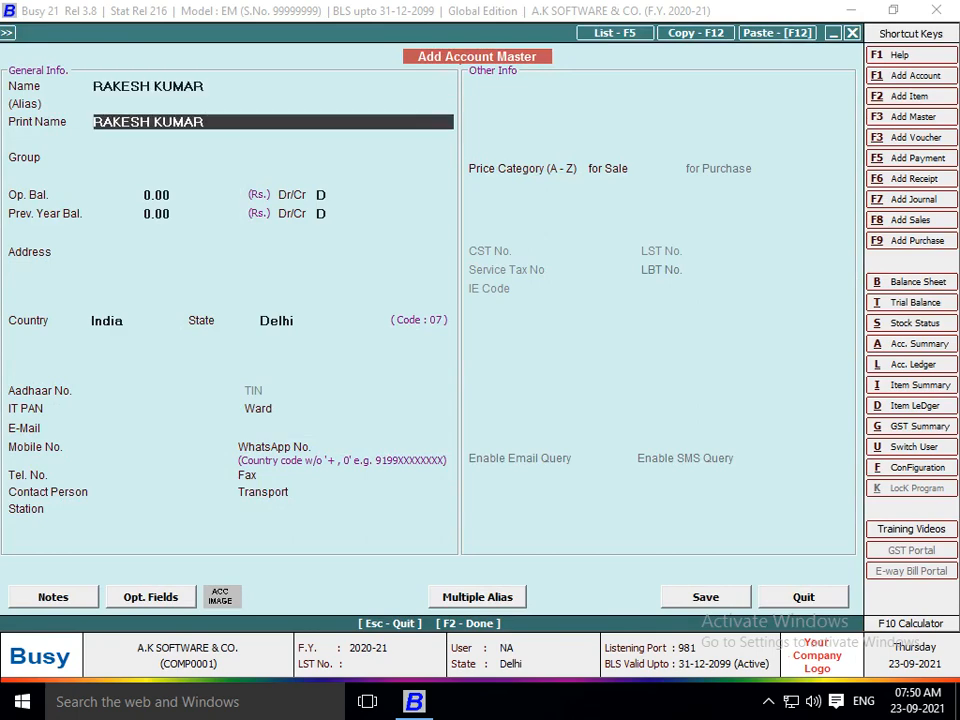
Place the account under COMMISSION AGENT with bill-by-bill balancing off and save it.
type("SUN")
key("BackSpace")
key("BackSpace")
key("BackSpace")
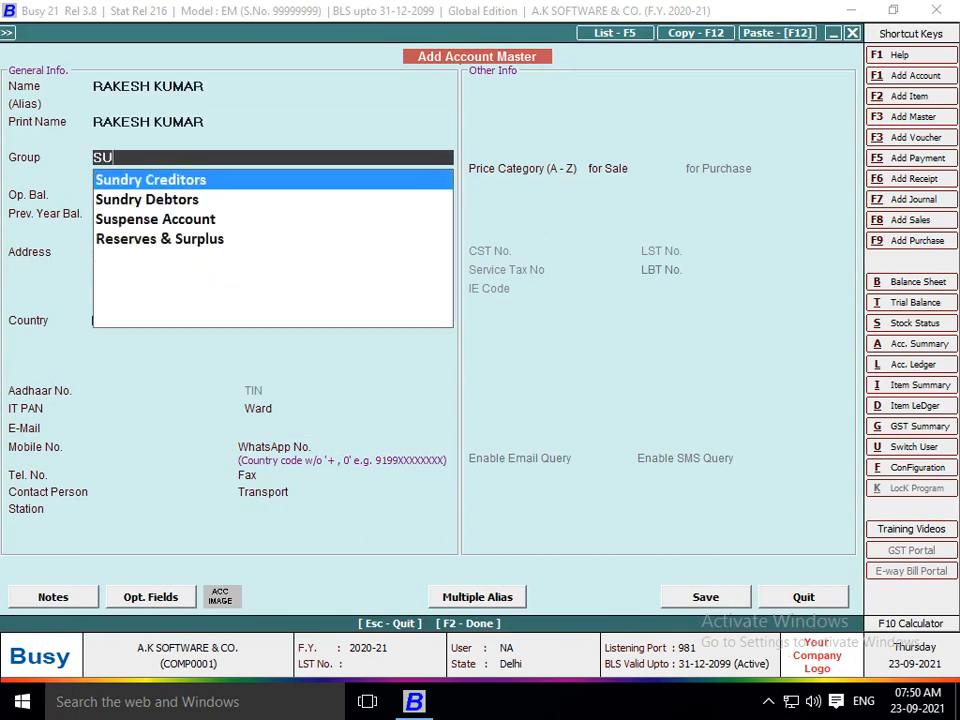
type("COM")
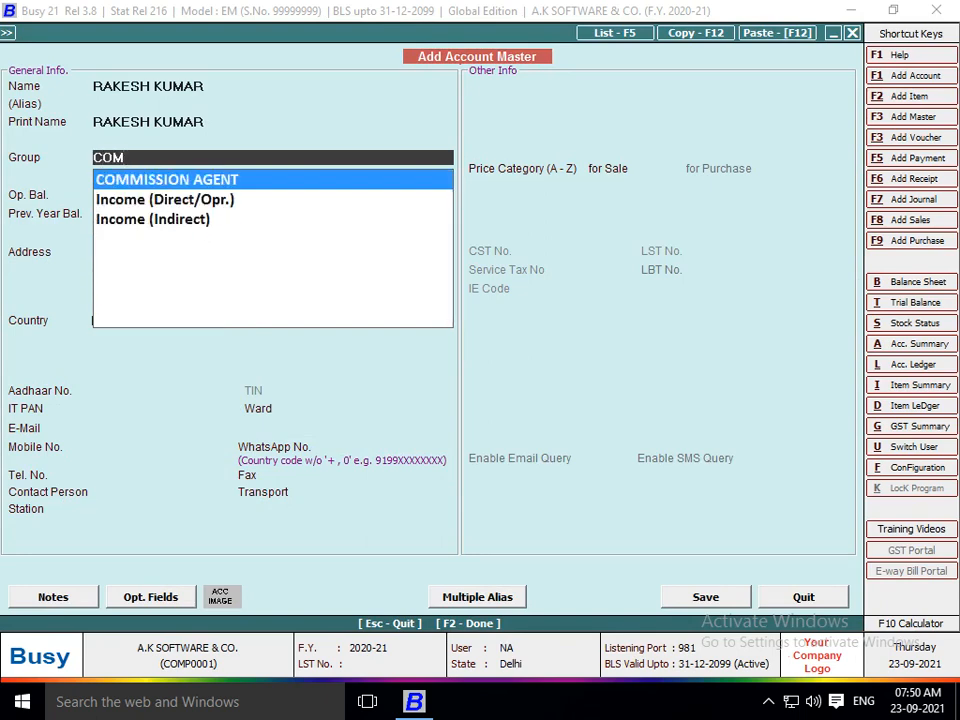
key("Return")
key("Return")
key("Return")
key("Return")
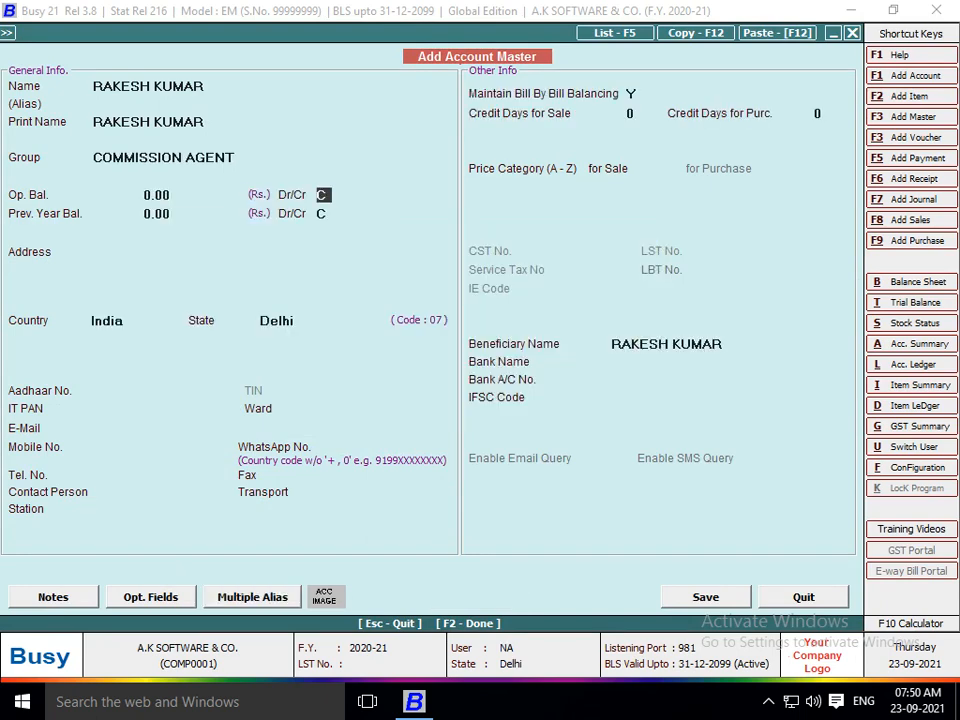
left_click(631, 94)
type("N")
key("F2")
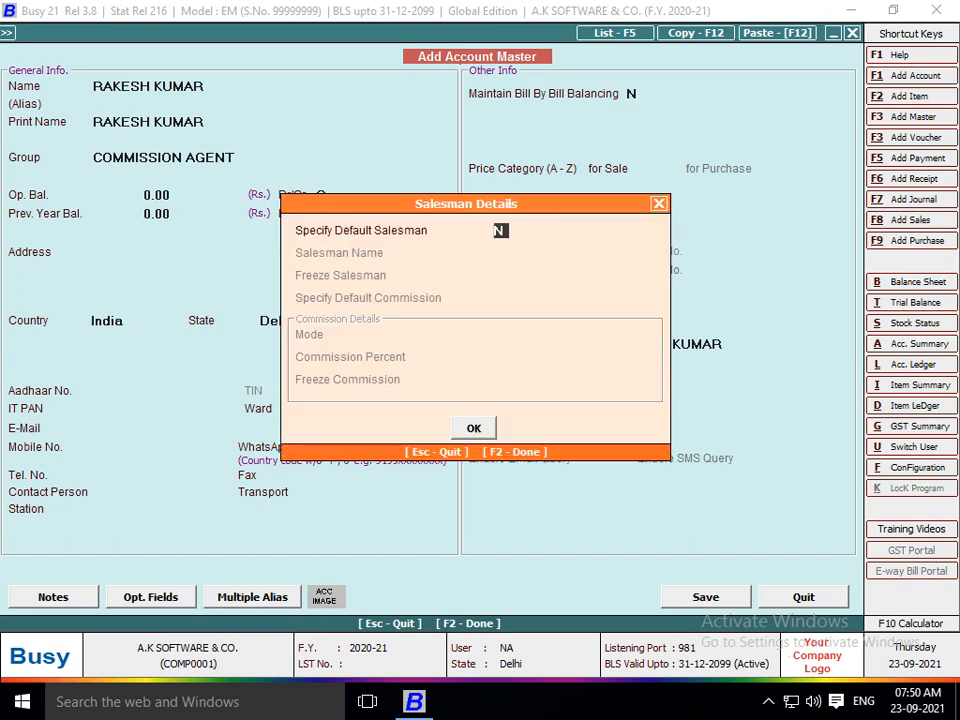
key("F2")
key("Return")
key("Return")
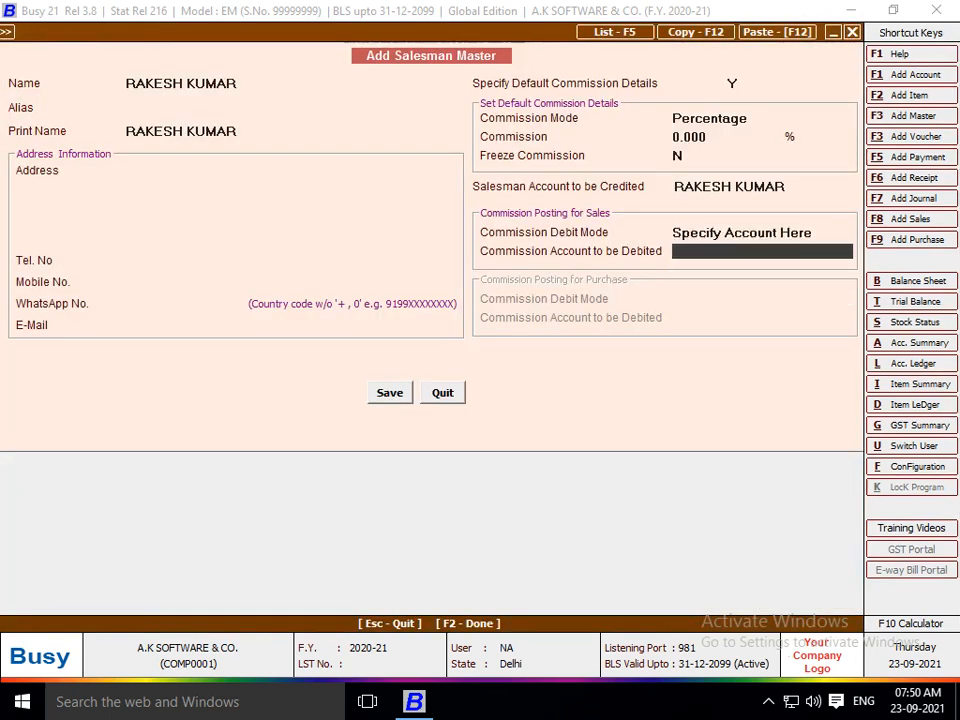
type("COM")
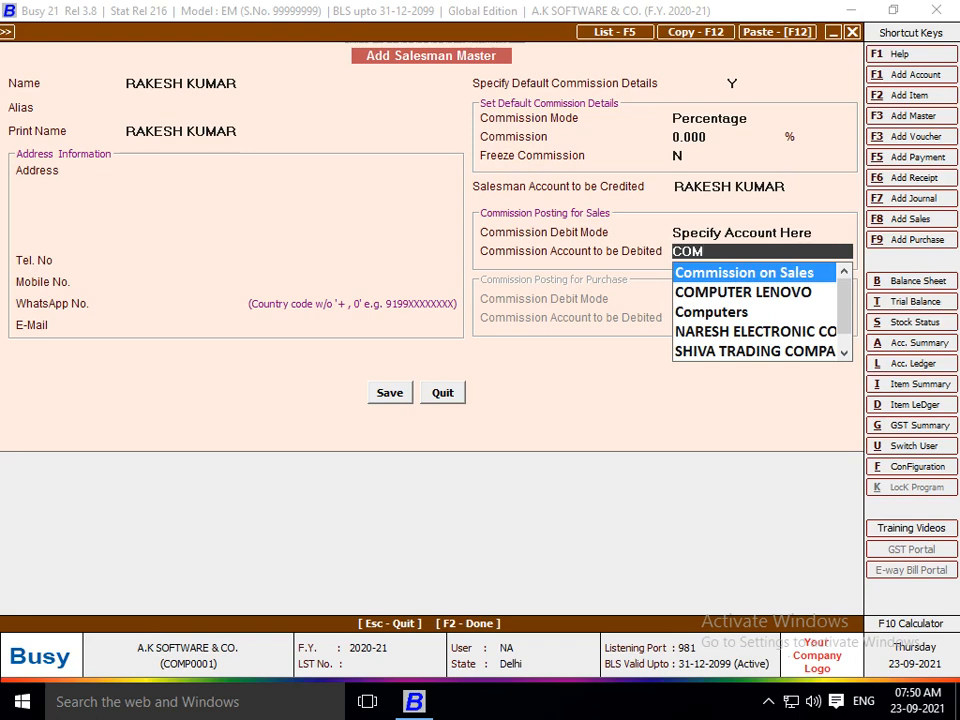
key("Return")
key("Return")
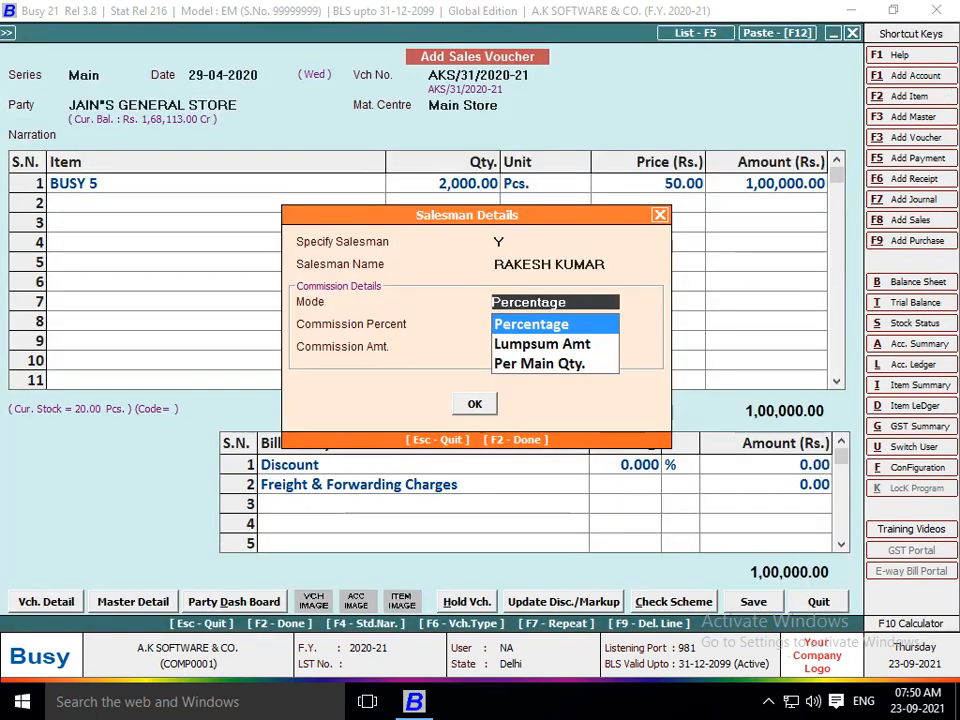
key("Return")
Apply a 0.75% commission (750.00), save voucher AKS/31/2020-21, and open Account Ledger options.
type("0.")
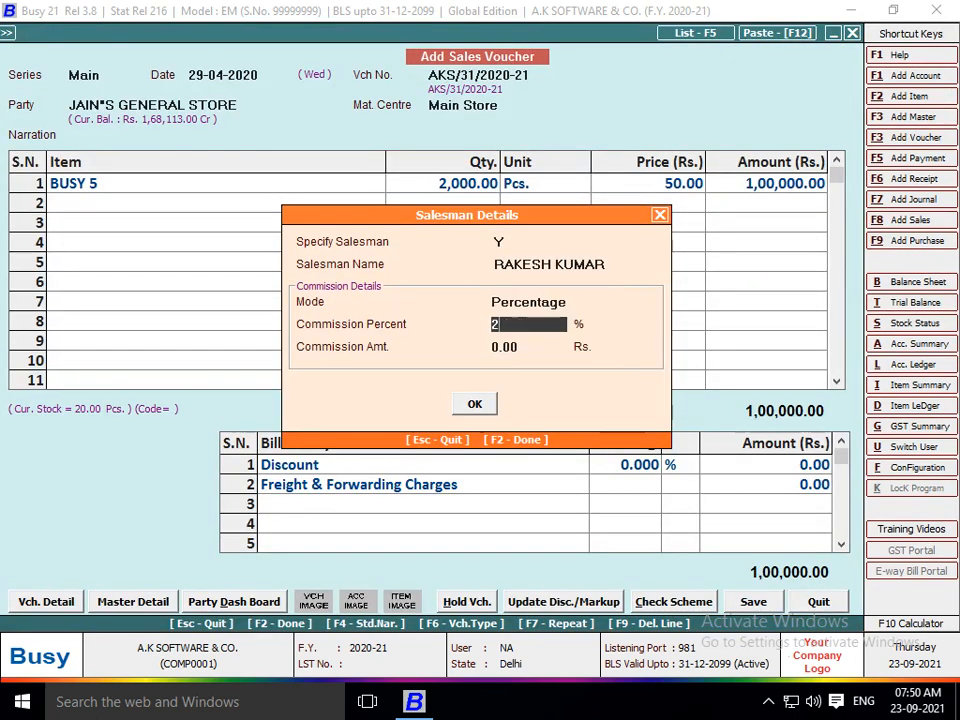
type("75")
key("Return")
key("Return")
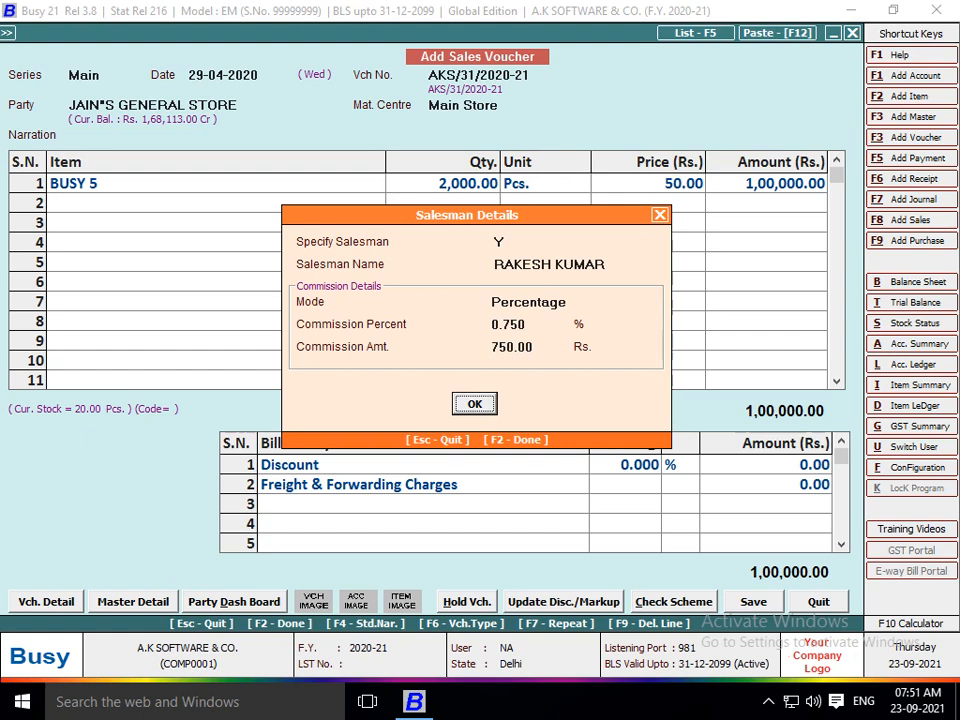
key("Return")
key("Return")
key("Return")
key("Return")
key("Return")
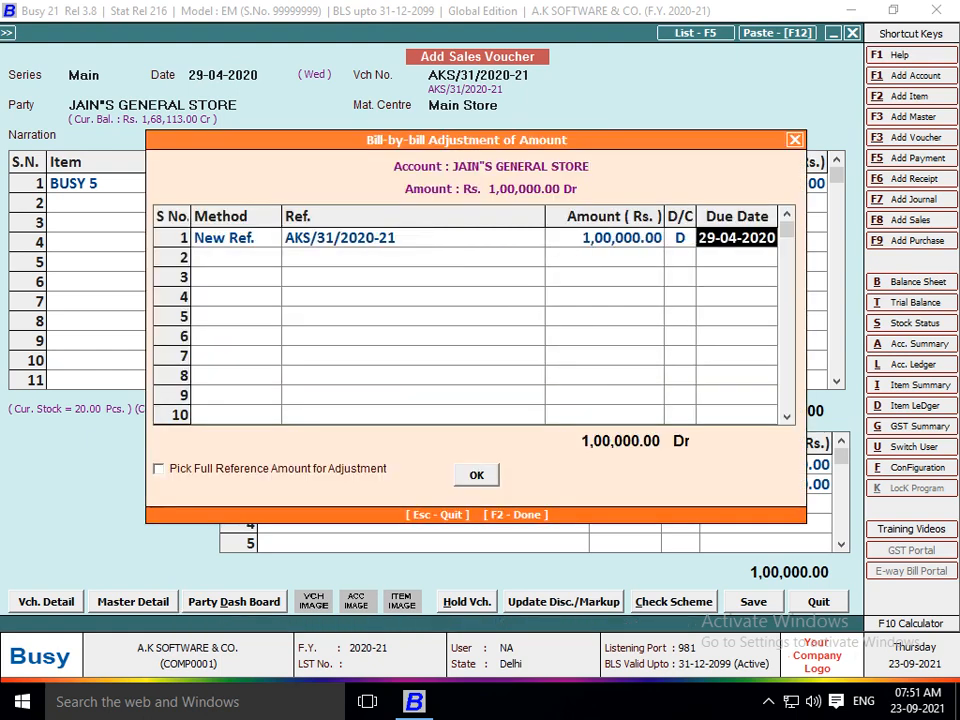
key("Return")
key("Return")
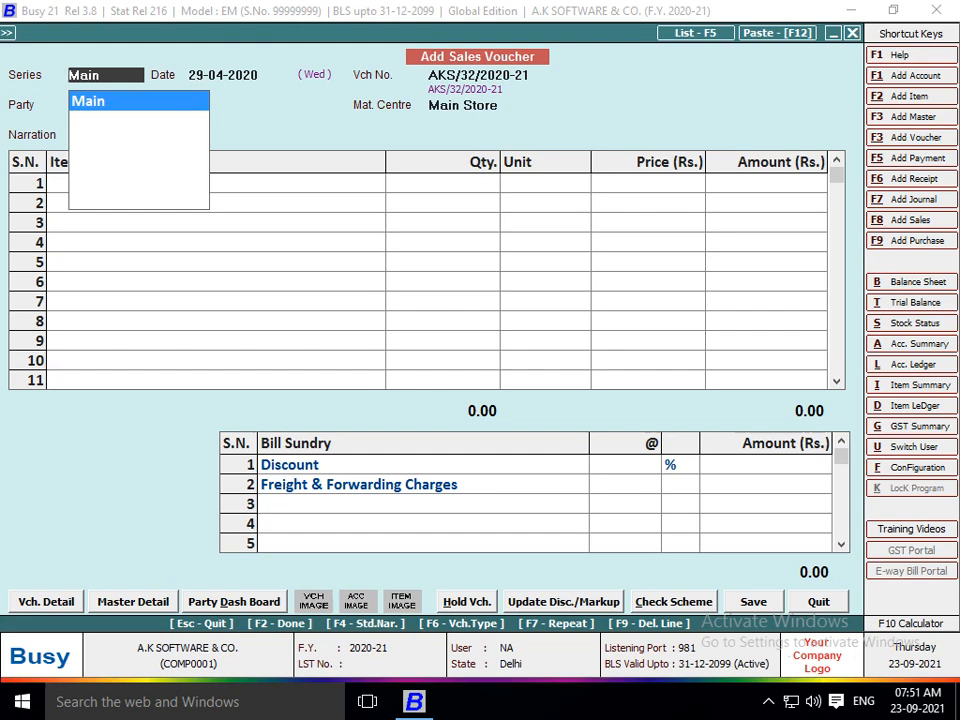
key("alt+l")
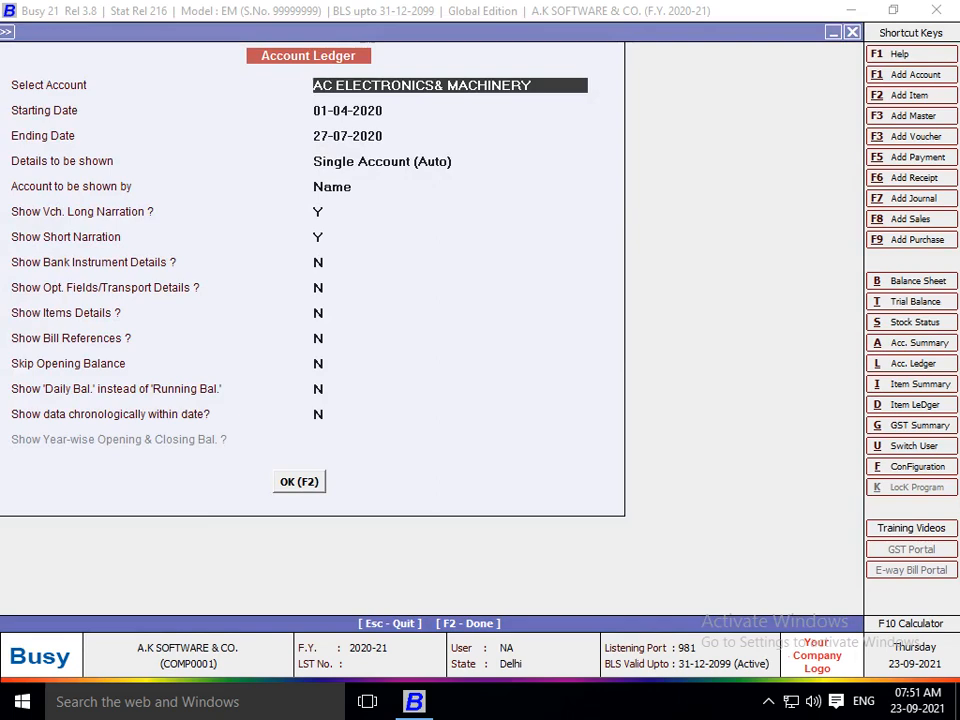
Open the first salesman's ledger to confirm the 235 commission credit.
type("SURES")
key("Return")
key("F2")
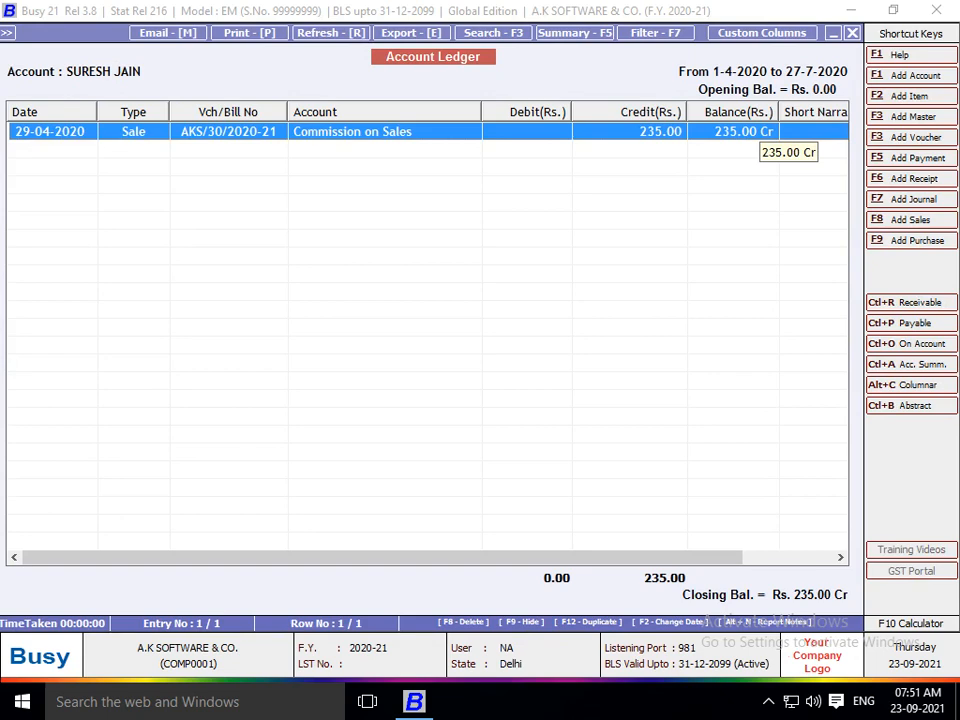
key("Escape")
Check the second salesman's ledger for the 750.00 commission credit, reviewing its sale voucher.
type("RAKE")
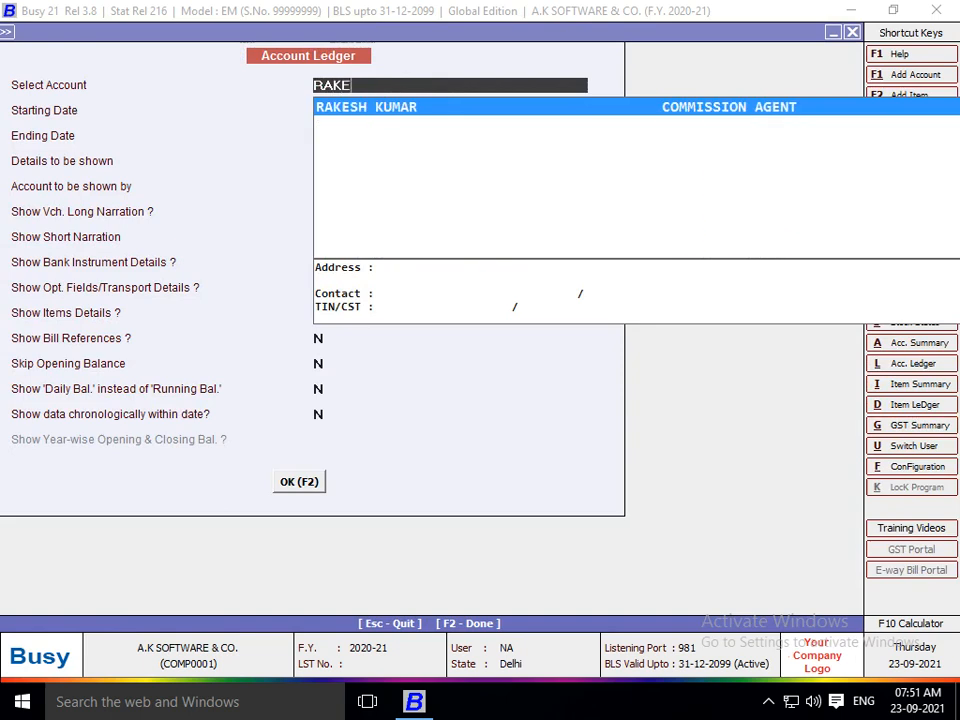
key("Return")
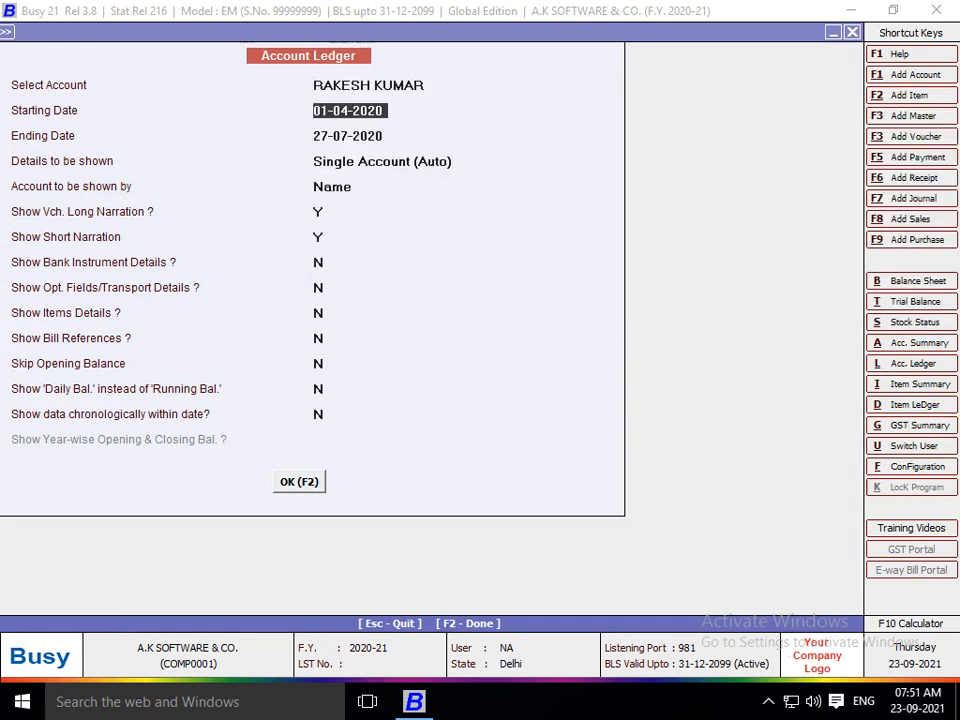
key("F2")
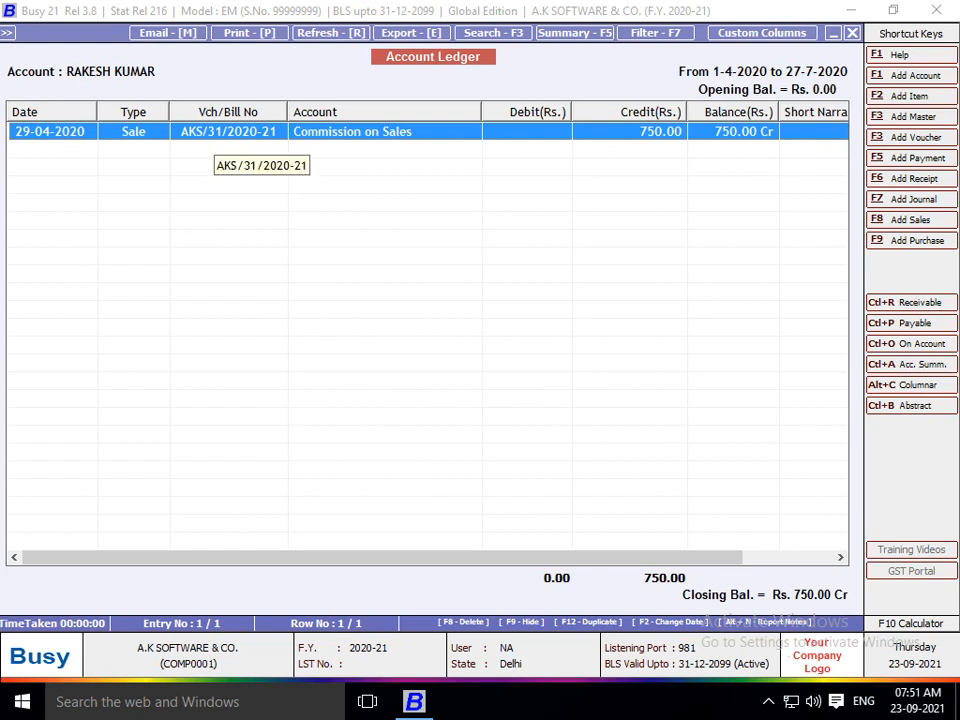
key("Return")
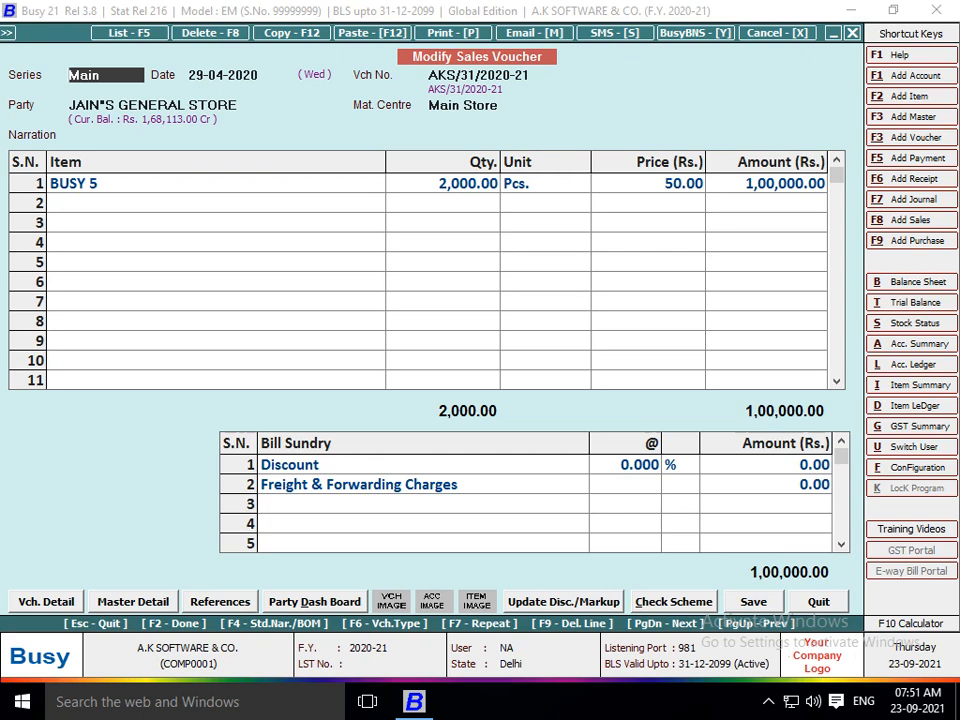
key("Escape")
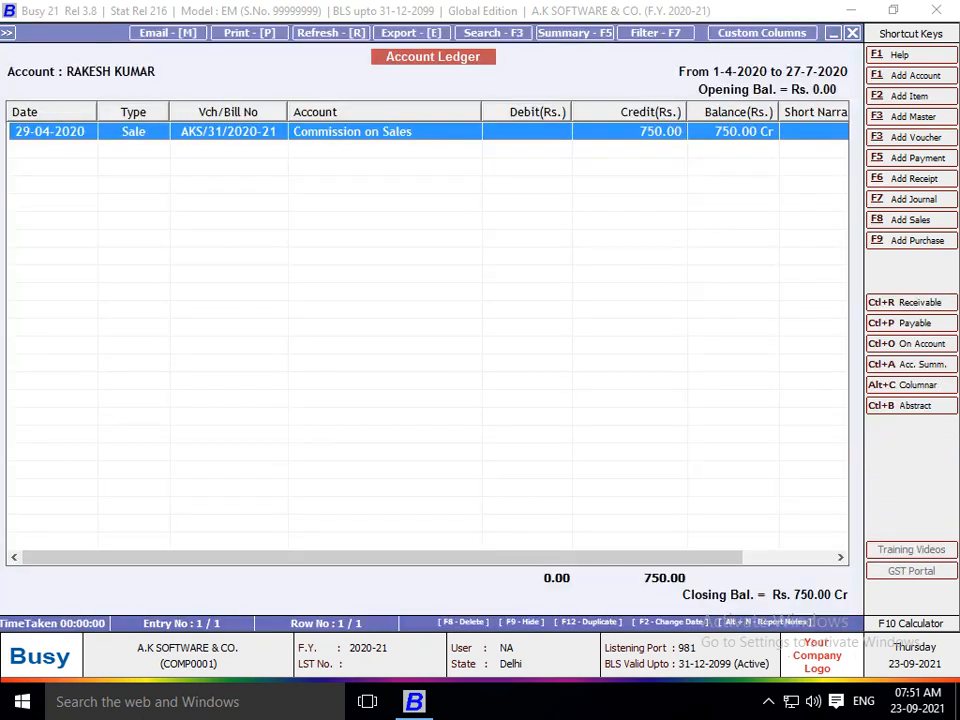
key("Escape")
Check the third salesman's 3,360.00 commission credit, then back out to the blank voucher's quit prompt.
type("SHARMA")
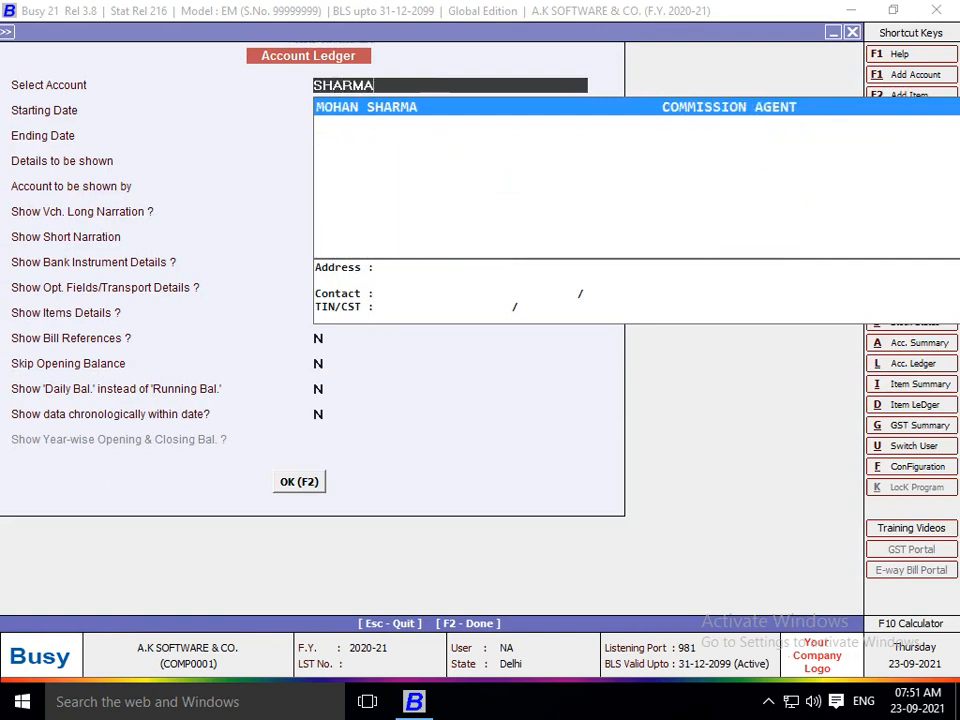
key("Return")
key("F2")
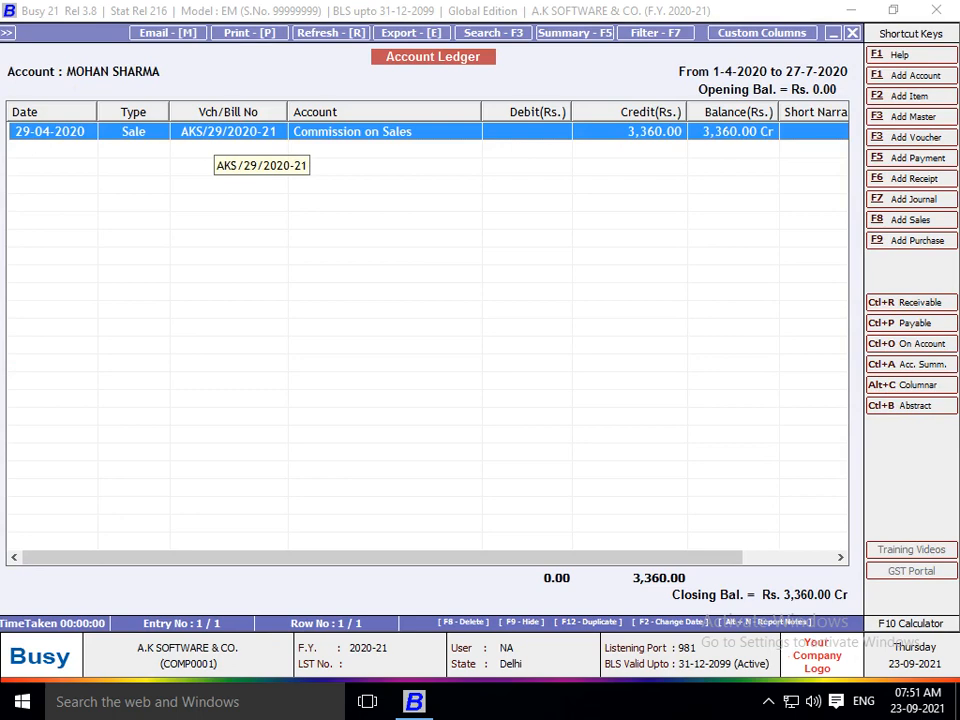
key("Escape")
key("F8")
key("Escape")
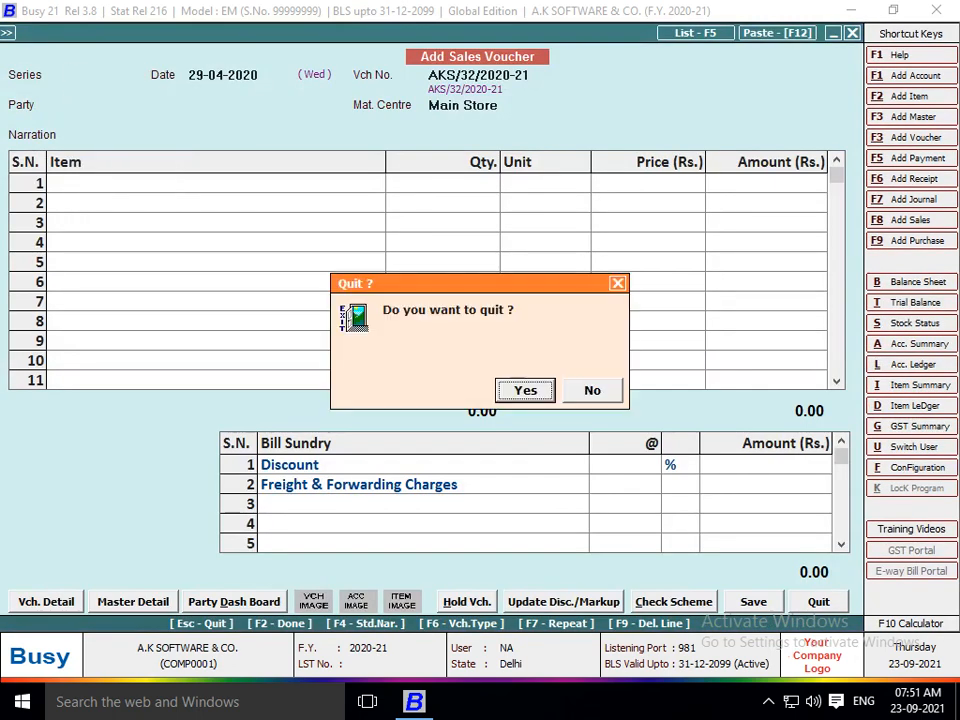
key("Return")
key("Right")
key("Down")
key("Down")
key("Down")
key("Down")
key("Down")
key("Down")
key("Down")
key("Down")
key("Down")
key("Down")
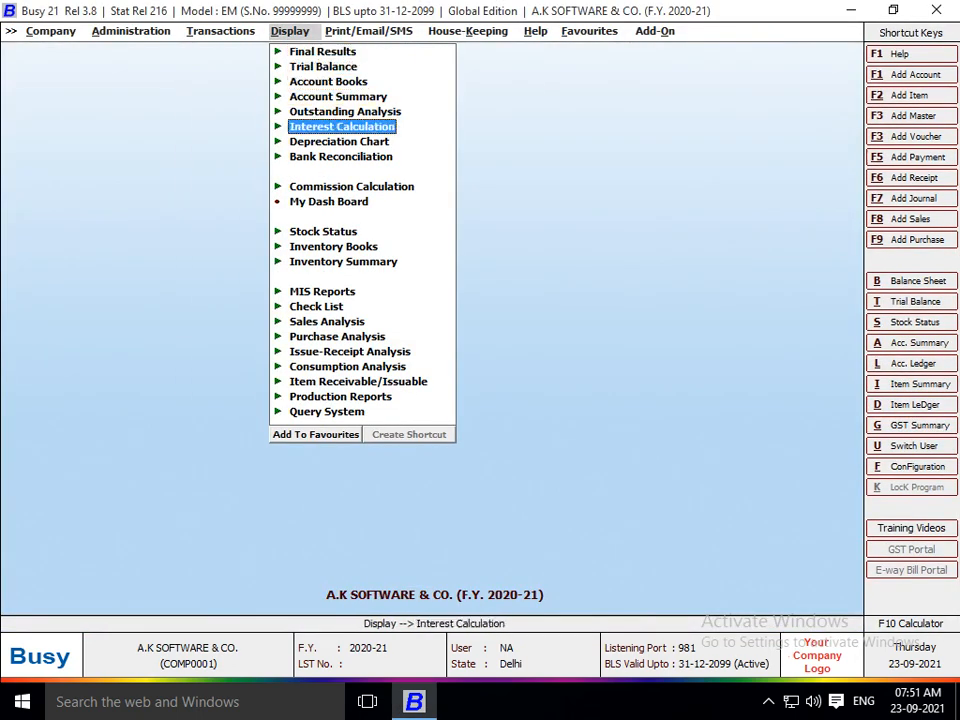
key("Up")
key("Up")
key("Return")
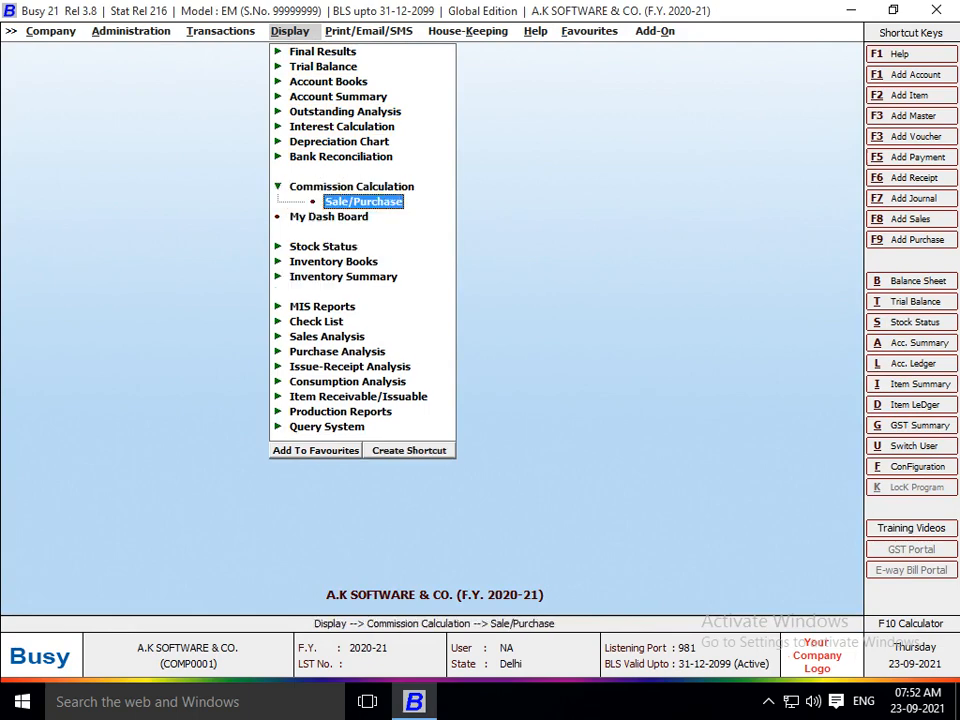
key("Return")
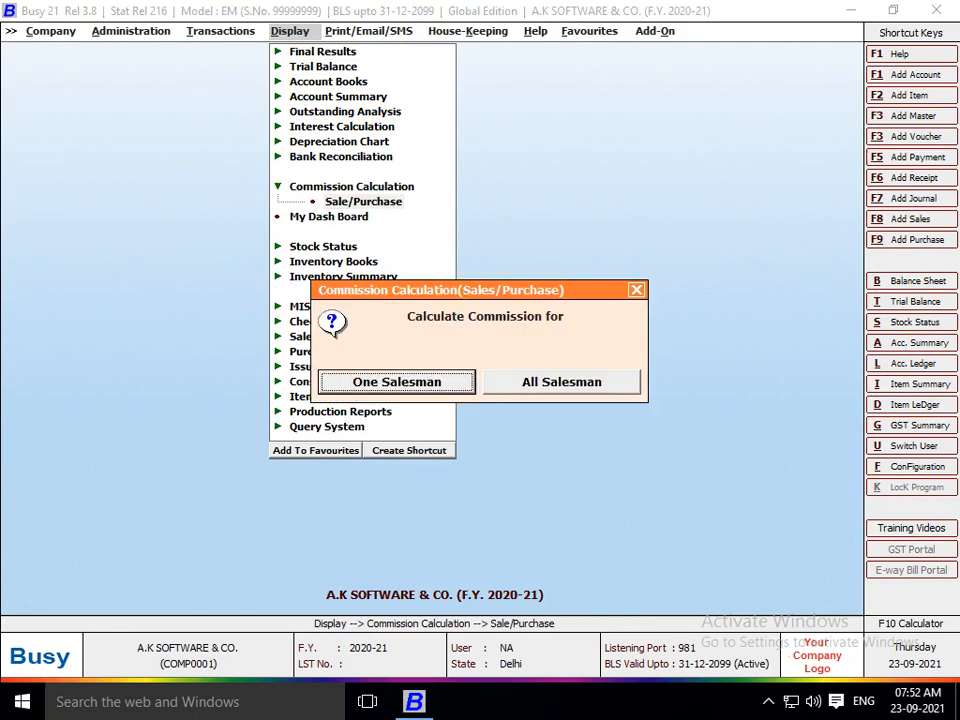
key("Right")
key("Left")
key("Right")
key("Left")
key("Right")
key("Left")
key("Right")
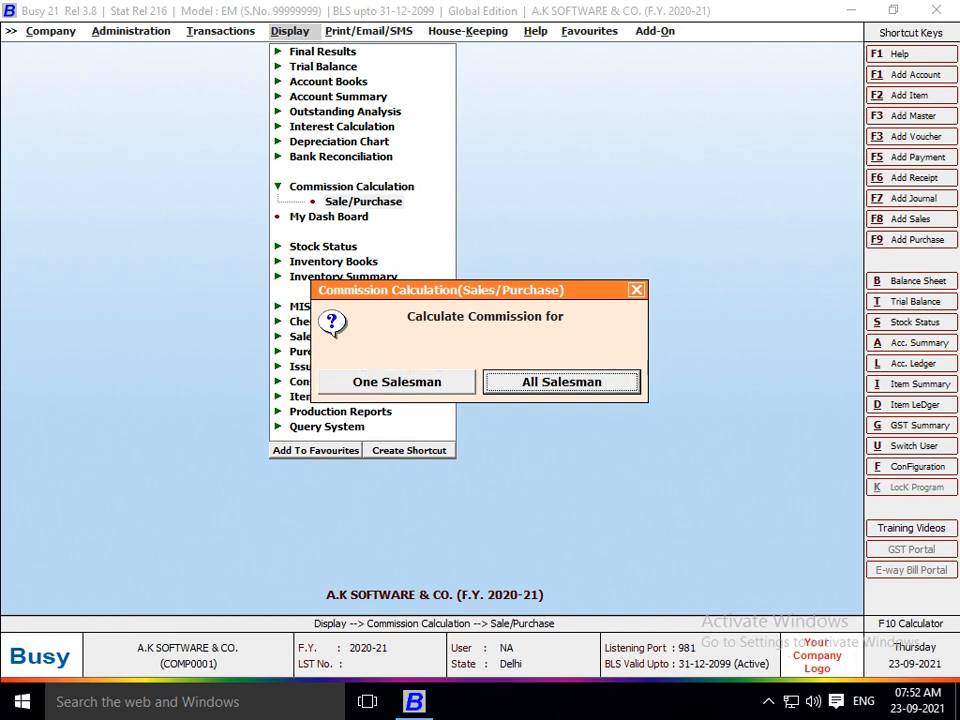
key("Return")
key("Return")
key("Return")
key("Return")
key("Return")
key("Return")
key("Return")
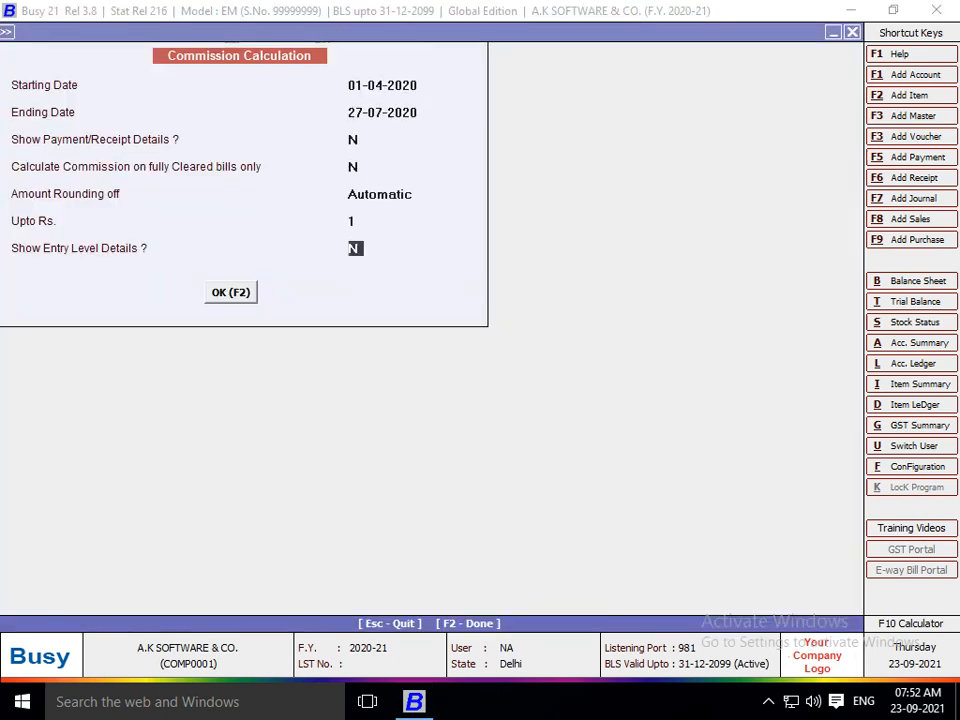
key("Return")
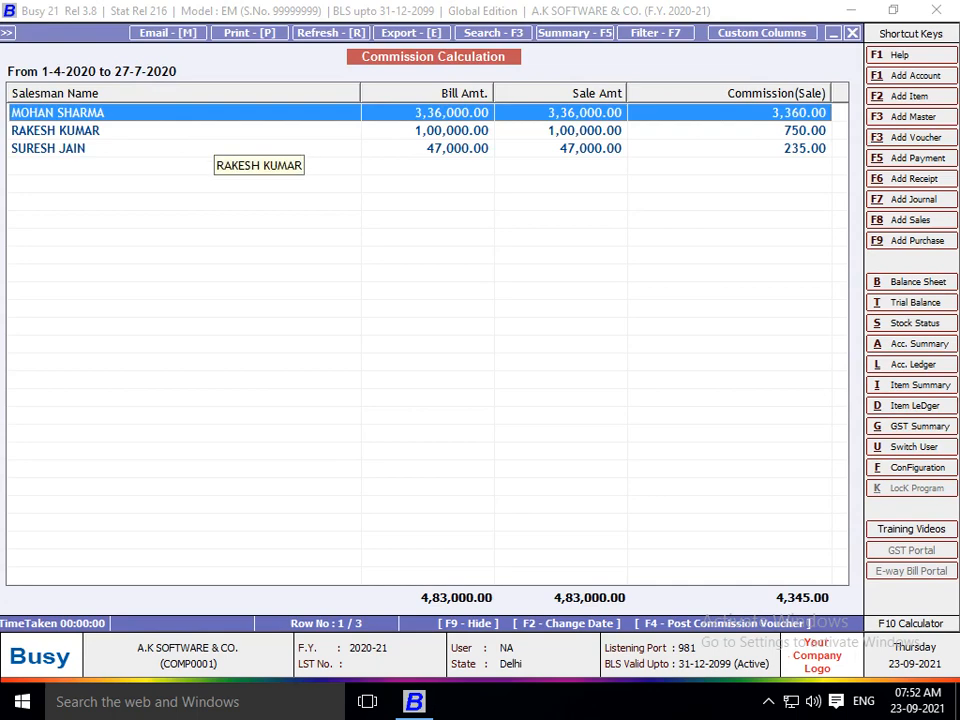
key("Down")
key("Down")
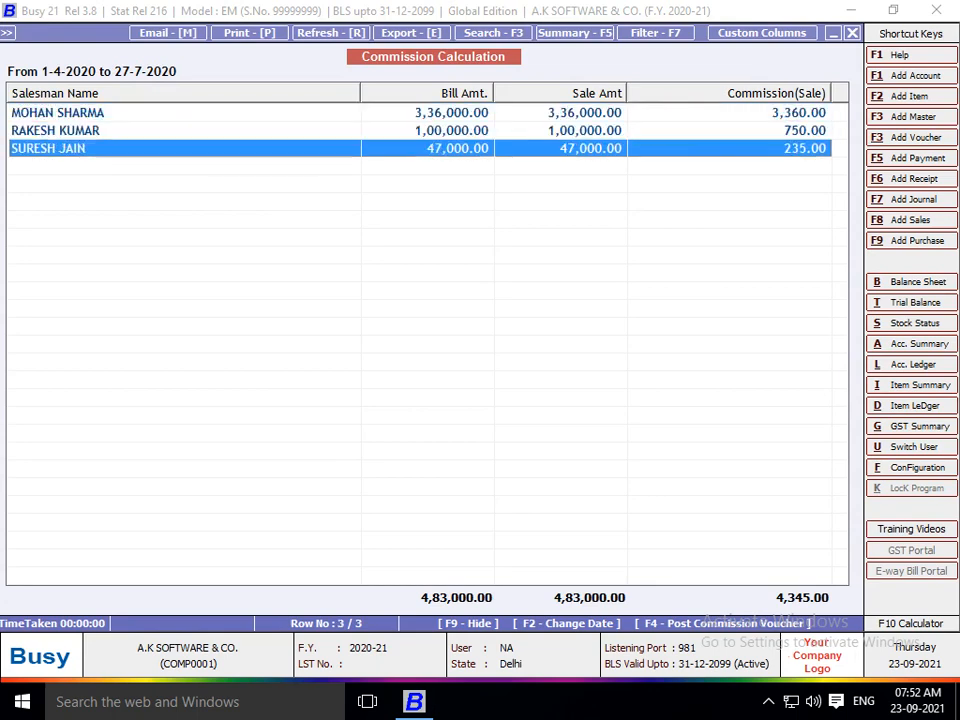
key("Up")
key("Up")
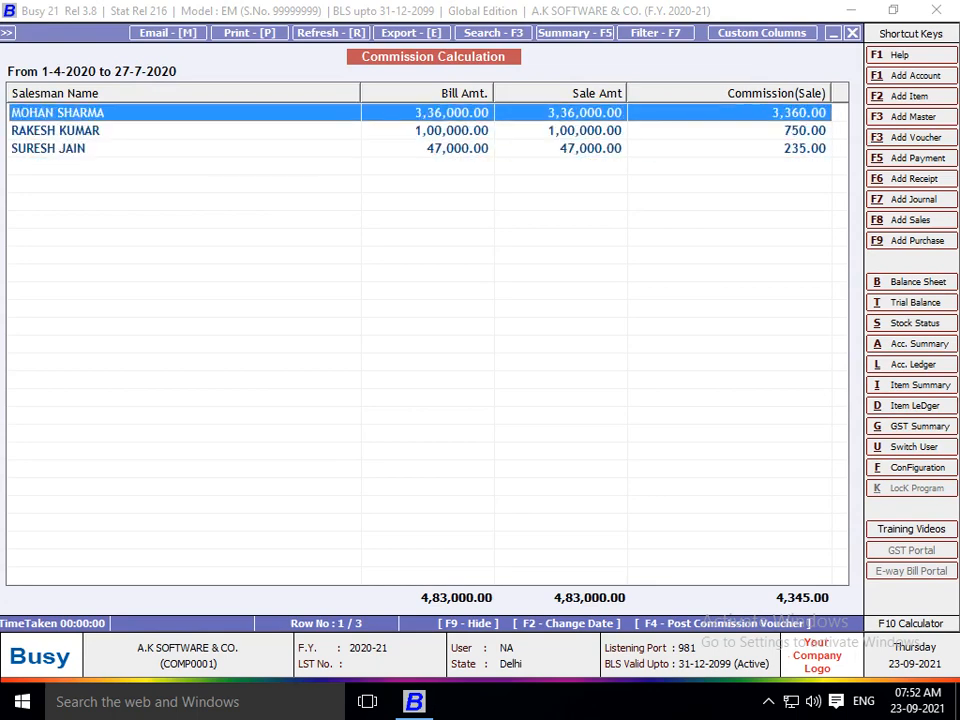
key("Return")
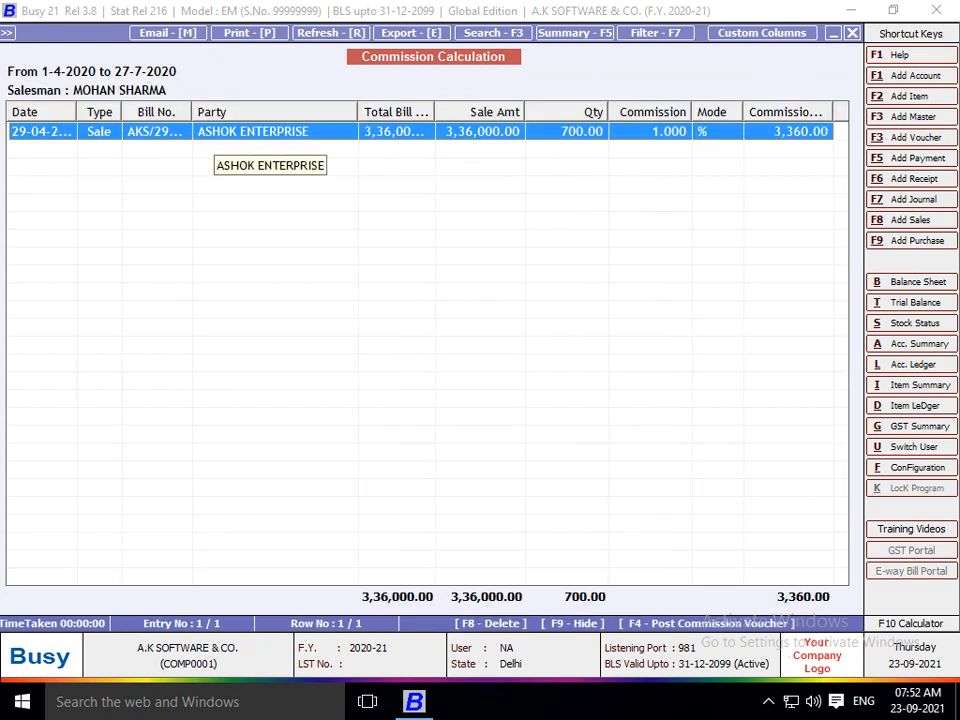
key("Escape")
key("Down")
key("Return")
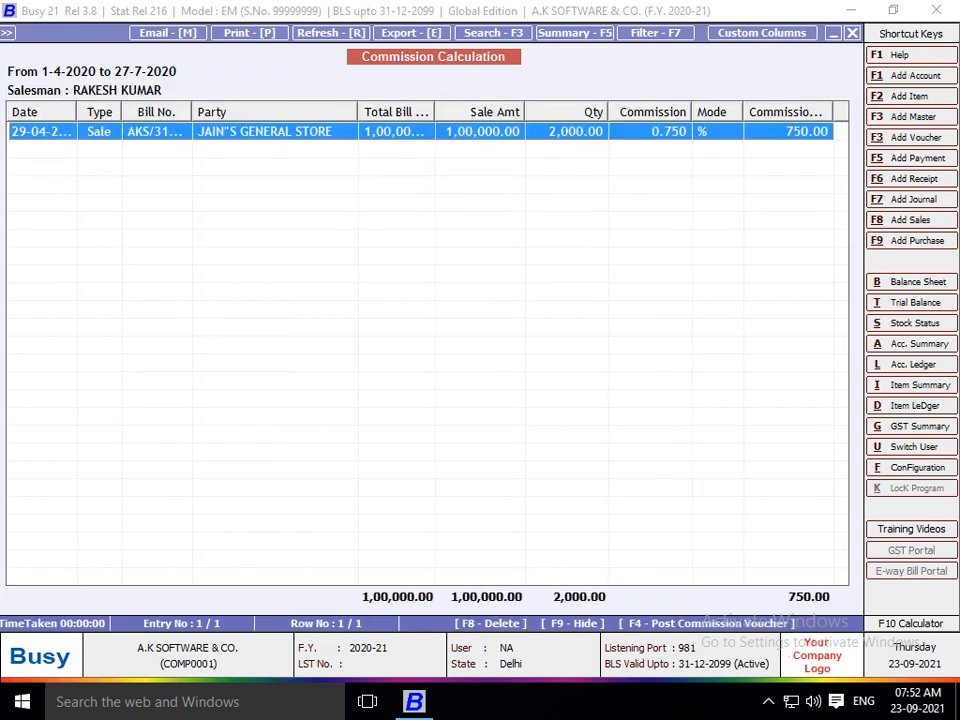
key("Escape")
key("Down")
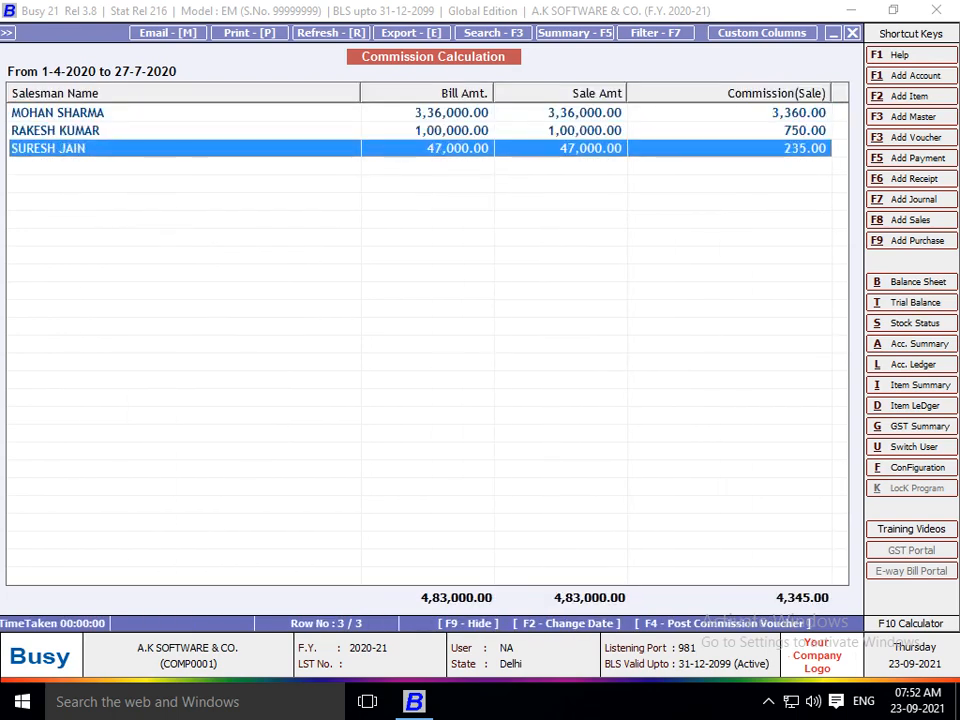
key("Return")
key("Escape")
key("Escape")
key("Escape")
key("Escape")
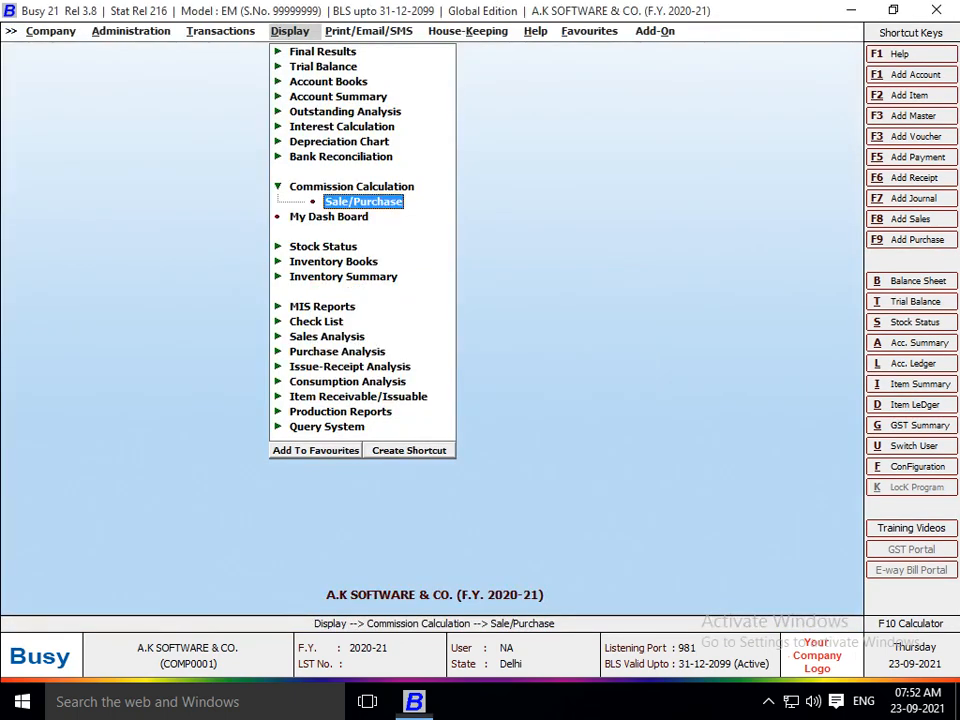
Generate the Balance Sheet report.
key("Up")
key("Up")
key("Up")
key("Up")
key("Up")
key("Up")
key("Up")
key("Up")
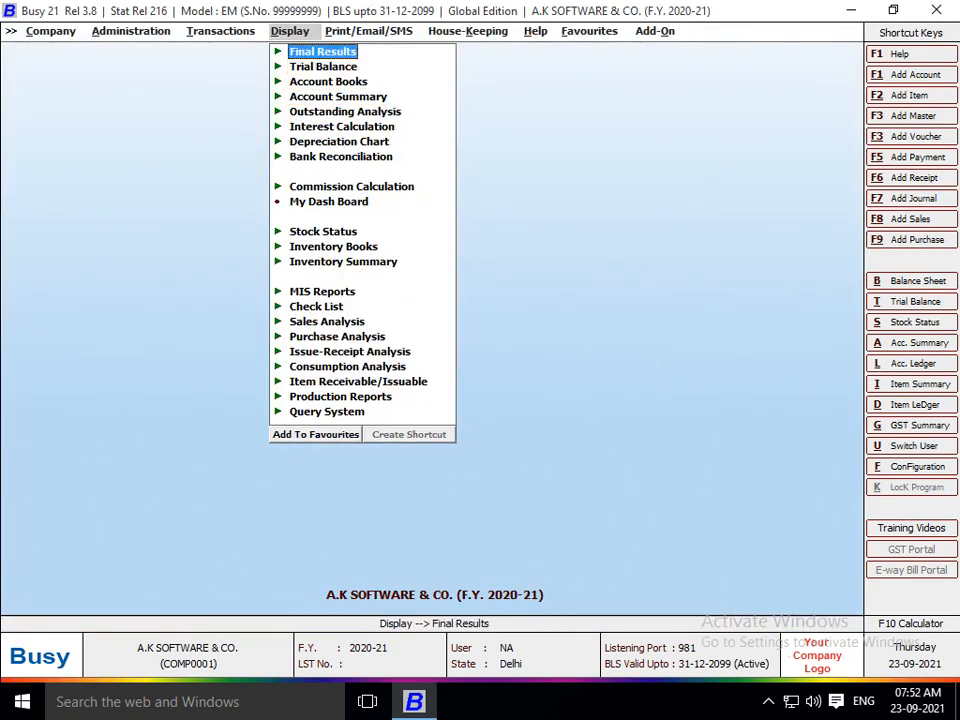
key("Return")
key("Return")
key("Return")
key("Return")
key("Return")
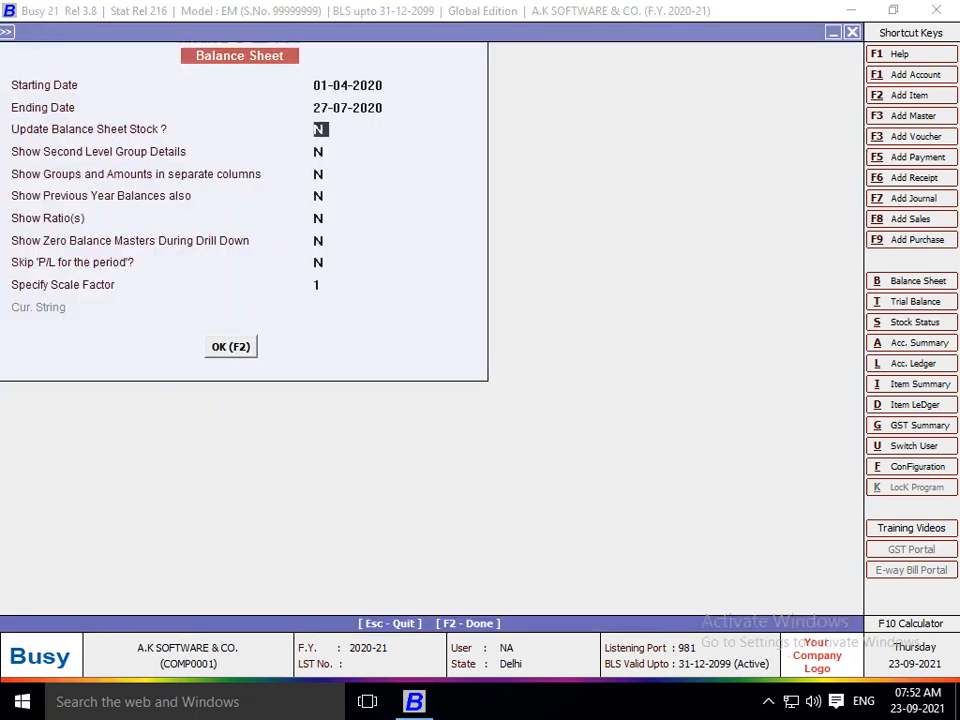
type("y")
key("Return")
key("F2")
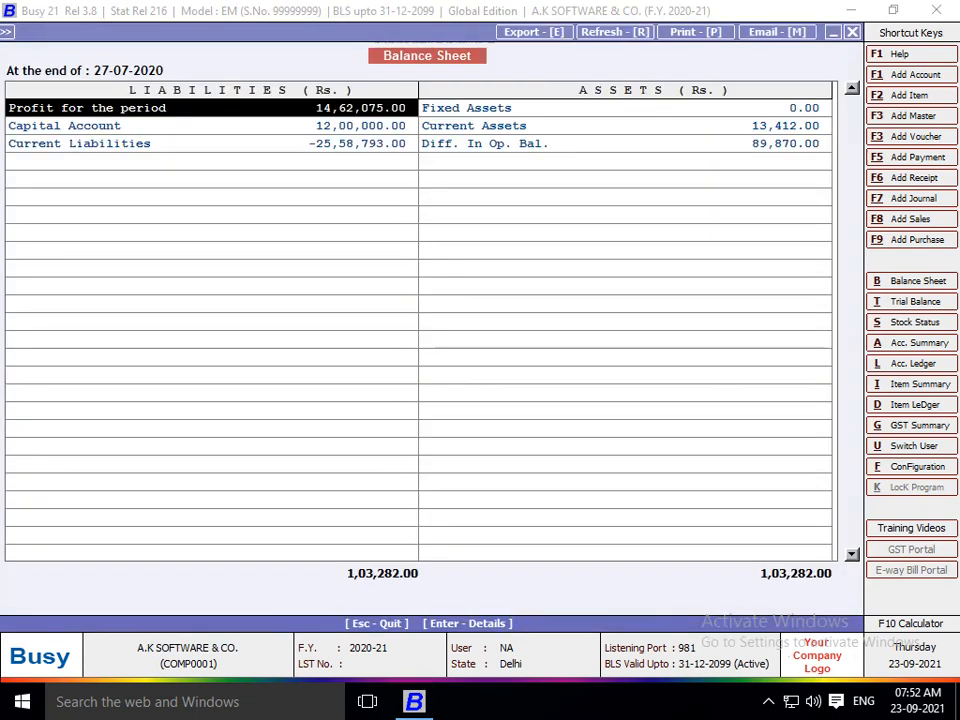
Drill through Current Liabilities and Sundry Creditors to confirm Commission Agent shows 4,345.00.
key("Down")
key("Down")
key("Return")
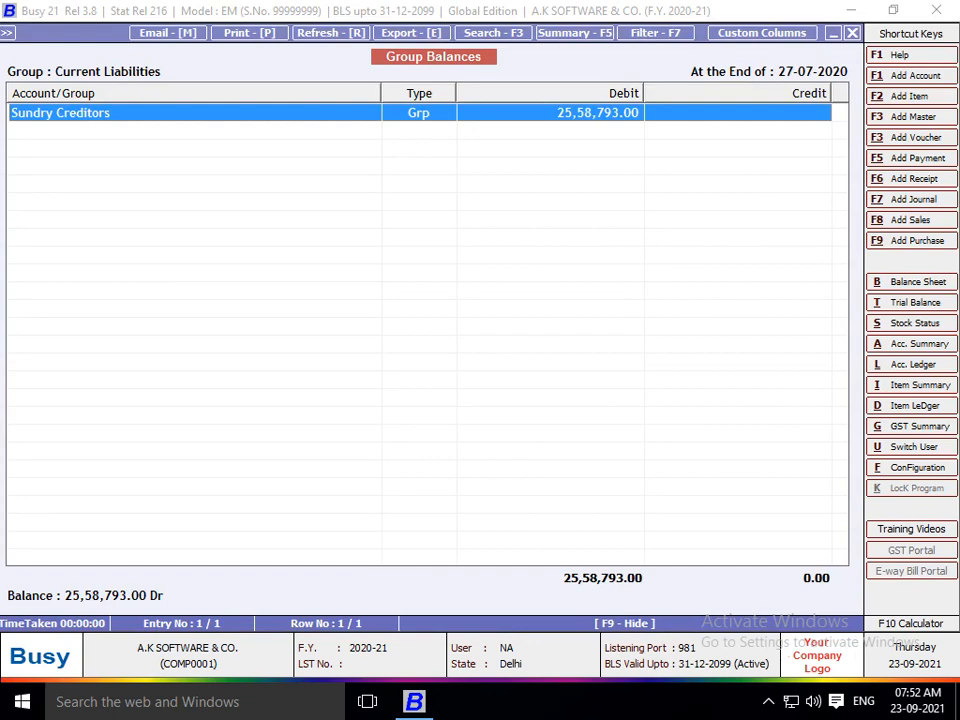
key("Return")
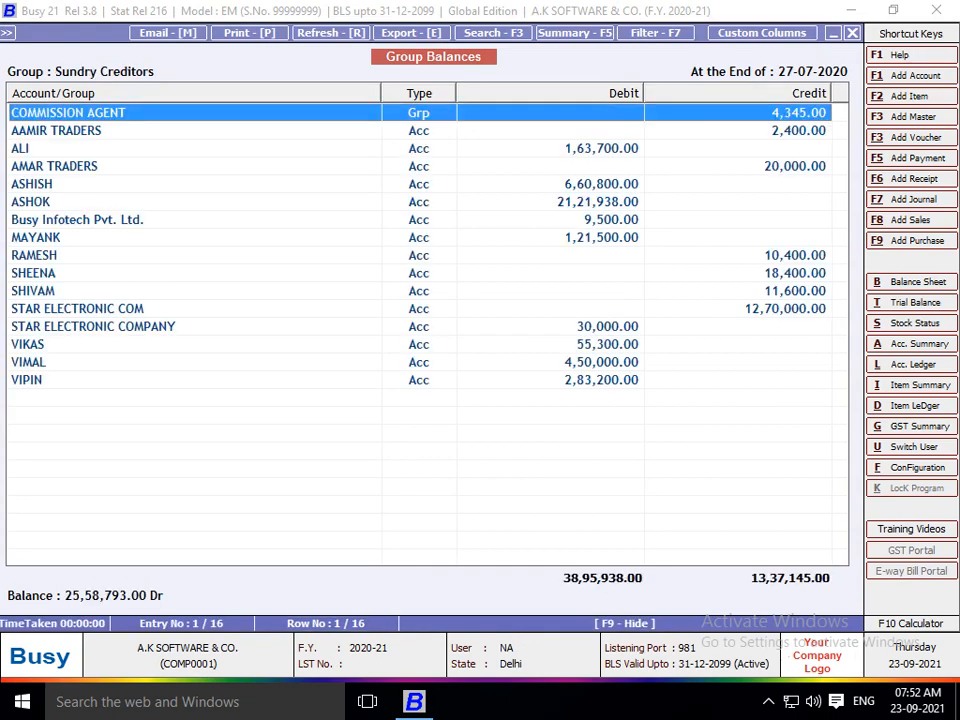
key("Return")
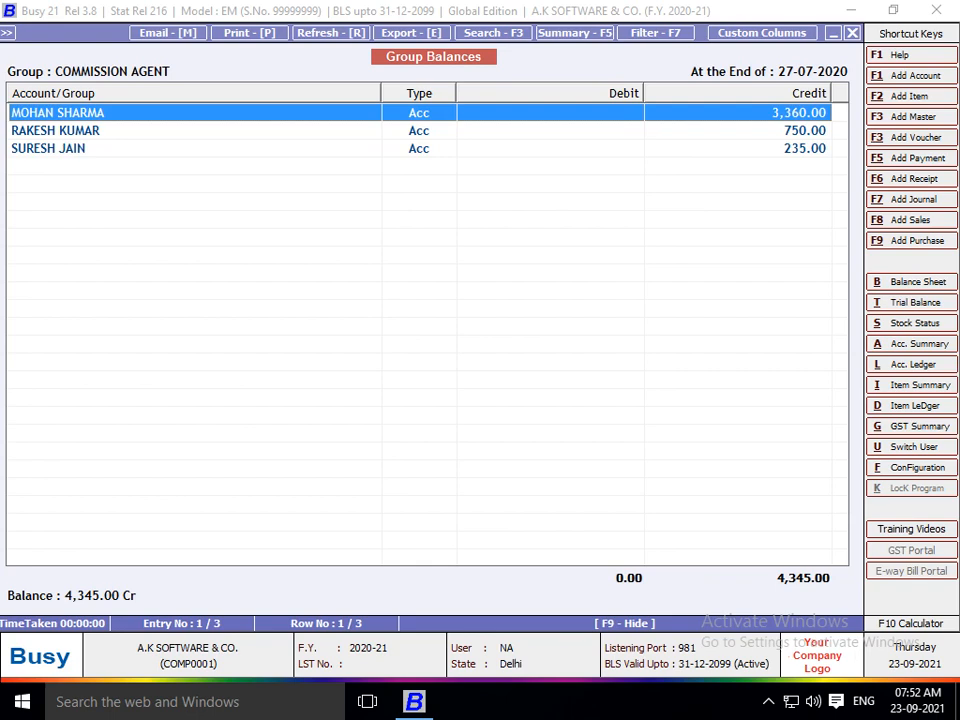
key("Escape")
key("Escape")
key("Escape")
key("Escape")
key("Escape")
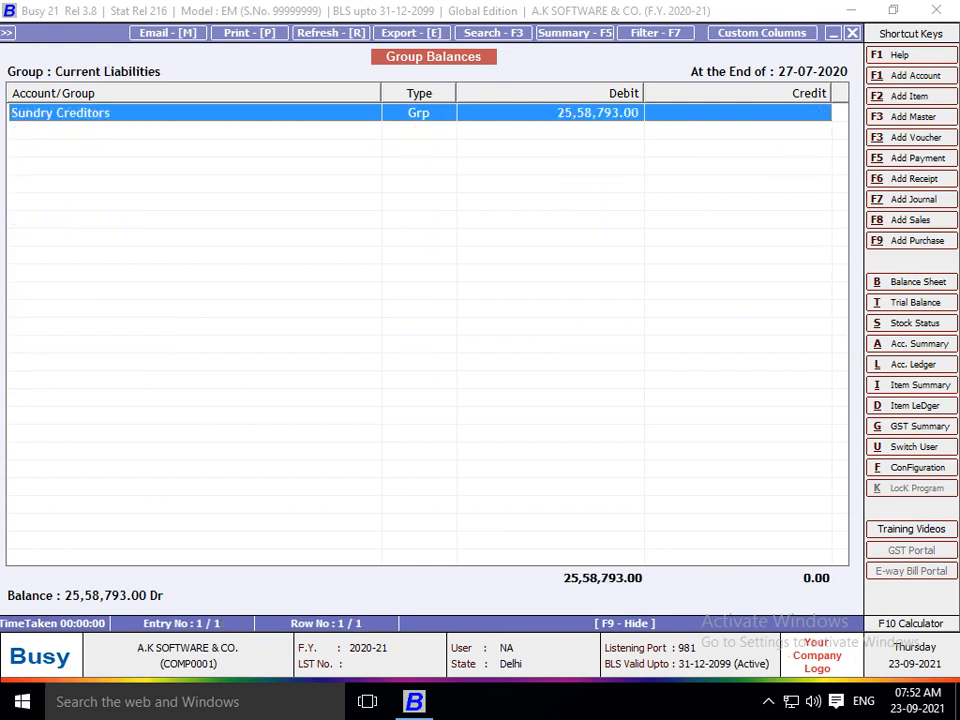
key("Left")
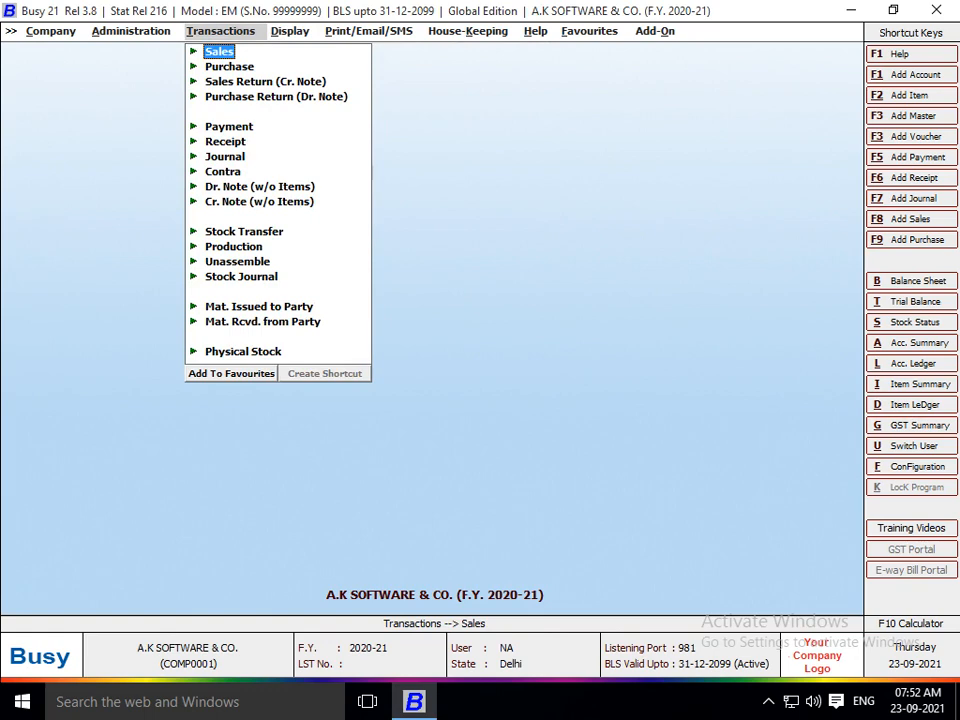
Start a new payment voucher, backing out of an accidentally opened journal voucher.
key("Down")
key("Down")
key("Down")
key("Down")
key("Down")
key("Down")
key("Return")
key("Return")
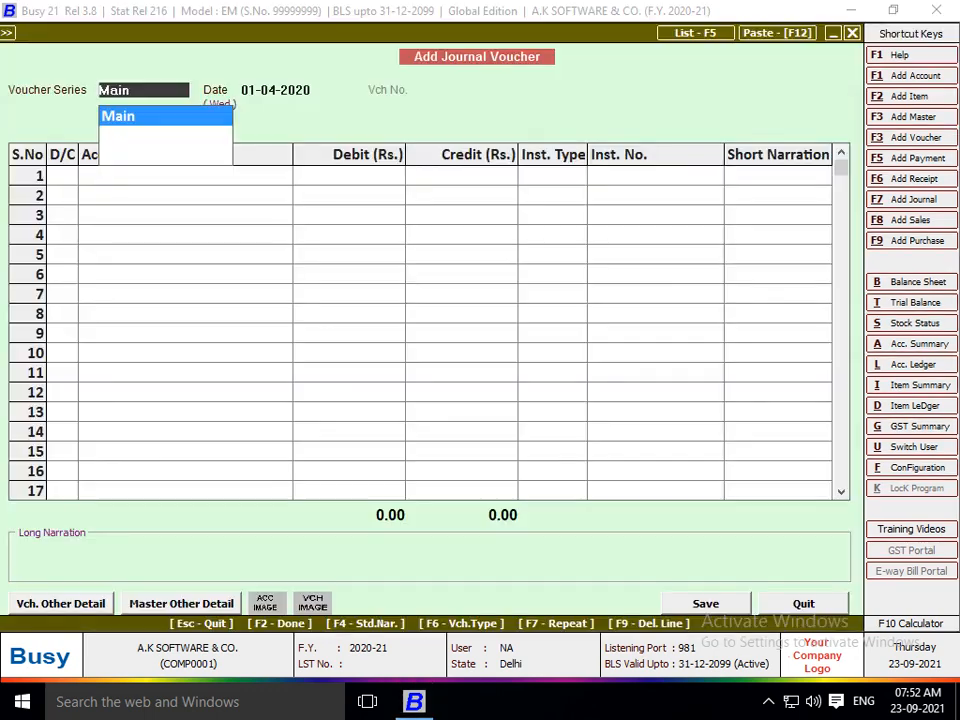
key("Escape")
key("Up")
key("Up")
key("Up")
key("Return")
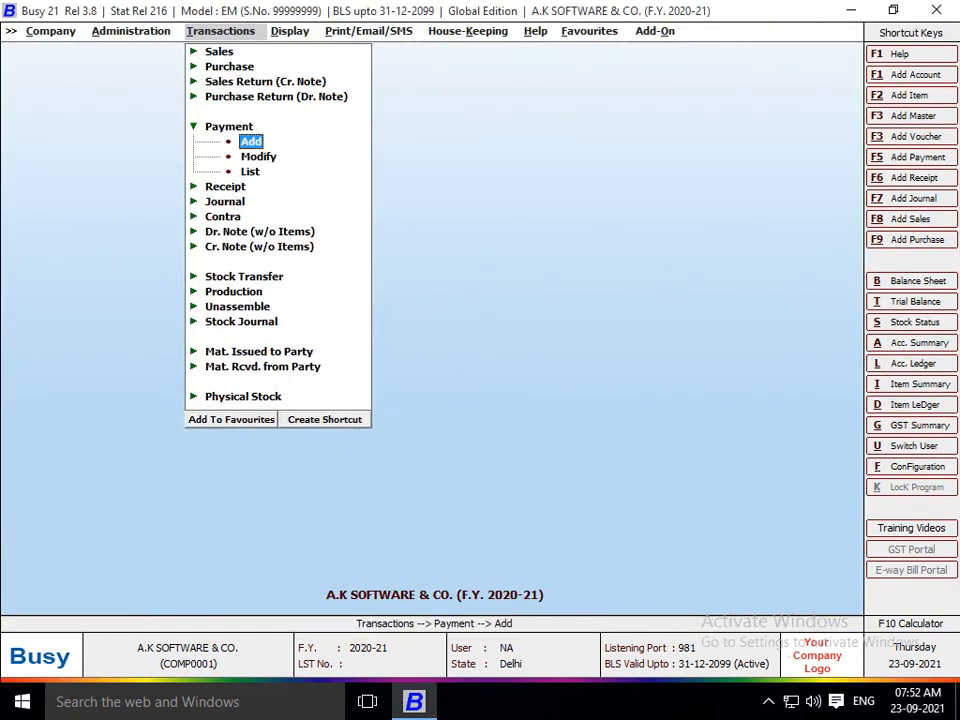
key("Return")
key("Return")
Debit the first two salesmen with 235 and 750 commission.
key("Return")
key("Return")
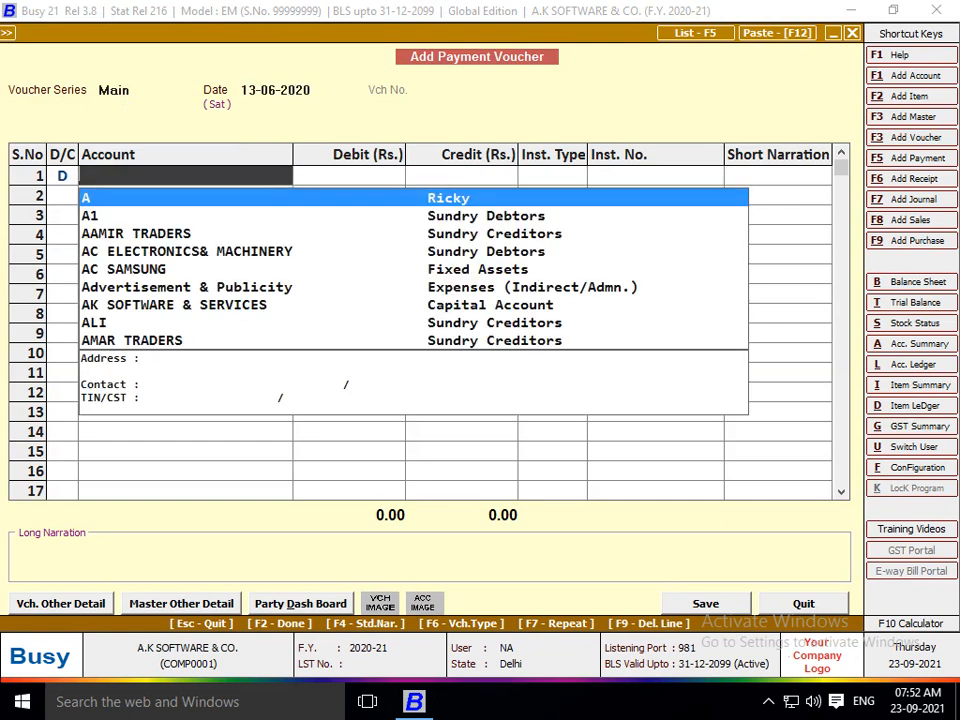
type("SURES")
key("Return")
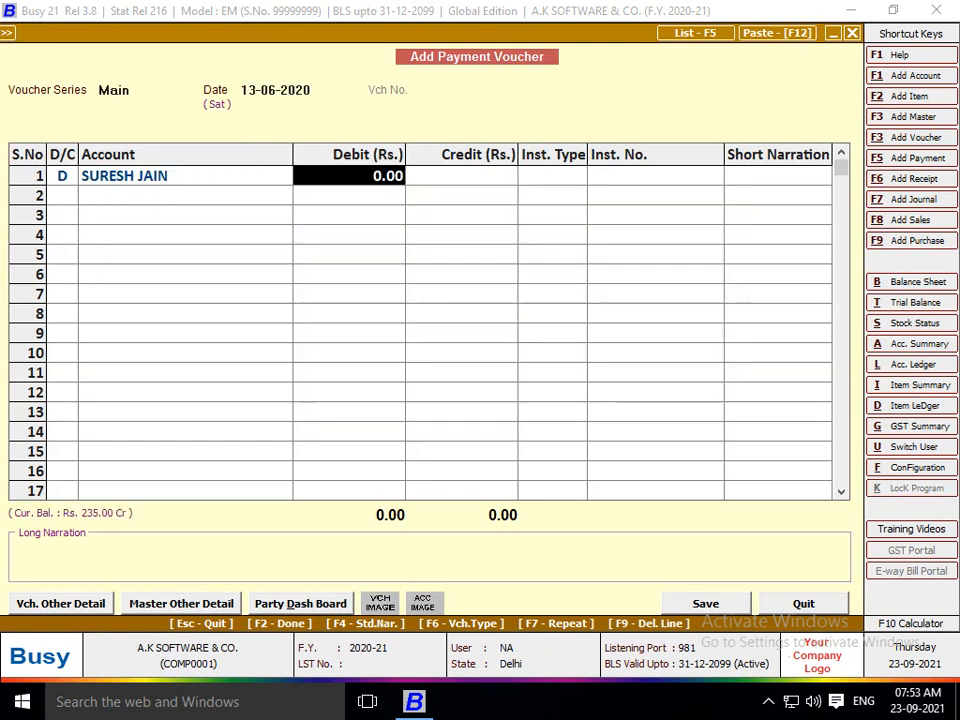
type("235")
key("Return")
key("Return")
key("Return")
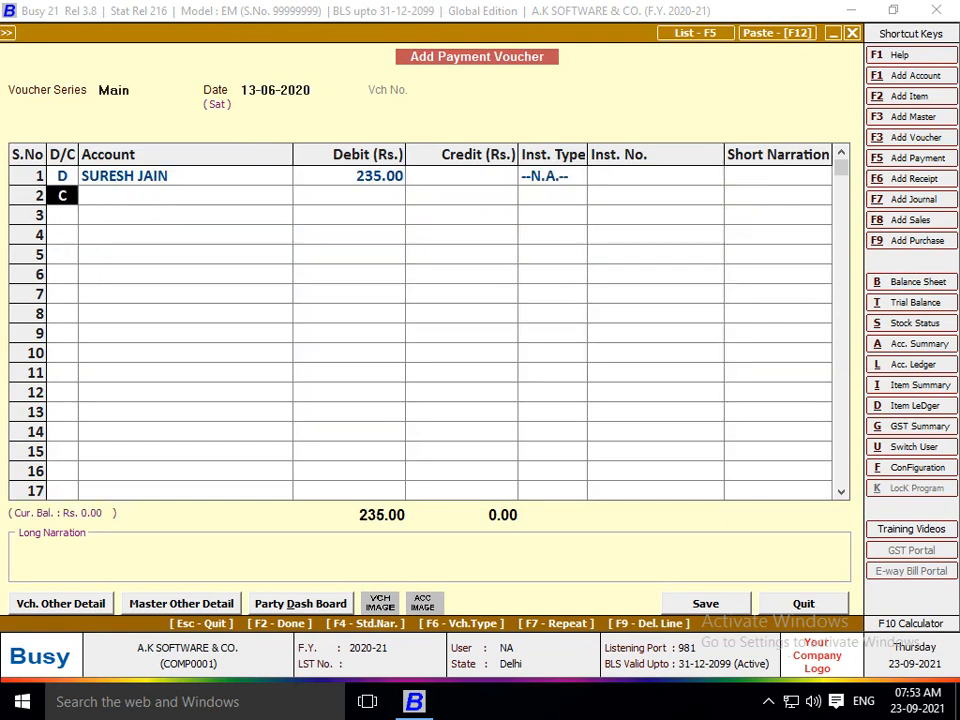
key("d")
key("Return")
type("raKESH")
key("Return")
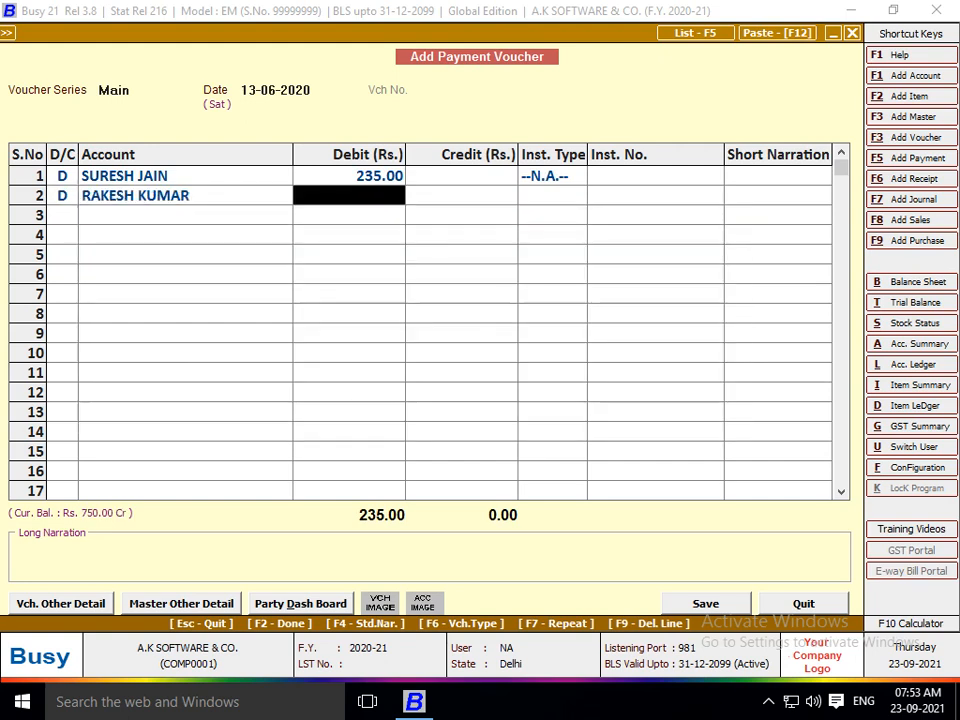
type("750")
key("Return")
key("Return")
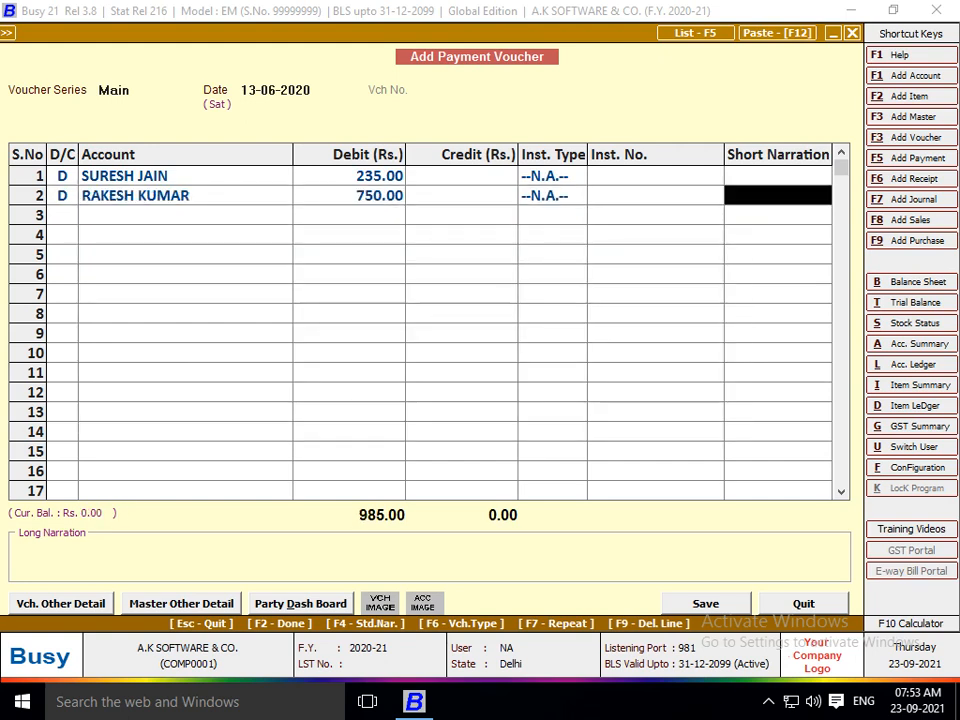
key("Return")
key("Return")
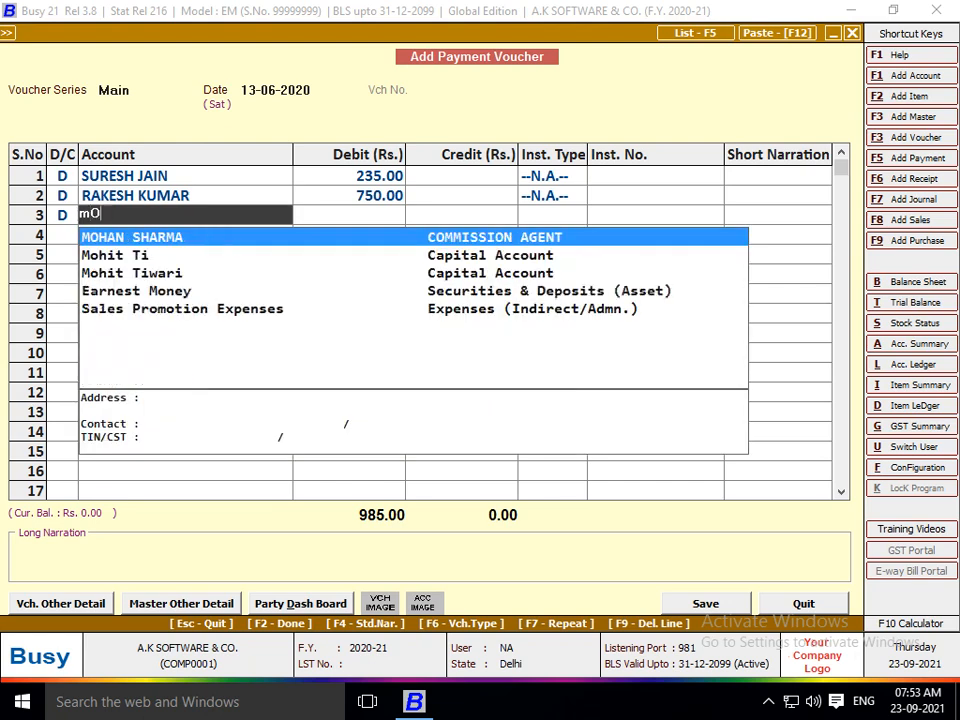
Debit the third salesman 3,360, credit Cash 4,345.00, and save despite the negative cash warning.
key("Return")
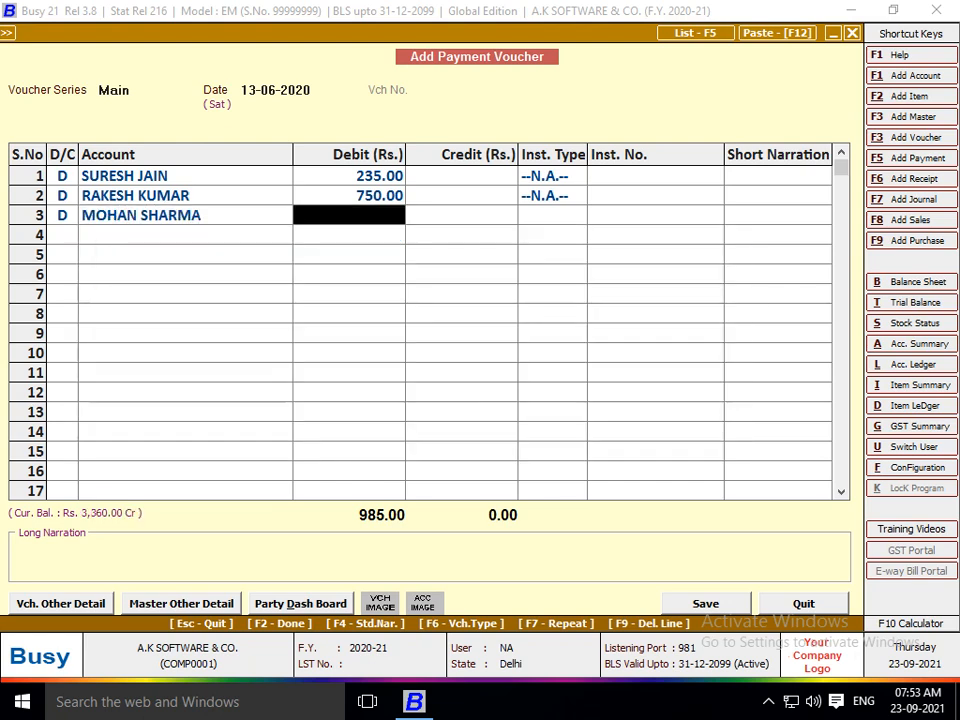
type("3360")
key("Return")
key("Return")
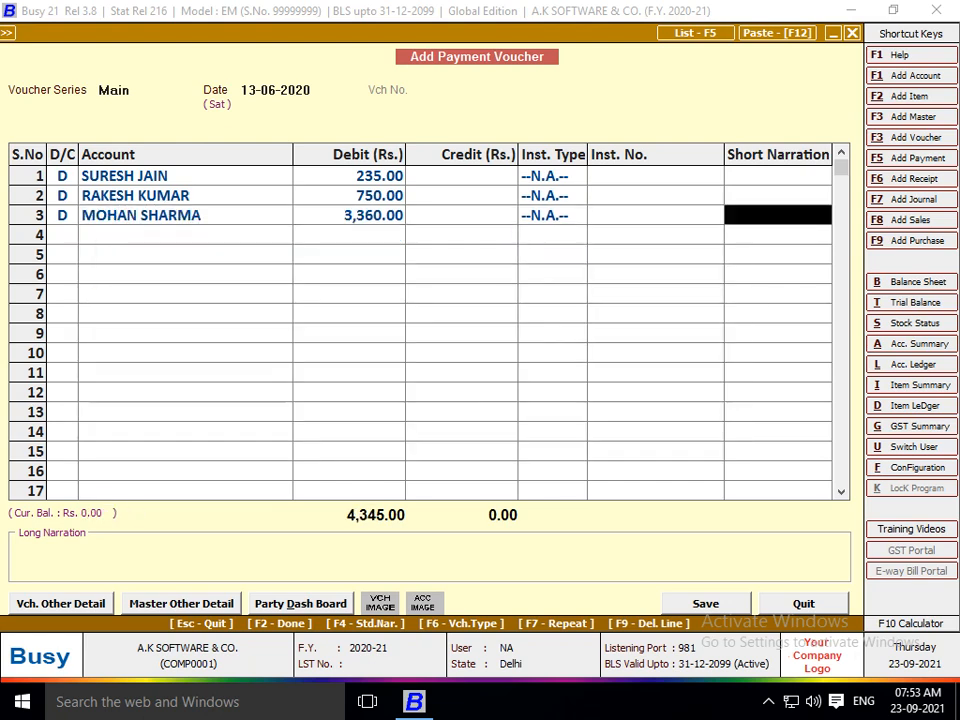
key("Return")
key("Return")
key("Return")
key("Return")
key("Return")
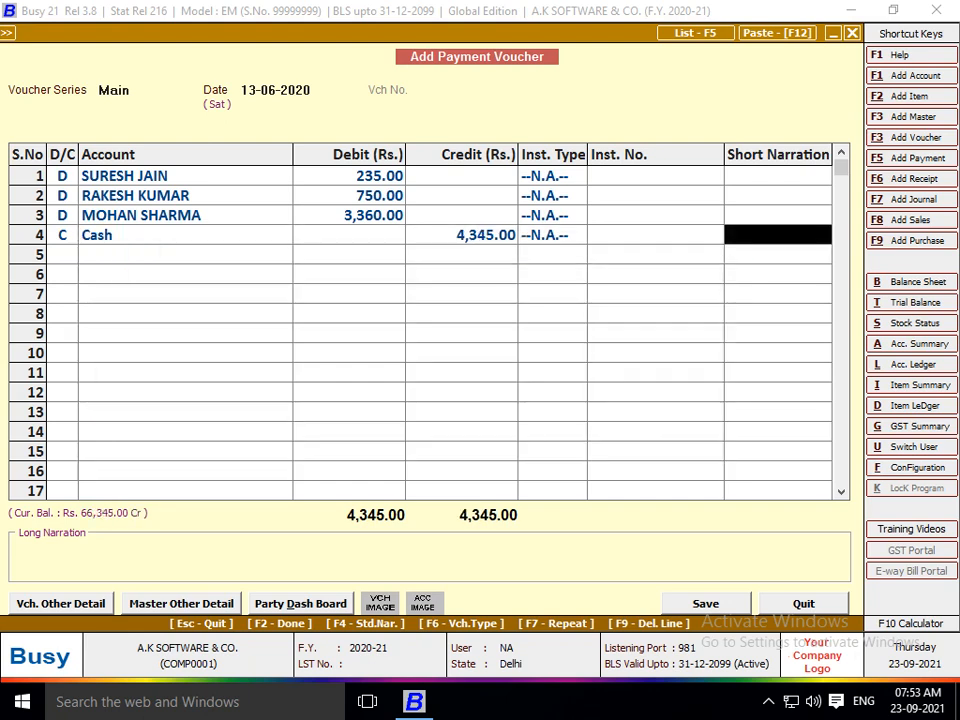
key("Return")
key("Return")
key("Left")
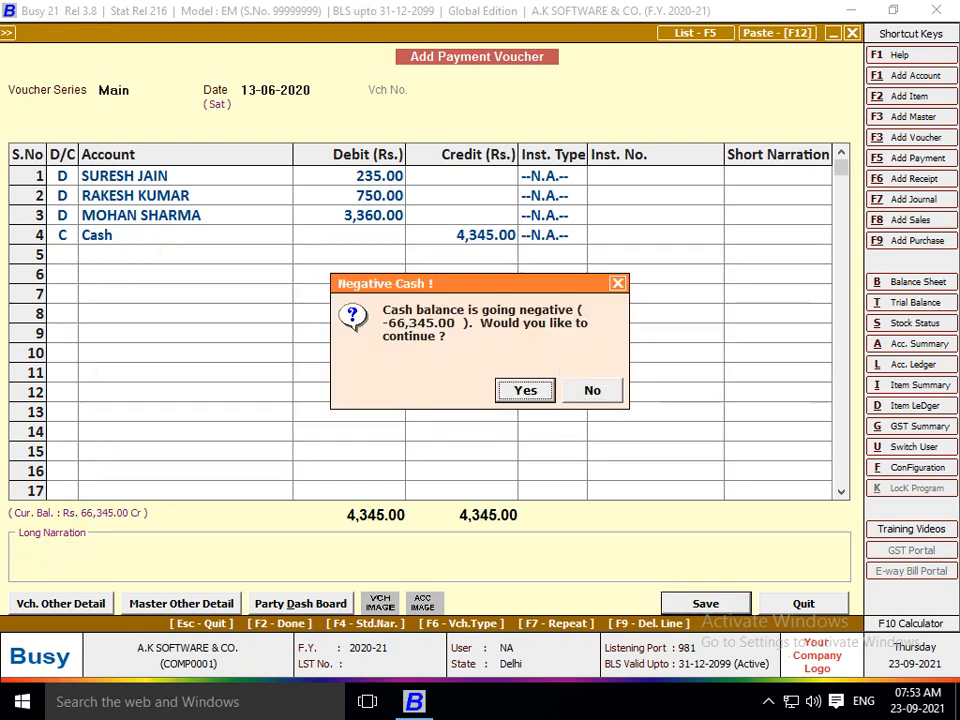
key("Return")
key("alt+l")
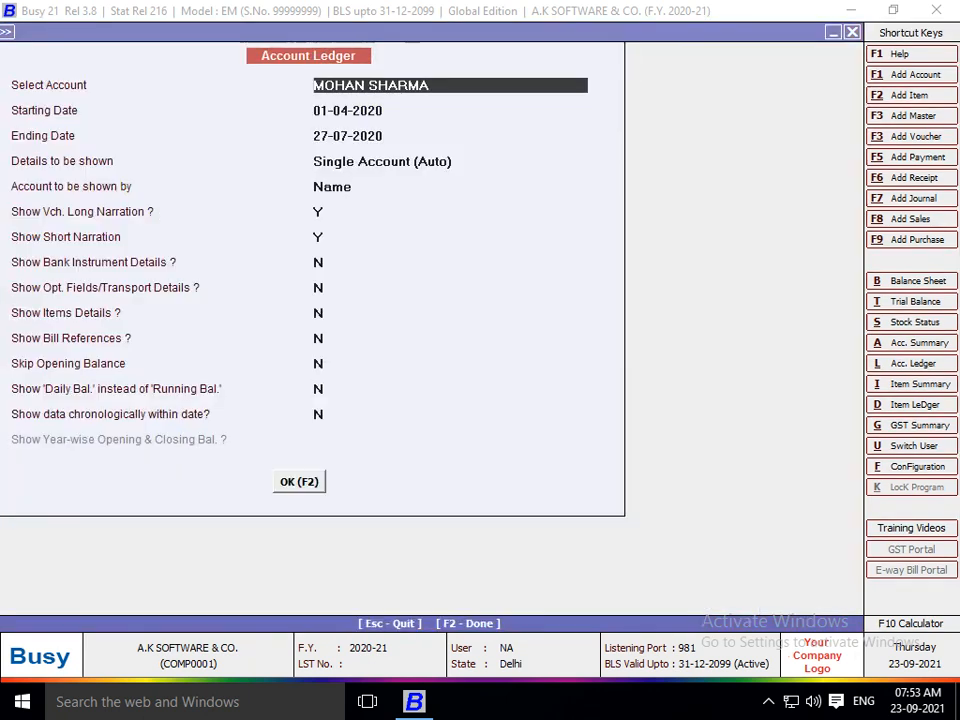
key("Return")
key("Up")
key("F2")
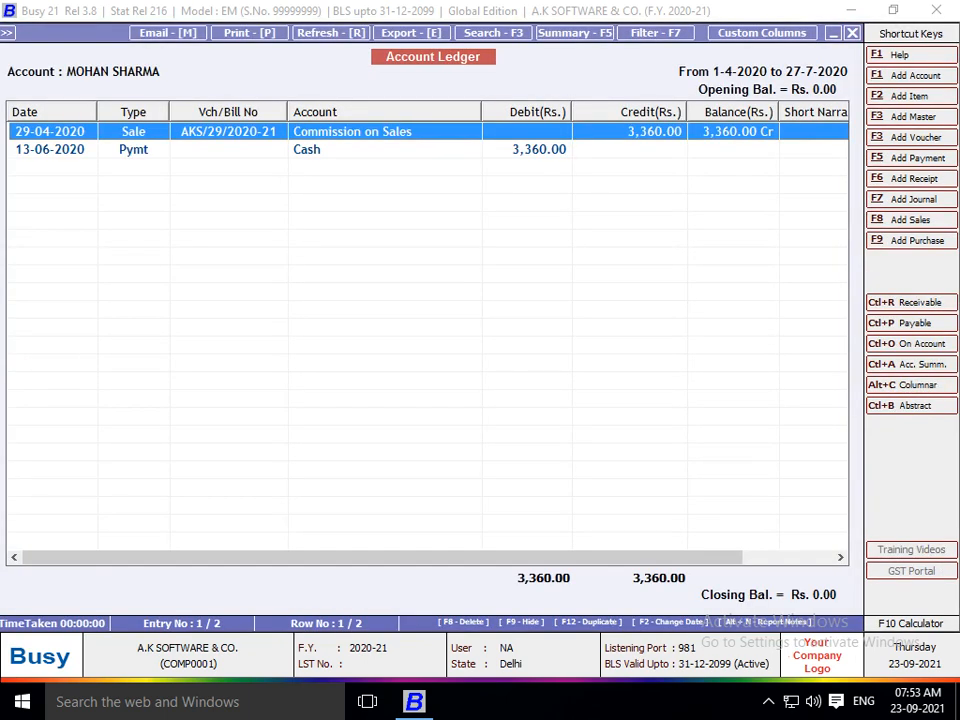
key("Escape")
type("RA")
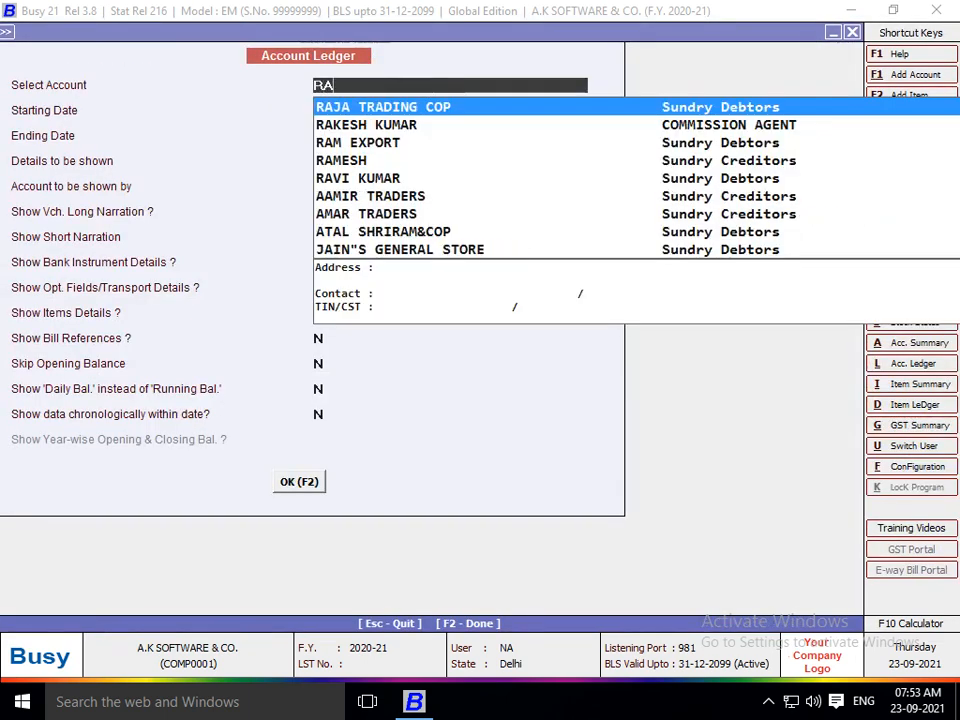
type("KE")
key("Return")
key("F2")
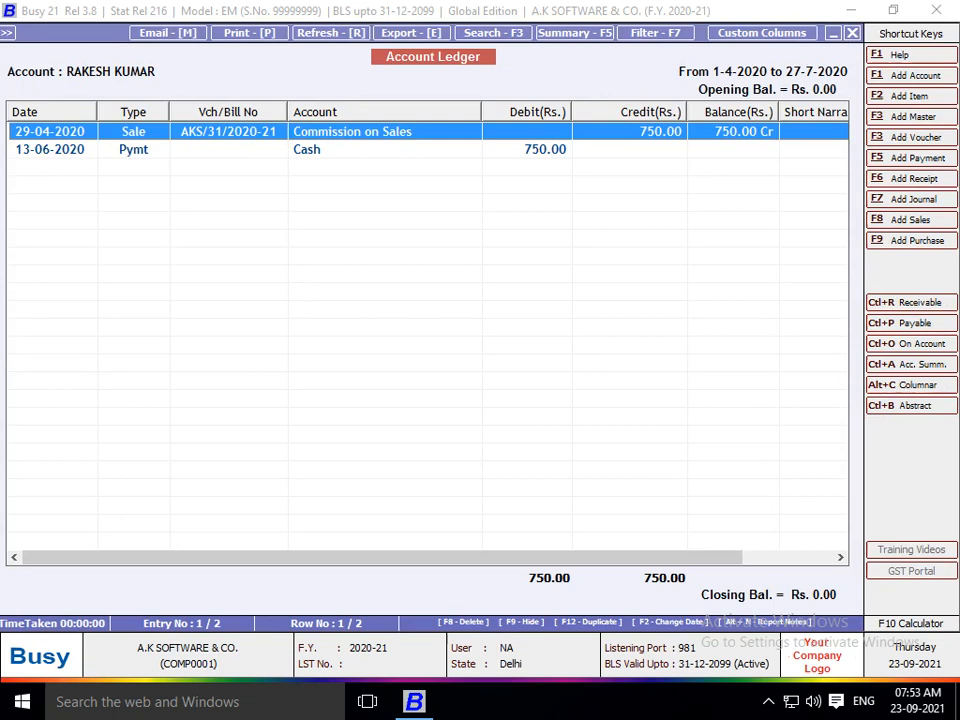
key("Escape")
type("SURESH")
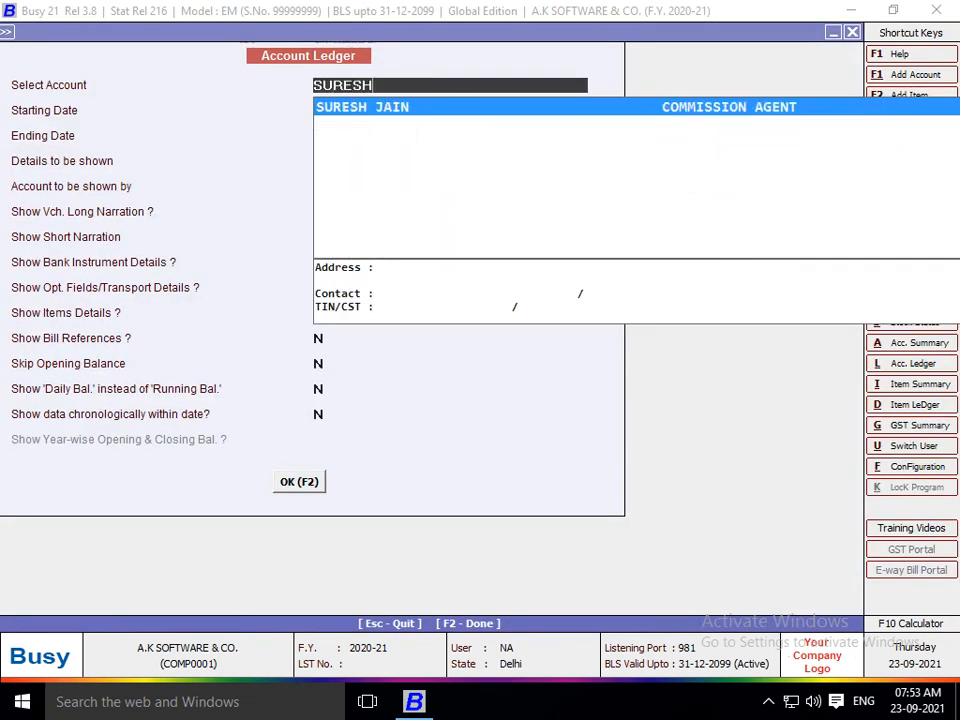
key("Return")
key("F2")
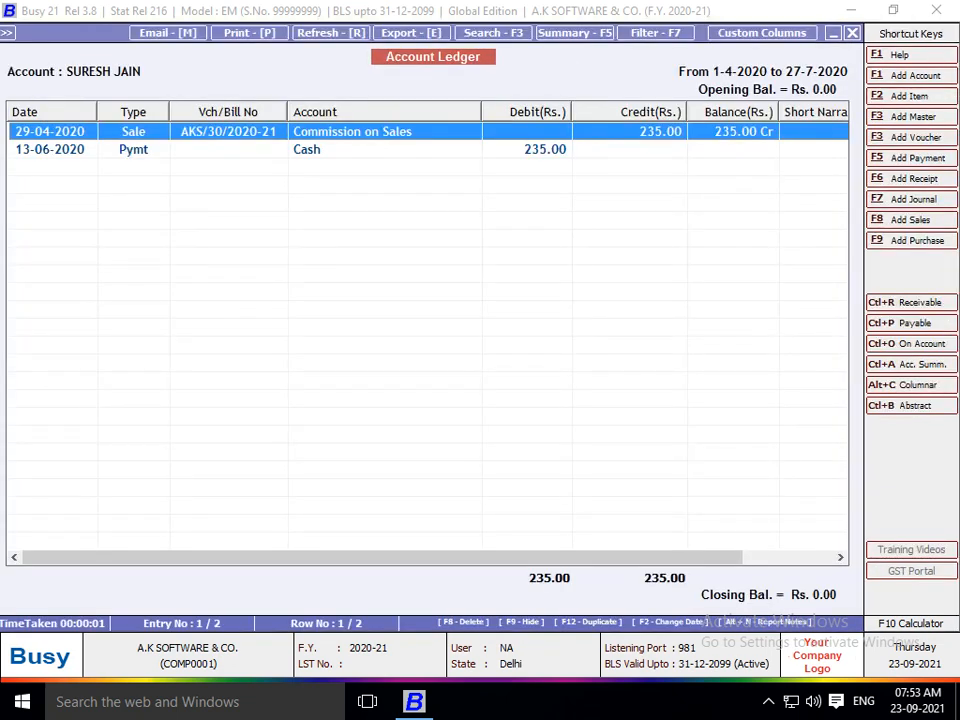
key("ctrl+b")
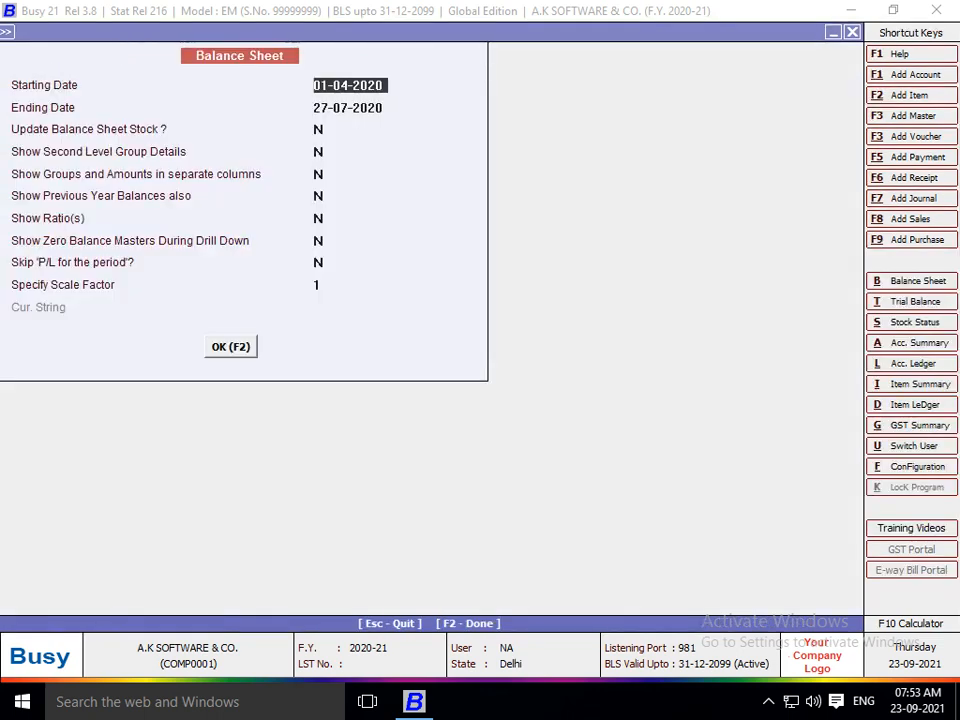
key("Return")
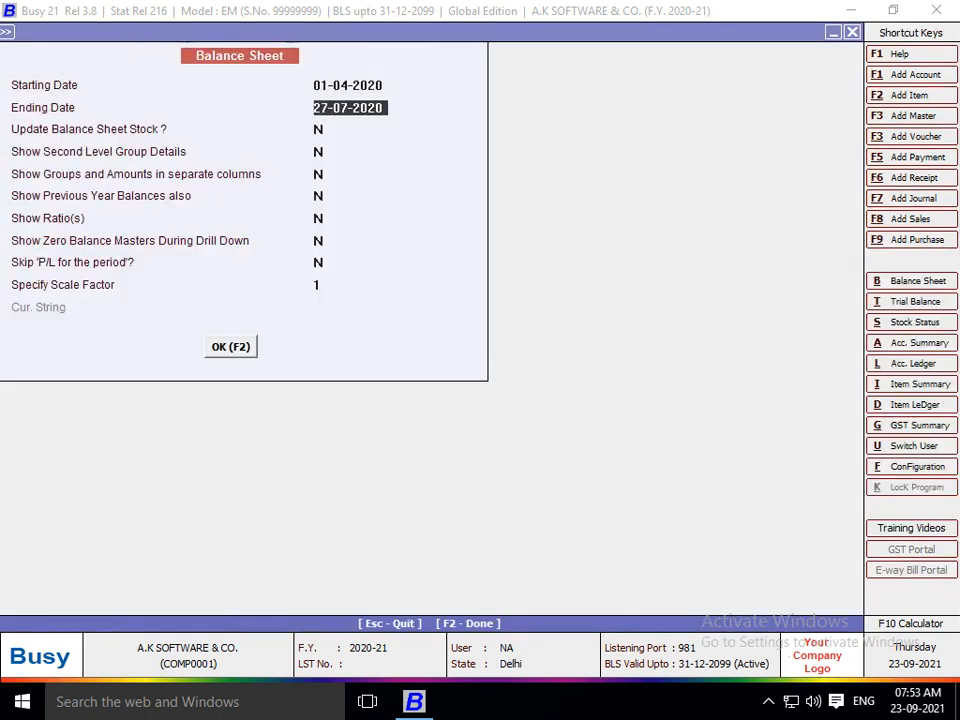
key("Return")
type("Y")
key("Return")
key("F2")
key("Down")
key("Down")
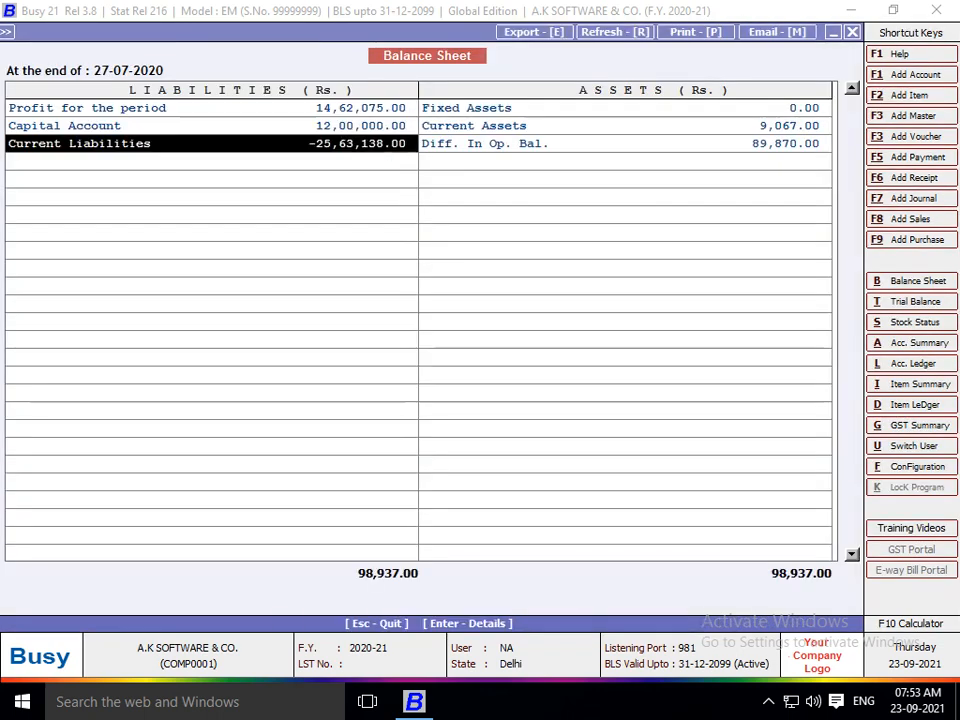
key("Down")
key("Up")
key("Return")
key("Return")
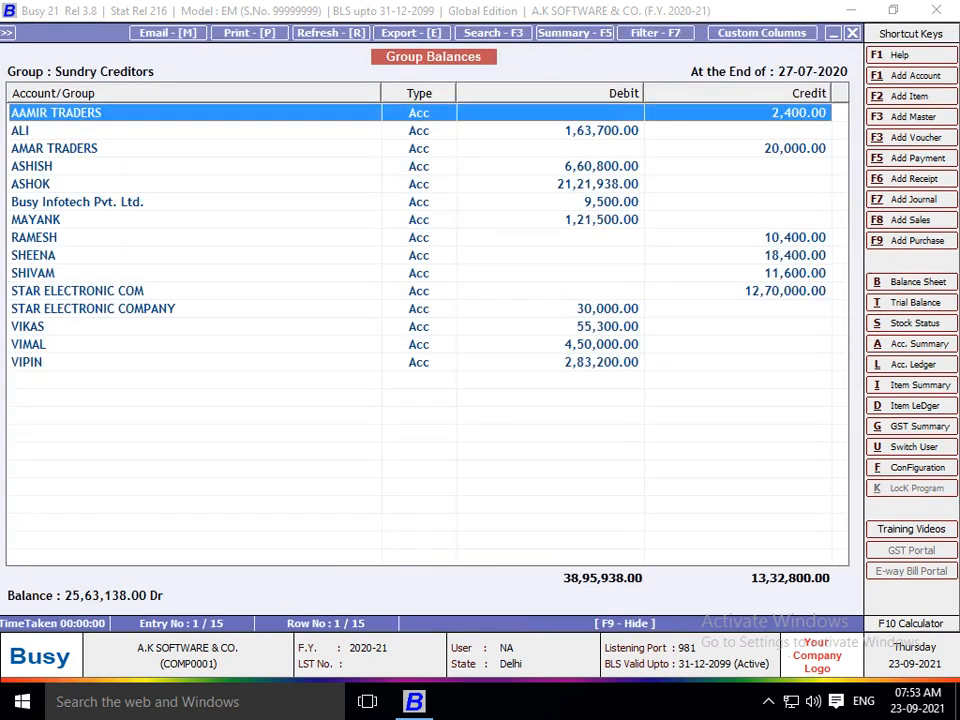
key("Down")
key("Down")
key("Down")
key("Down")
key("Down")
key("Down")
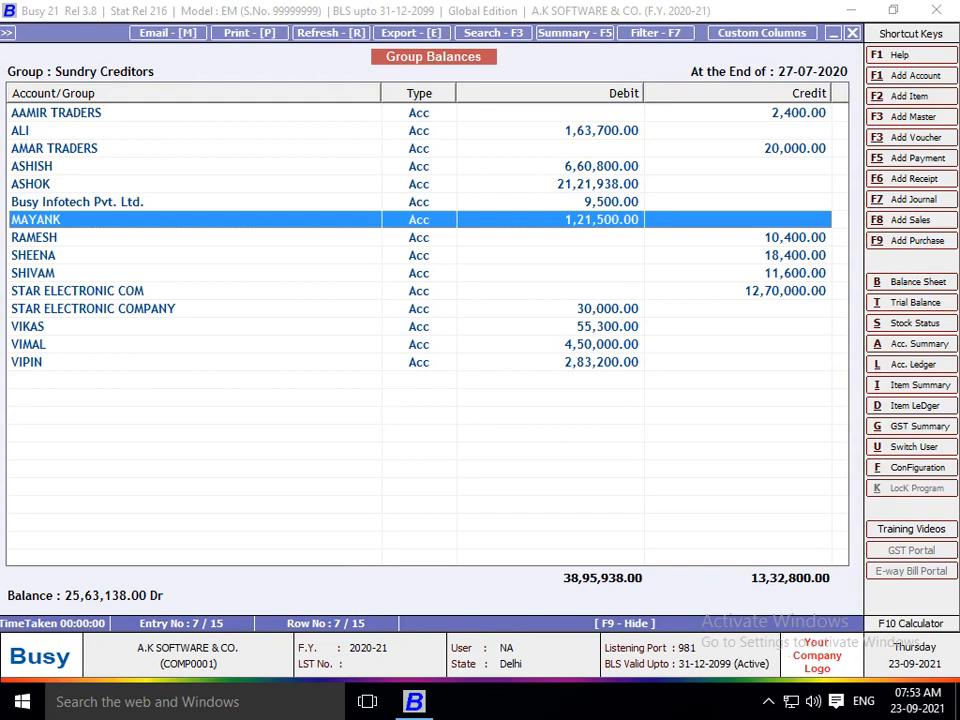
key("Escape")
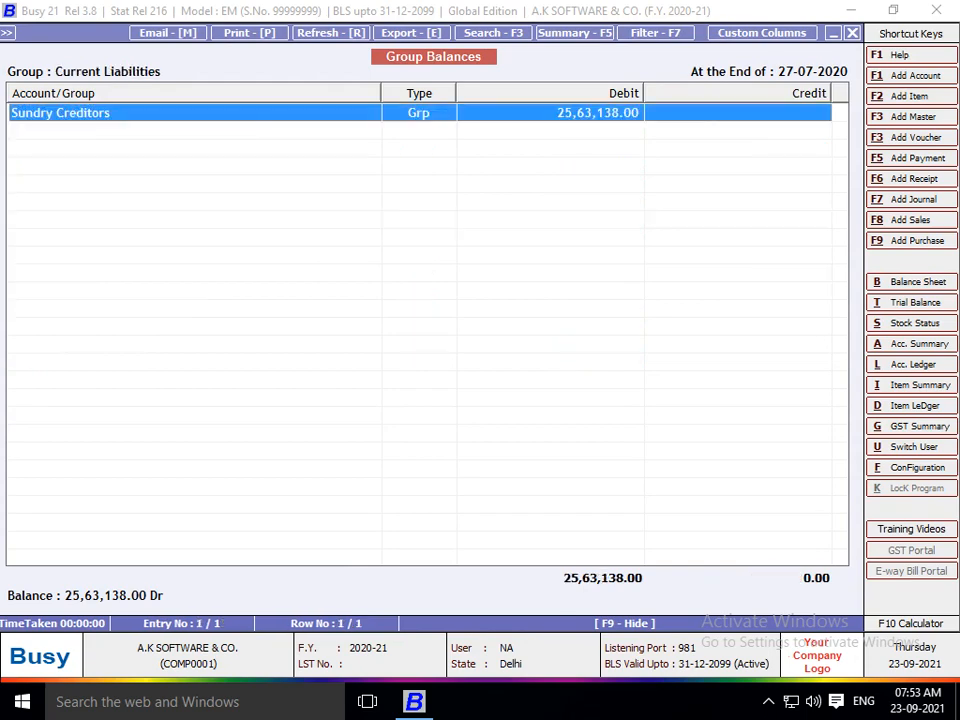
key("Escape")
key("Escape")
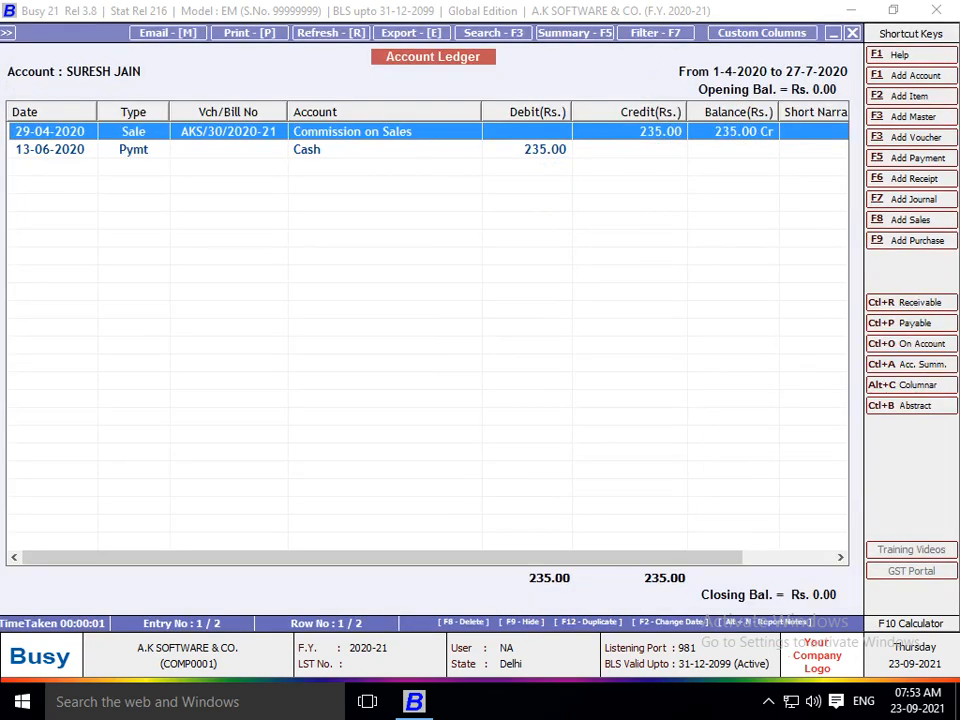
key("F5")
key("Escape")
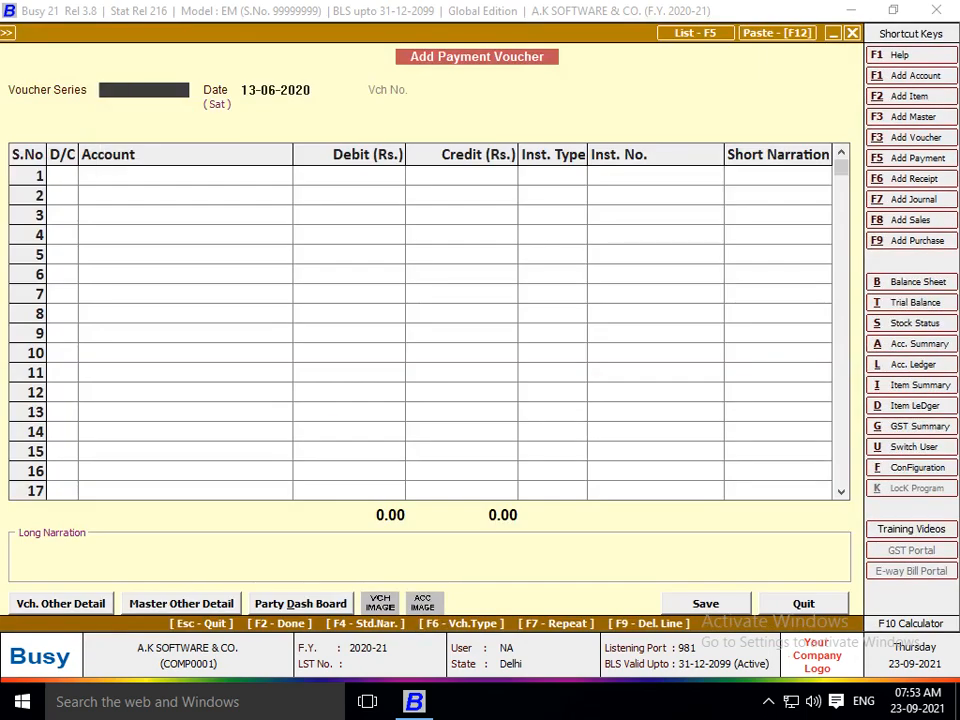
Open the Accounts settings under Administration > Configuration > Features / Options.
key("Escape")
key("Escape")
key("Escape")
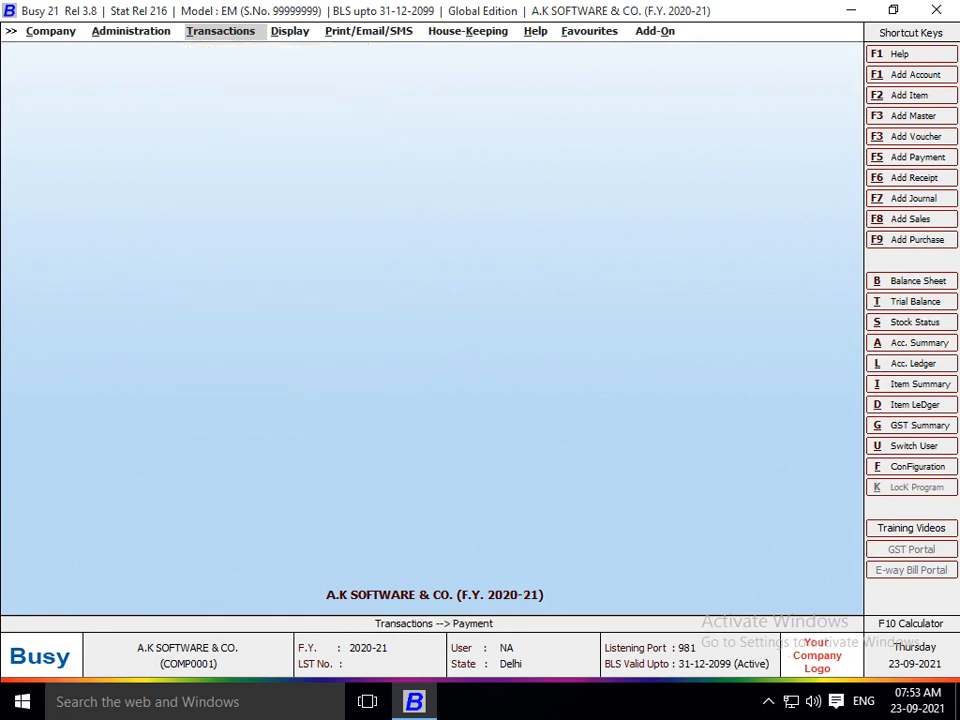
key("Left")
key("Return")
key("Down")
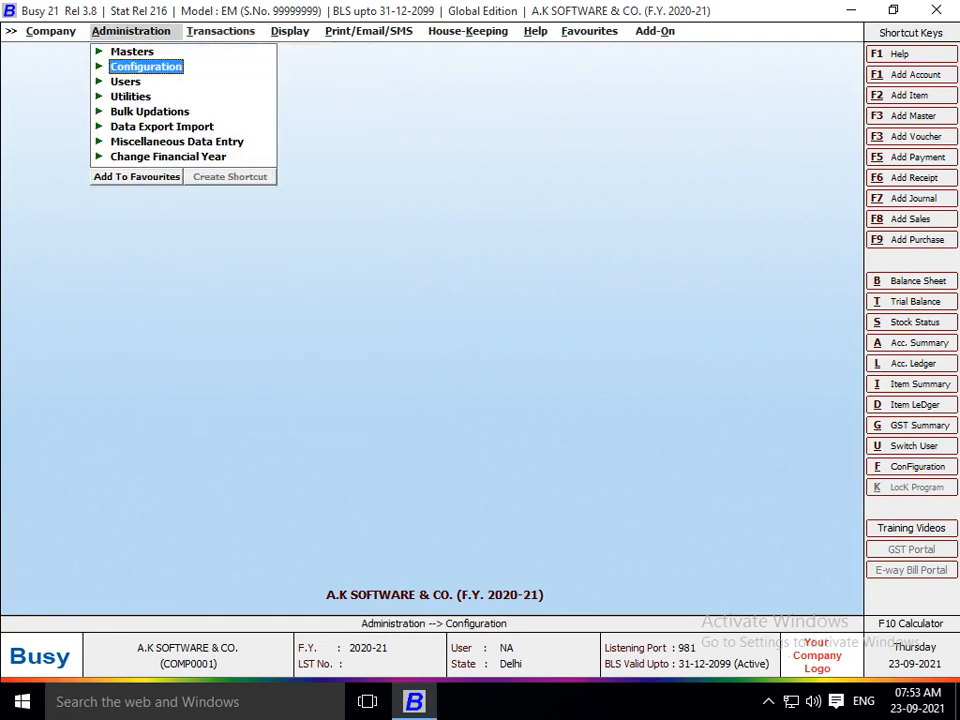
key("Return")
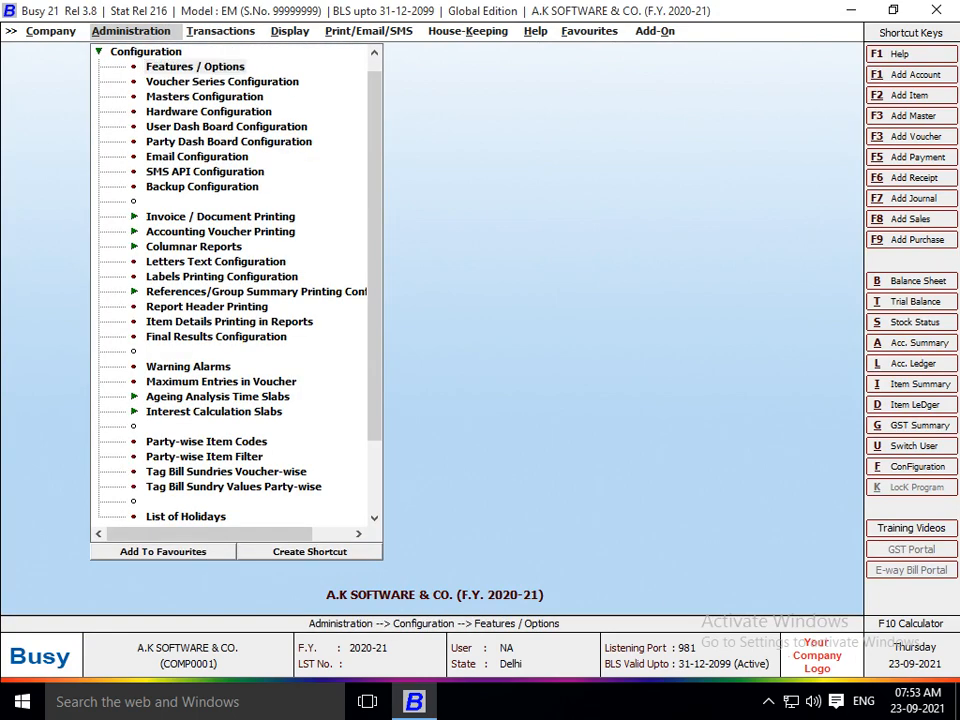
key("Return")
key("Down")
key("Down")
key("Down")
key("Return")
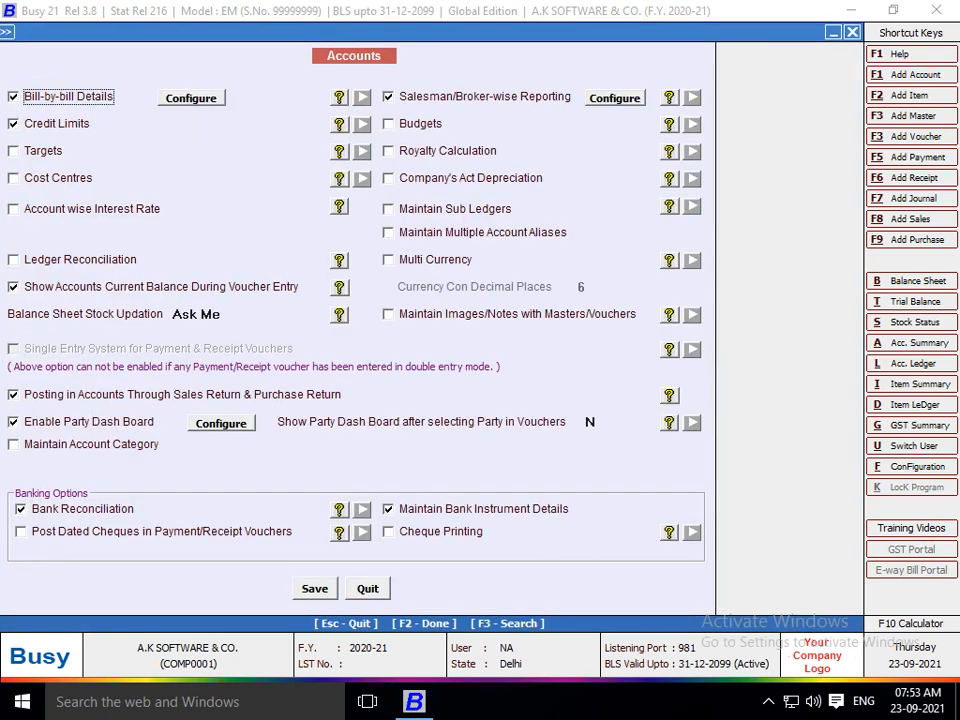
Untick Salesman/Broker-wise Reporting, tick Budgets, and save the changes.
key("Right")
key("space")
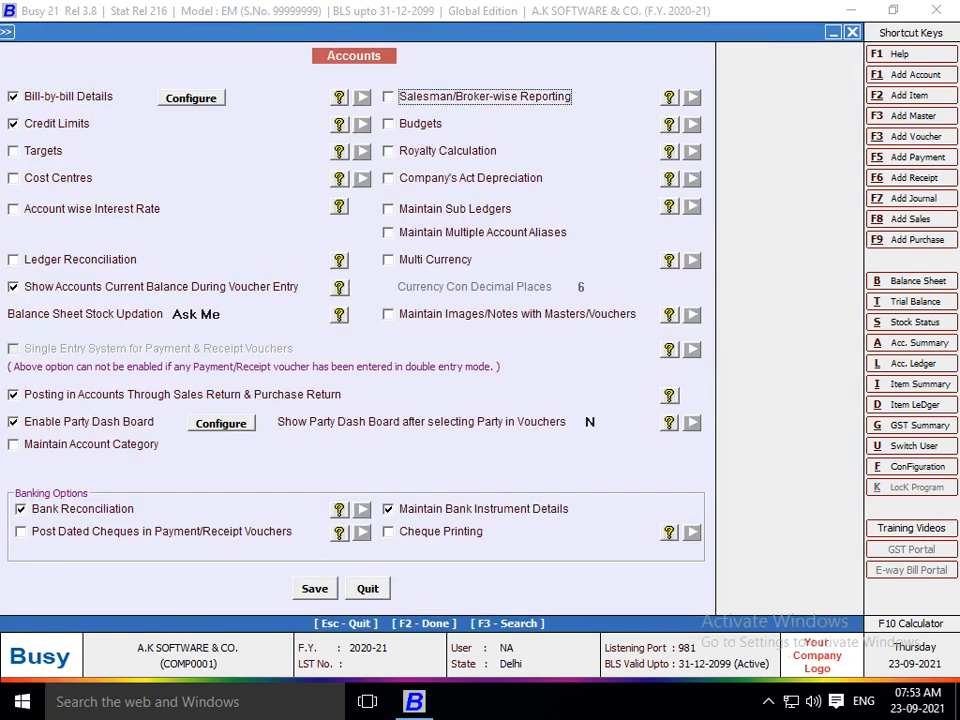
key("Down")
key("space")
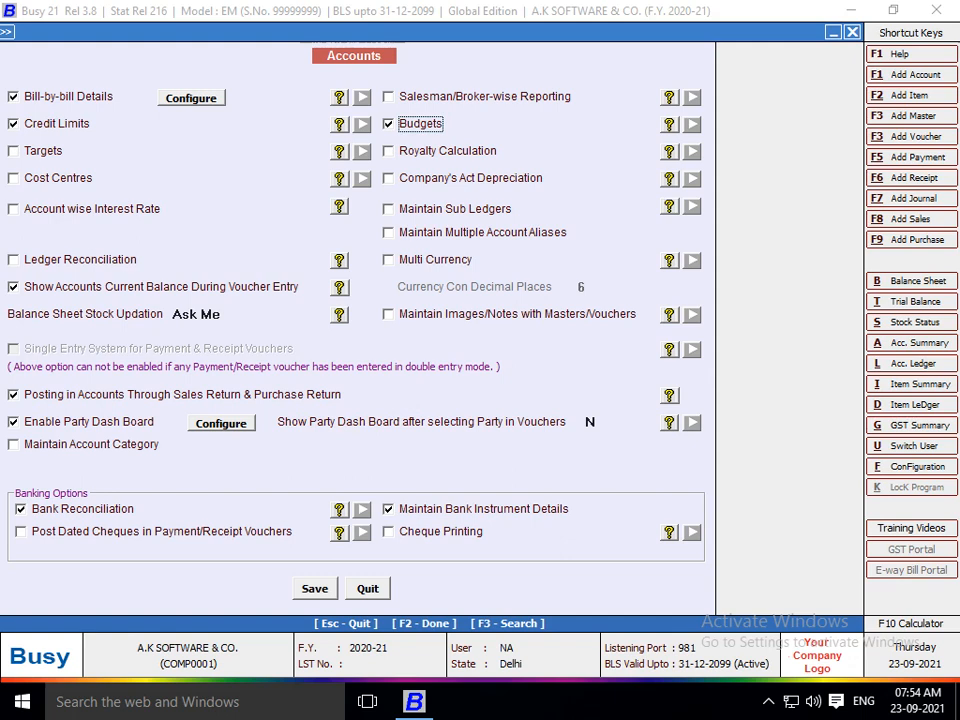
key("F2")
key("Return")
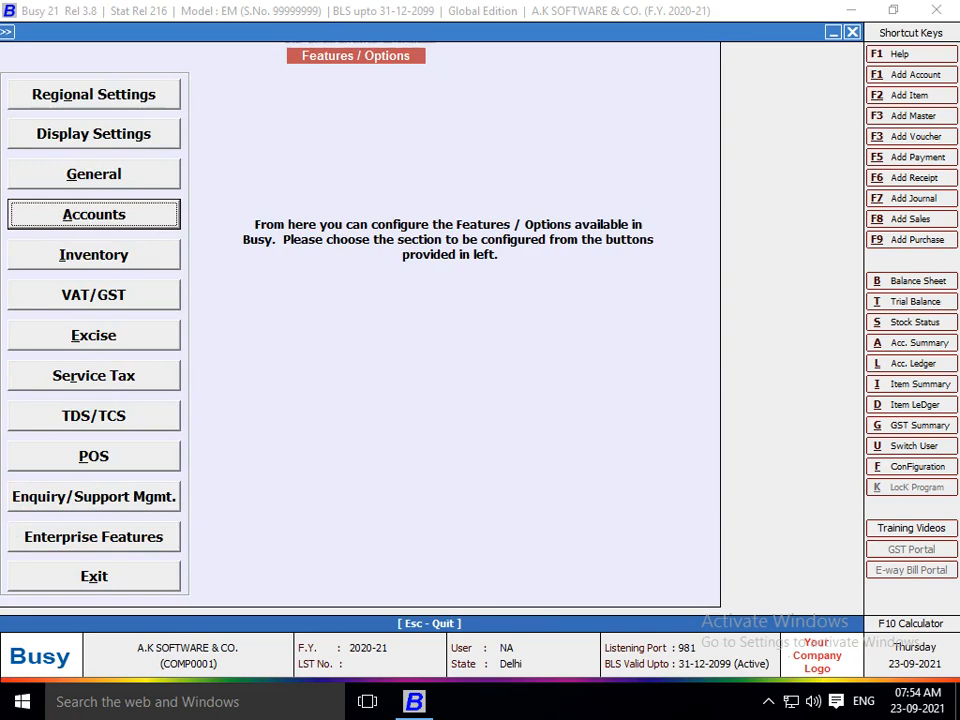
Request an on-screen, standard-format list from Masters > Account.
key("Escape")
key("Escape")
key("Up")
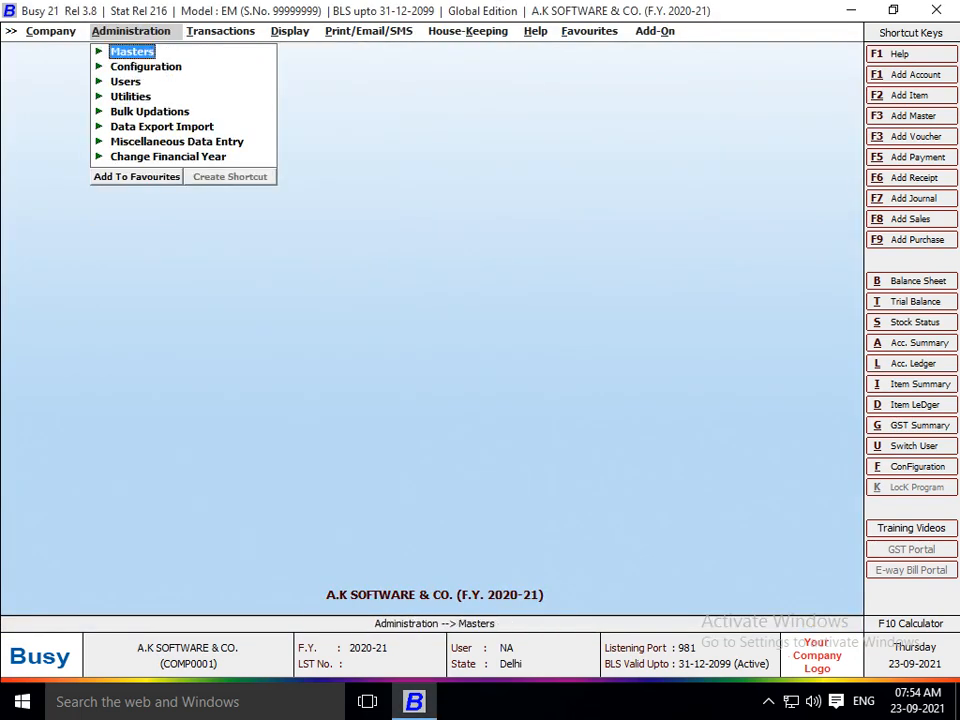
key("Return")
key("Return")
key("Down")
key("Down")
key("Return")
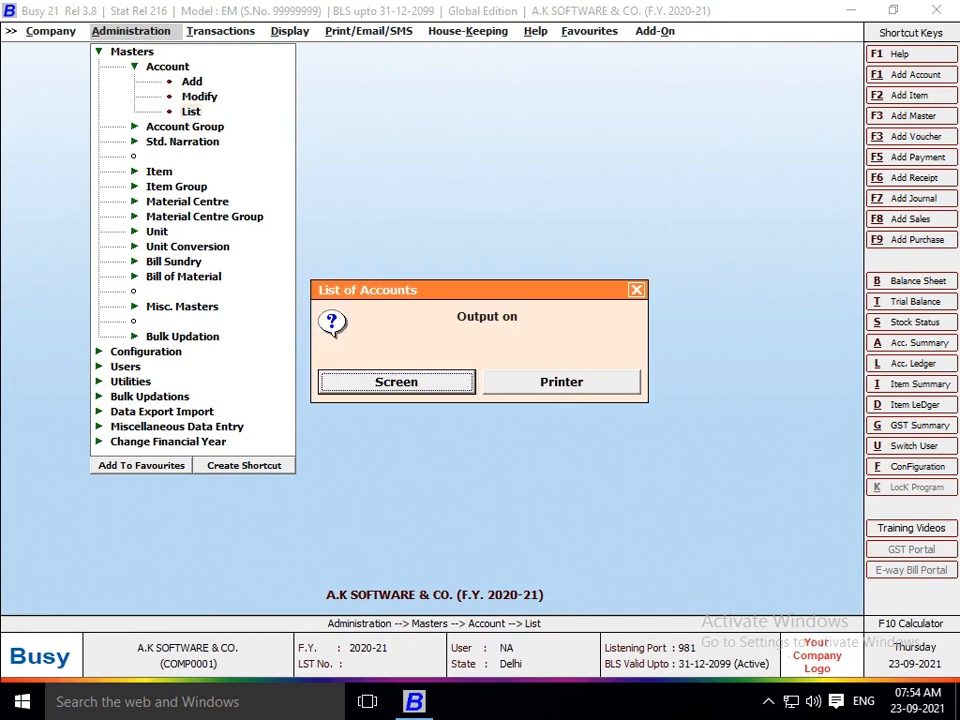
key("Return")
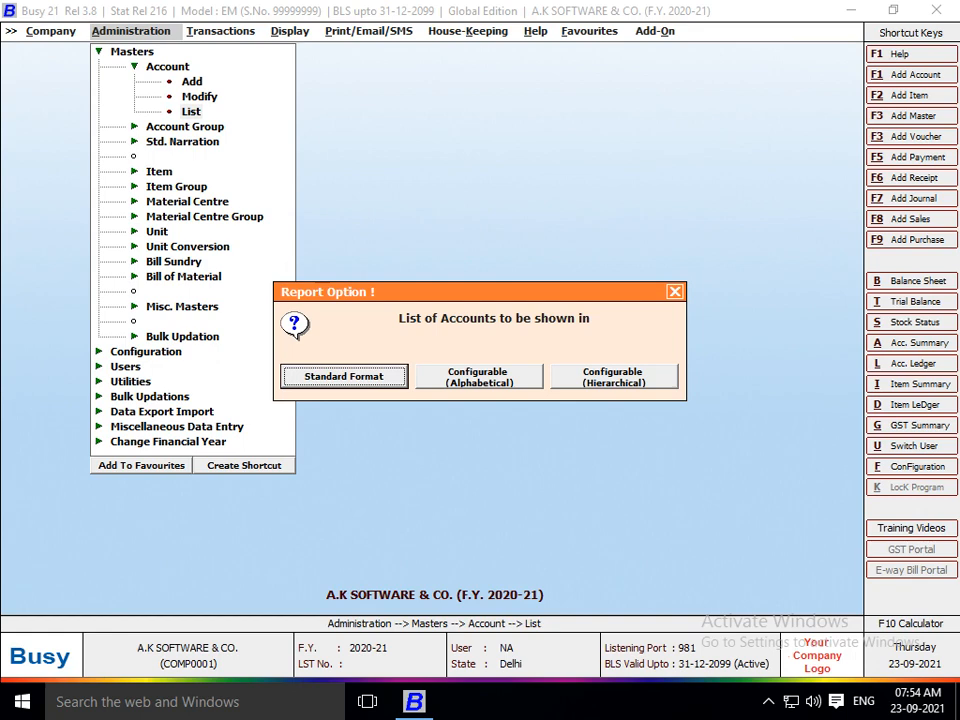
key("Return")
List the Expenses (Indirect/Admn.) group's accounts and open Advertisement & Publicity.
key("Right")
key("Return")
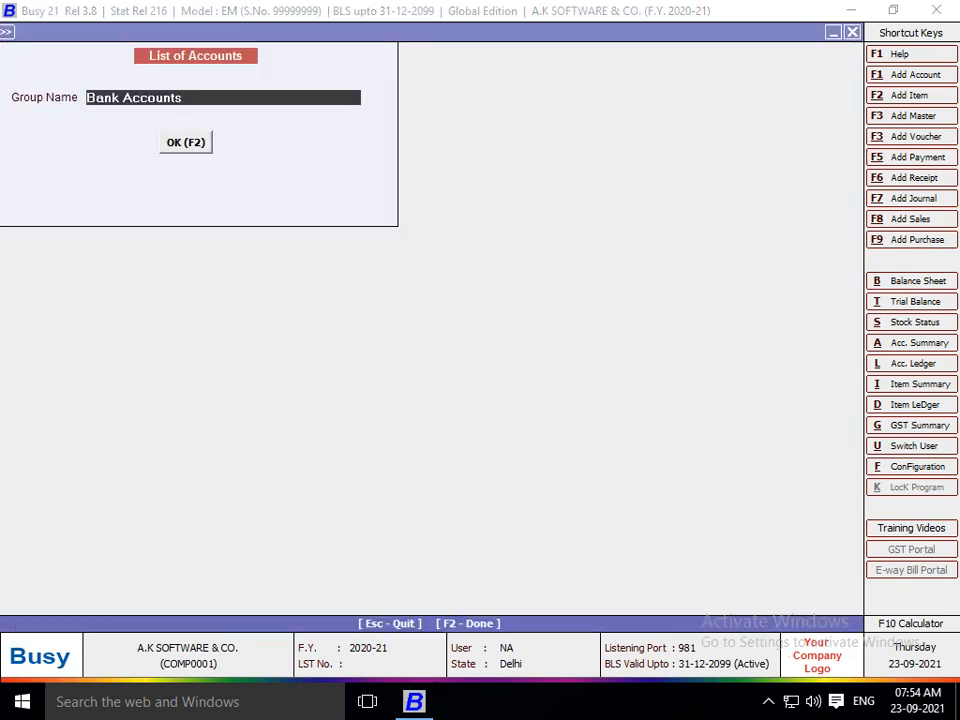
type("EX")
key("Down")
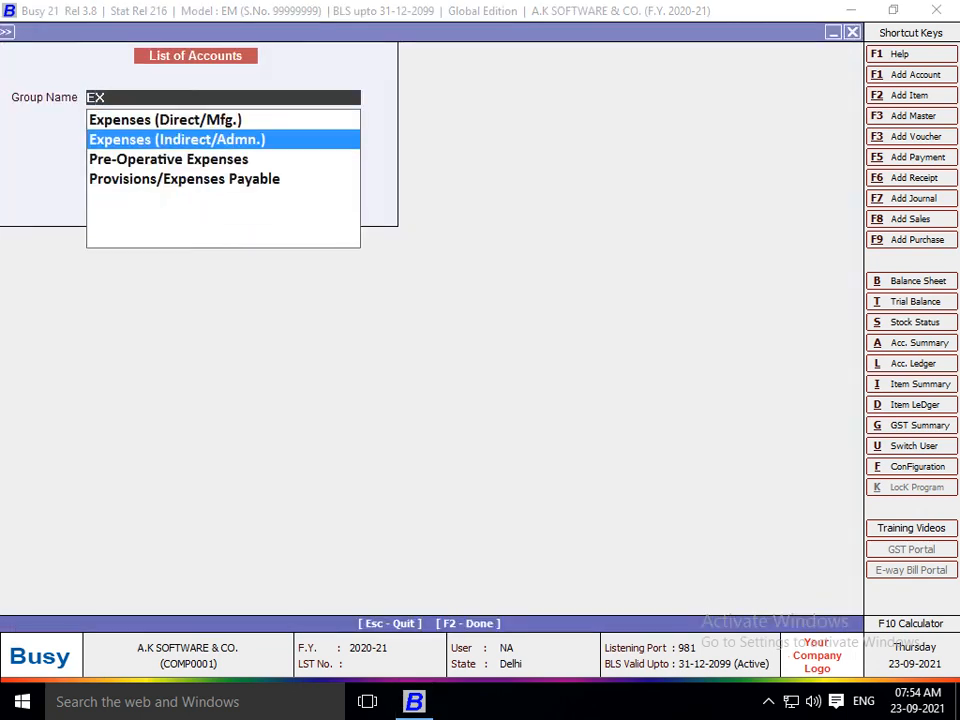
key("Return")
key("Return")
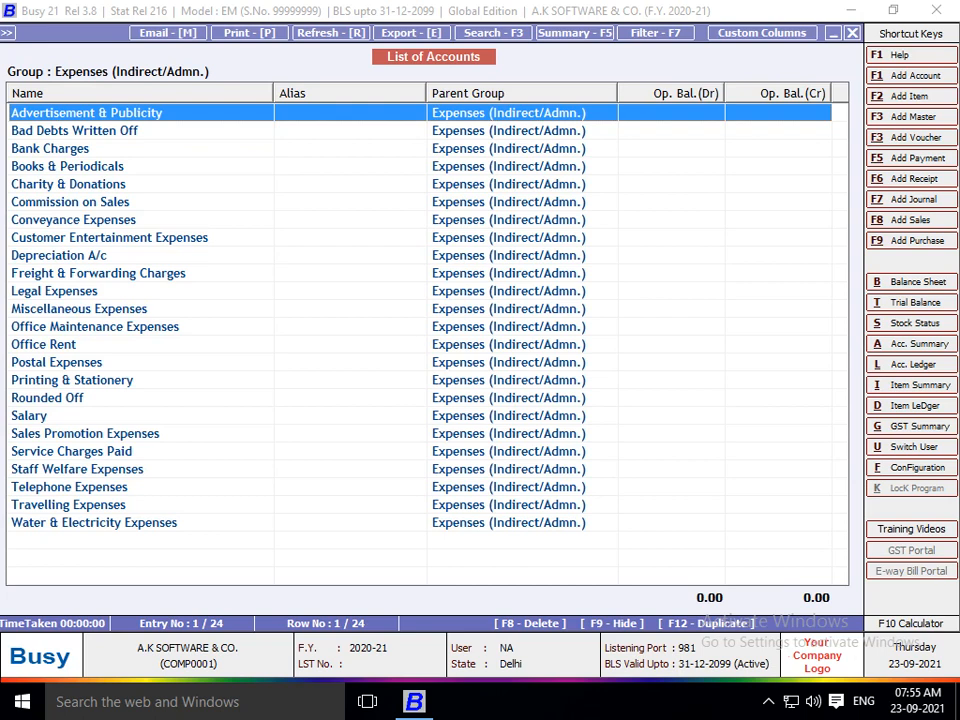
key("Return")
Enable budgets for Advertisement & Publicity with a 2,00,000 annual budget (16,666.67 monthly).
key("Return")
key("Return")
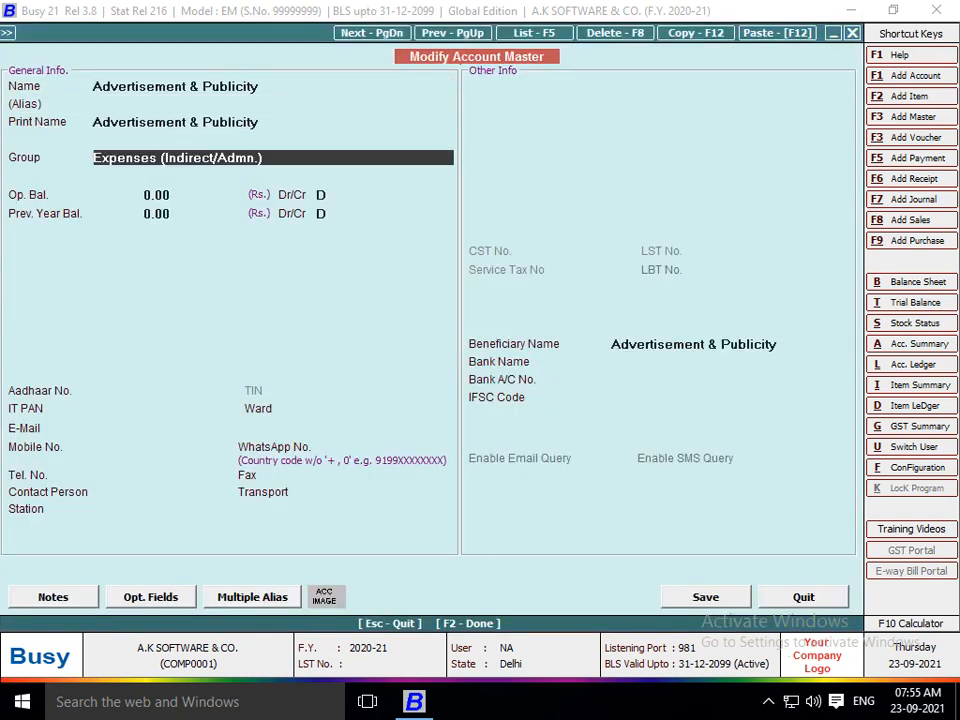
key("Return")
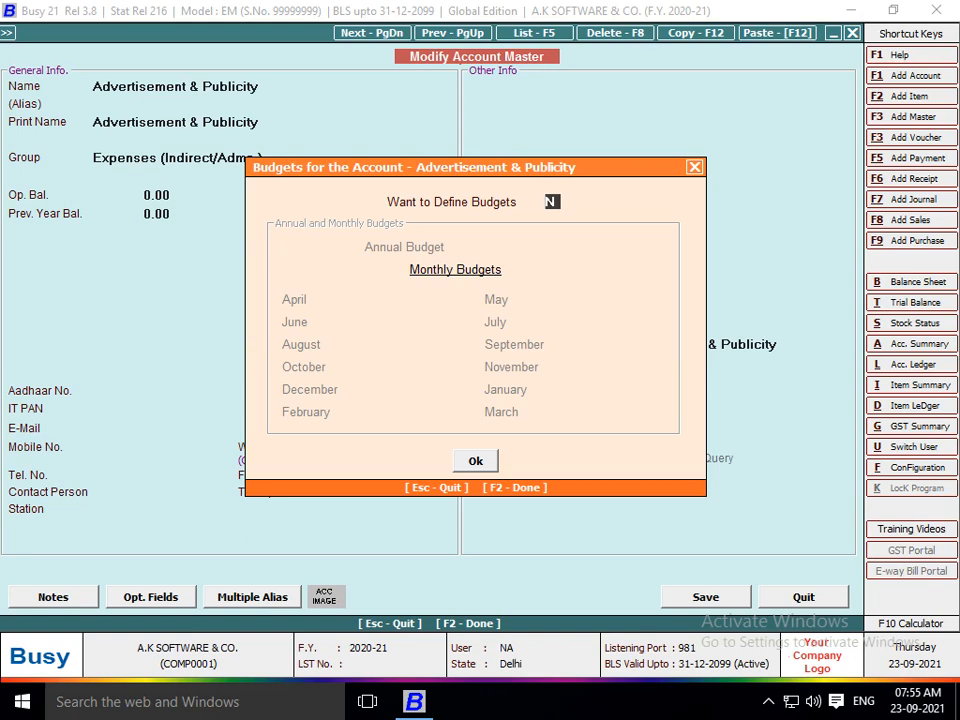
type("y")
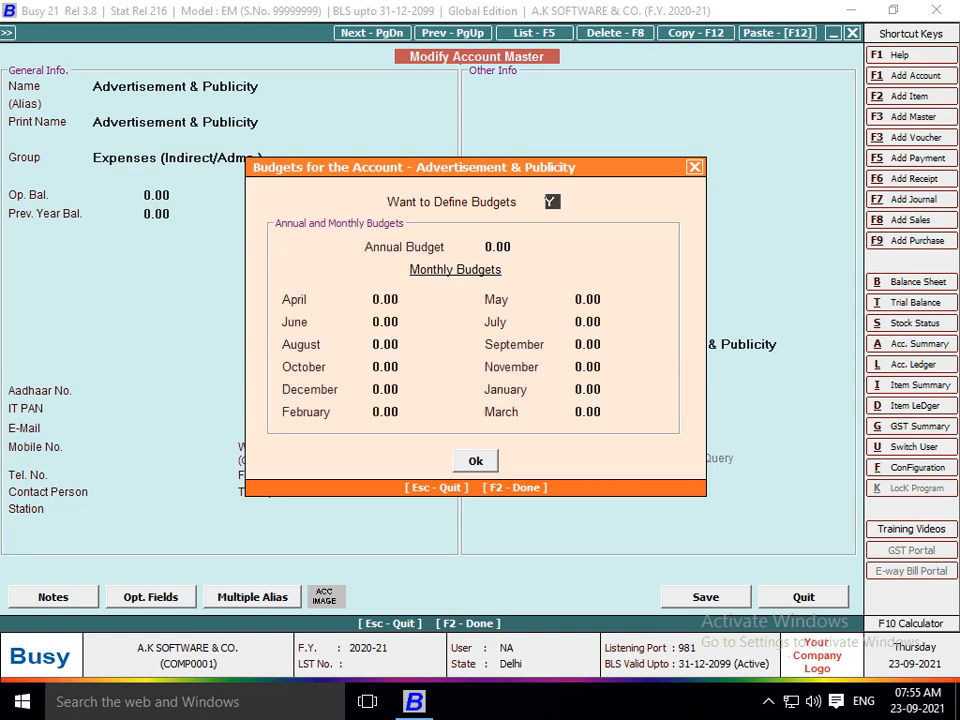
key("Return")
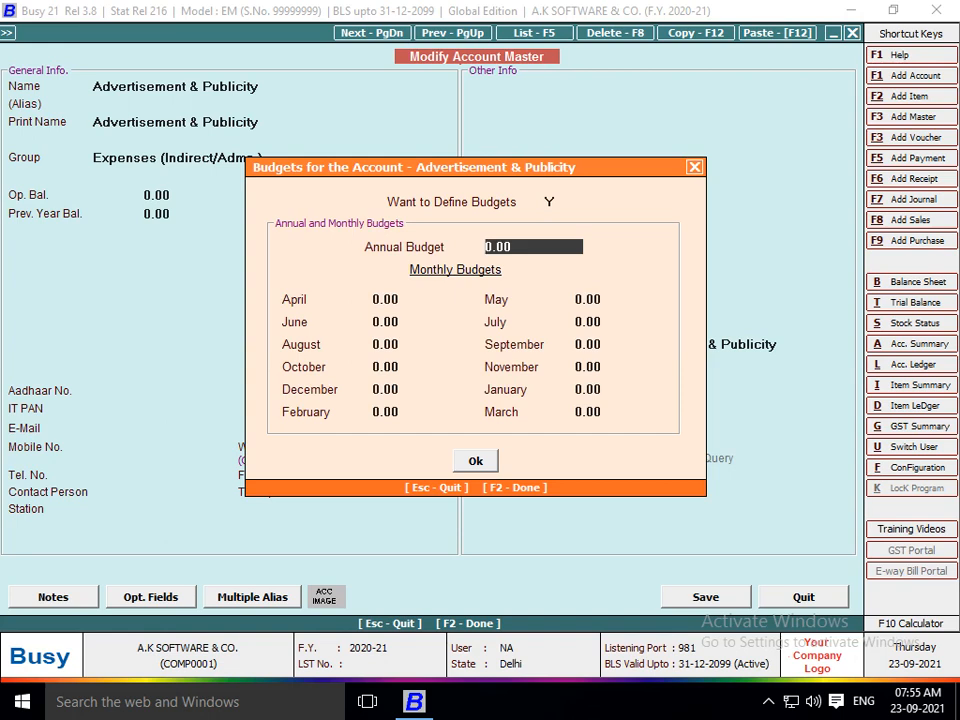
type("2,00,")
type("0000")
key("Return")
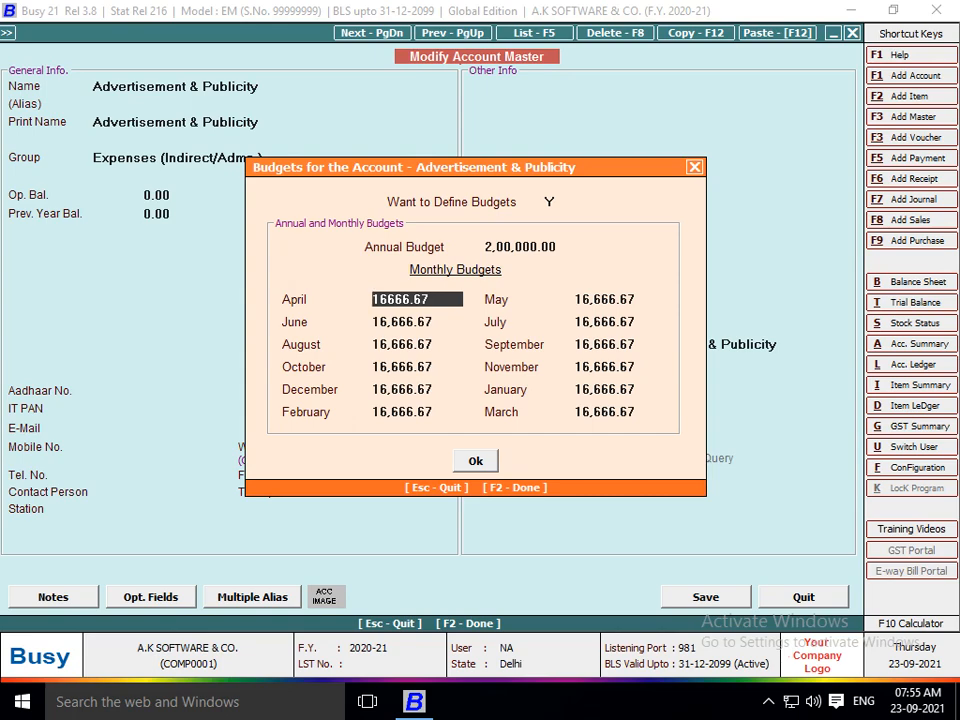
Save the Advertisement & Publicity account with its budget.
key("Return")
key("Return")
key("Return")
key("F2")
key("F2")
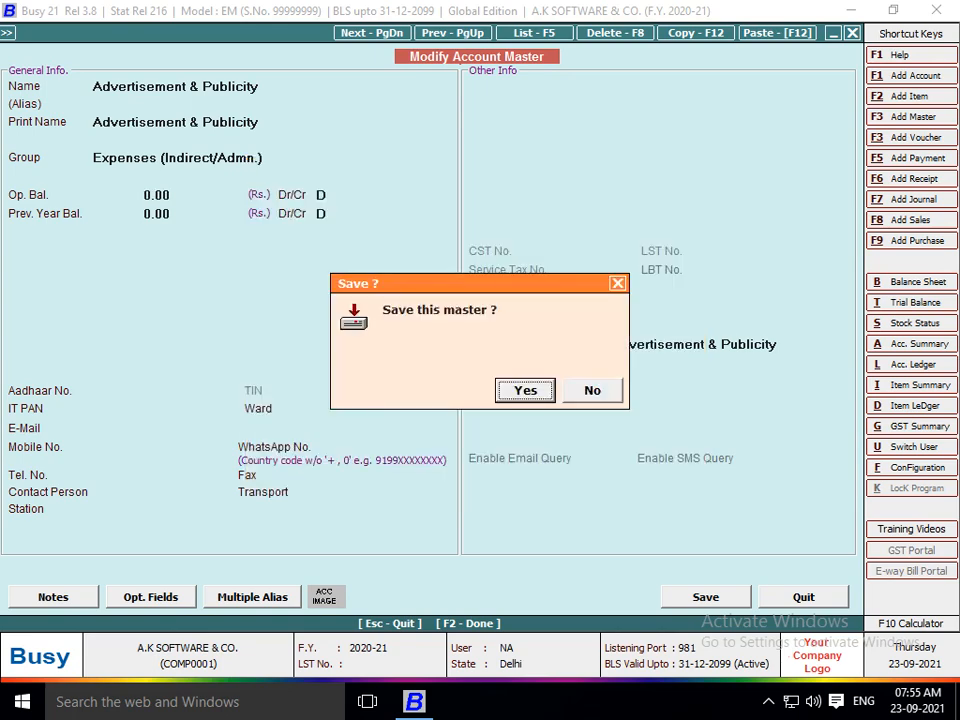
key("Return")
key("Down")
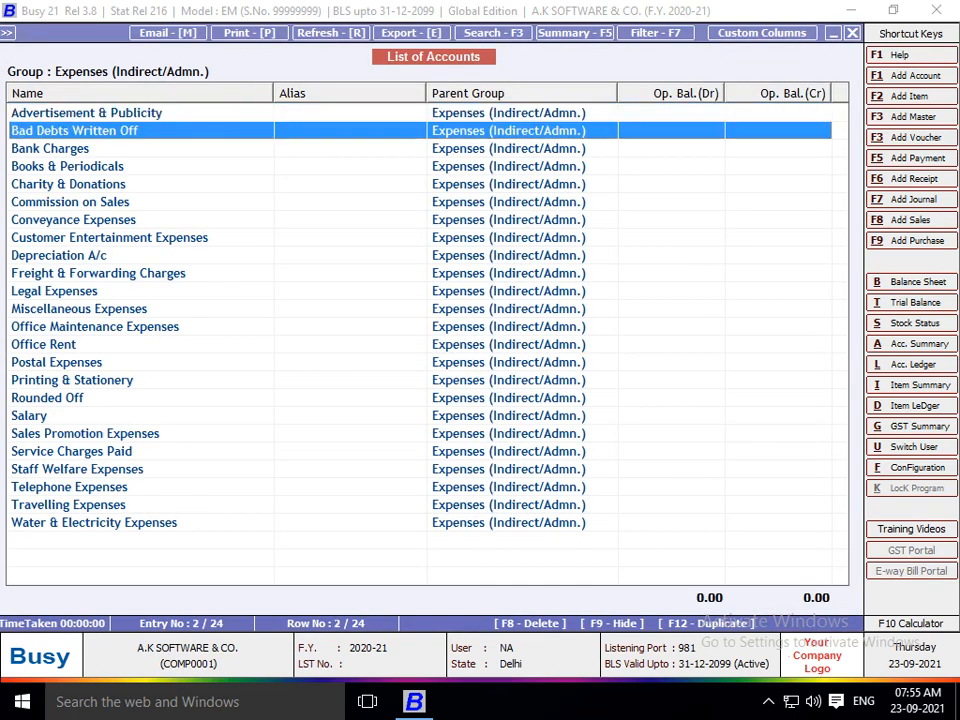
Enable budgets for Charity & Donations with a 50,000 annual budget (4,166.67 monthly) and save.
key("Down")
key("Down")
key("Down")
key("Return")
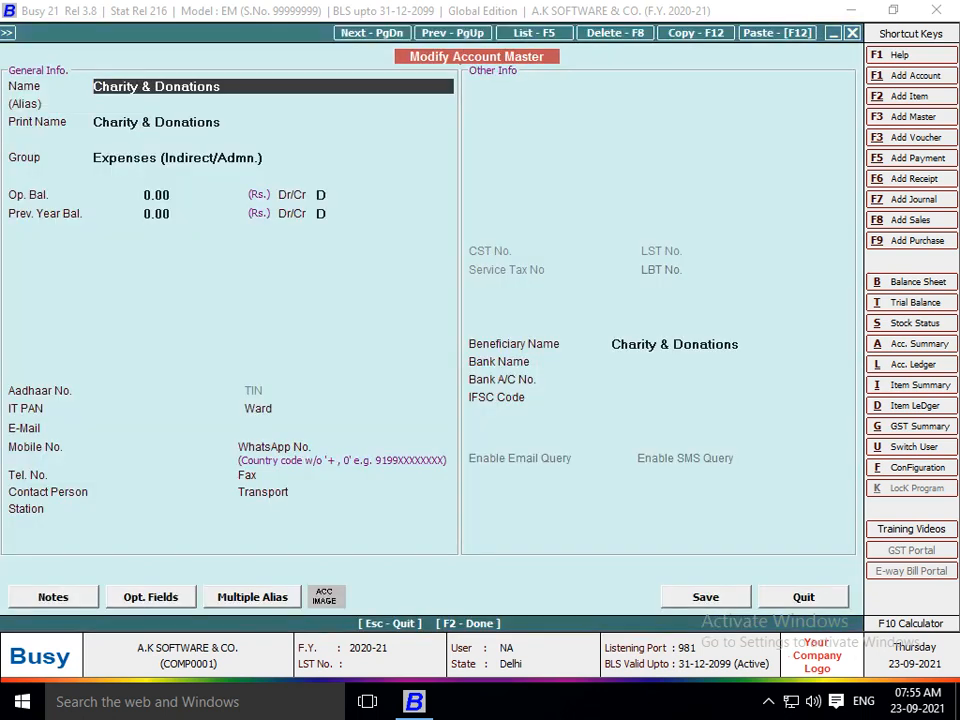
key("Return")
key("F2")
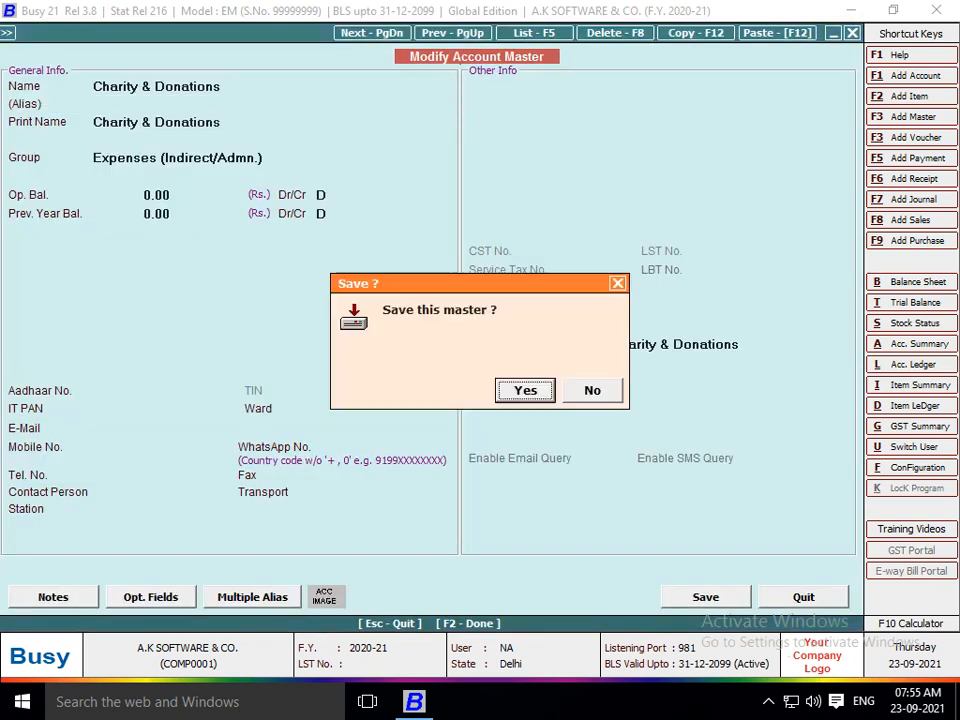
key("Right")
key("Return")
key("Return")
key("Return")
key("Return")
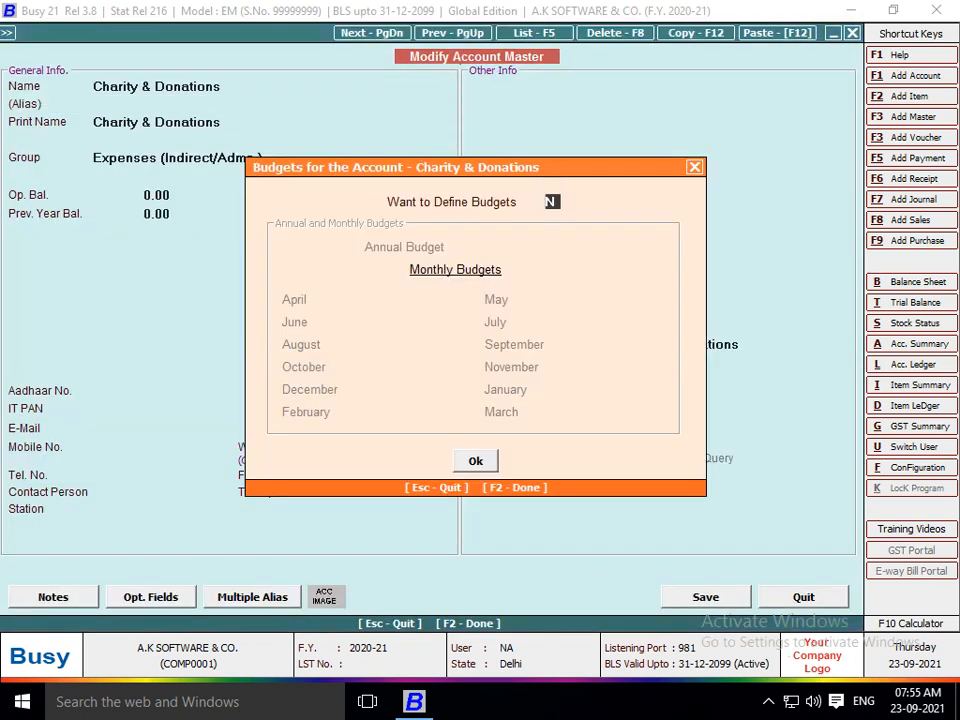
type("Y")
key("Return")
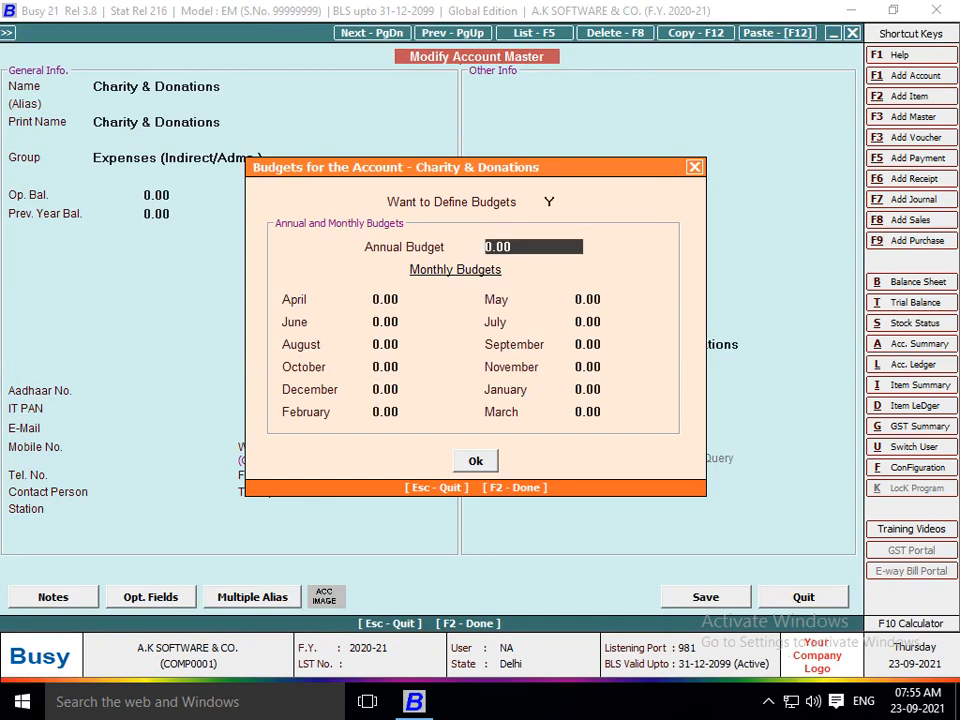
type("50,0")
type("00")
key("Return")
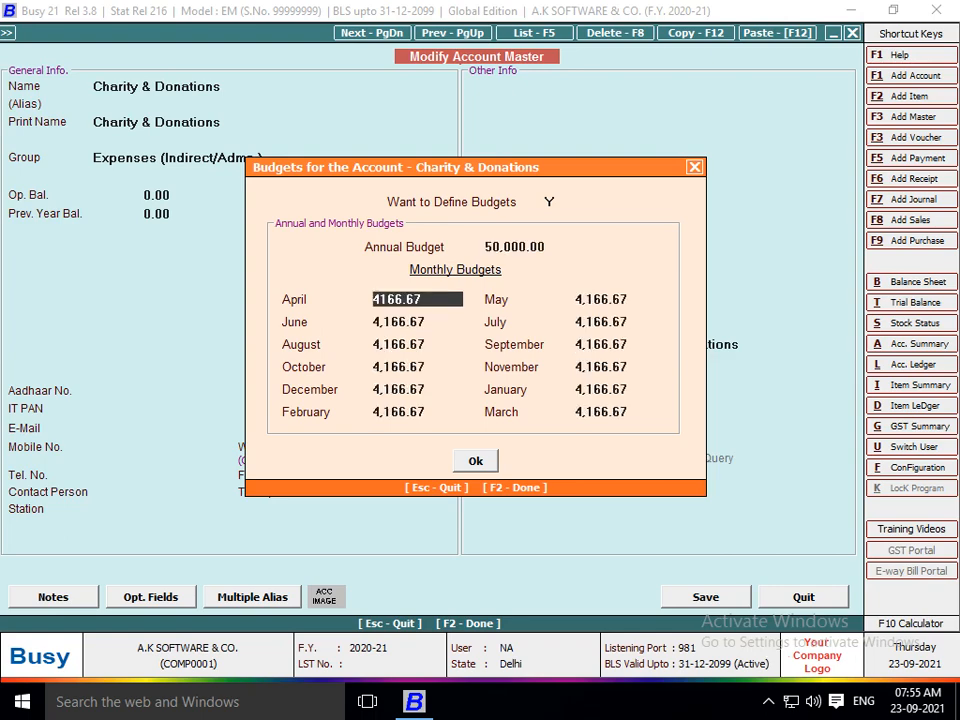
key("Return")
key("Return")
key("Return")
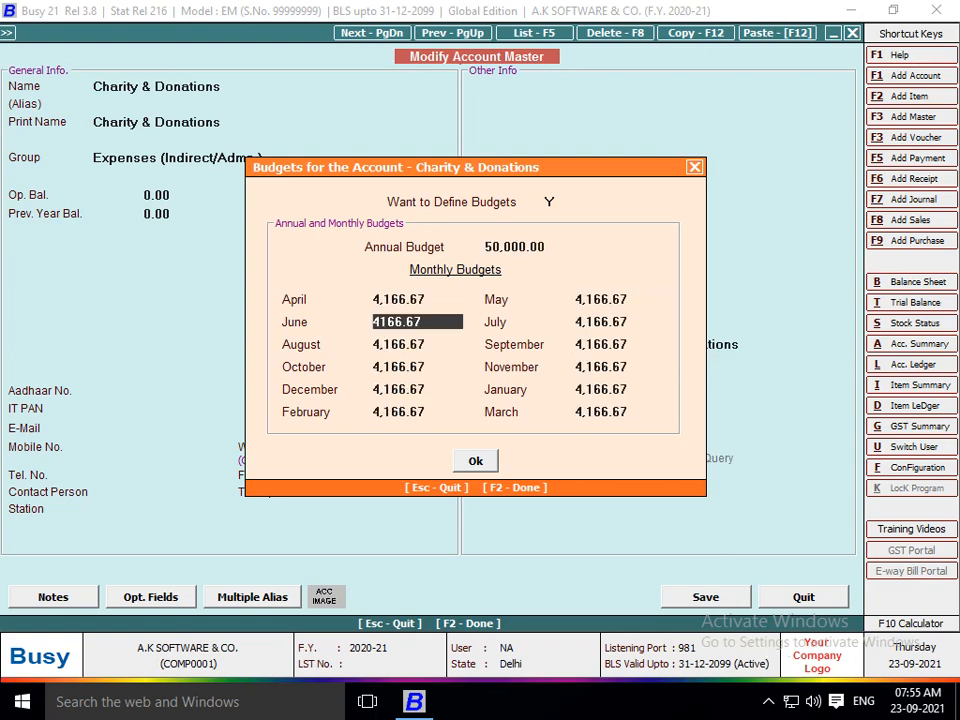
key("F2")
key("F2")
key("Return")
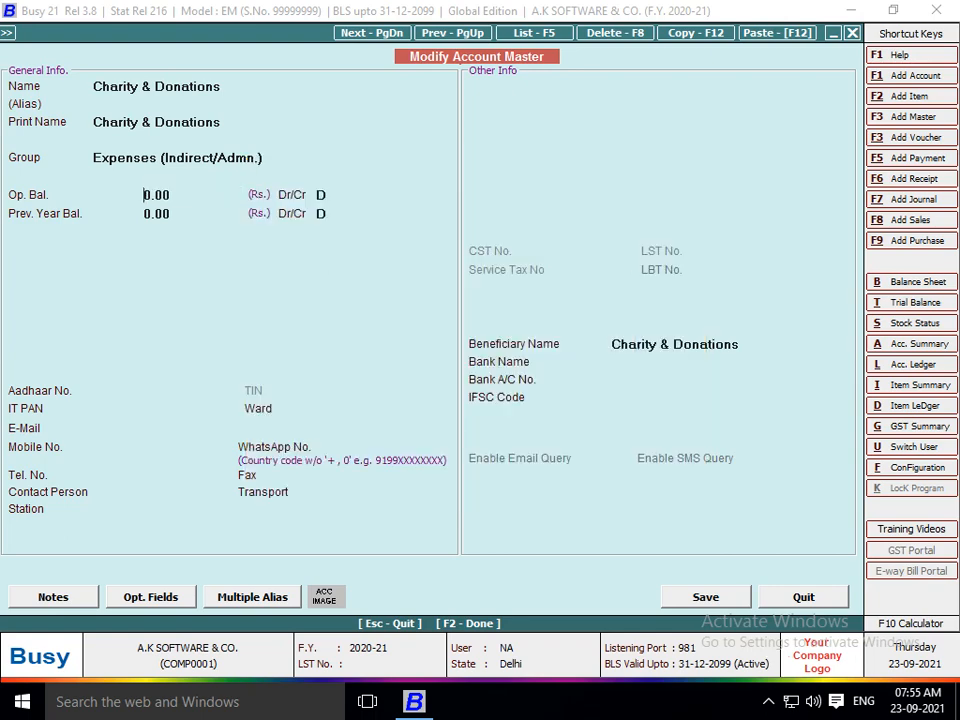
key("Down")
key("Down")
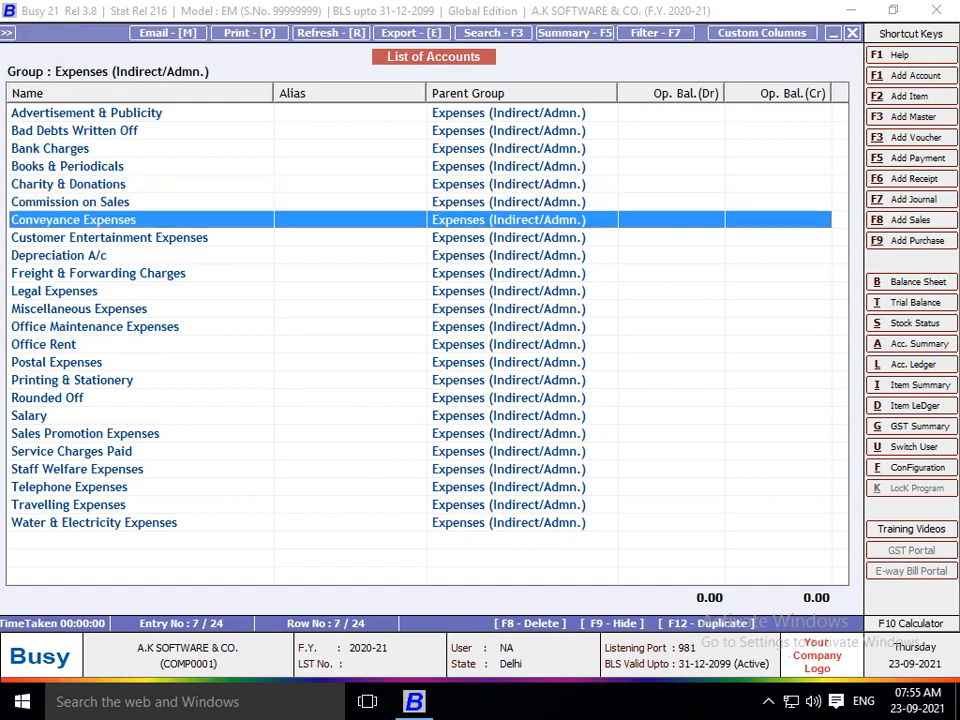
Enable budgets for Conveyance Expenses with a 3,00,000 annual budget and save.
key("Return")
key("Return")
key("Return")
key("Return")
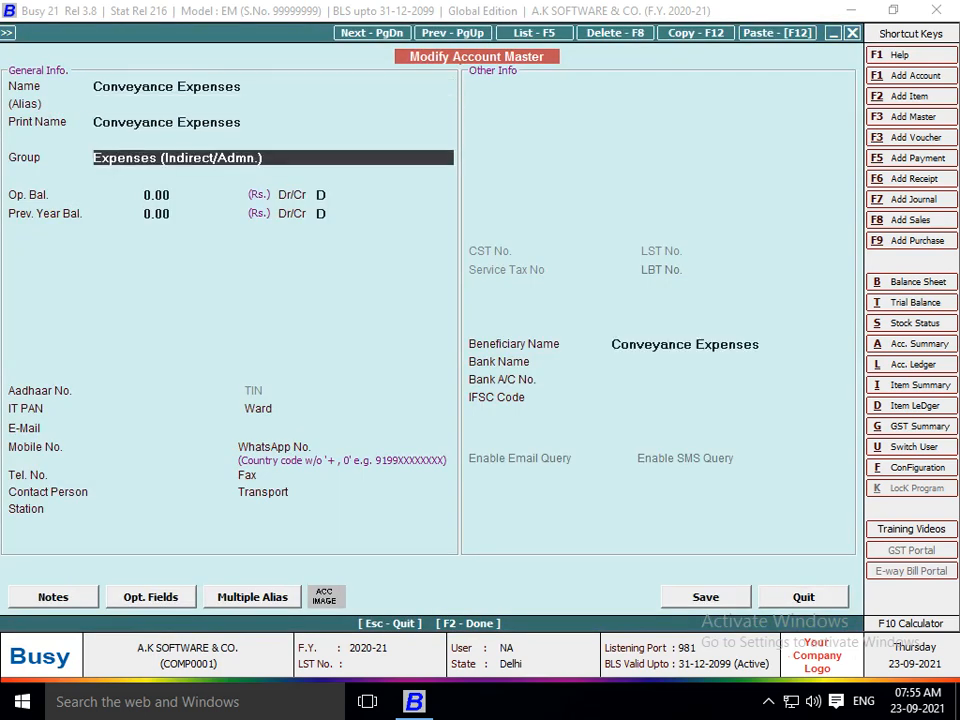
type("Y")
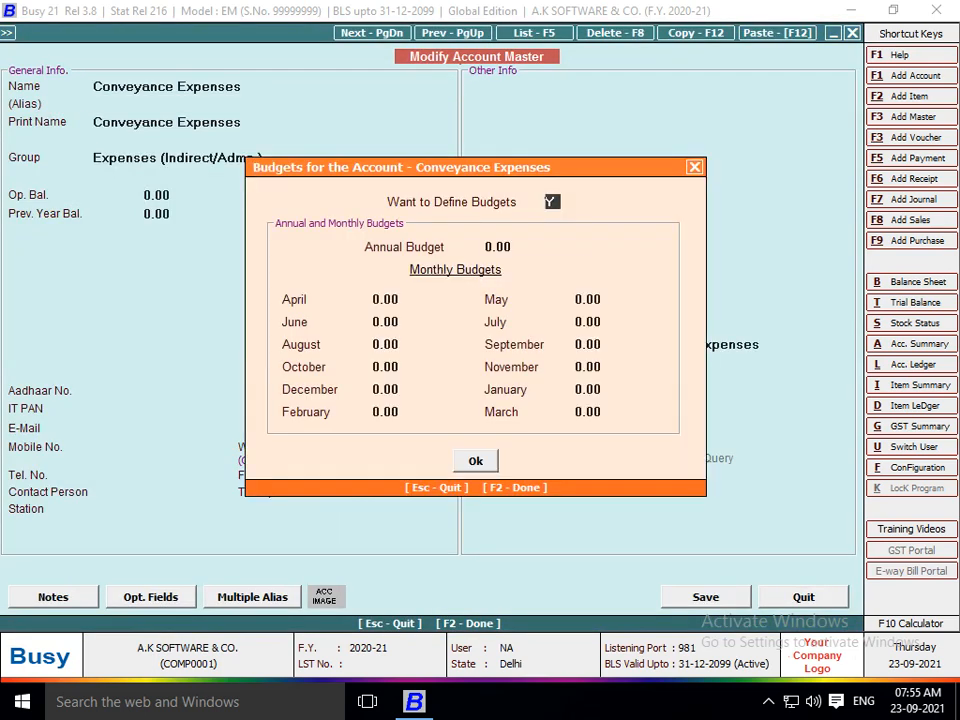
key("Return")
type("3,00,00")
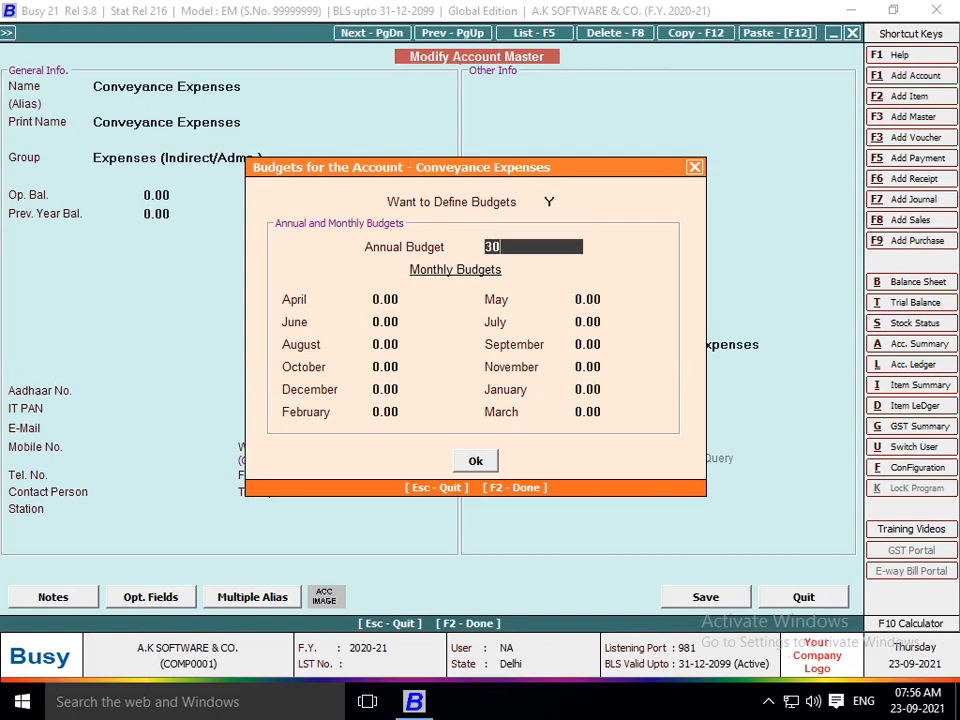
type("000")
key("Return")
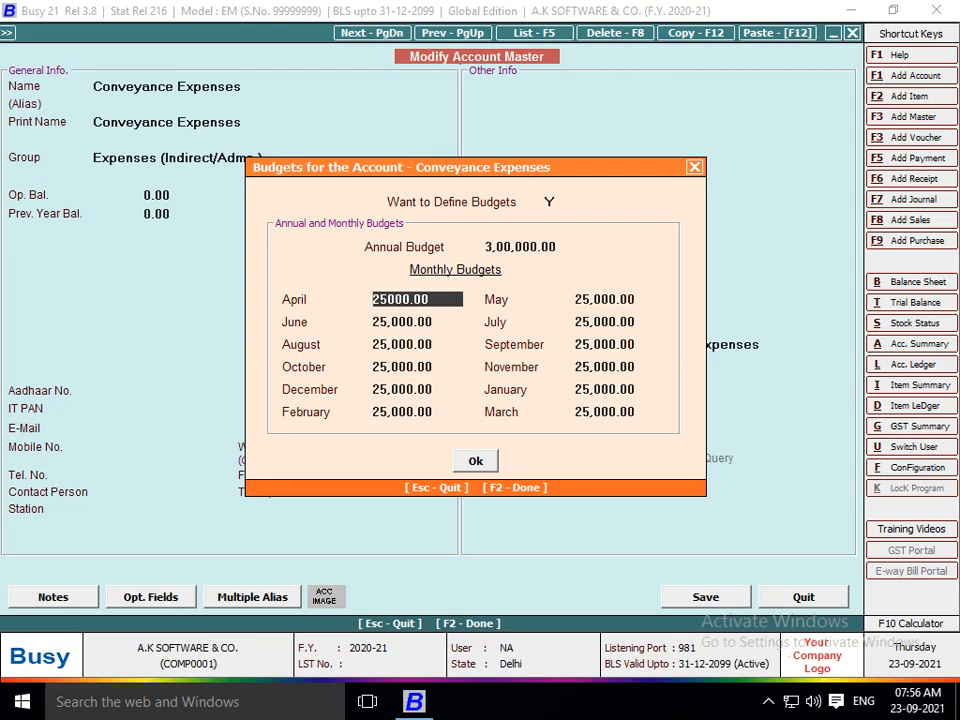
key("Return")
key("Return")
key("Return")
key("F2")
key("F2")
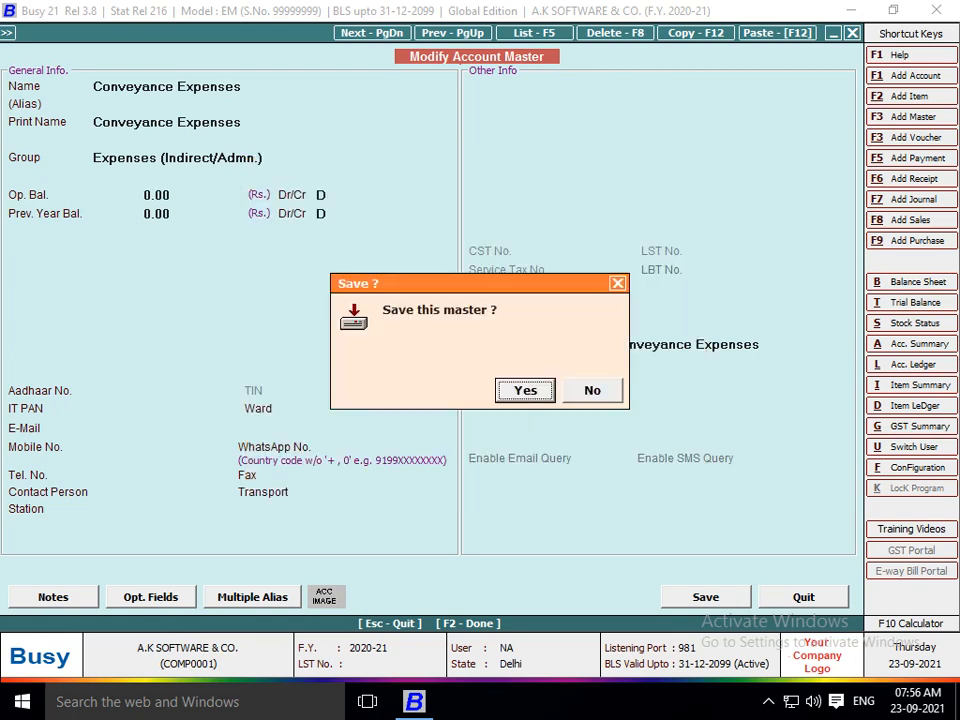
key("Return")
Find Office Maintenance Expenses in the expense accounts list and open it.
key("Down")
key("Down")
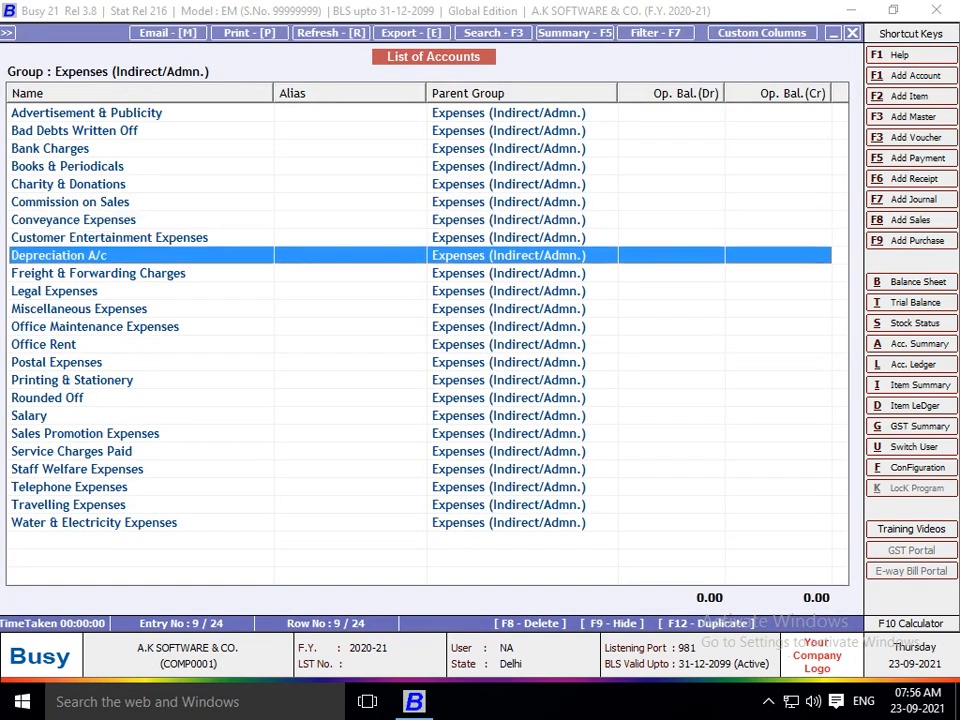
key("Down")
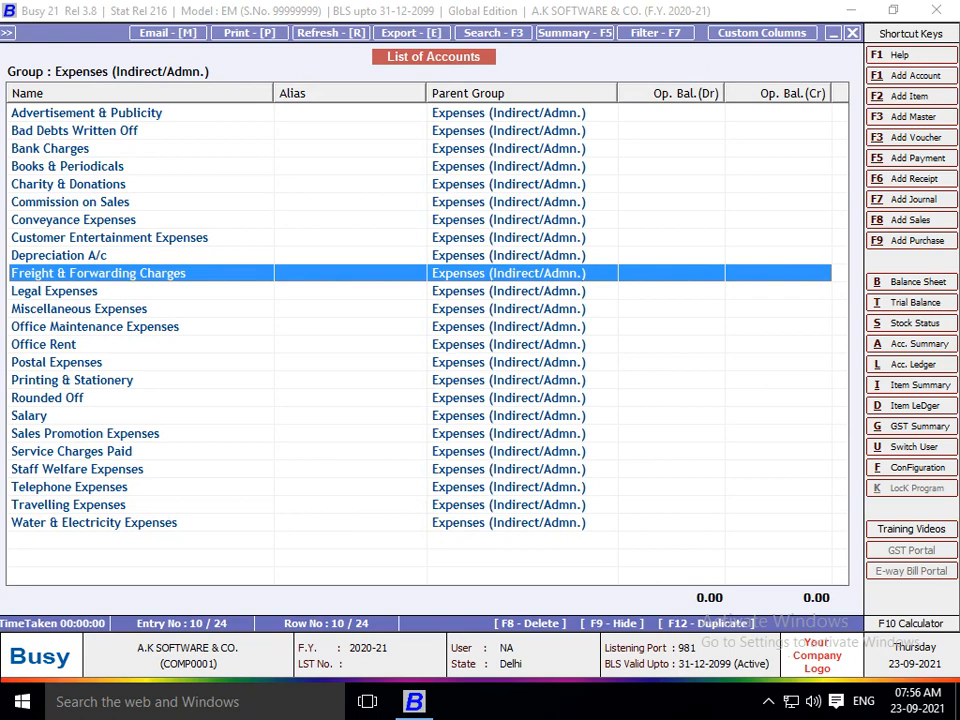
key("Down")
key("Down")
key("Down")
key("Down")
key("Down")
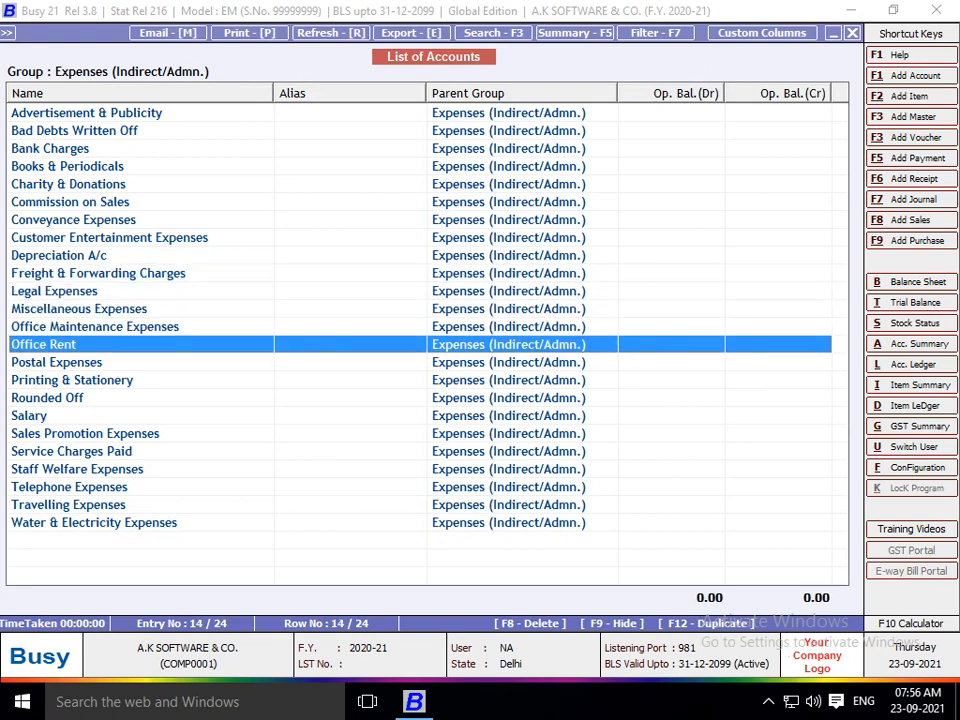
key("Up")
key("Down")
key("Down")
key("Down")
key("Up")
key("Up")
key("Up")
key("Up")
key("Up")
key("Down")
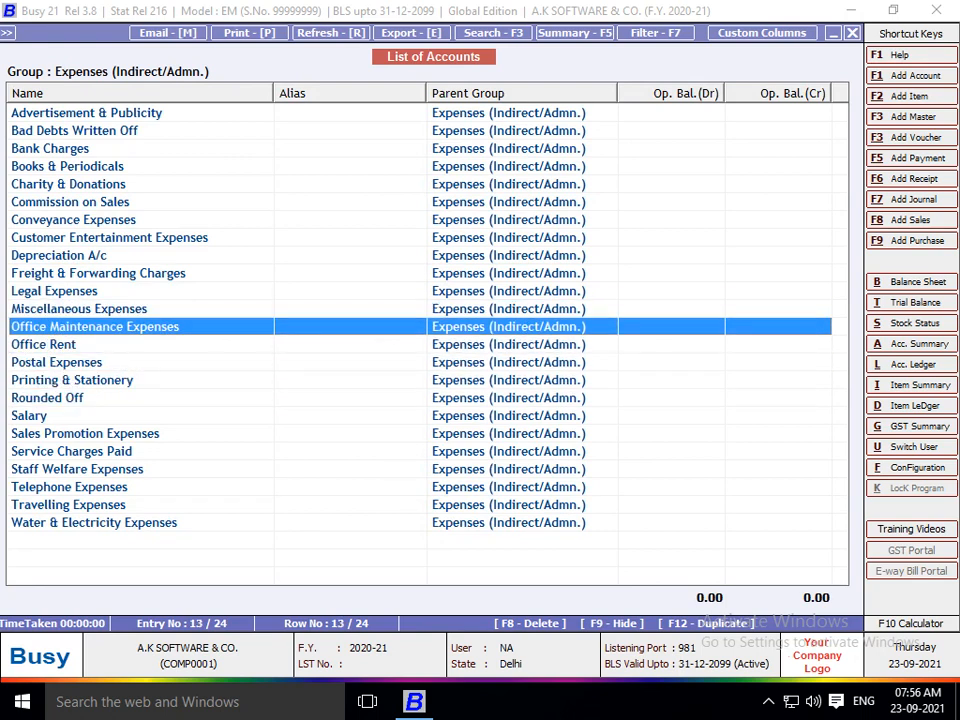
key("Return")
key("Return")
Give Office Maintenance Expenses a 1,50,000 annual budget and save it.
key("Return")
key("Return")
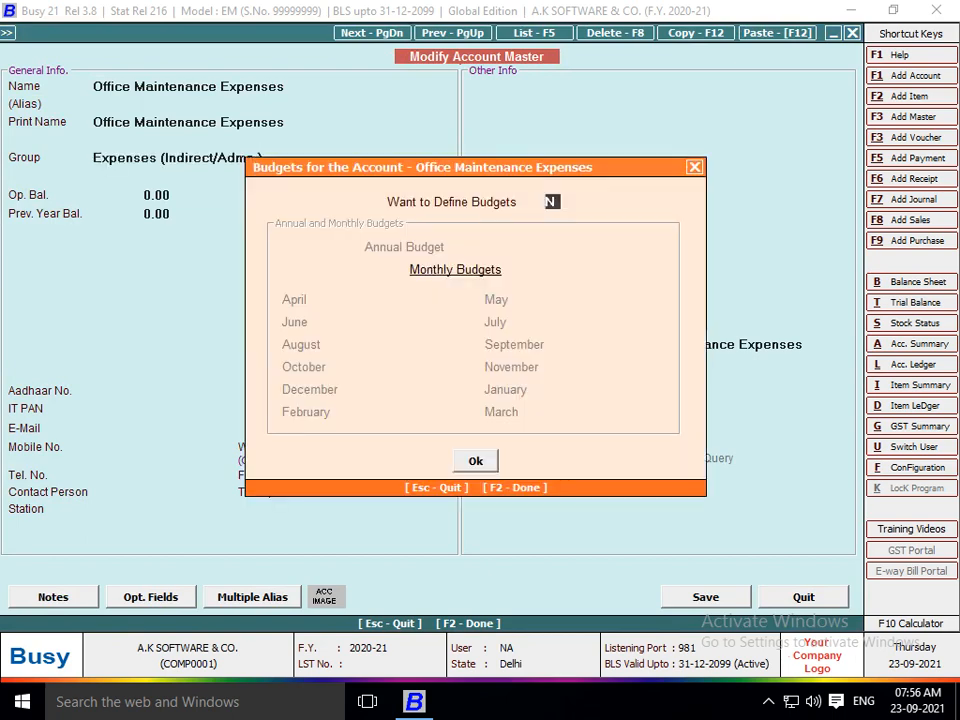
type("Y")
key("Return")
key("Up")
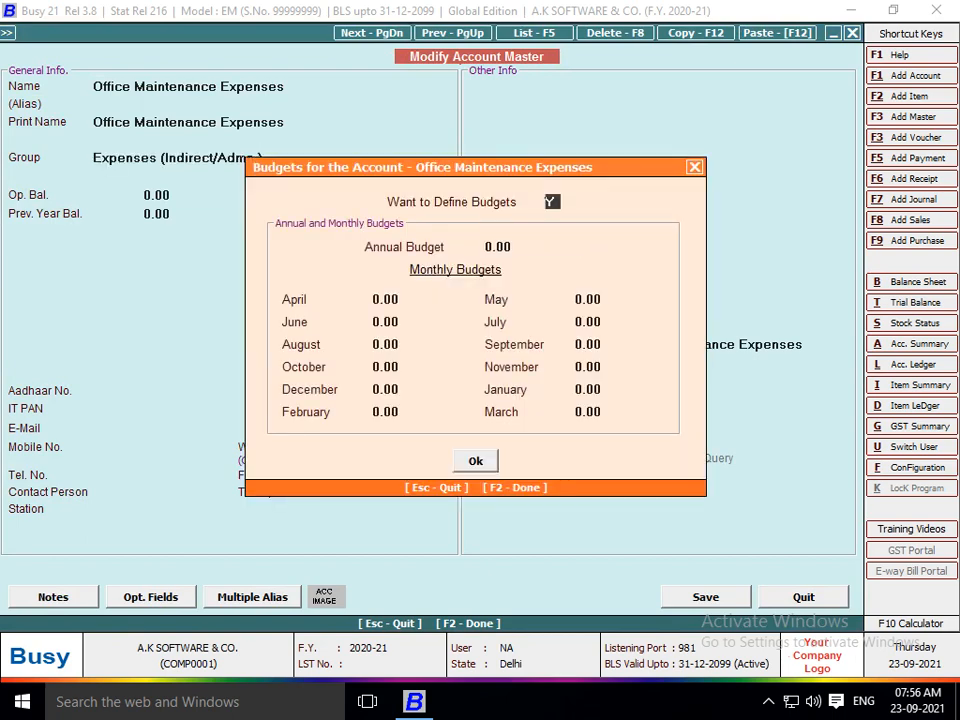
key("Return")
type("1,5")
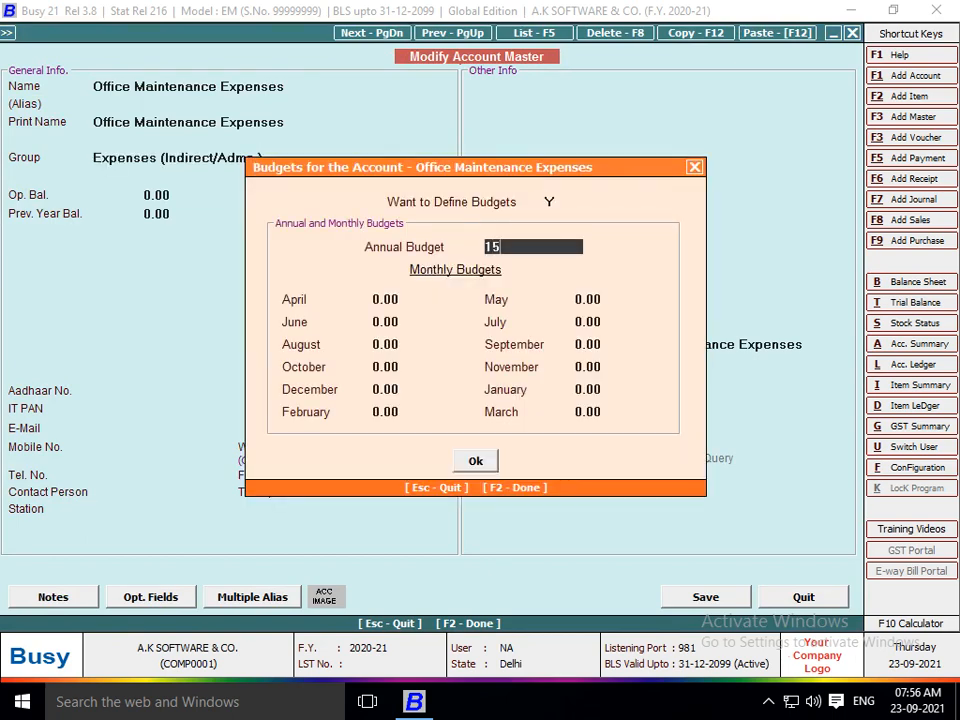
type("0,000")
key("Return")
key("Return")
key("Return")
key("Return")
key("Return")
key("F2")
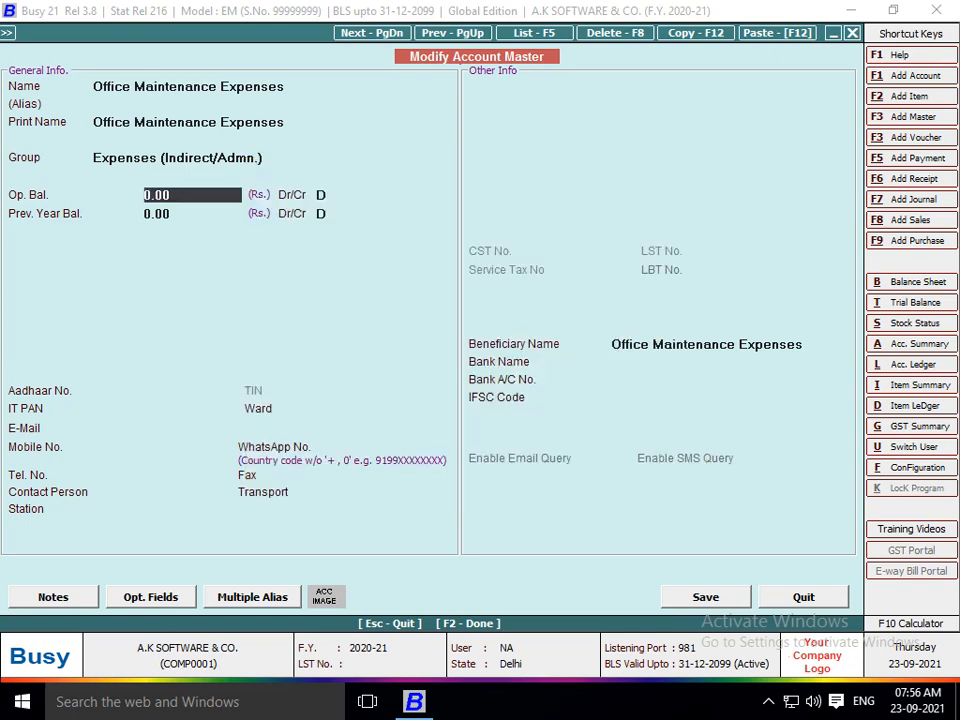
key("F2")
key("Return")
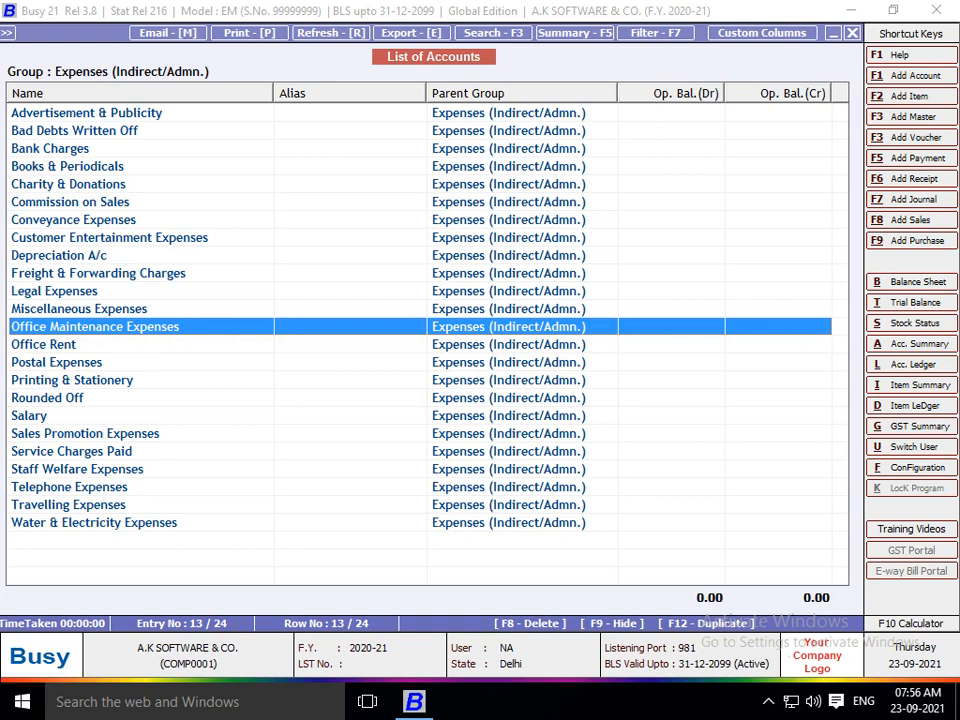
Start a new Payment voucher from the Transactions menu.
key("Escape")
key("Escape")
key("Escape")
key("Escape")
key("Escape")
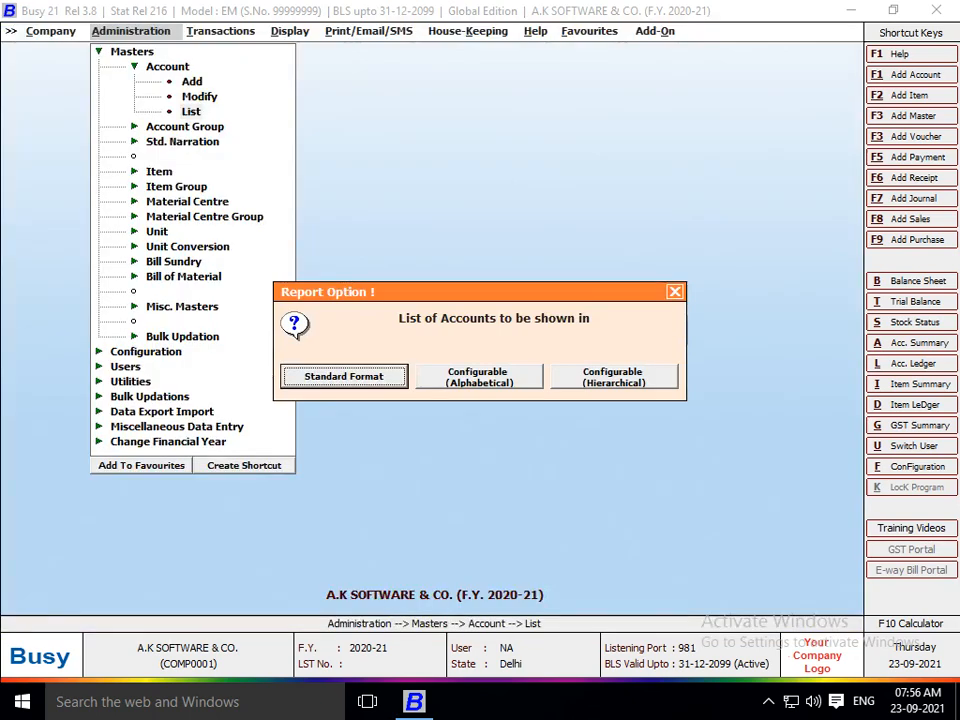
key("Right")
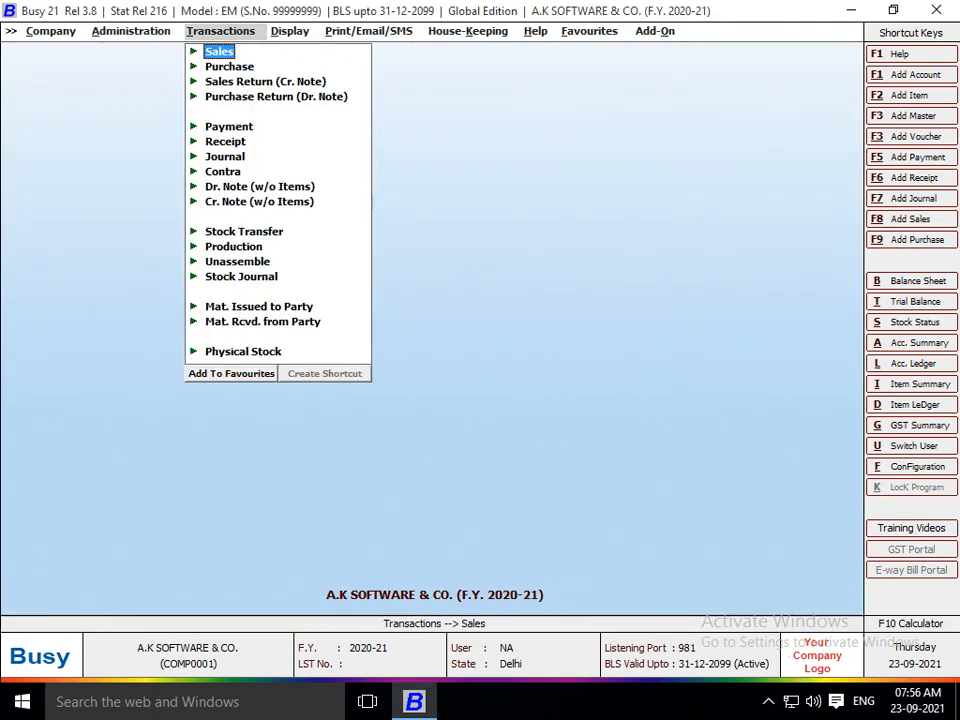
key("Down")
key("Down")
key("Down")
key("Down")
key("Down")
key("Up")
key("Return")
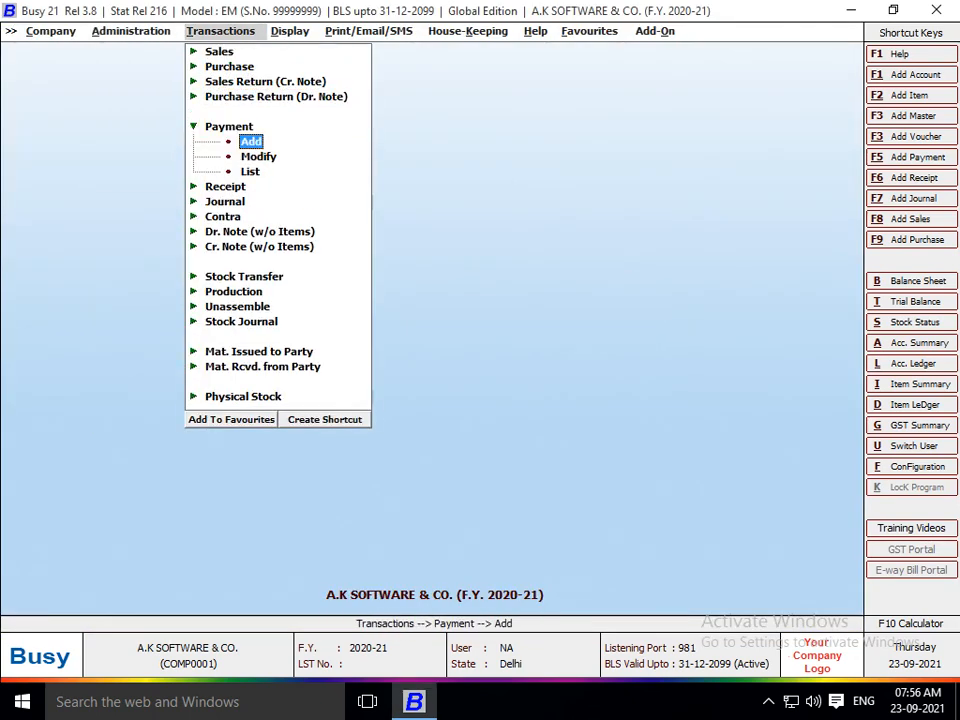
key("Return")
key("Return")
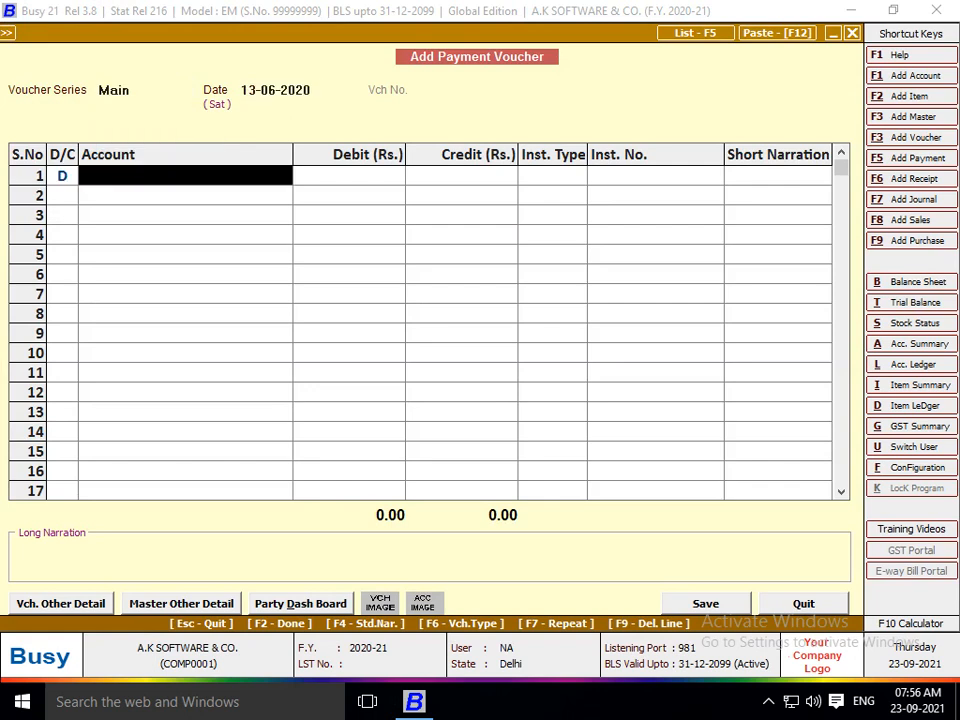
Set the payment voucher date to 15-04-2020.
key("Up")
type("1.")
key("BackSpace")
key("BackSpace")
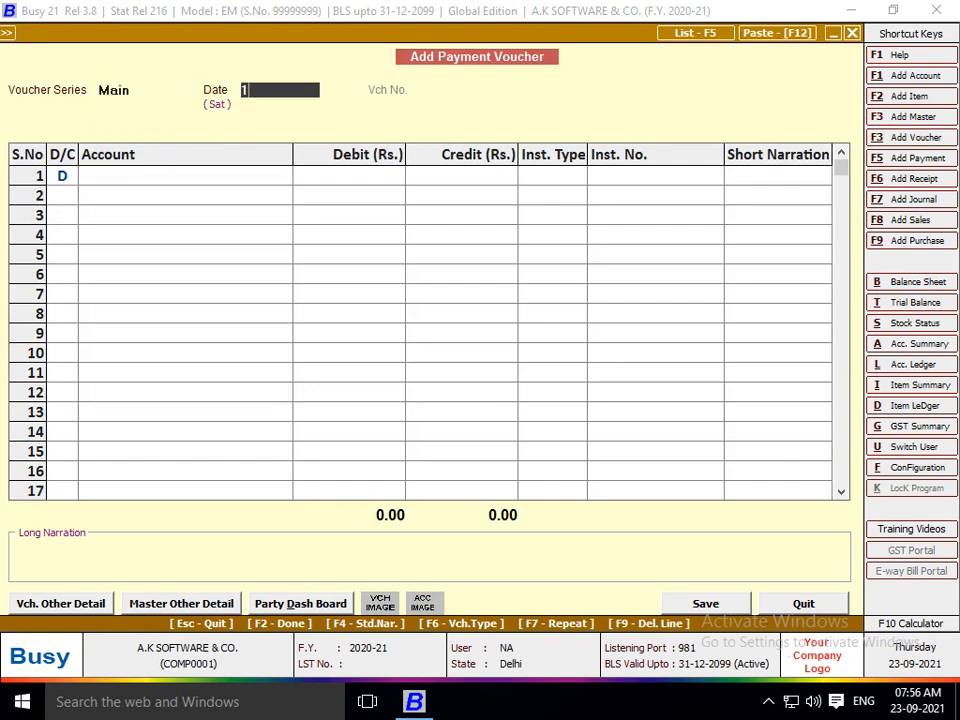
type("25.4")
key("Return")
key("Return")
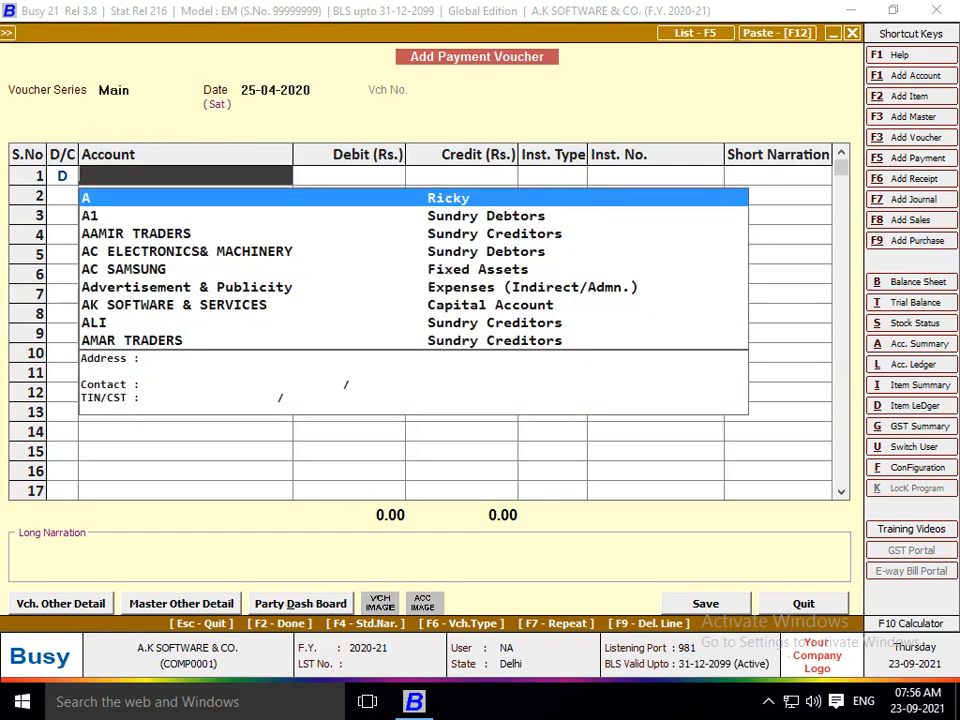
key("Return")
key("Up")
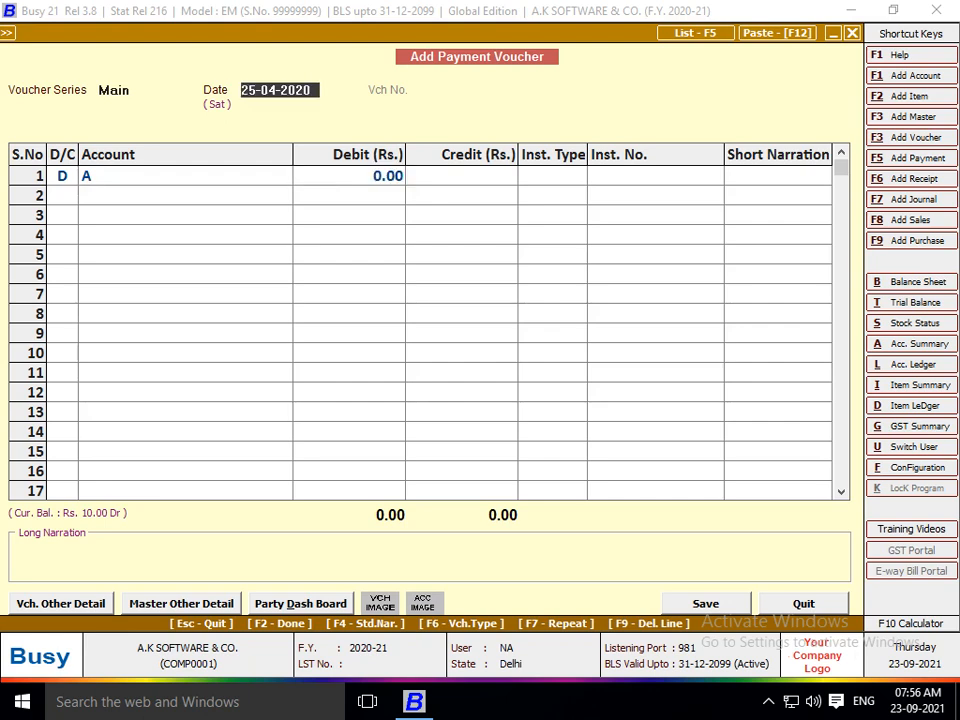
type("4")
key("Return")
key("Up")
type("29")
key("BackSpace")
key("BackSpace")
type("15")
key("Return")
Debit Conveyance Expenses 8,500 and save the voucher.
key("Left")
type("con")
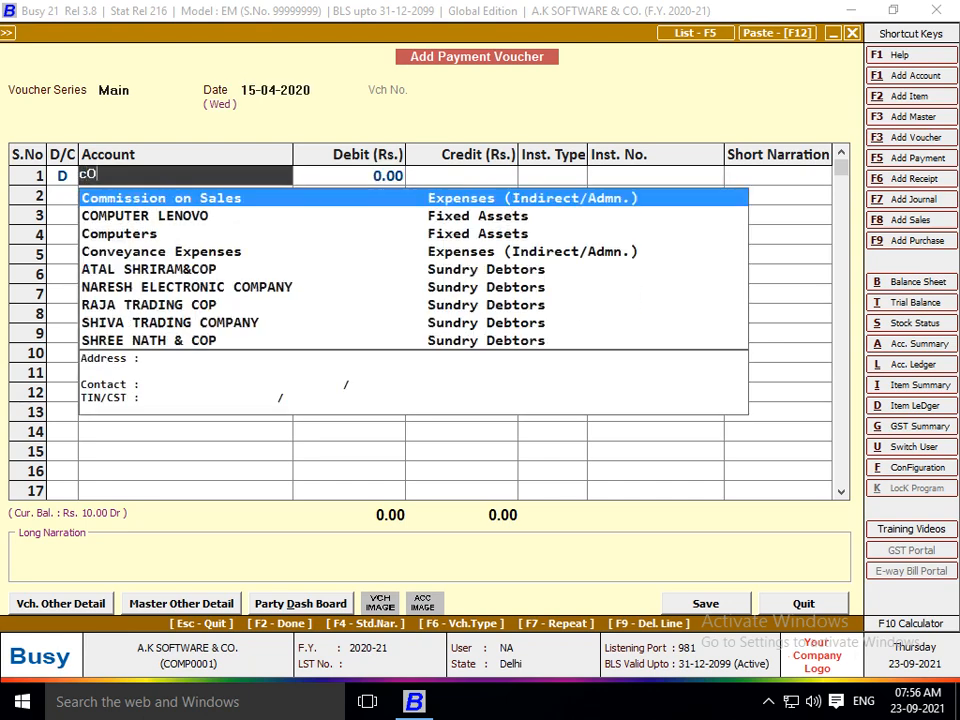
key("Return")
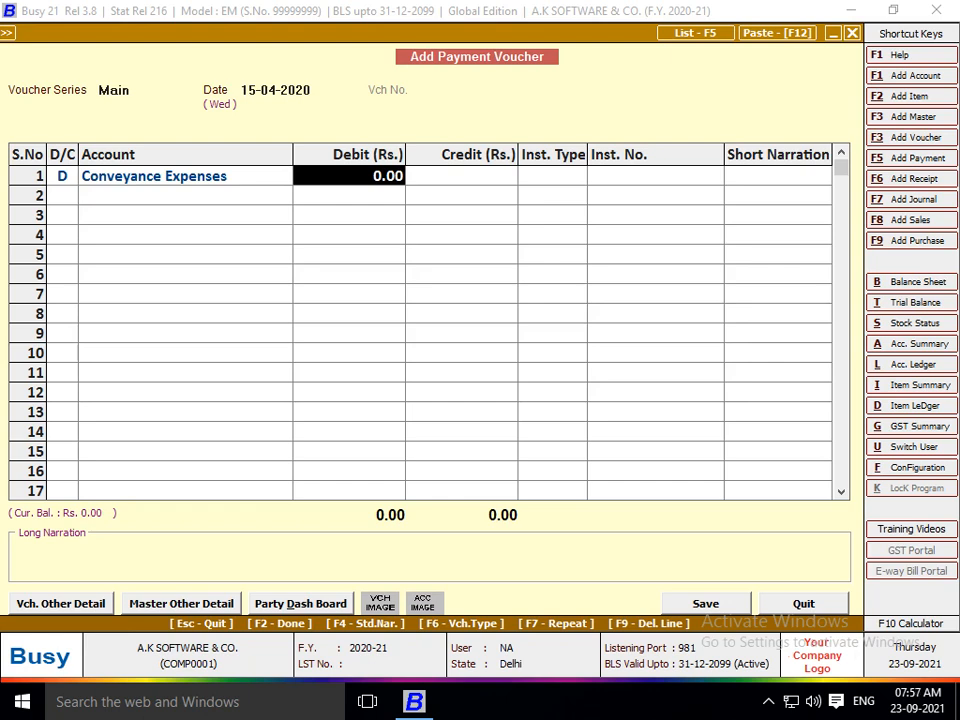
type("8500")
key("Return")
key("Return")
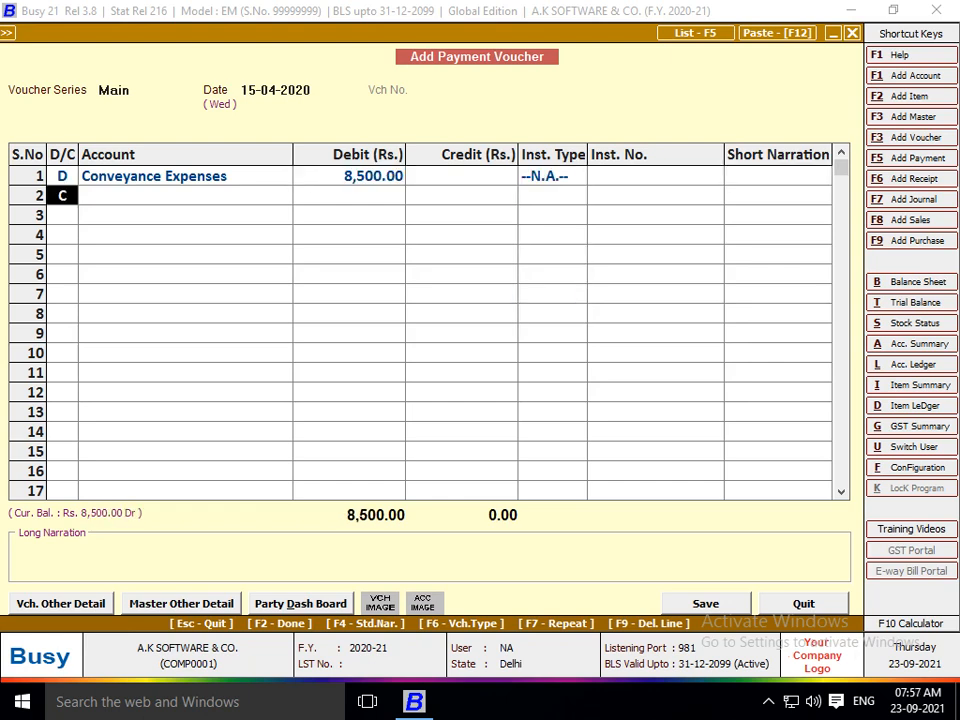
key("Return")
key("Return")
key("Return")
key("Return")
key("Return")
key("Return")
key("Return")
key("Return")
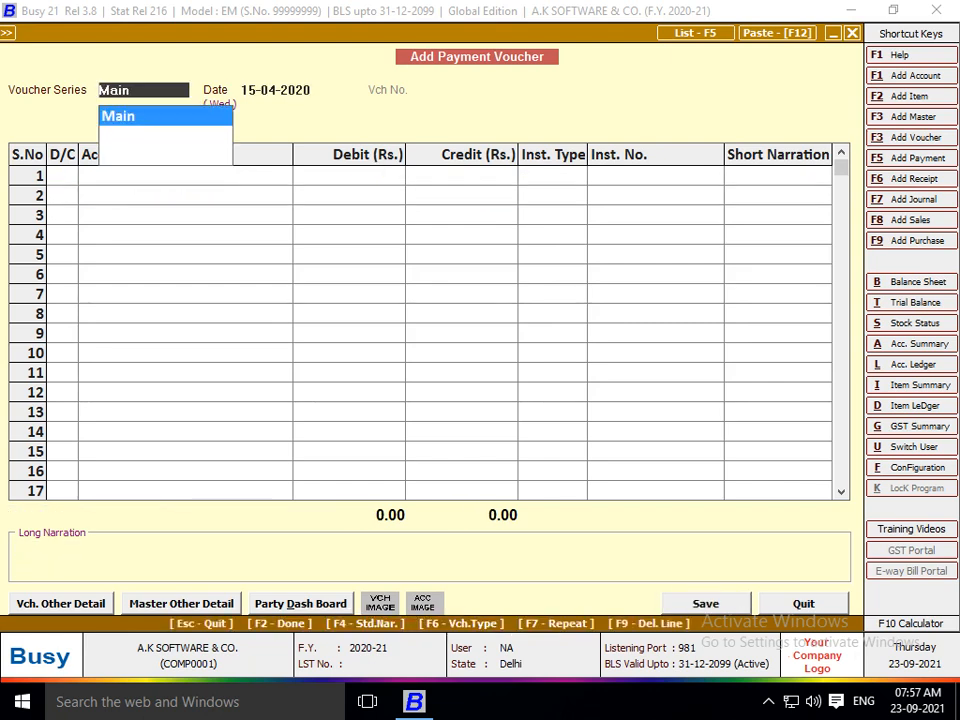
key("Return")
Record a 20,000 Conveyance Expenses payment from Cash on 25-04-2020, accepting the budget-limit warning.
type("2")
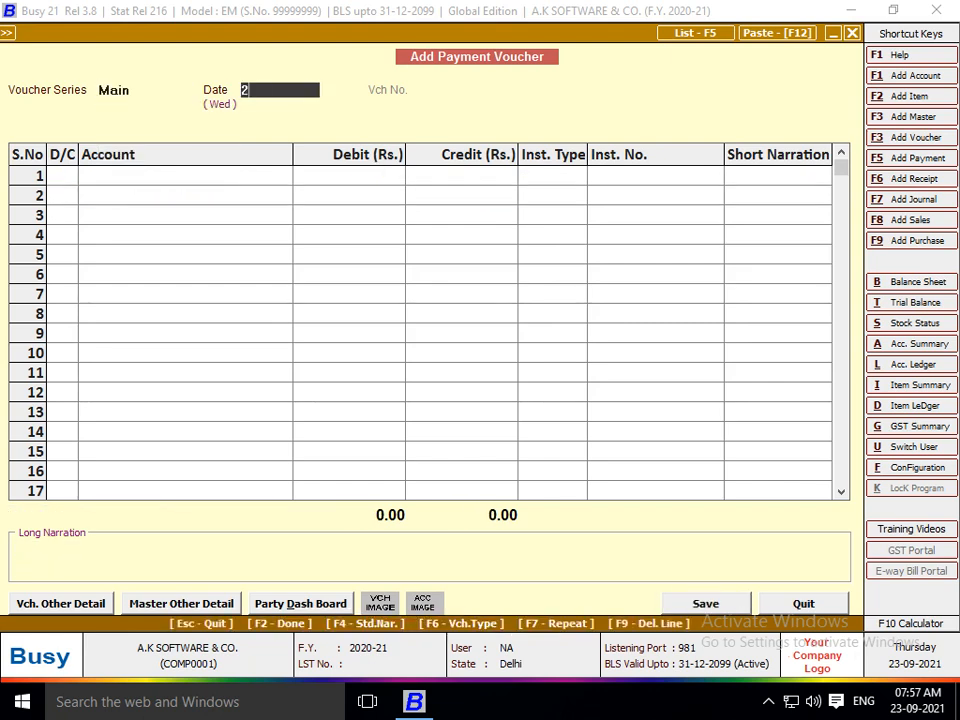
type("5")
key("Return")
key("Return")
type("CO")
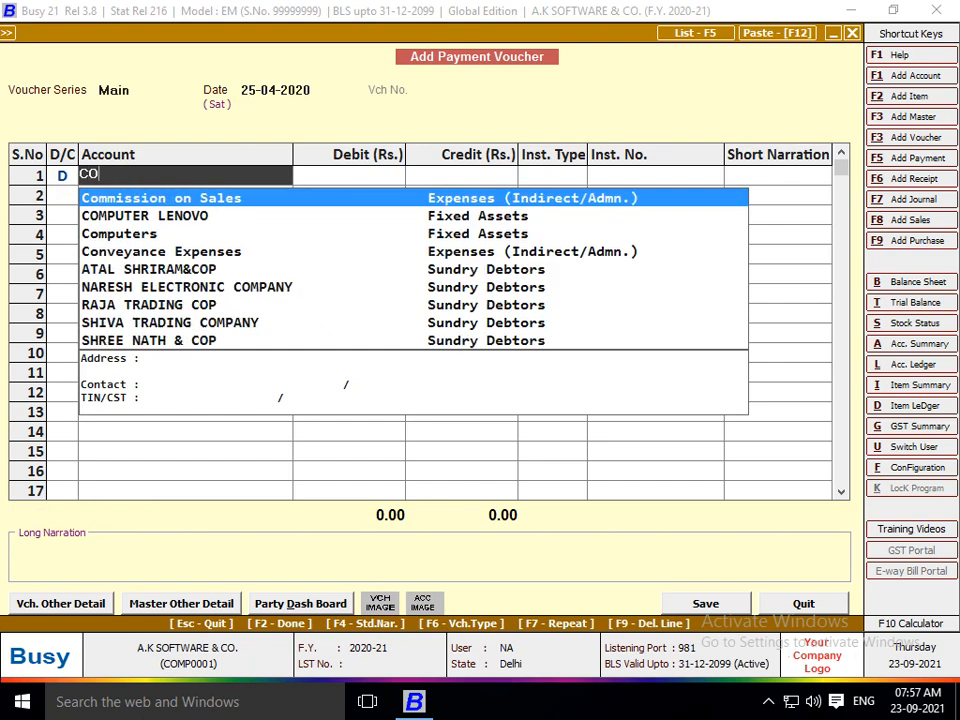
key("Return")
key("shift+Tab")
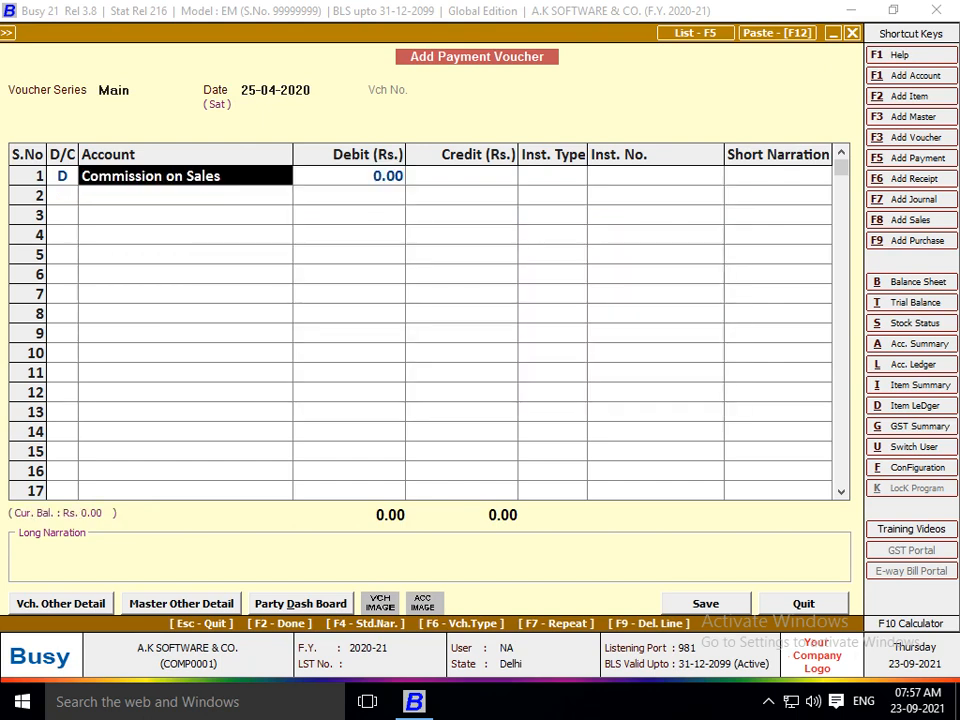
type("CON")
key("Return")
type("2500")
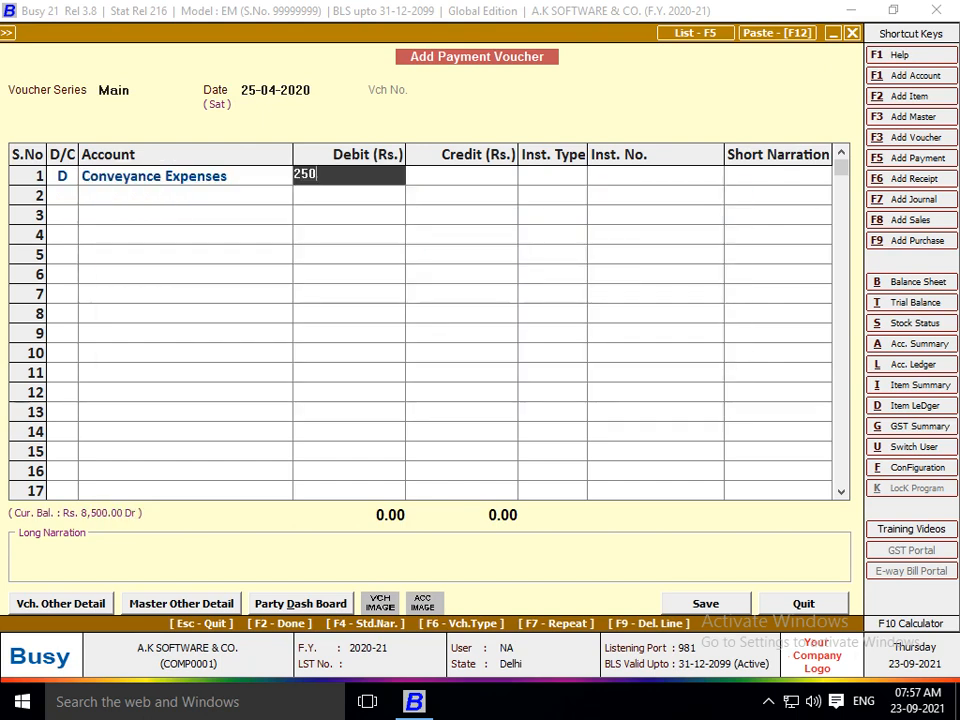
key("BackSpace")
key("BackSpace")
key("BackSpace")
type("0000")
key("Return")
key("Return")
key("Return")
key("Return")
key("Return")
key("Return")
key("Return")
key("Return")
key("Return")
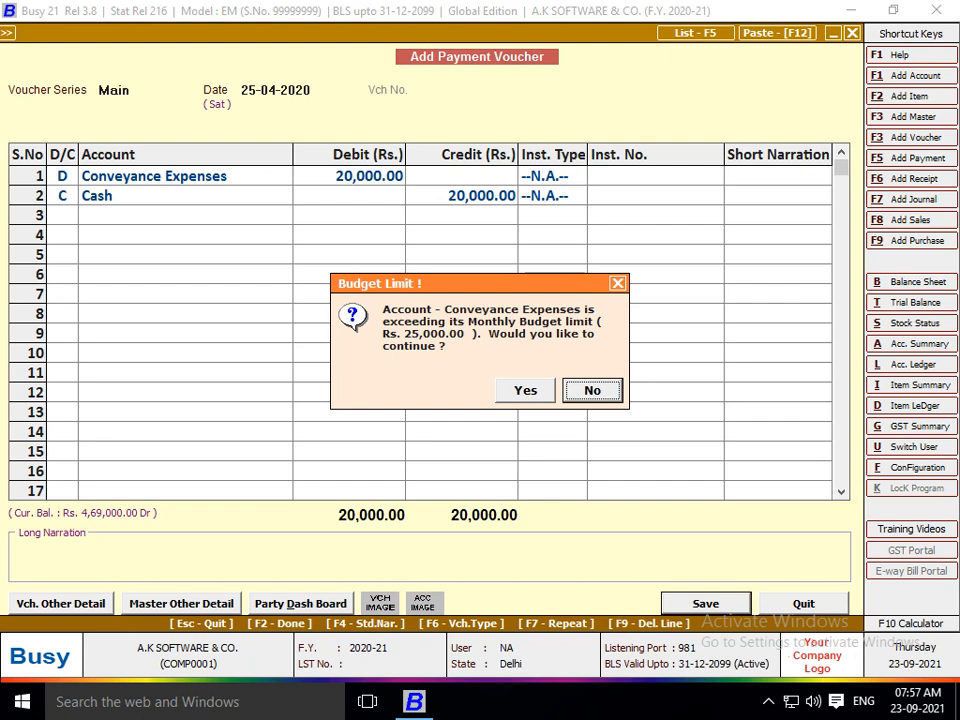
key("Left")
key("Return")
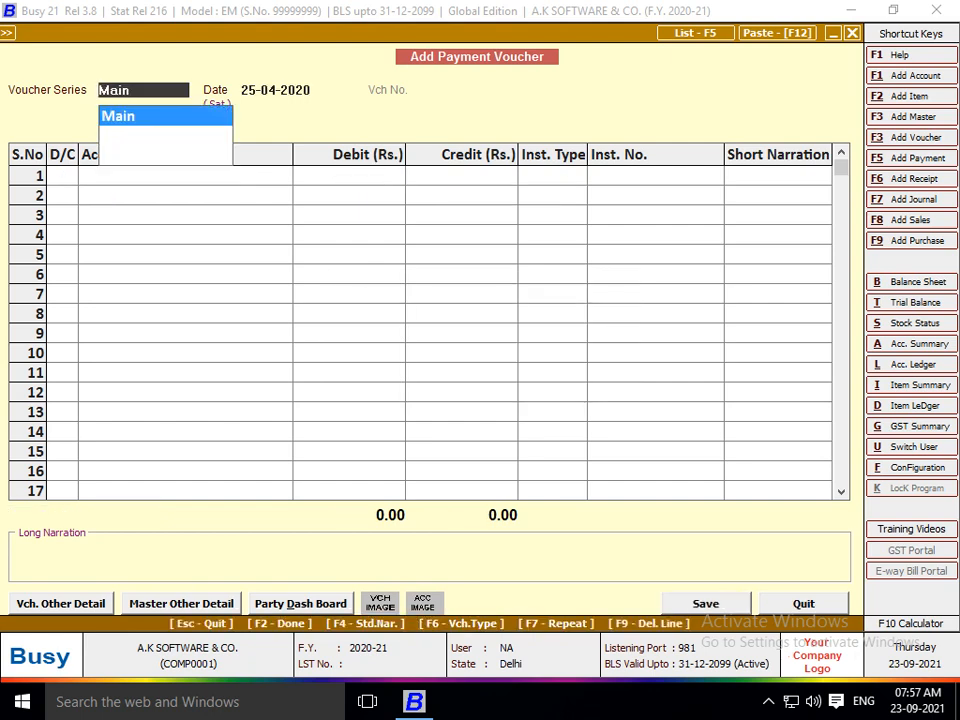
key("Escape")
key("Escape")
key("Escape")
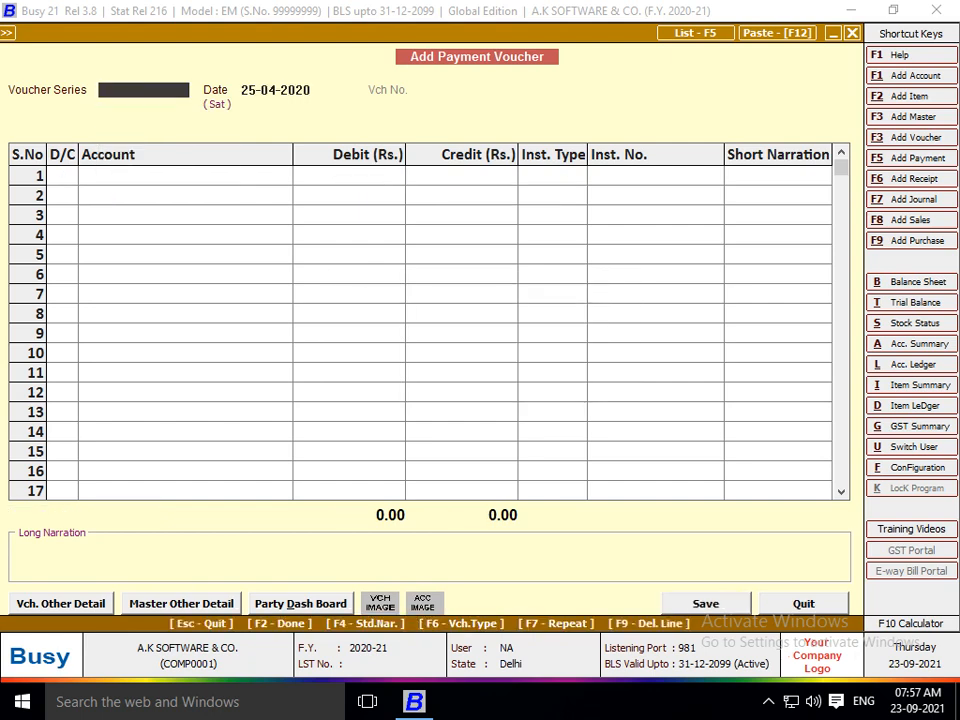
Open the Budget Variance report under Display > MIS Reports.
key("Right")
key("Down")
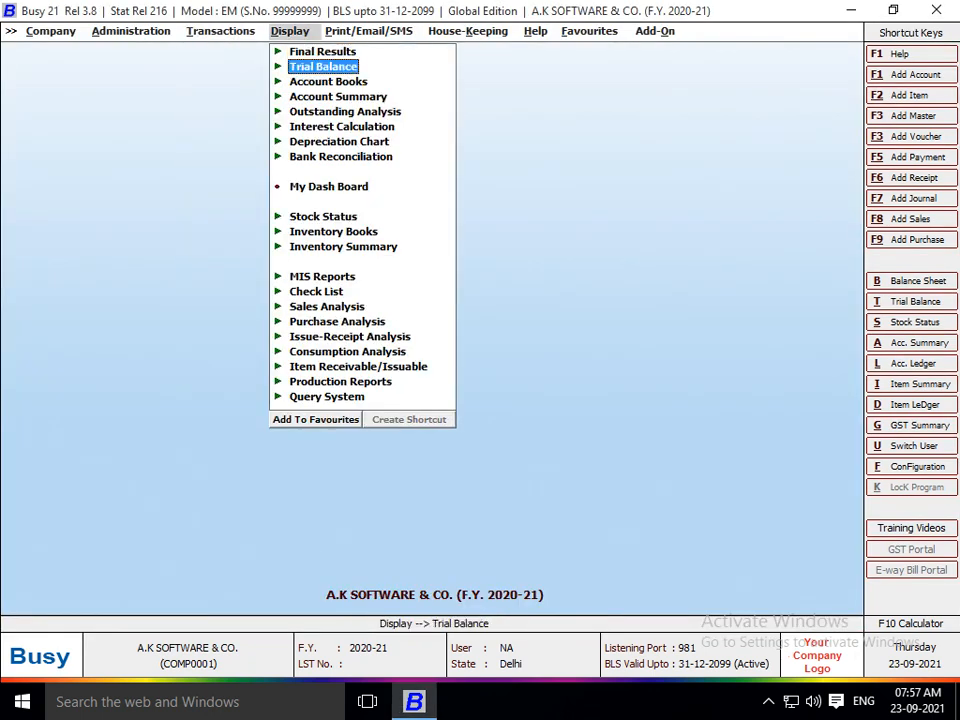
key("Down")
key("Down")
key("Down")
key("Down")
key("Down")
key("Down")
key("Down")
key("Down")
key("Down")
key("Down")
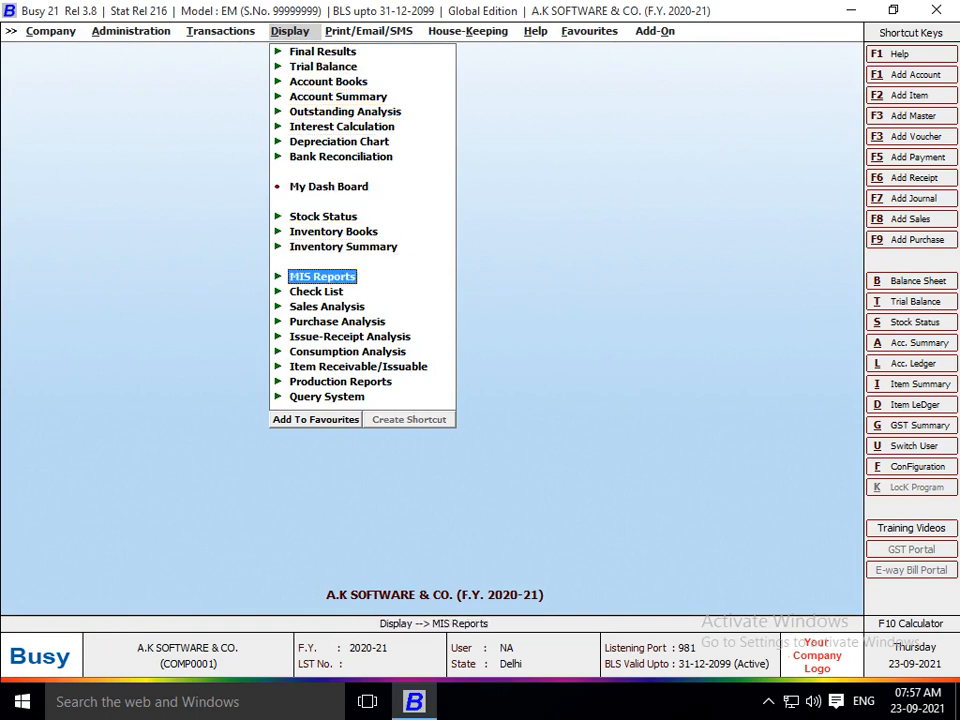
key("Return")
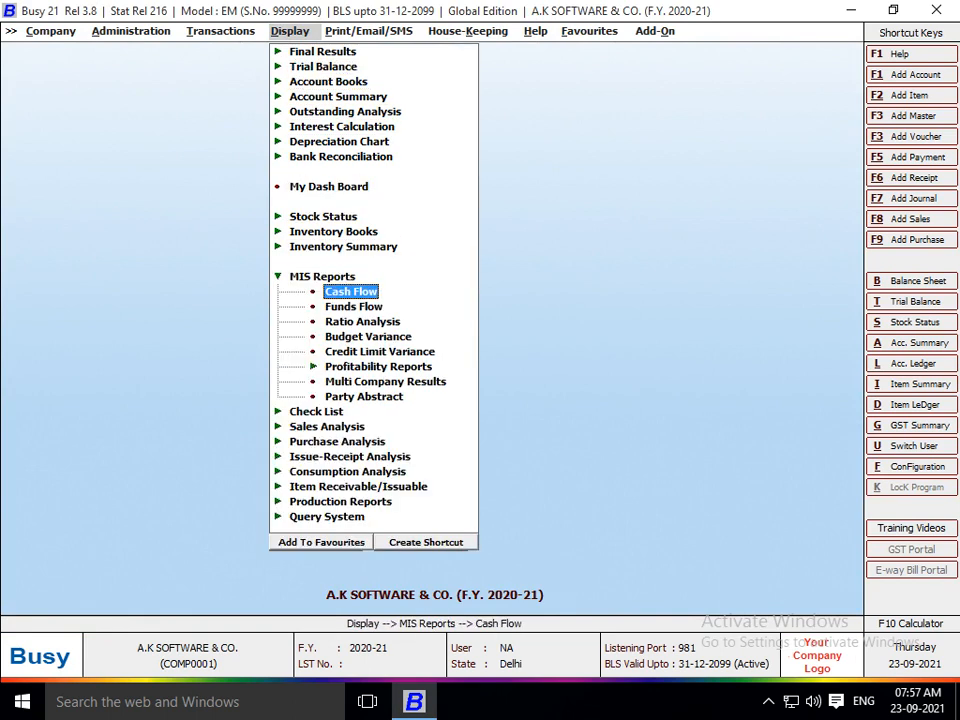
key("Down")
key("Down")
key("Down")
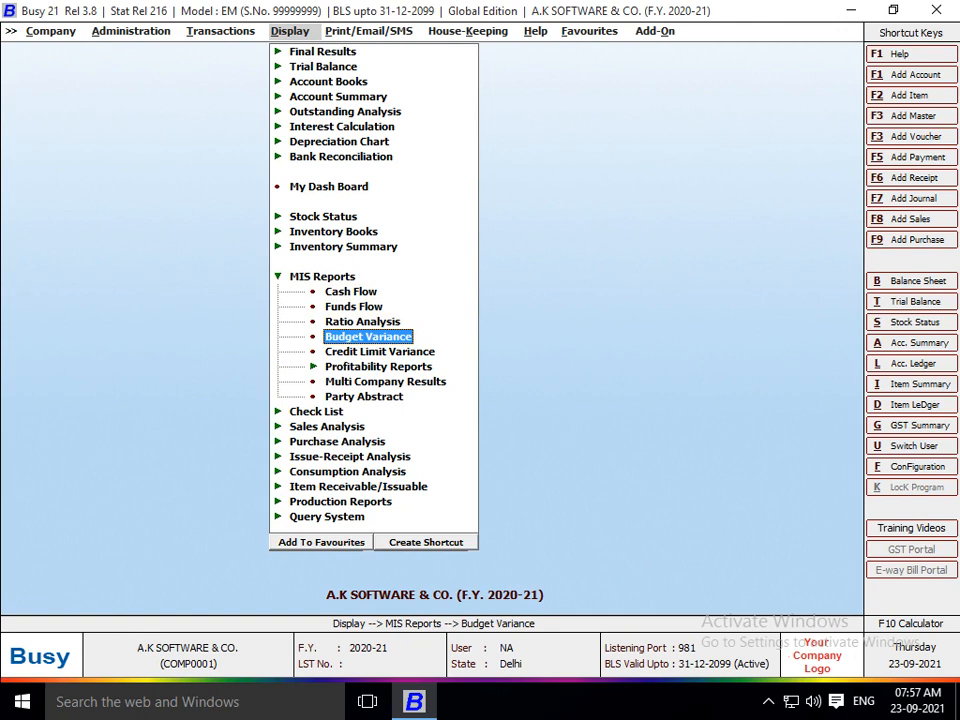
key("Return")
Run the report for All Accounts and All Heads from April to March.
key("Right")
key("Left")
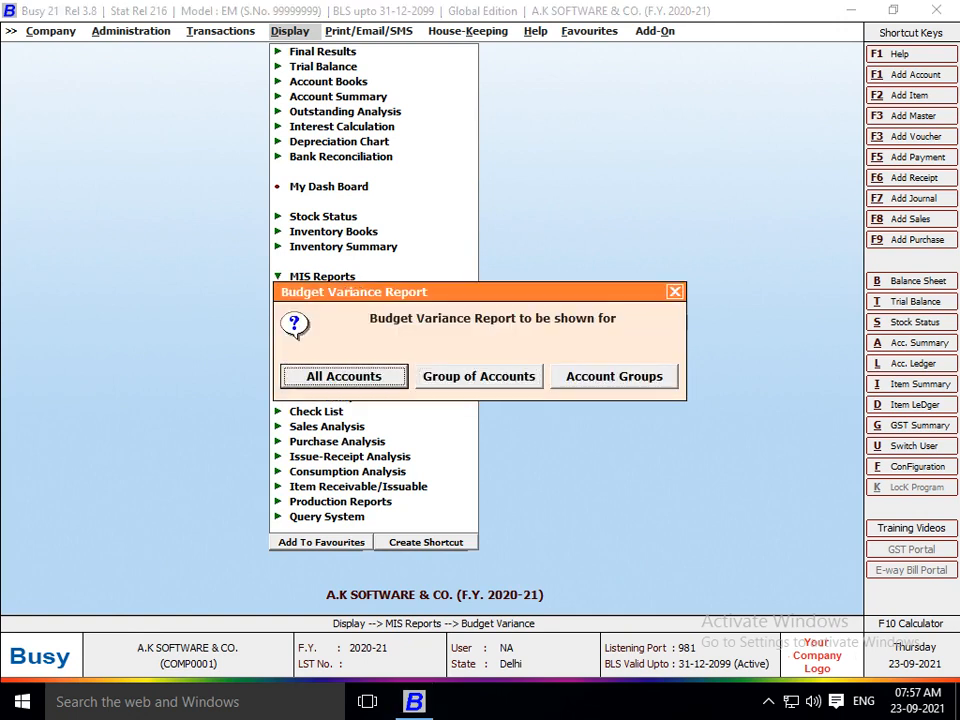
key("Right")
key("Left")
key("Return")
key("Right")
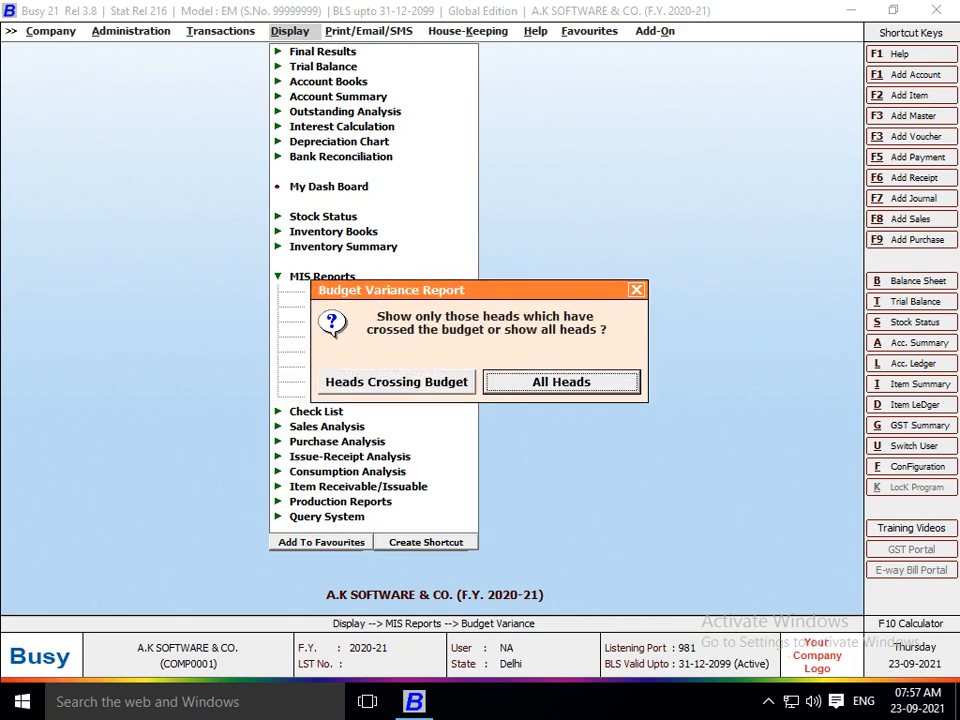
key("Left")
key("Right")
key("Return")
key("Down")
key("Down")
key("Down")
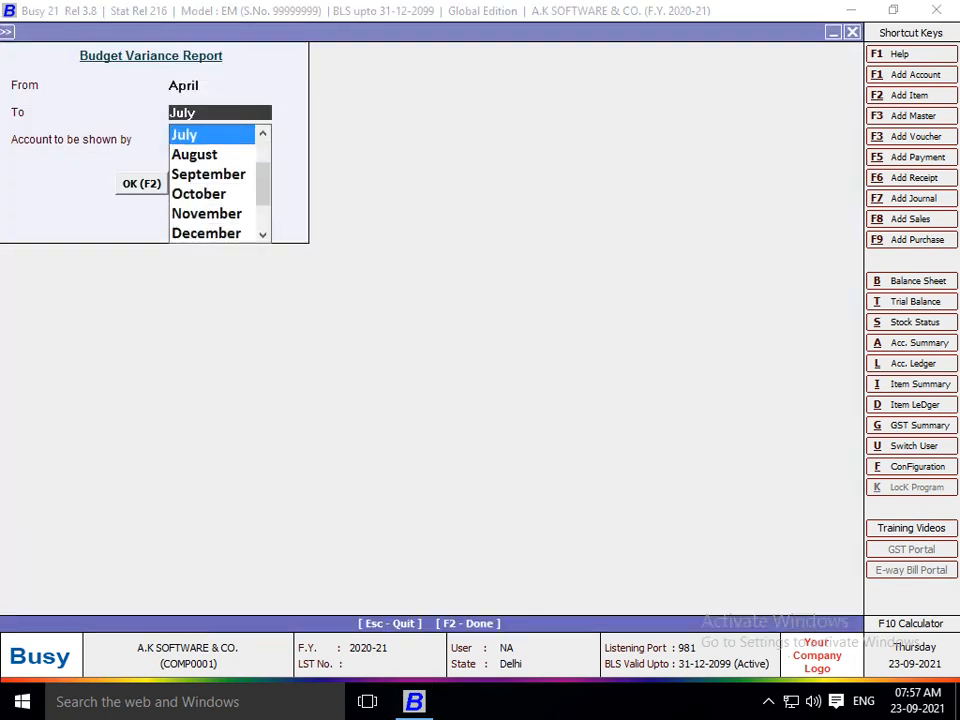
key("Escape")
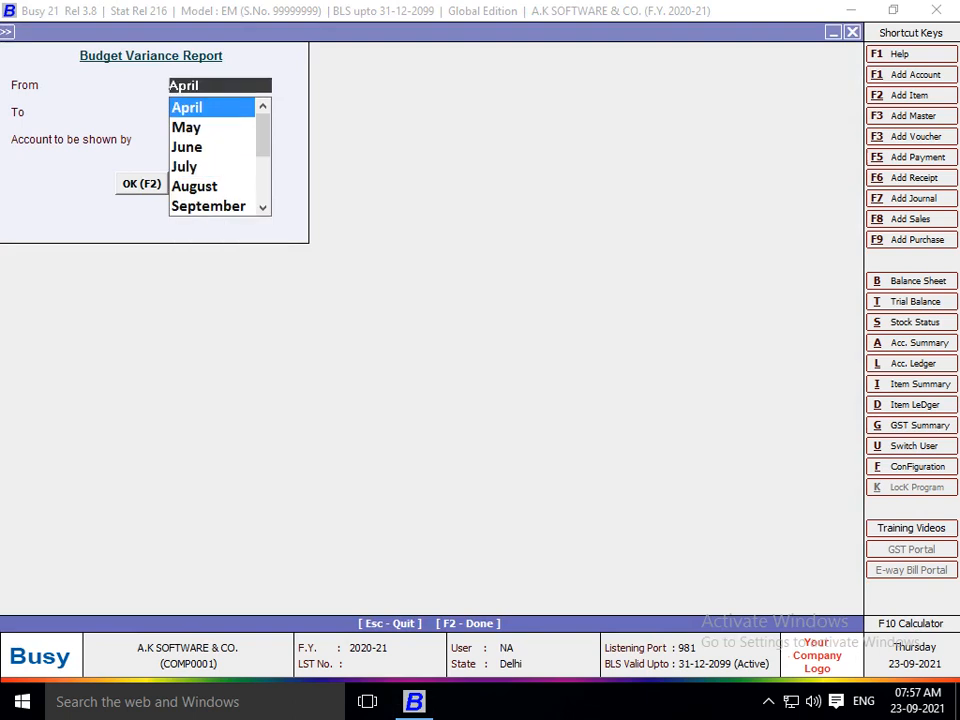
key("Return")
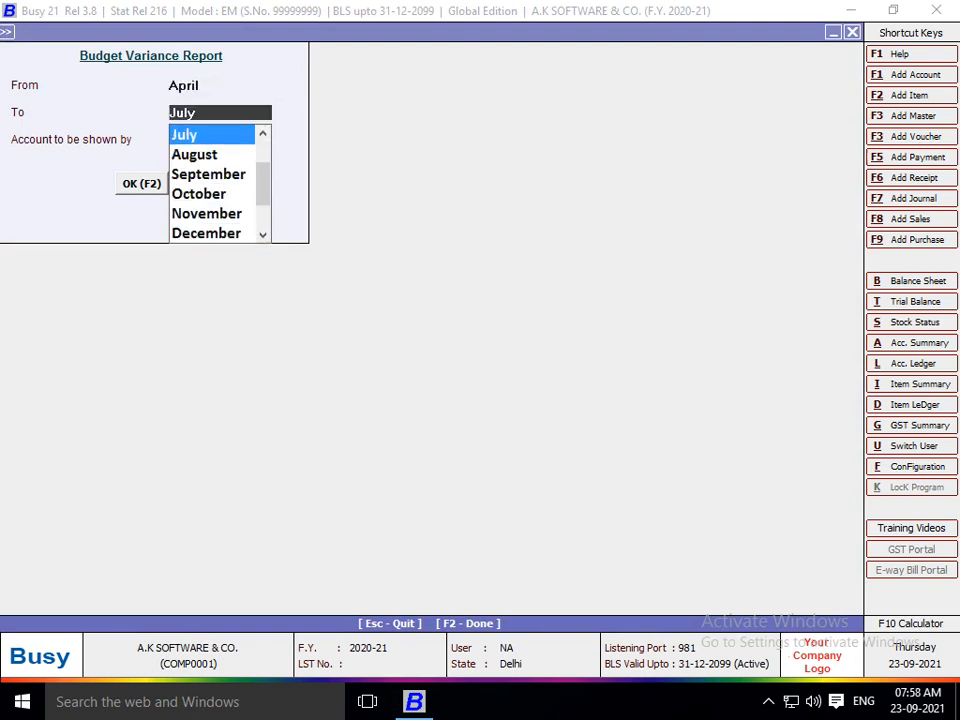
type("MARC")
key("Return")
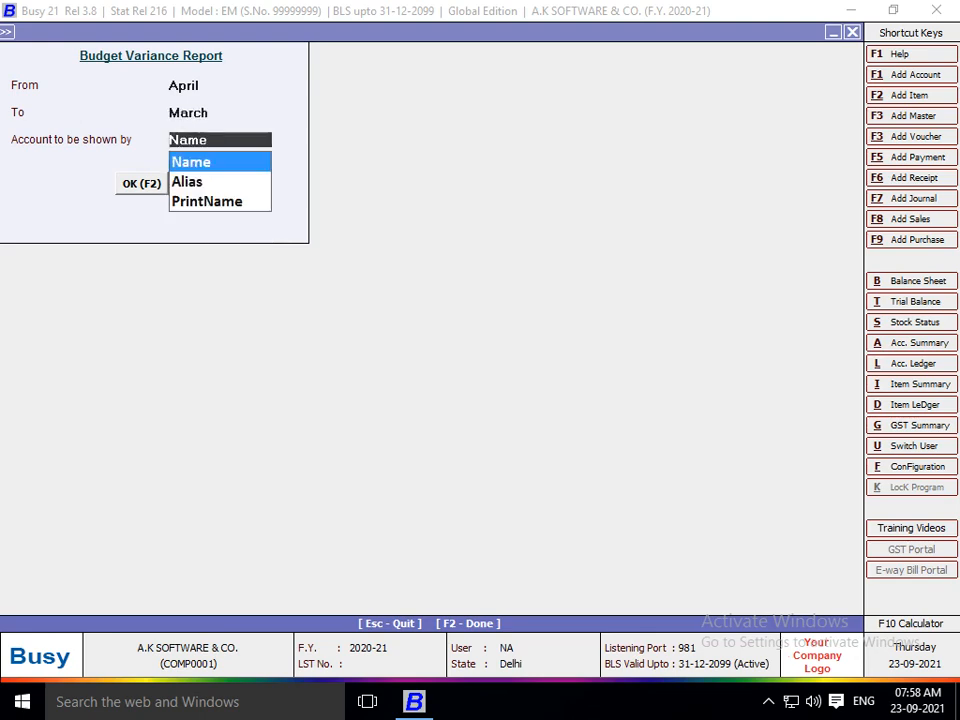
key("Return")
key("Return")
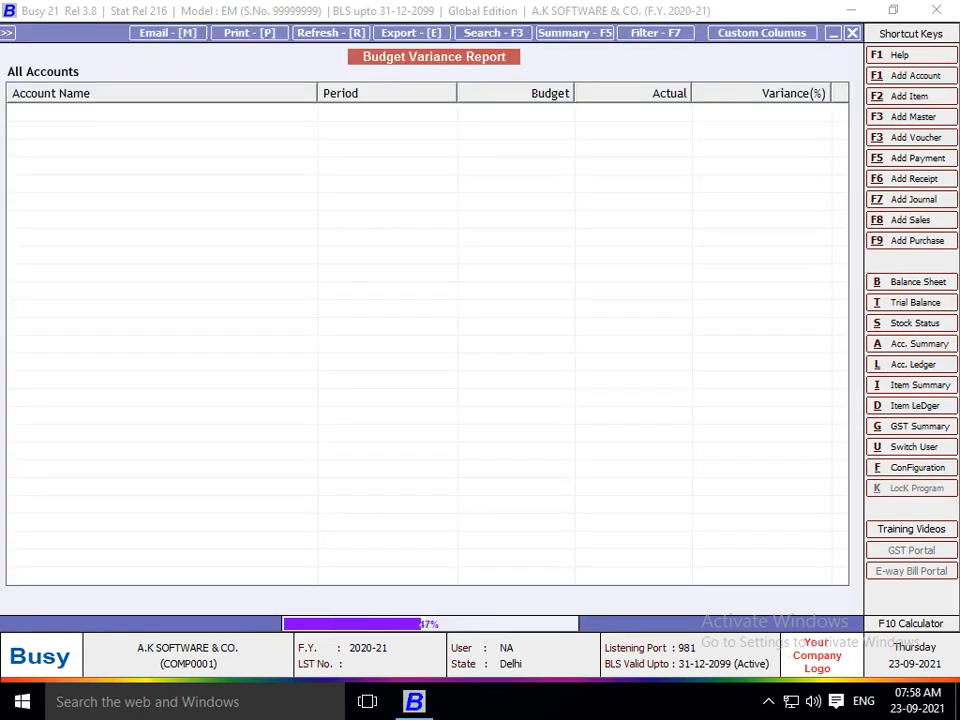
Scan the Charity & Donations budget rows down to Conveyance Expenses for April.
key("Down")
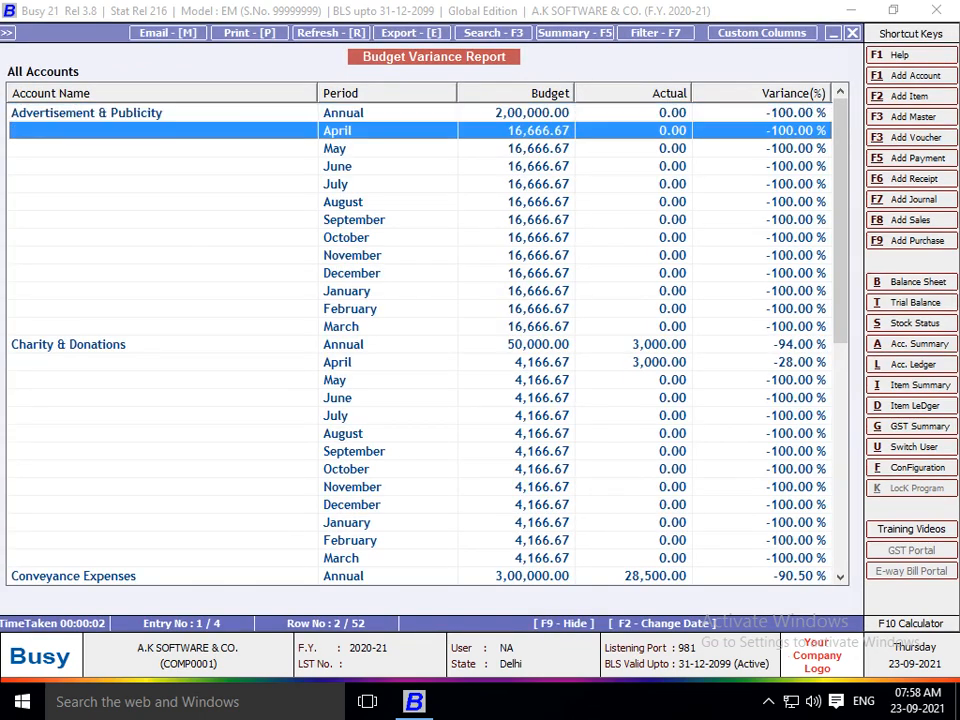
key("Up")
key("Down")
key("Up")
key("Down")
key("Up")
key("Down")
key("Up")
key("Down")
key("Down")
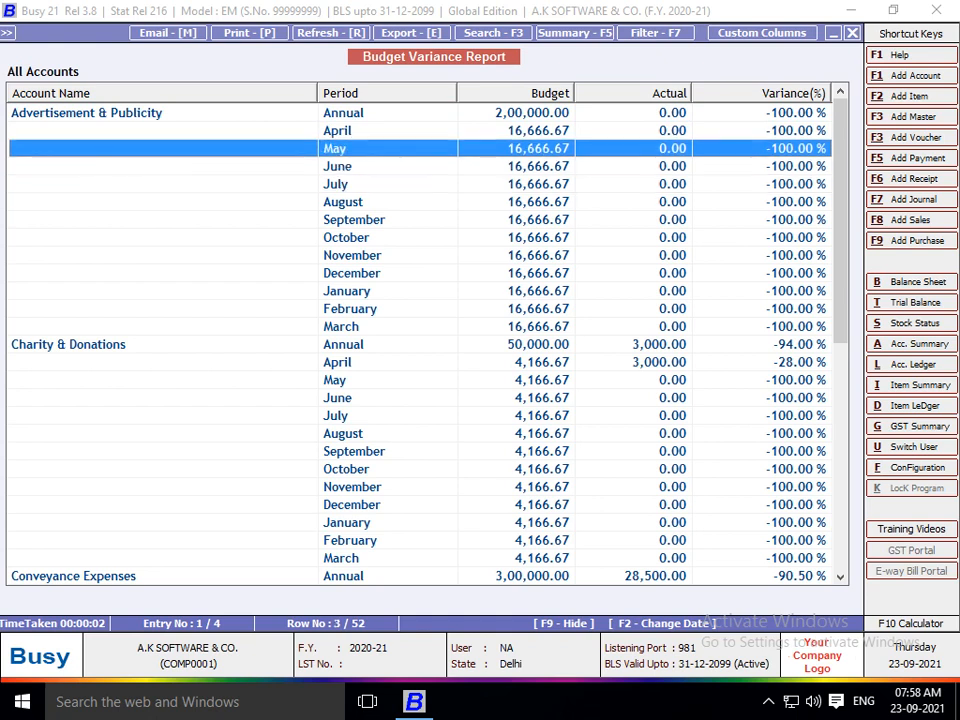
key("Up")
key("Up")
key("Down")
key("Down")
key("Down")
key("Down")
key("Down")
key("Down")
key("Down")
key("Down")
key("Down")
key("Down")
key("Down")
key("Down")
key("Down")
key("Down")
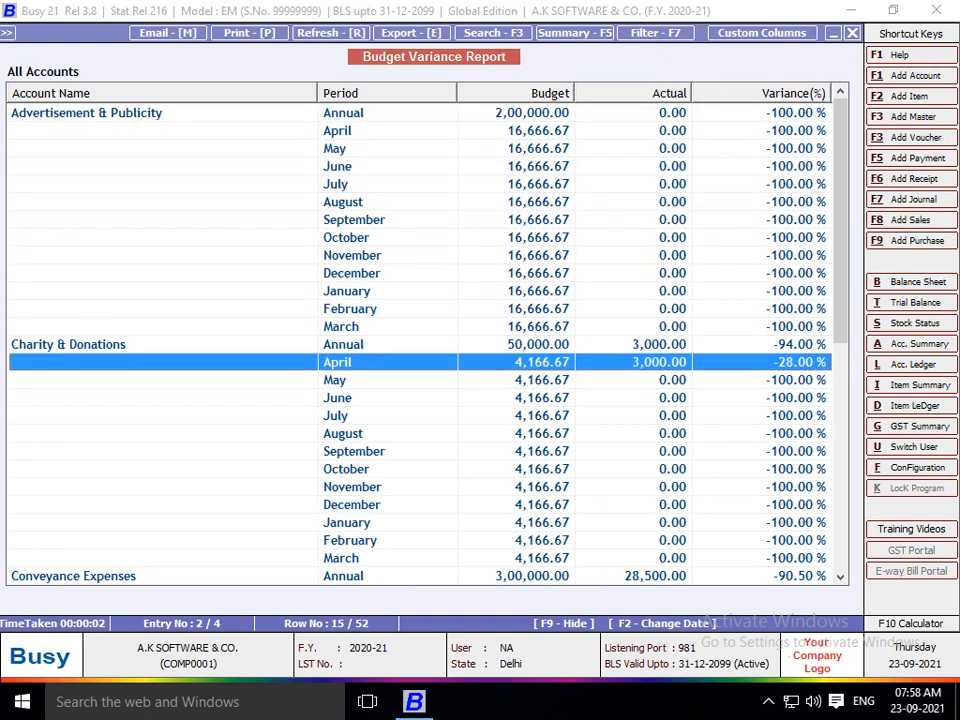
key("Up")
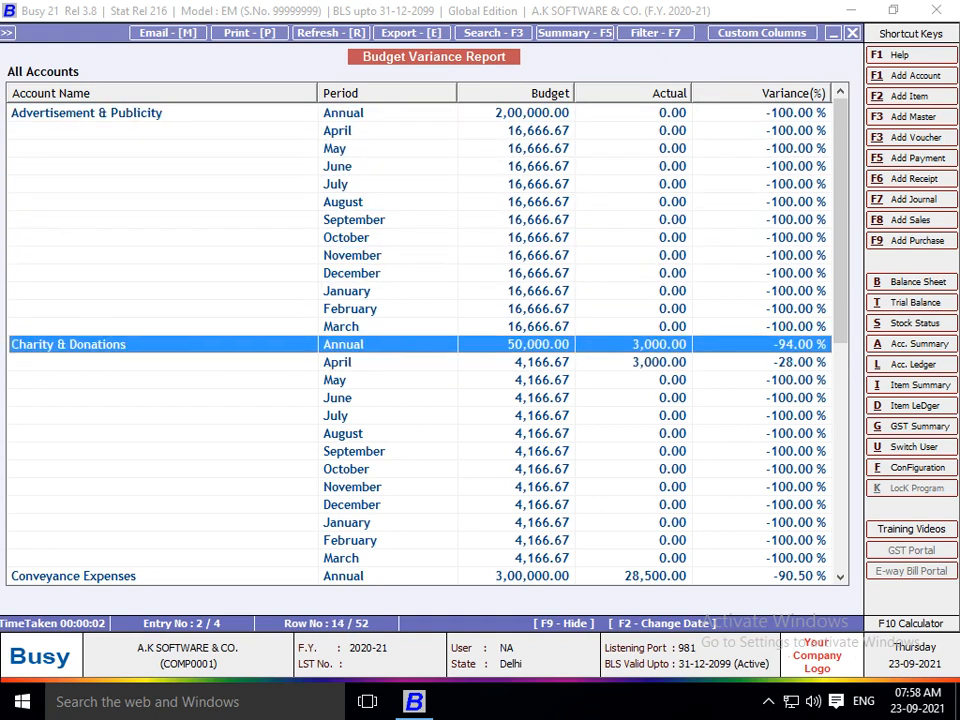
key("Down")
key("Down")
key("Down")
key("Down")
key("Down")
key("Down")
key("Down")
key("Down")
key("Down")
key("Down")
key("Down")
key("Down")
key("Down")
key("Down")
key("Down")
key("Down")
key("Down")
key("Down")
key("Down")
key("Down")
key("Up")
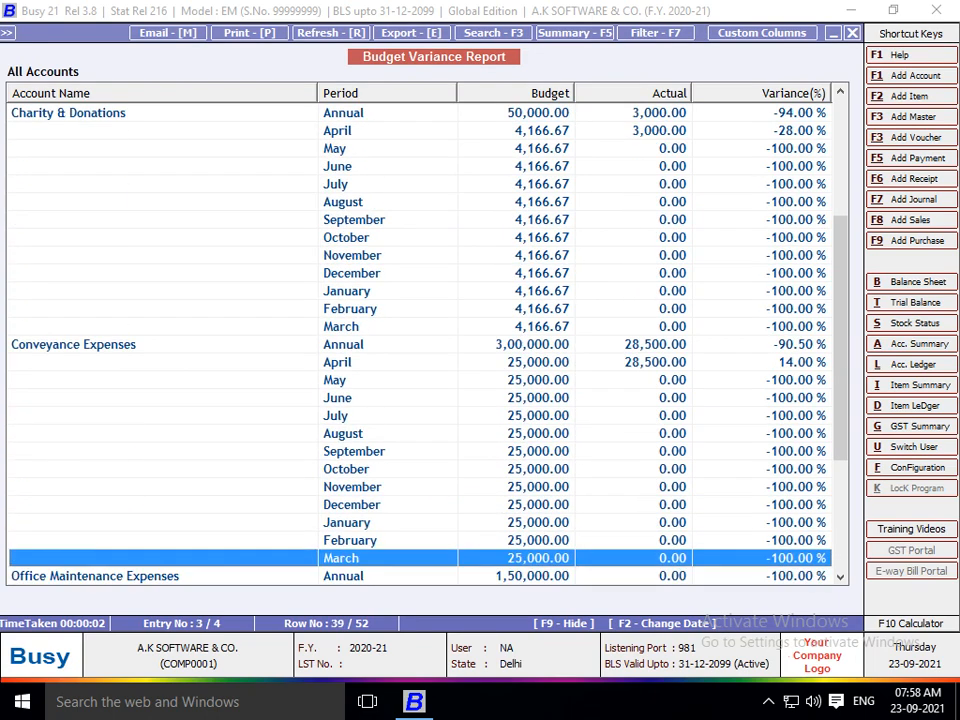
key("Up")
key("Up")
key("Up")
key("Up")
key("Up")
key("Up")
key("Up")
key("Up")
key("Up")
key("Up")
key("Up")
key("Up")
key("Up")
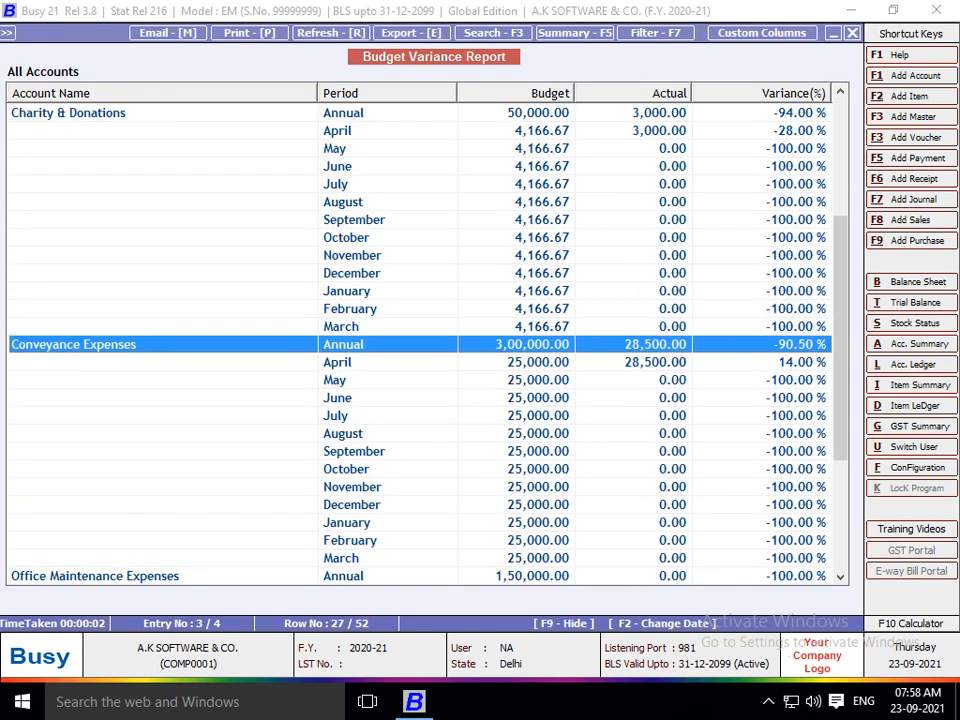
key("Up")
key("Down")
key("Down")
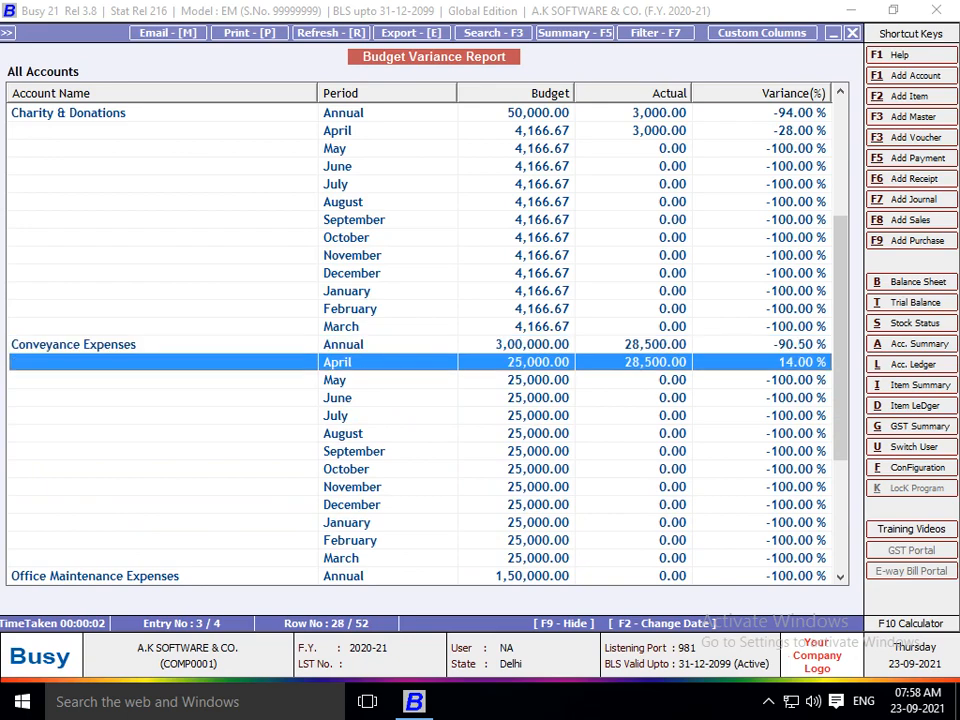
View the Conveyance Expenses monthly summary, check the remaining rows, then close the report.
key("Return")
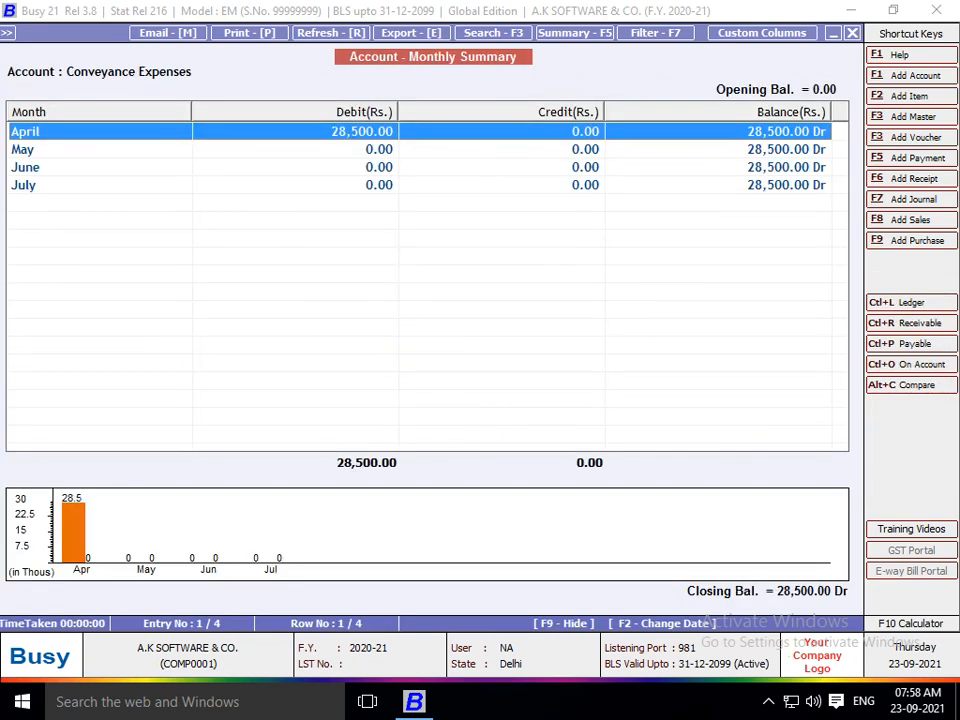
key("Escape")
key("Up")
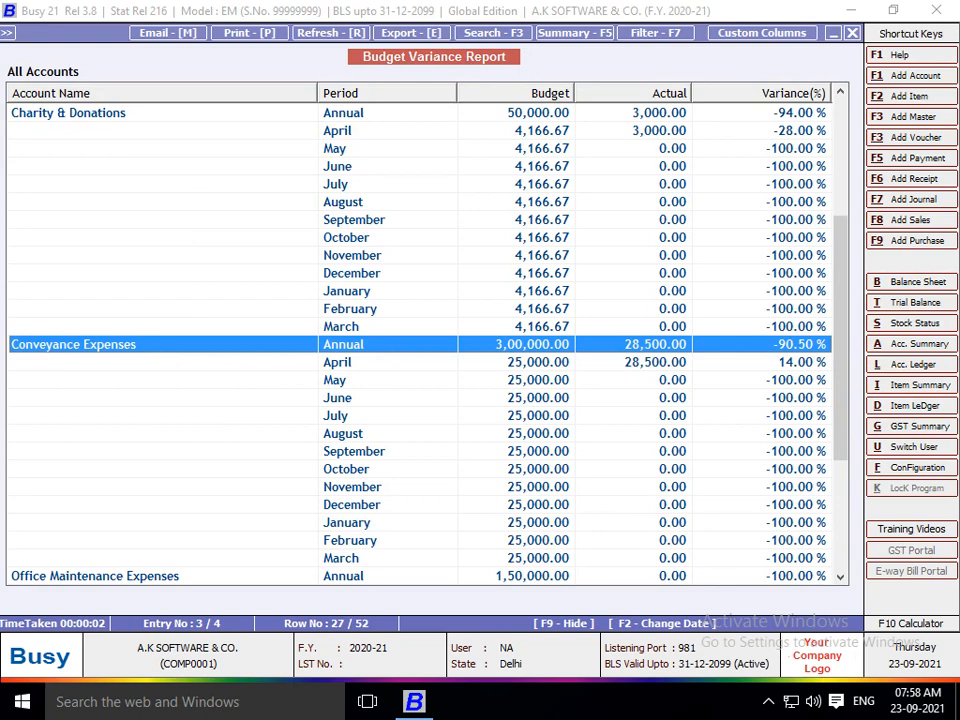
key("Down")
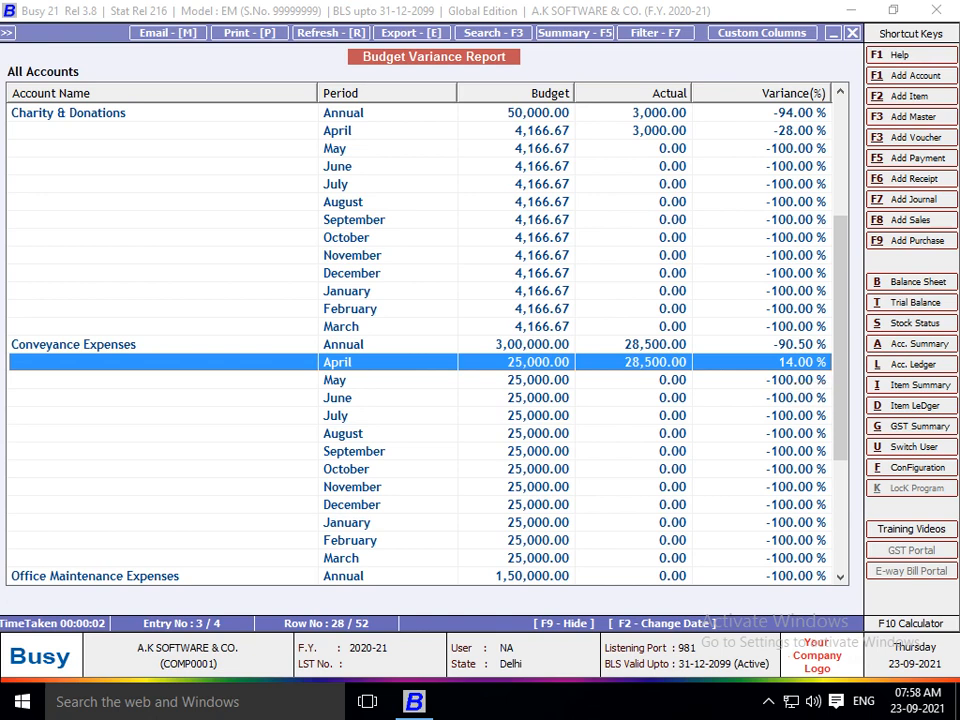
key("Down")
key("Down")
key("Down")
key("Down")
key("Down")
key("Down")
key("Down")
key("Down")
key("Down")
key("Down")
key("Down")
key("Down")
key("Down")
key("Down")
key("Down")
key("Down")
key("Down")
key("Down")
key("Down")
key("Down")
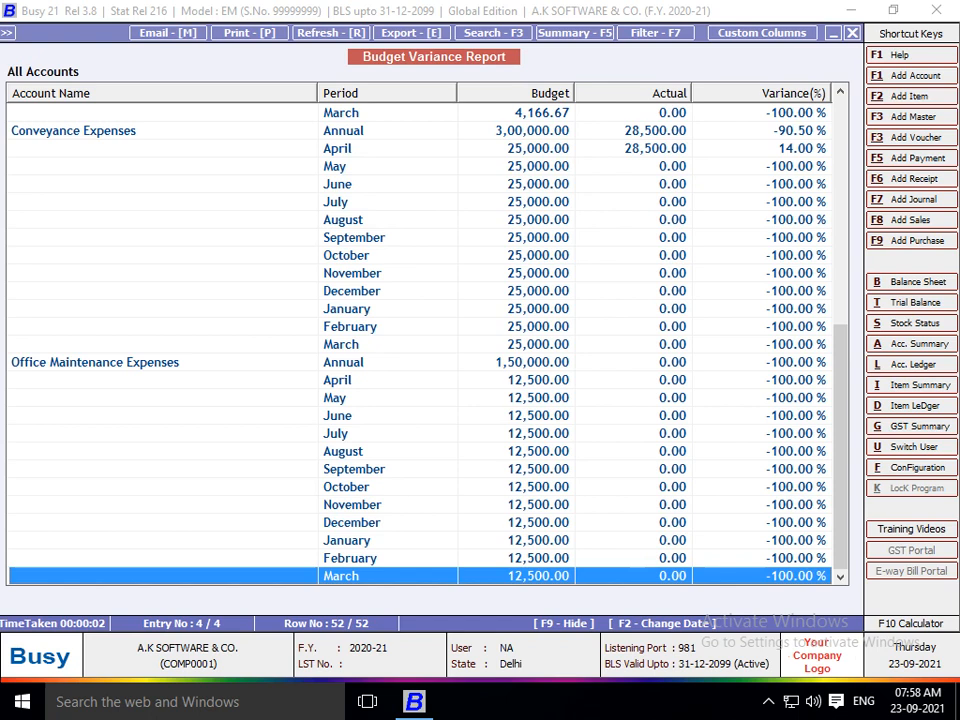
key("Escape")
key("Escape")
key("Escape")
key("Escape")
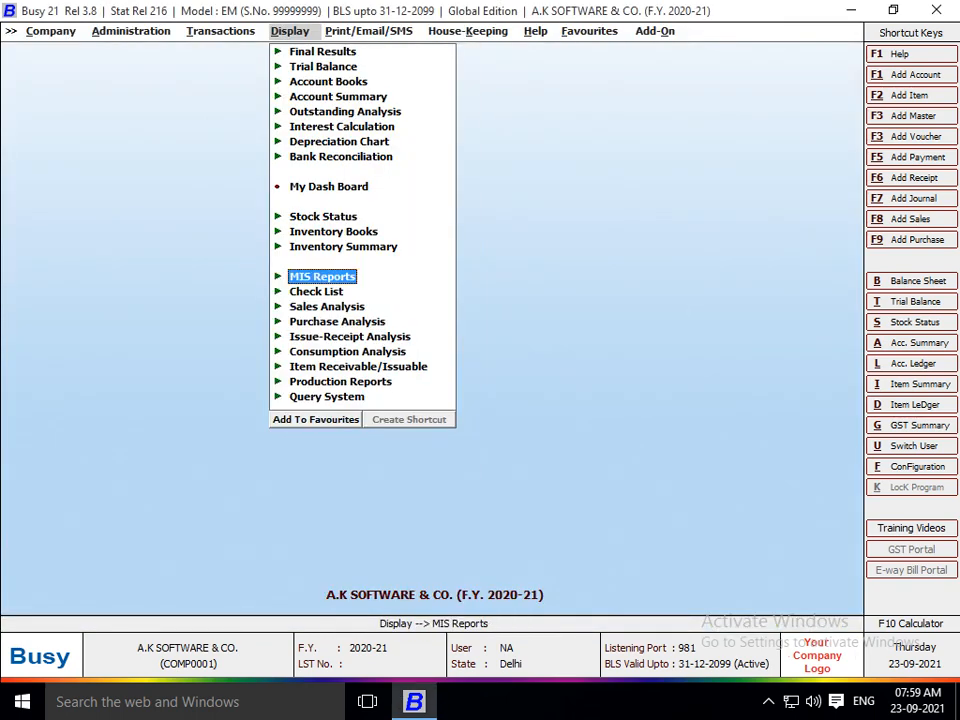
Go to the Accounts page of Administration > Configuration > Features/Options.
key("Left")
key("Left")
key("Right")
key("Up")
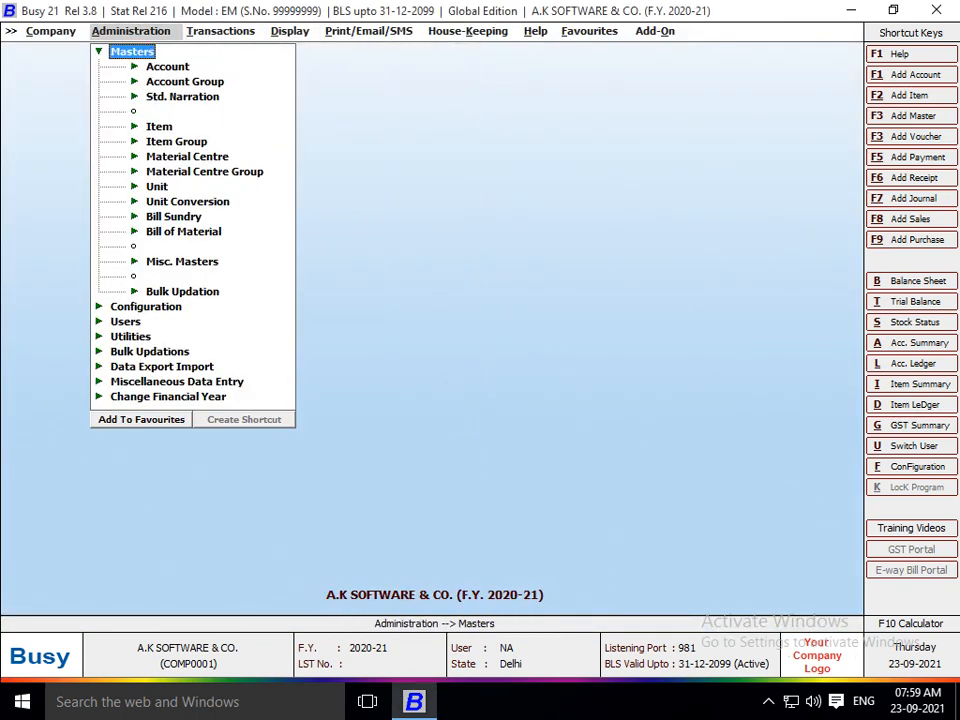
key("Left")
key("Down")
key("Right")
key("Return")
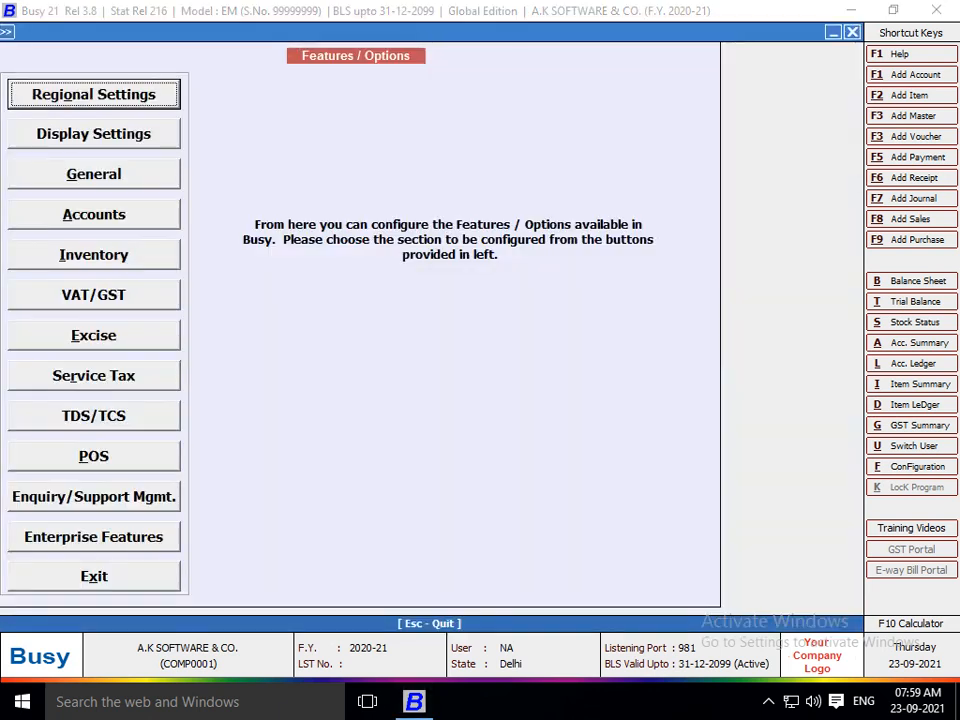
key("Down")
key("Down")
key("Down")
key("Return")
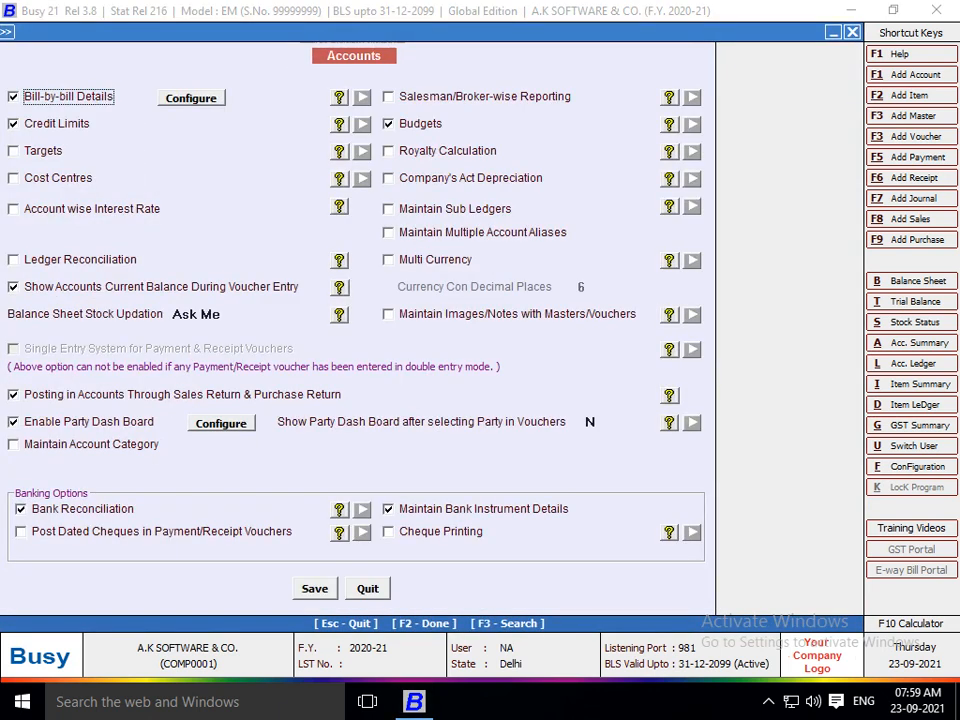
Untick Budgets, enable Royalty Calculation, and save the accounts features.
left_click(389, 124)
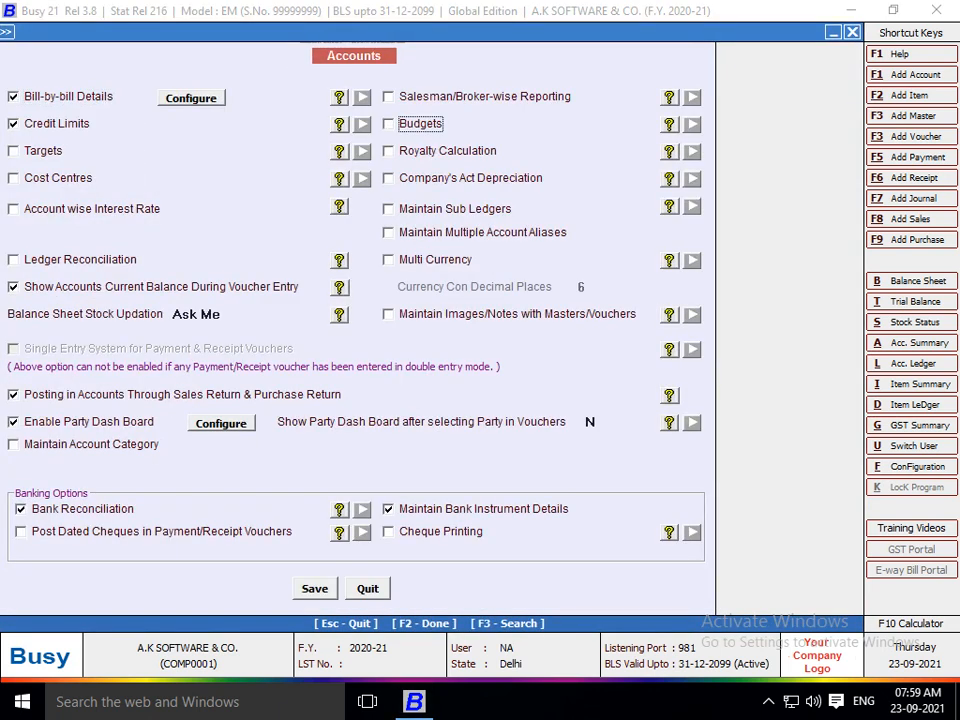
left_click(389, 151)
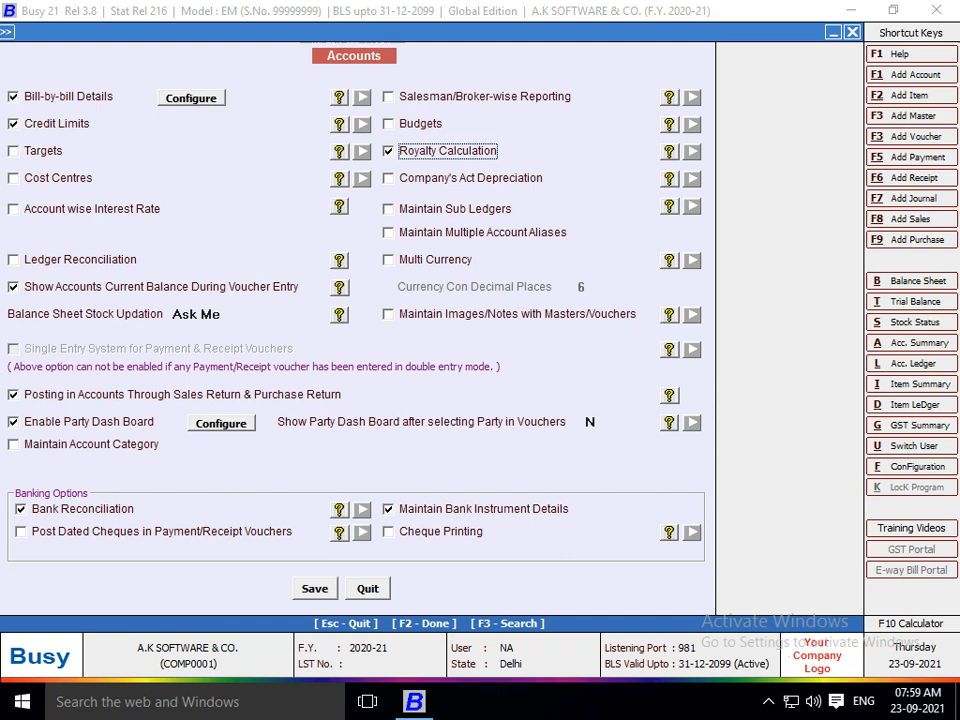
key("space")
key("space")
key("F2")
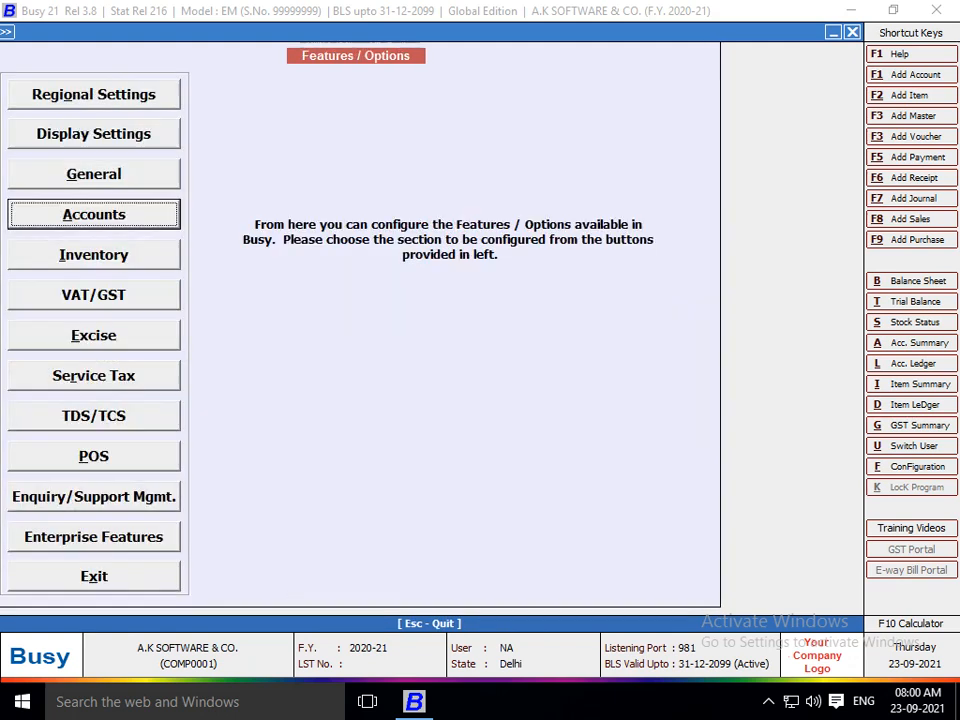
key("Down")
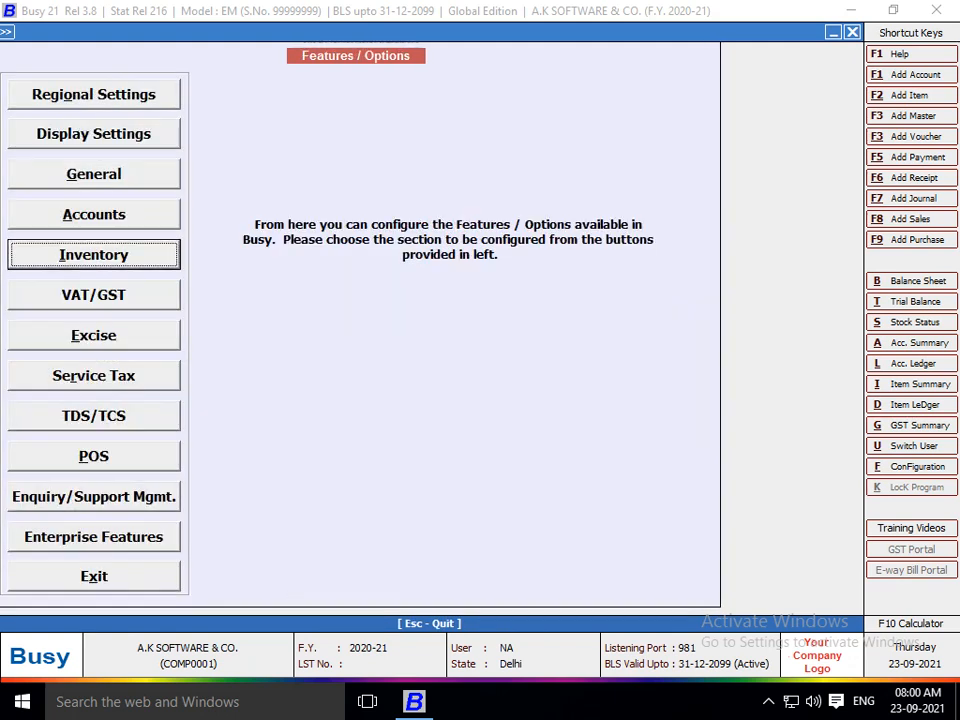
key("Escape")
key("Escape")
Start a Main-series purchase voucher dated 09-04-2020 and begin adding a new party account.
key("Right")
key("Down")
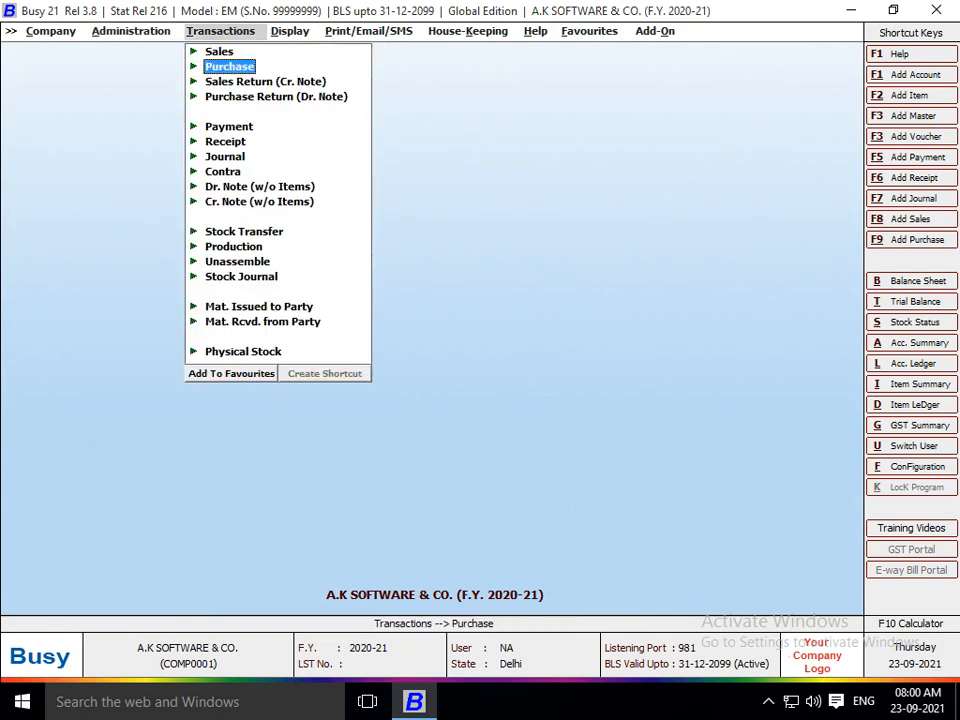
key("Return")
key("Return")
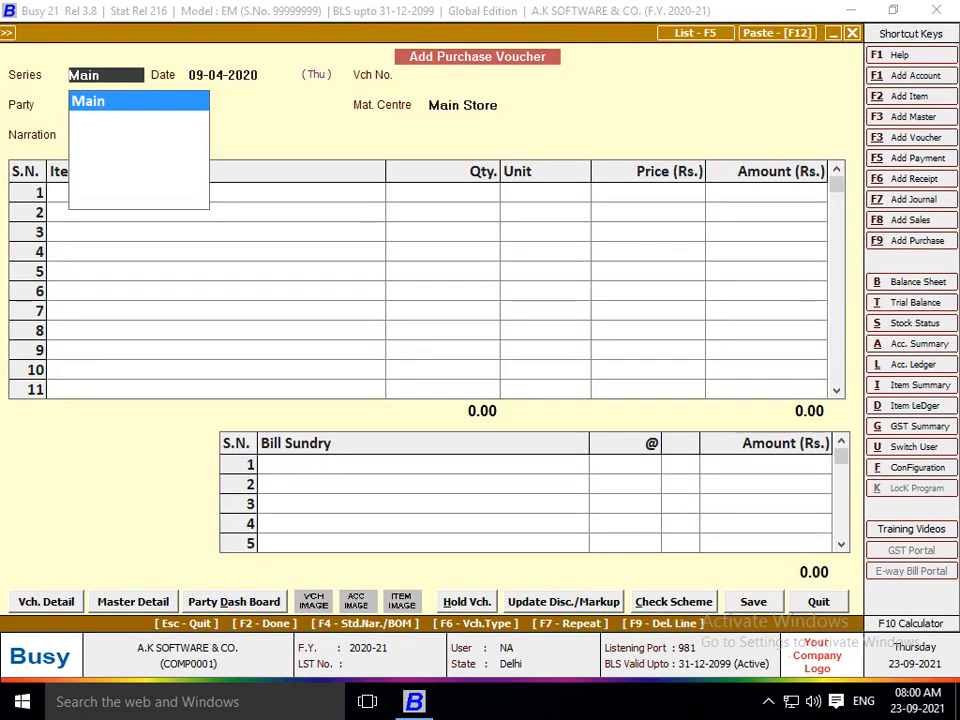
key("Return")
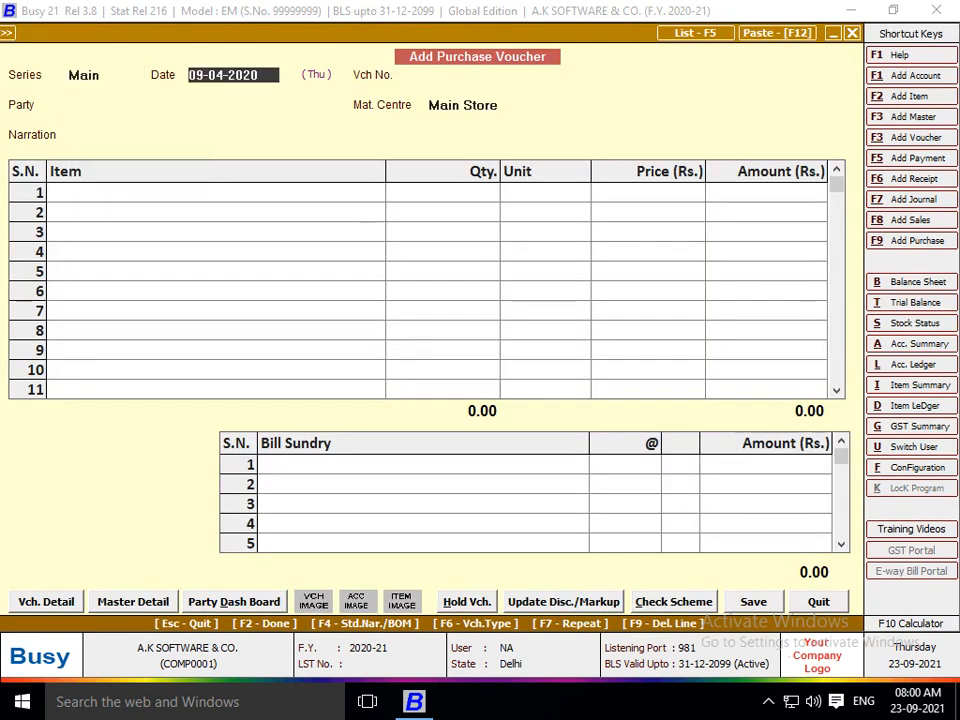
key("Return")
key("Return")
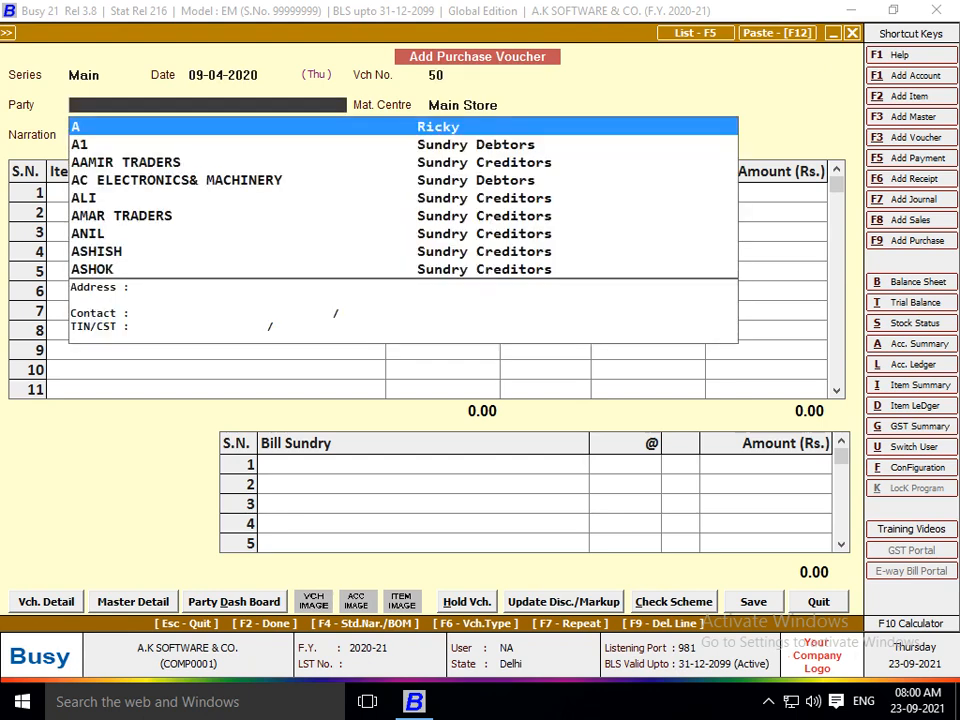
key("Down")
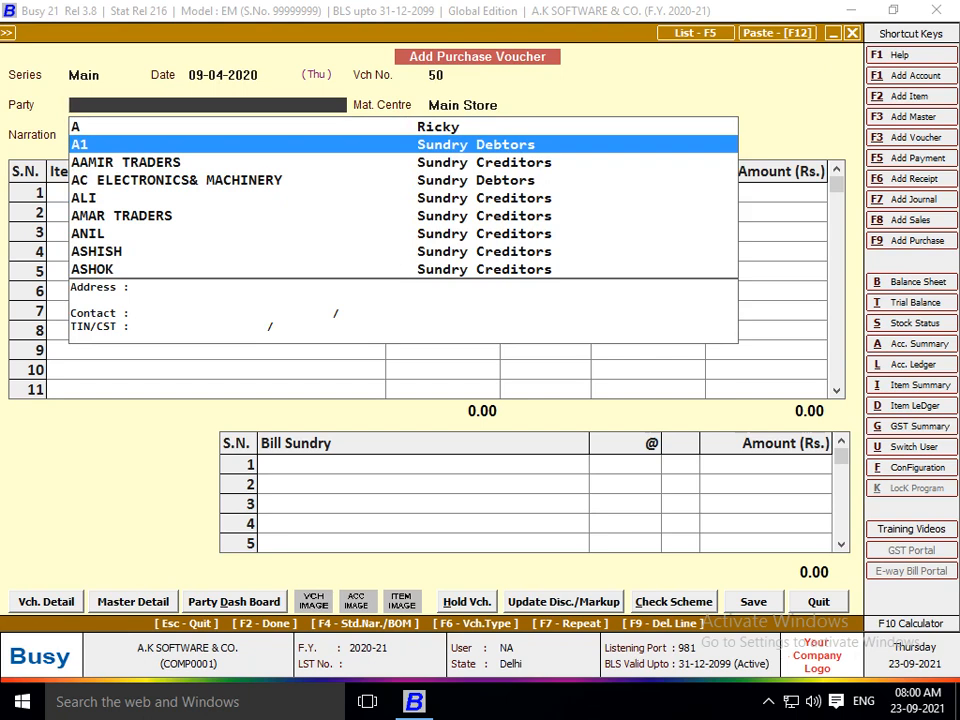
key("F3")
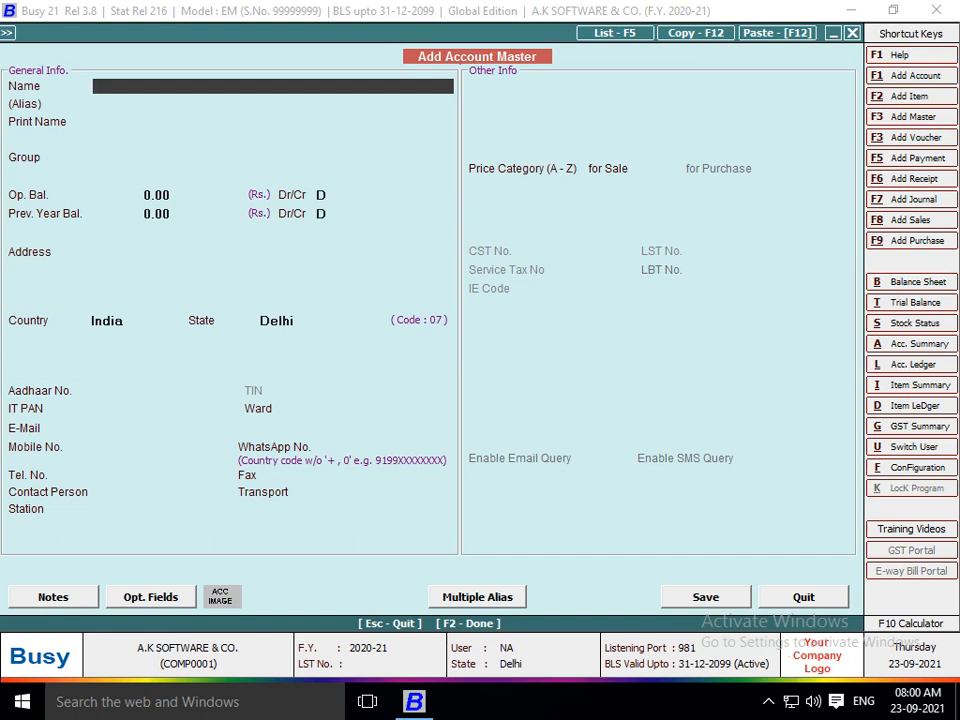
Create the supplier's party account under Sundry Creditors with no credit limit or opening balance.
key("Return")
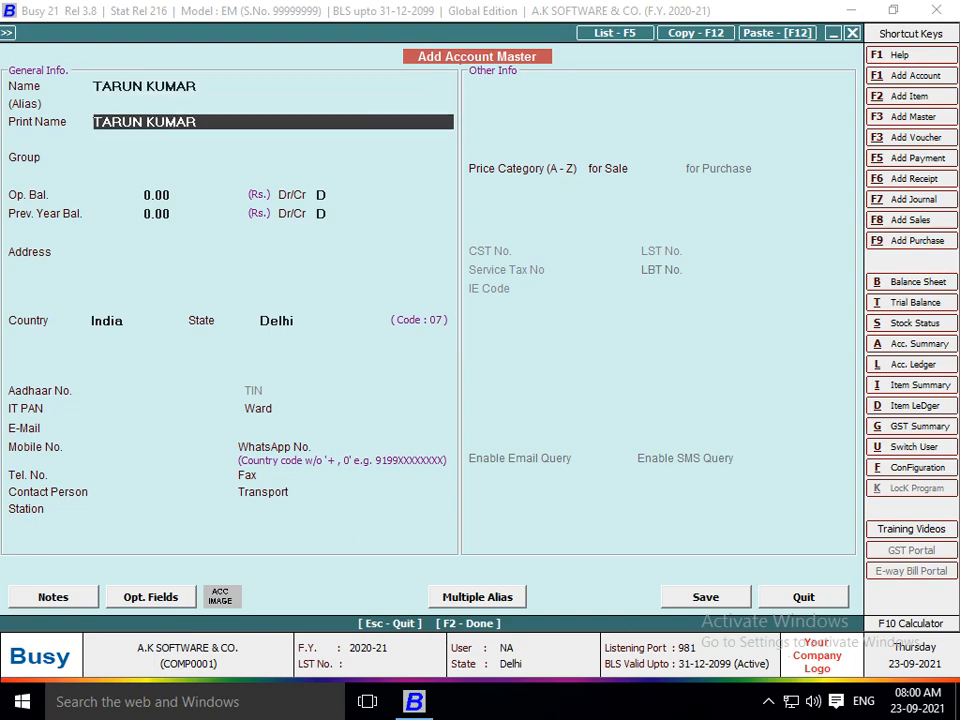
key("Return")
type("SUN")
key("Return")
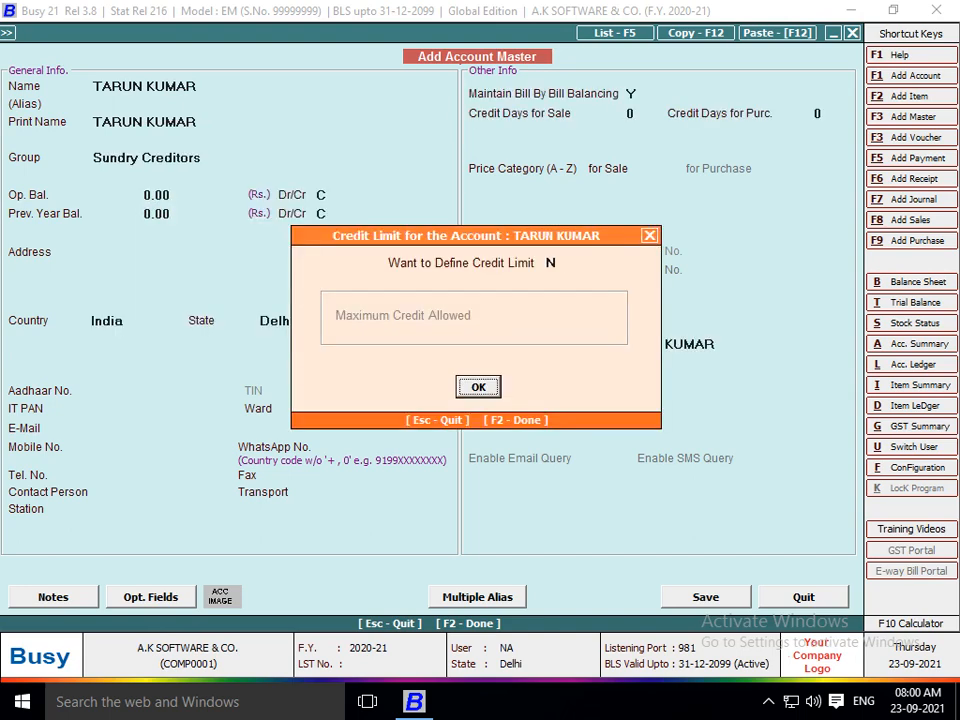
key("Return")
key("Return")
key("Return")
key("Return")
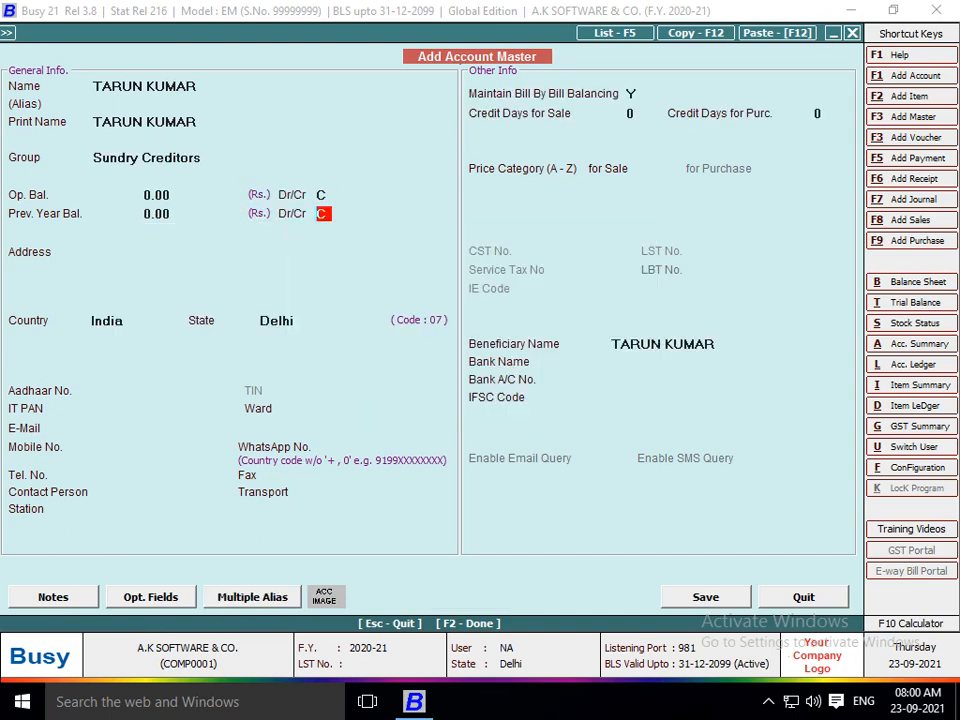
key("F2")
key("Return")
key("Return")
key("Return")
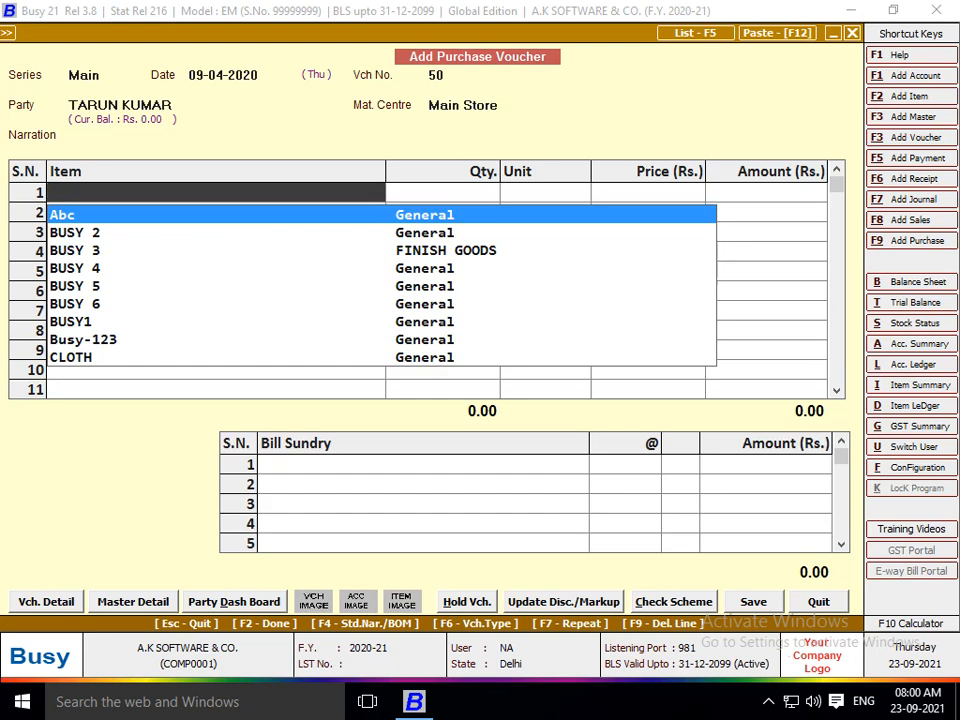
Create a new item named ARTS700 from the purchase voucher.
type("S")
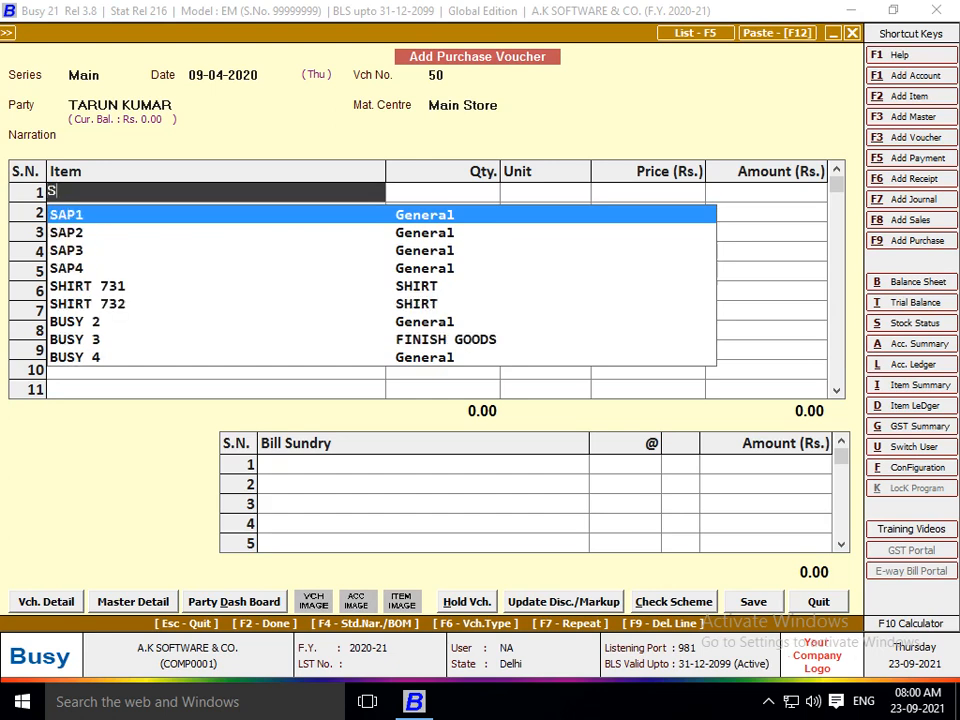
key("BackSpace")
key("F2")
type("A")
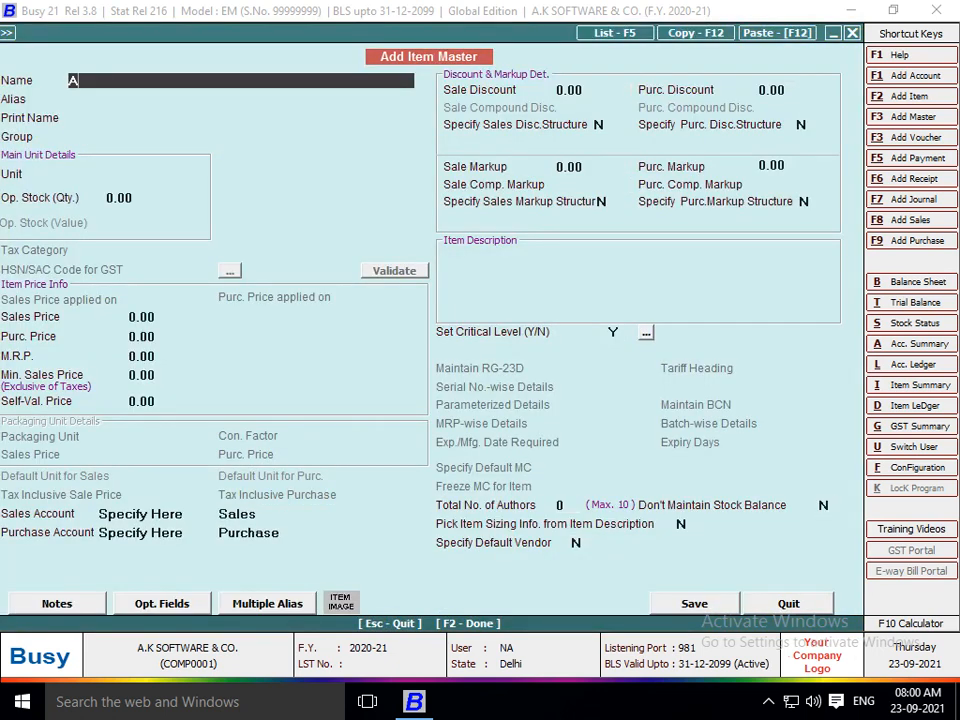
type("RTS")
key("Return")
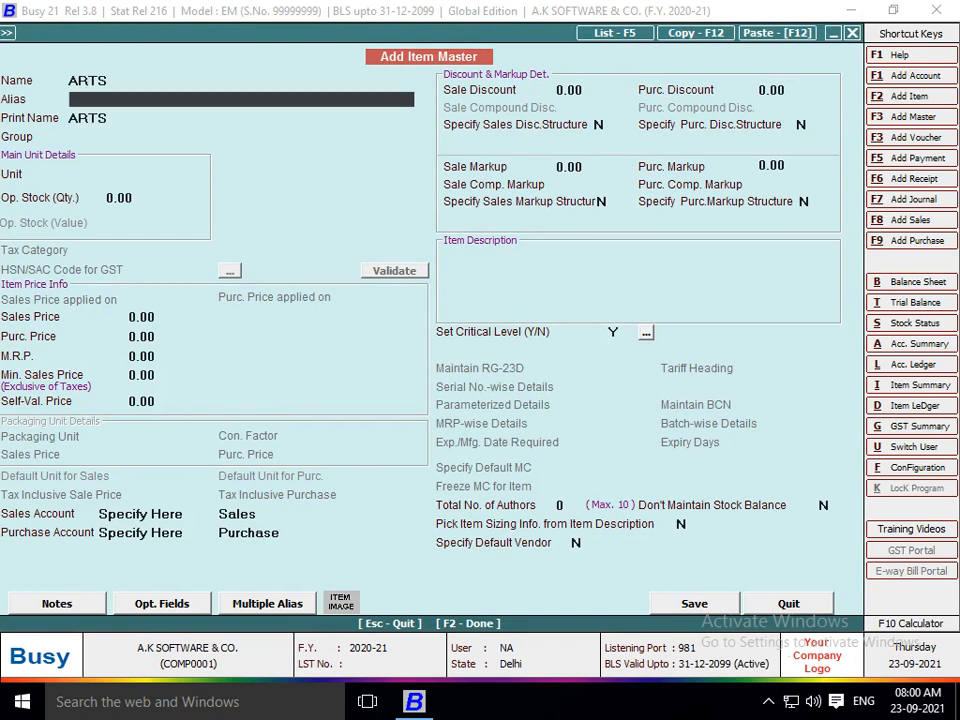
key("Up")
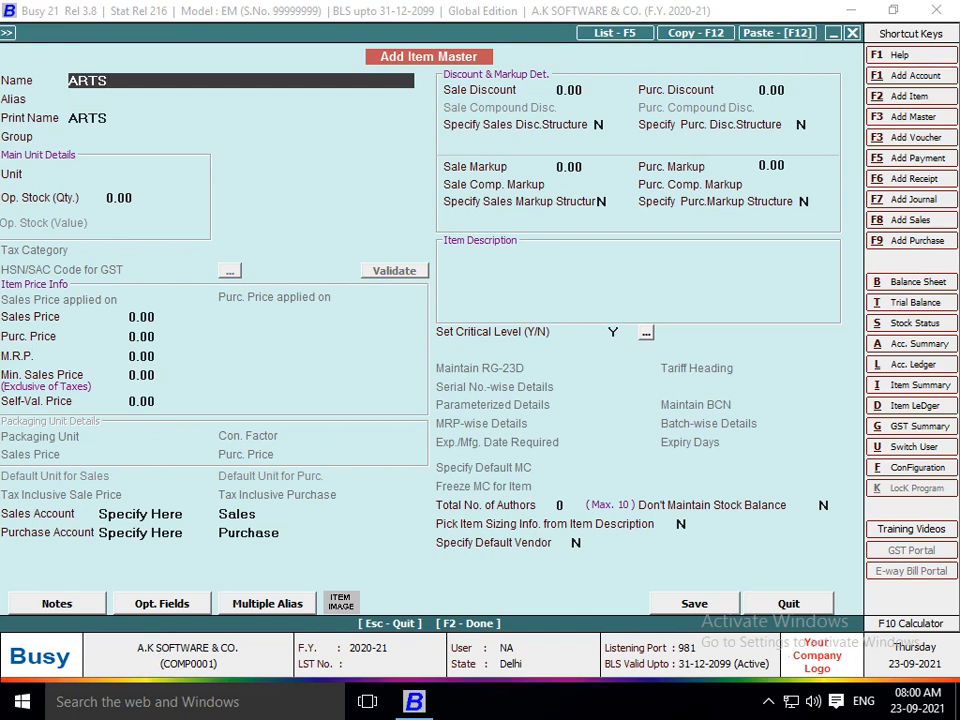
type("700")
key("Return")
Put ARTS700 in the General group with STYLE Narrow and unit Pcs.
key("Return")
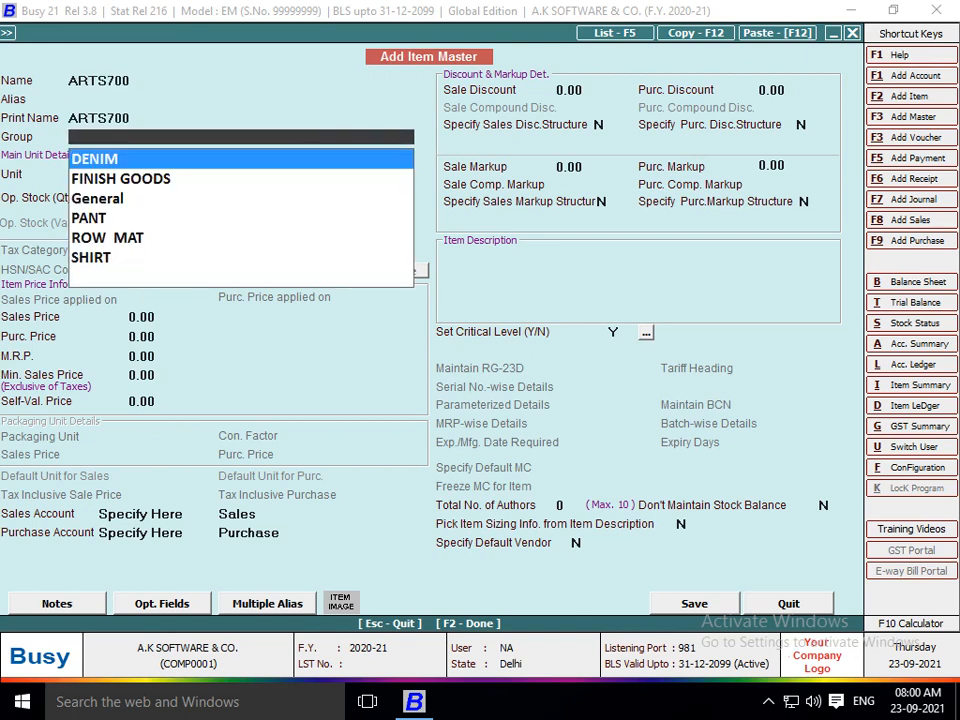
type("G")
key("Return")
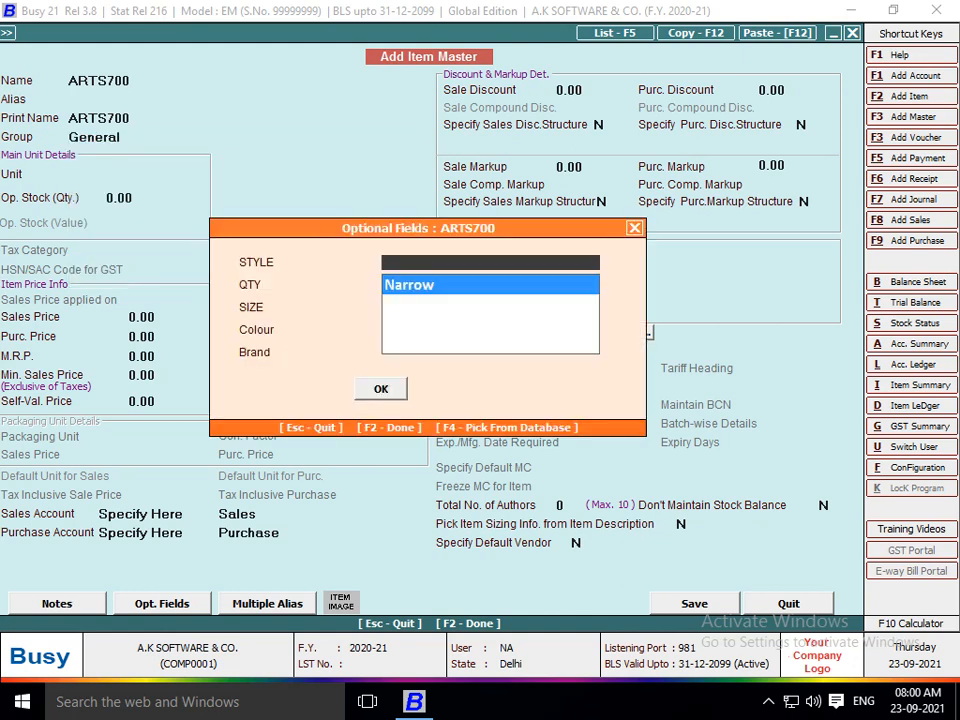
key("Return")
key("F2")
key("Return")
key("Up")
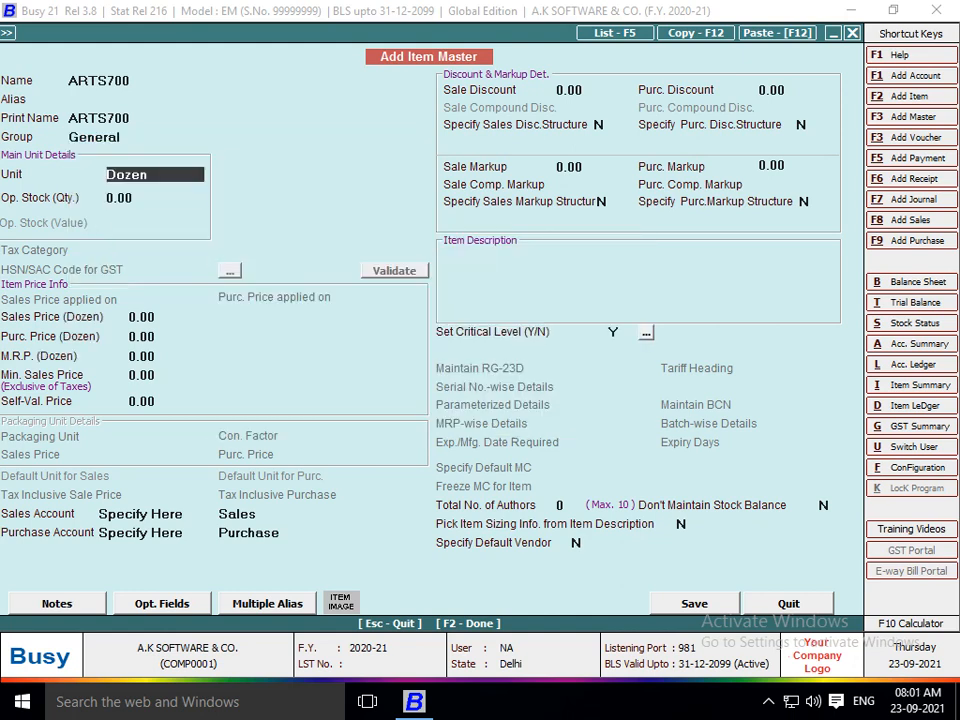
type("P")
key("Return")
key("Return")
Keep zero prices and default accounts, set Critical Level to N, and reach Total No. of Authors.
key("Return")
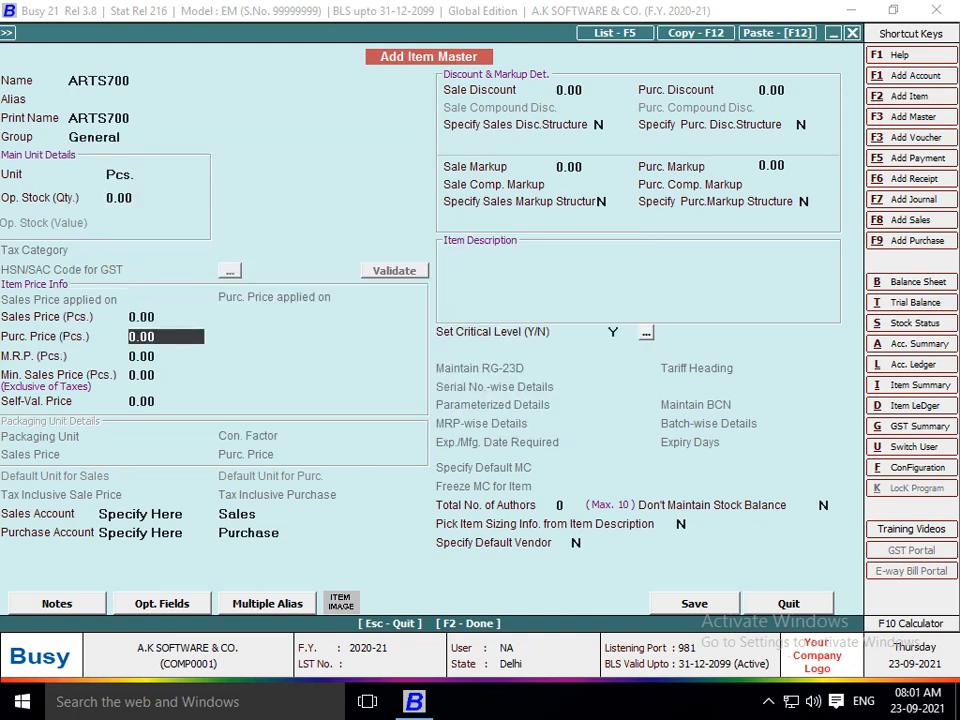
key("Return")
key("Return")
key("Return")
key("Return")
key("Return")
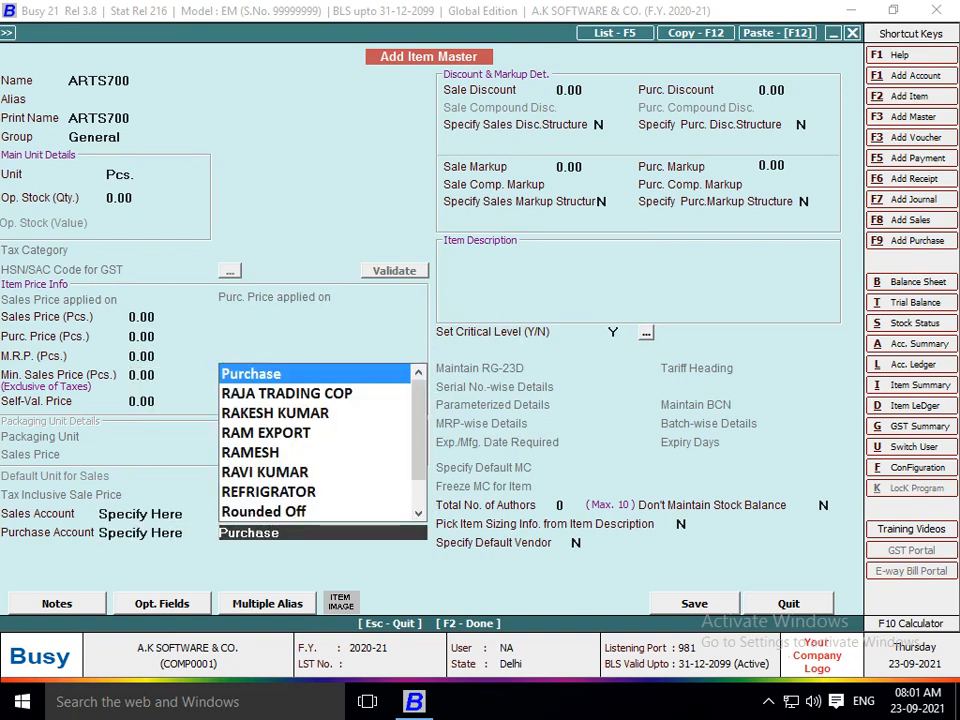
key("Return")
key("Return")
key("Return")
key("Return")
key("Return")
key("Return")
key("Return")
key("Return")
key("Return")
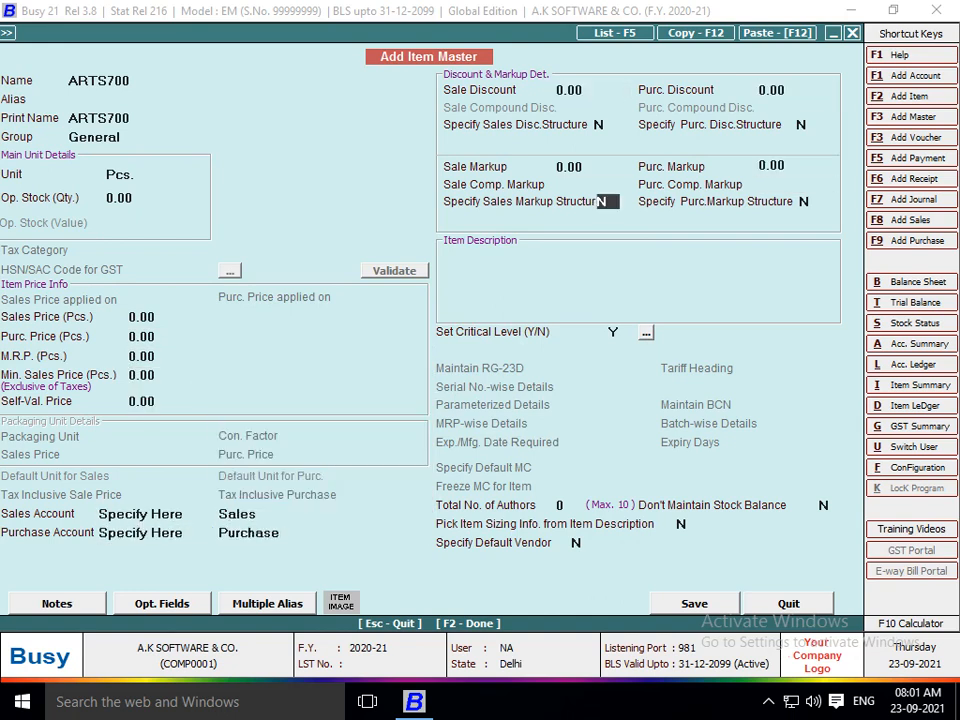
key("Return")
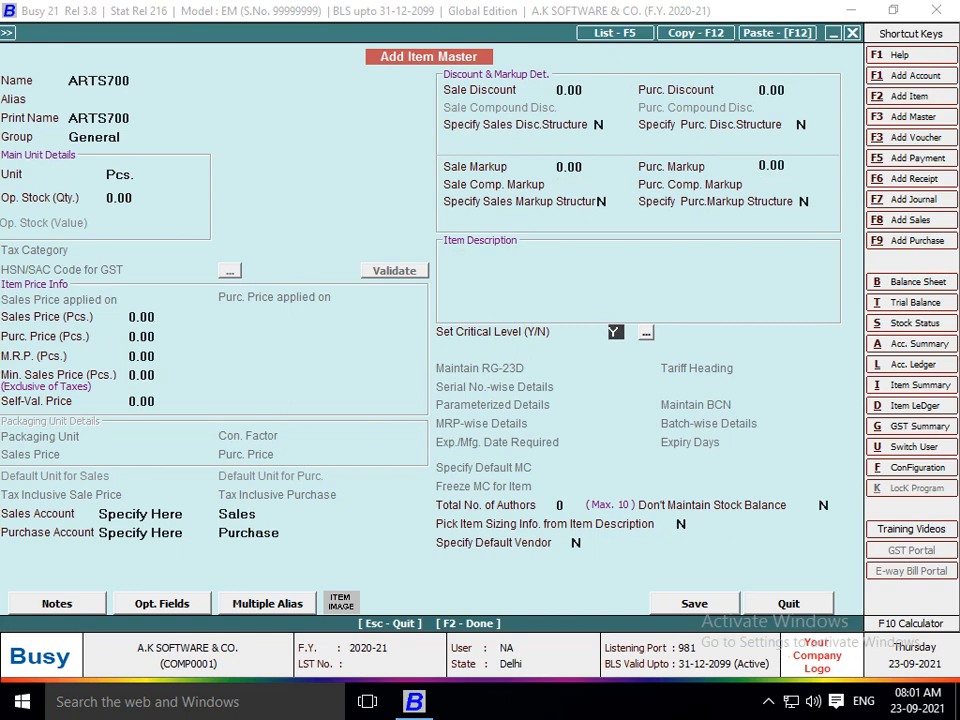
key("n")
key("Return")
Set one author for ARTS700 and create a new author with Connect With Account set to Y.
type("1")
key("Return")
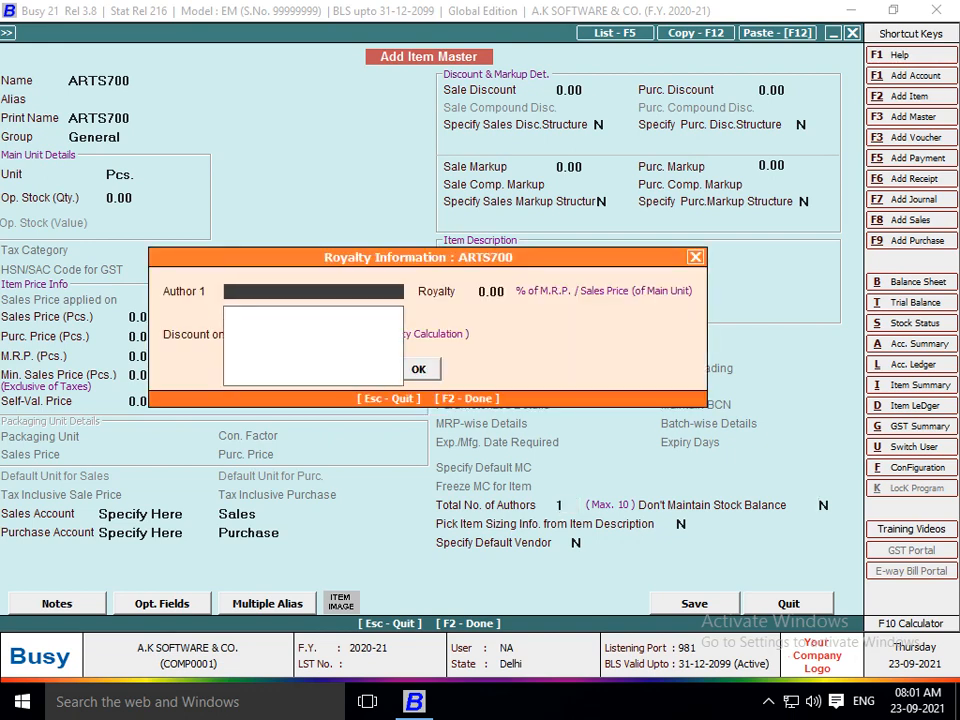
key("F3")
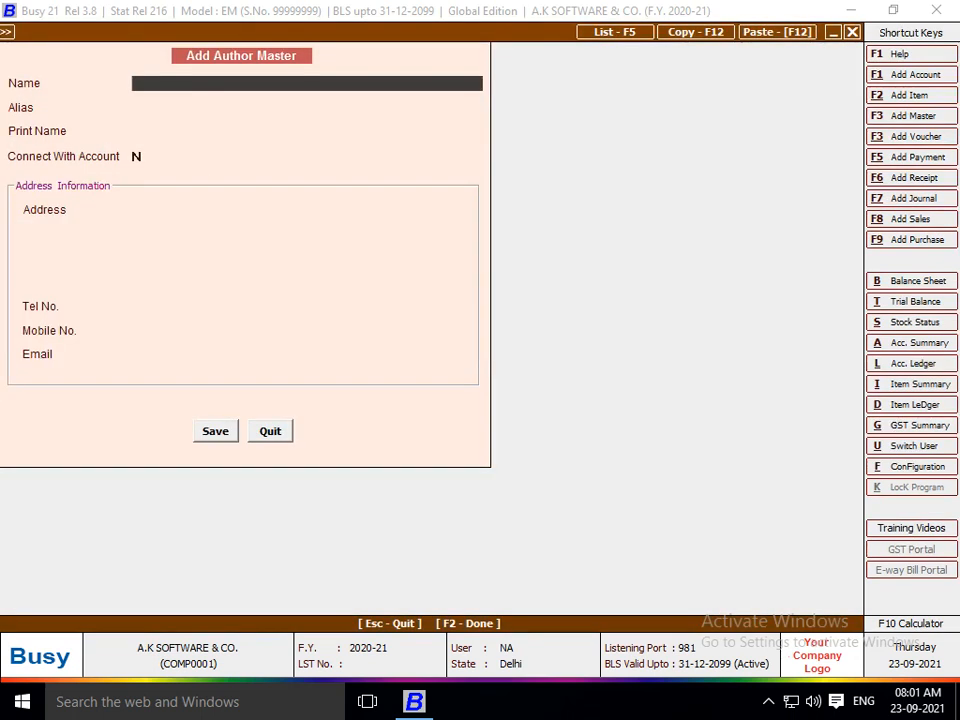
type("CHETAN BHAGAT")
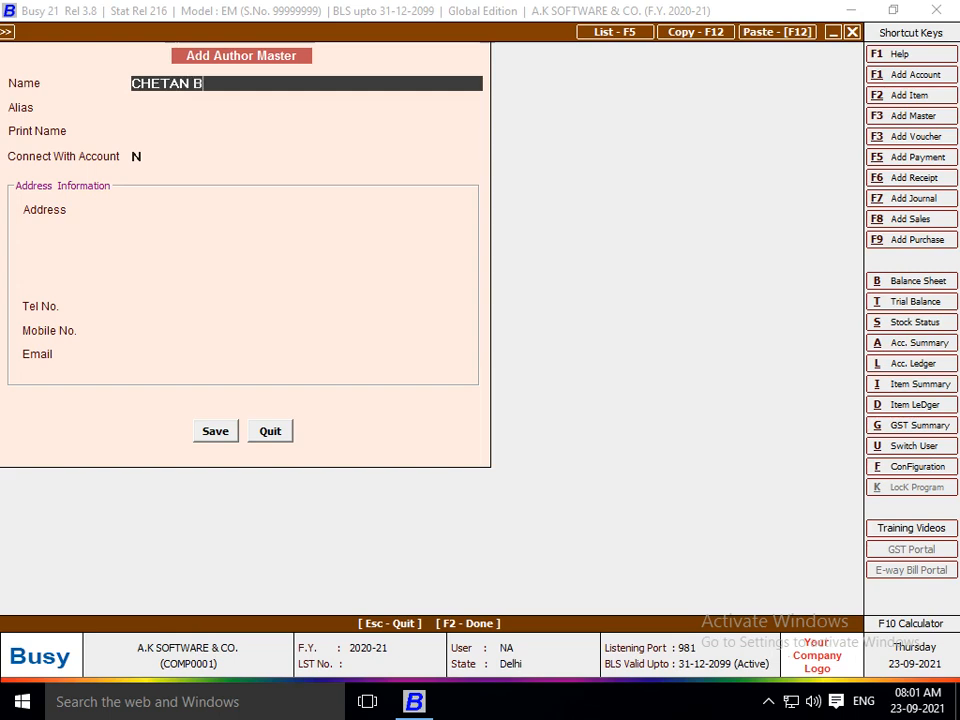
key("Return")
key("Return")
key("Return")
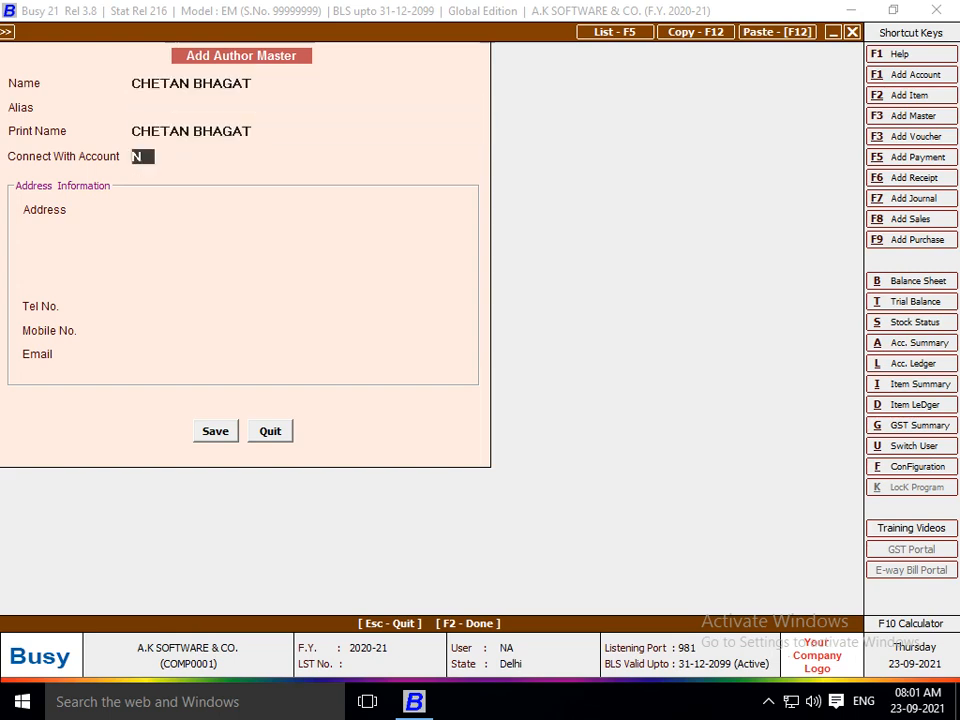
type("Y")
key("Return")
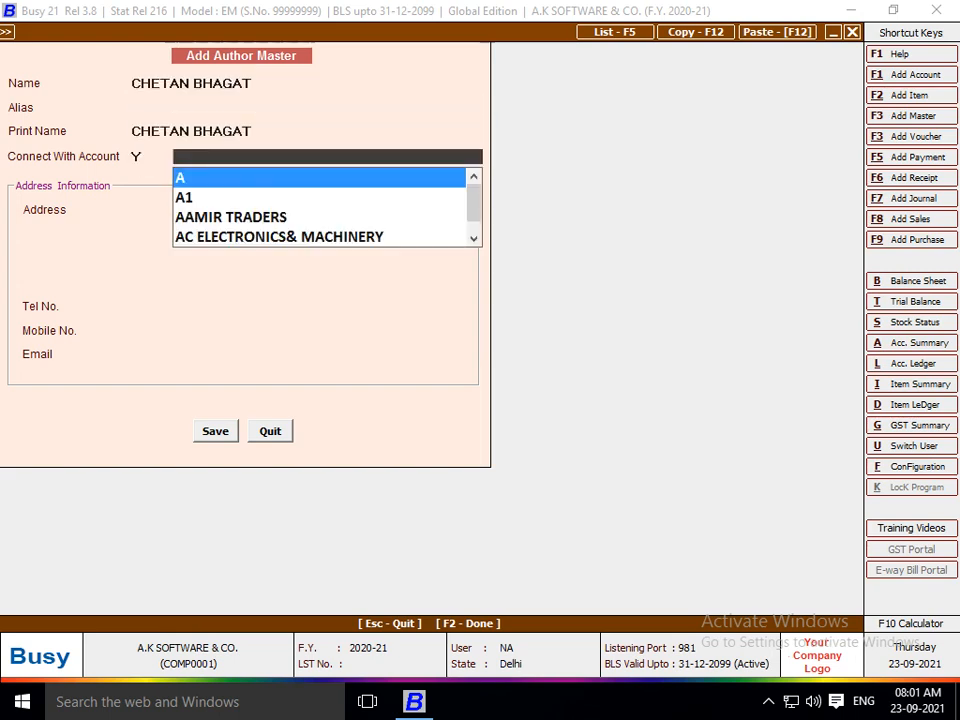
Create the author's linked Sundry Creditors account of the same name, then save the author.
type("CH")
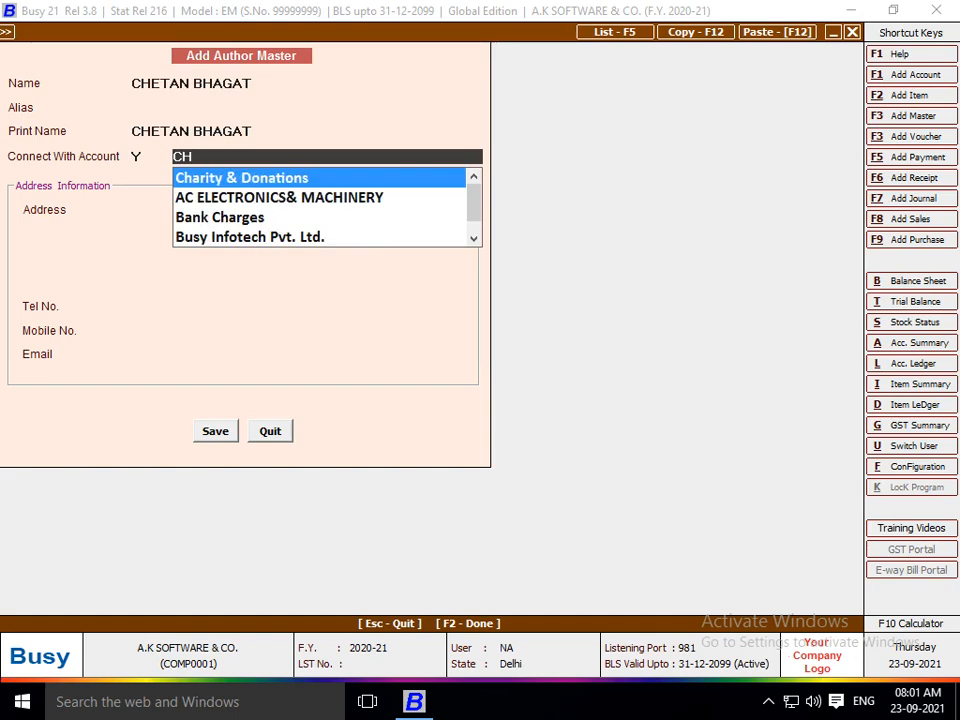
key("F3")
type("CHETA")
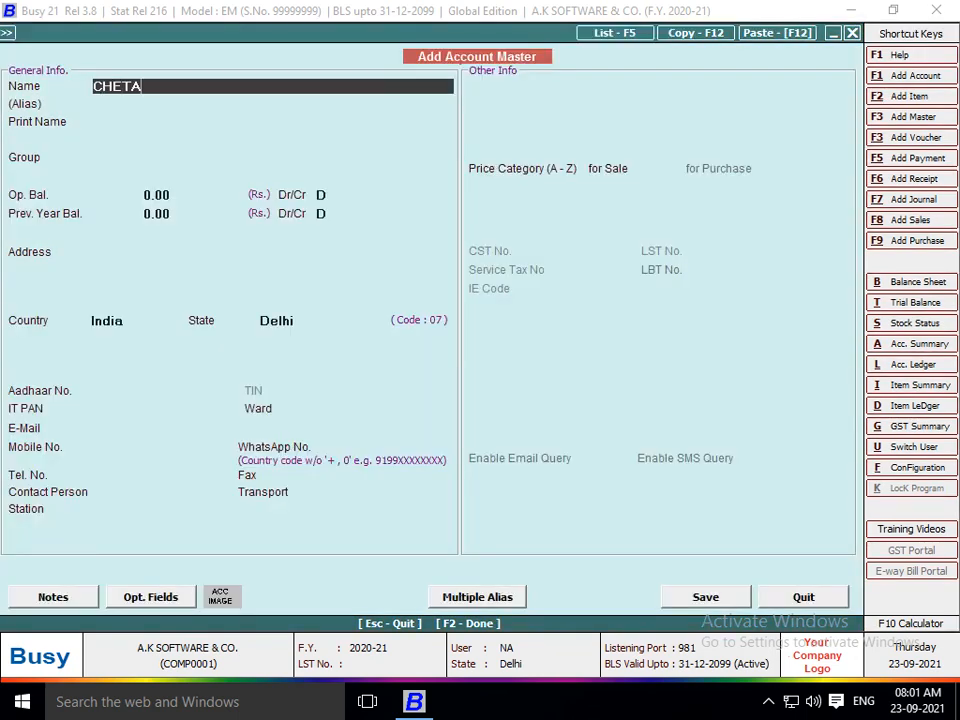
type("N BHAGAT")
key("Return")
key("Return")
key("Return")
type("SUN")
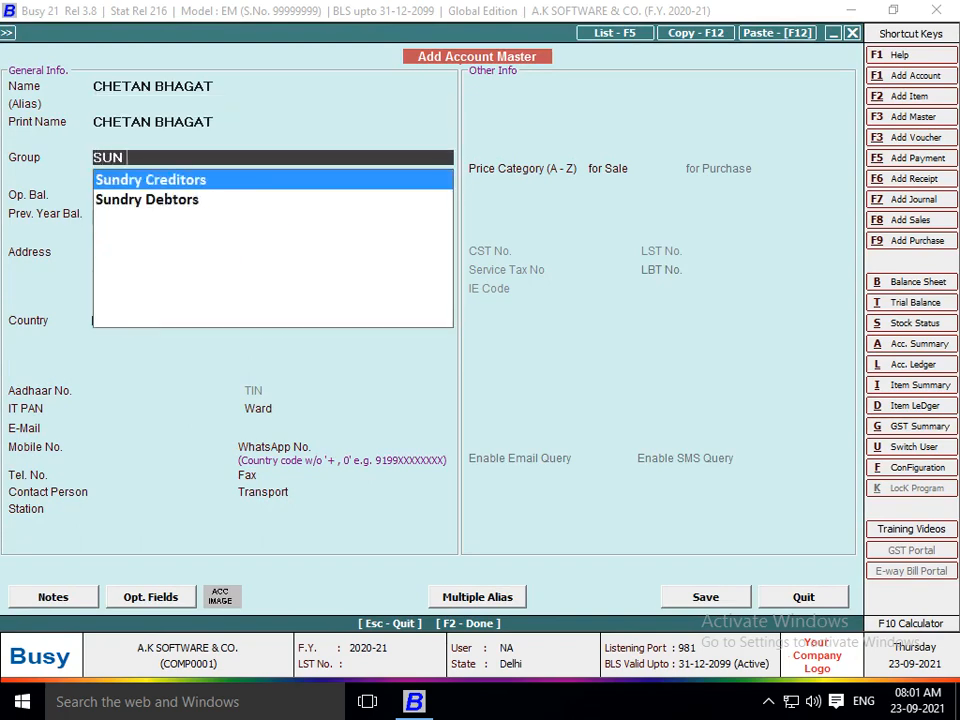
key("Return")
key("Return")
key("Return")
key("Return")
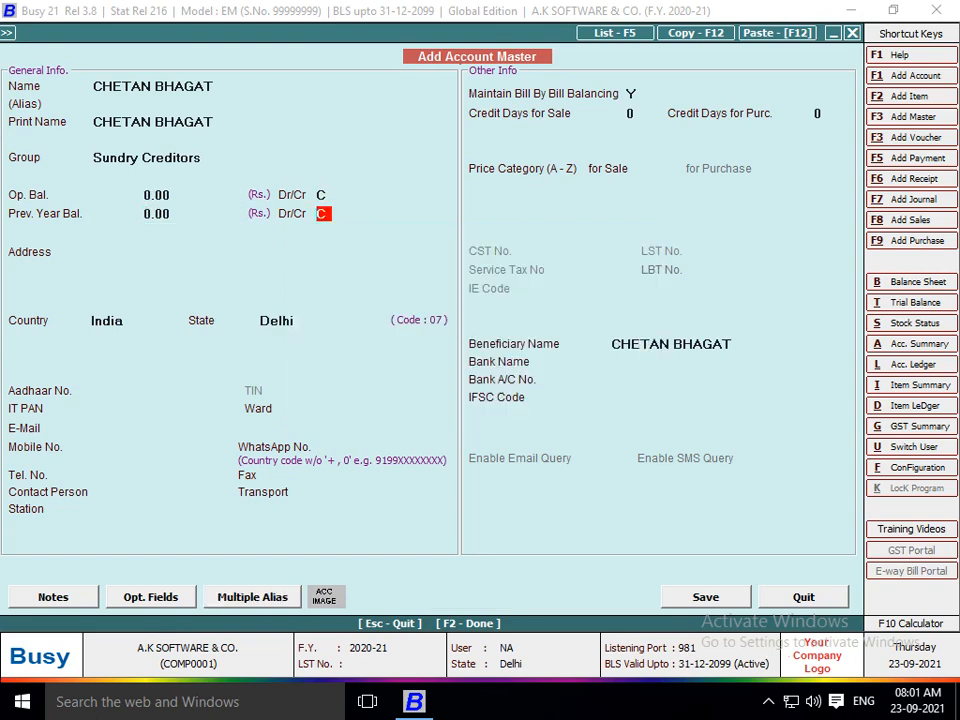
key("Return")
key("n")
key("F2")
key("Return")
key("Return")
key("Return")
key("Return")
key("Return")
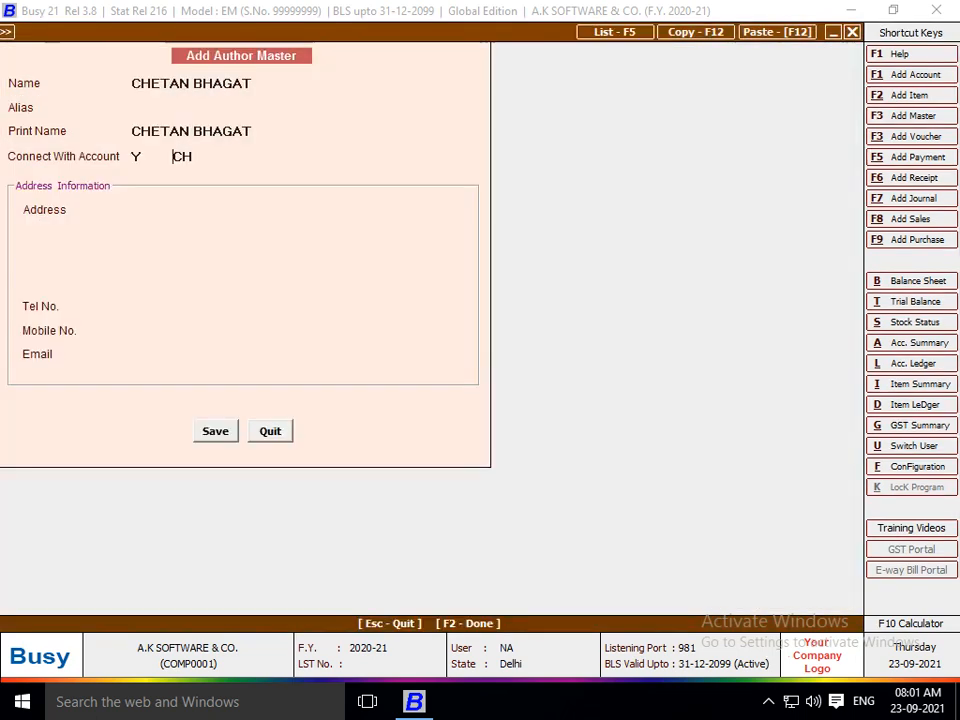
key("F2")
key("Return")
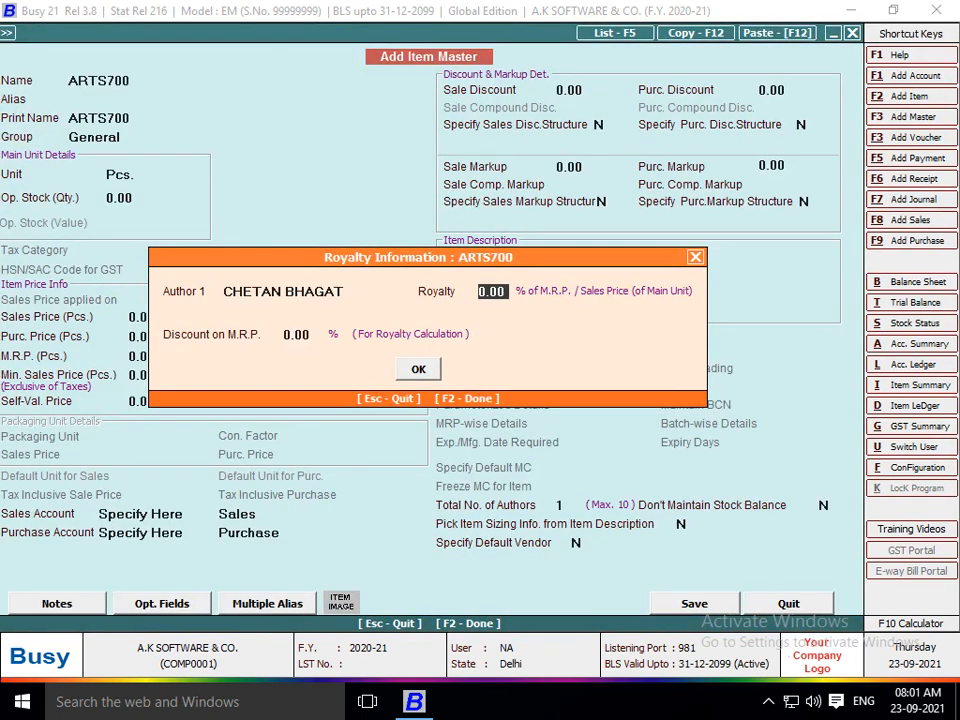
Set a 1% royalty and save the ARTS700 item master.
type("1")
key("Return")
key("Return")
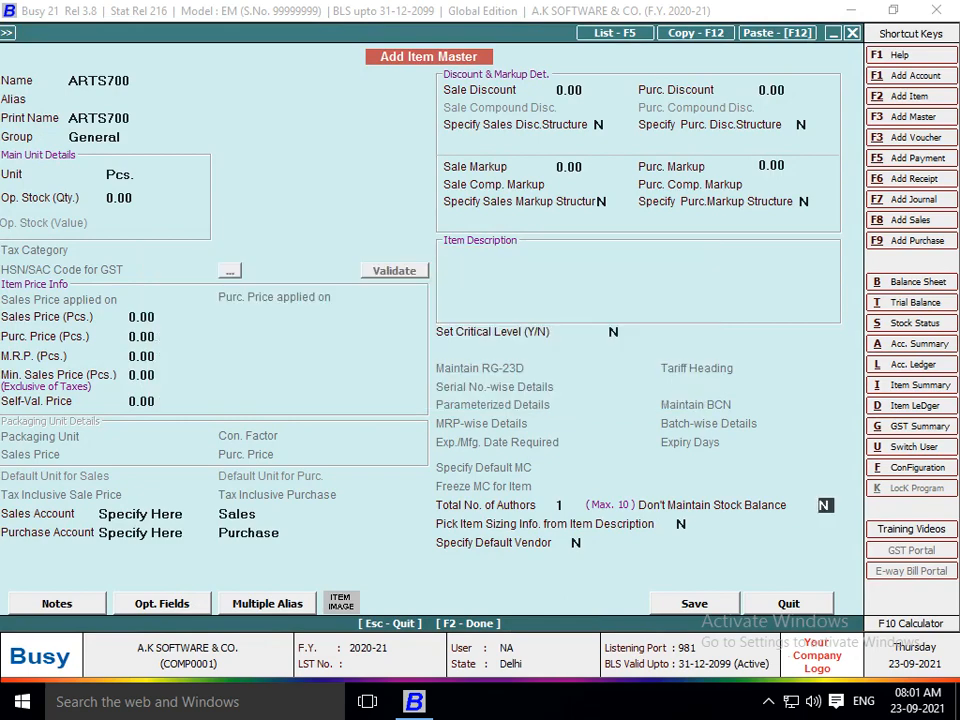
key("Return")
key("F2")
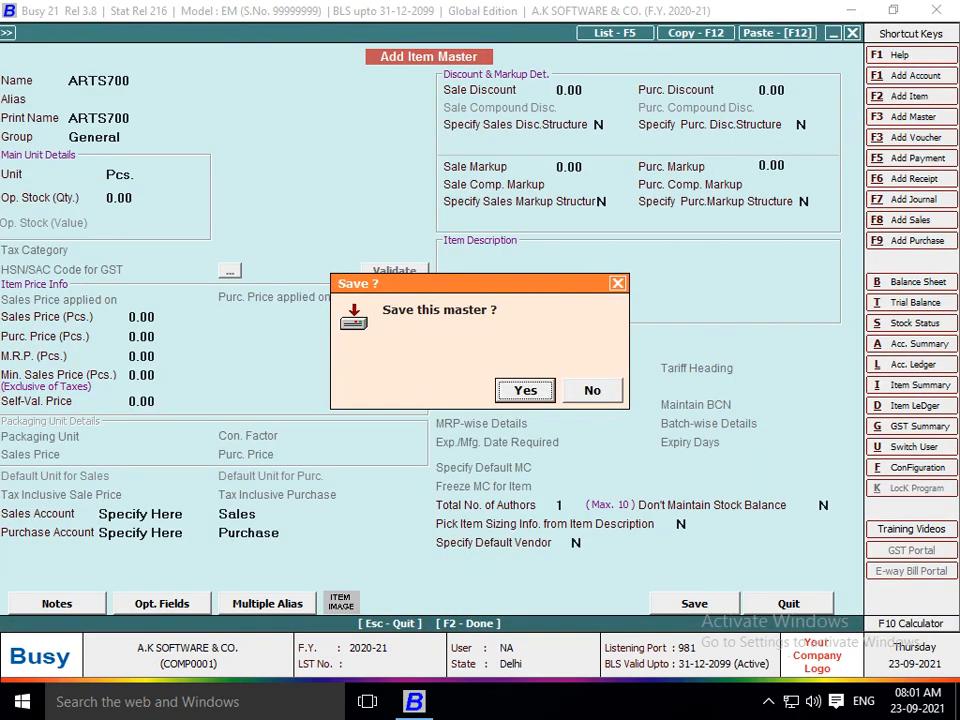
key("Return")
Enter 100 Pcs at 1,500 and save the purchase voucher totalling 1,50,000.
type("100")
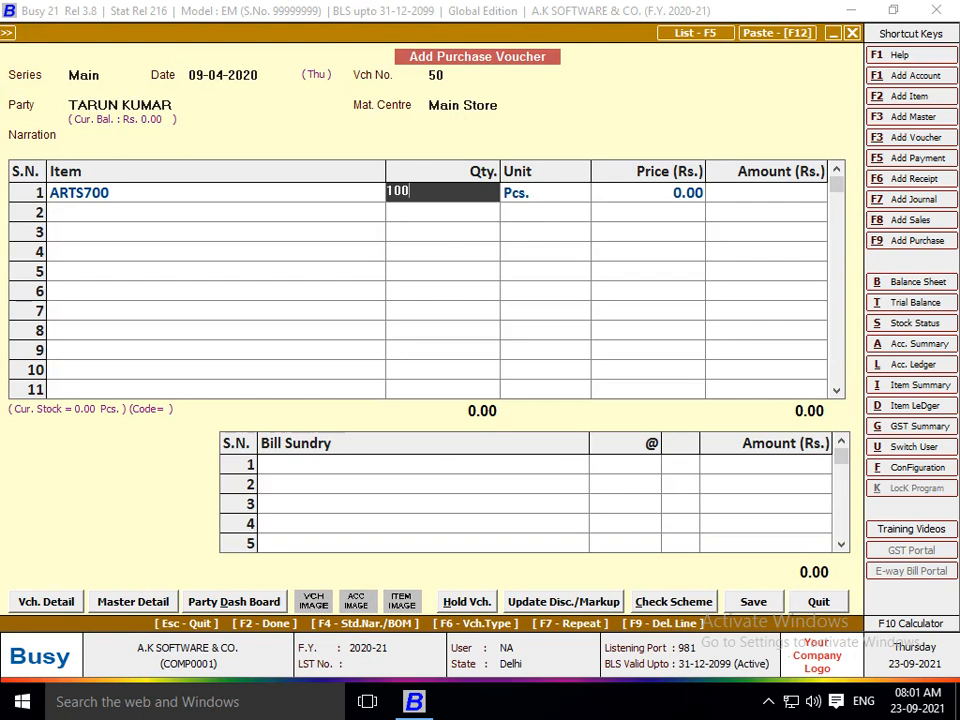
key("Return")
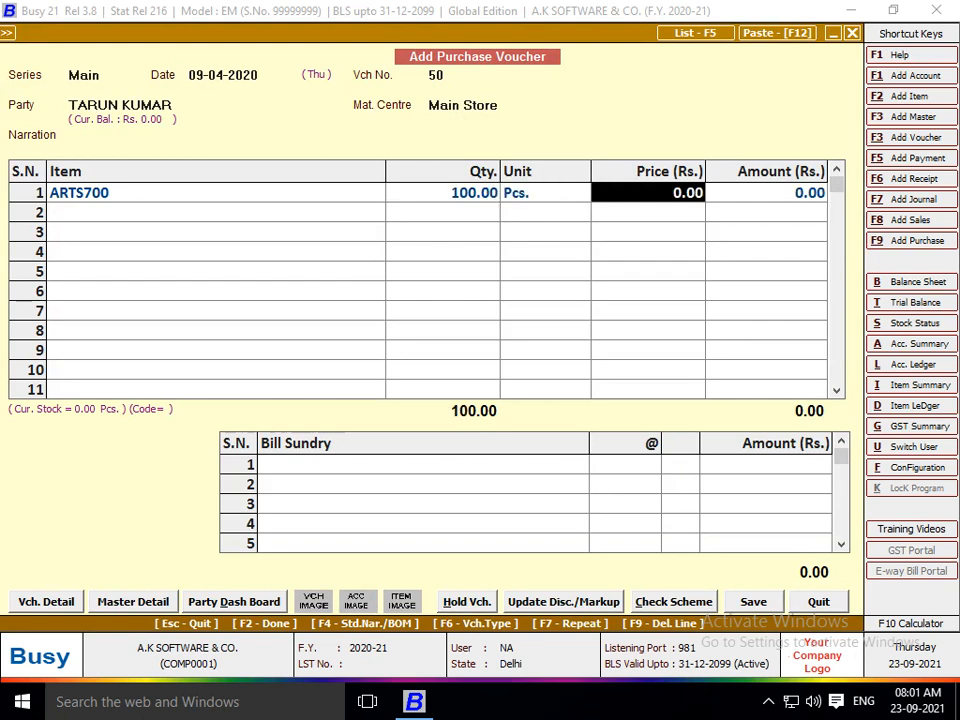
type("1500")
key("Return")
key("Return")
key("Return")
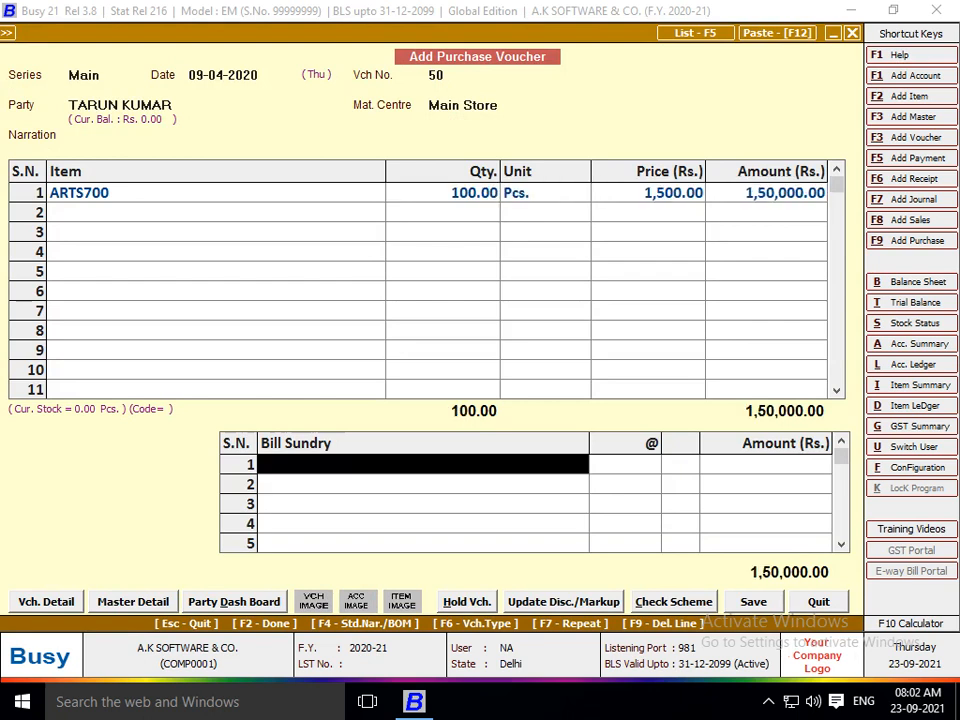
key("F2")
key("F2")
key("F2")
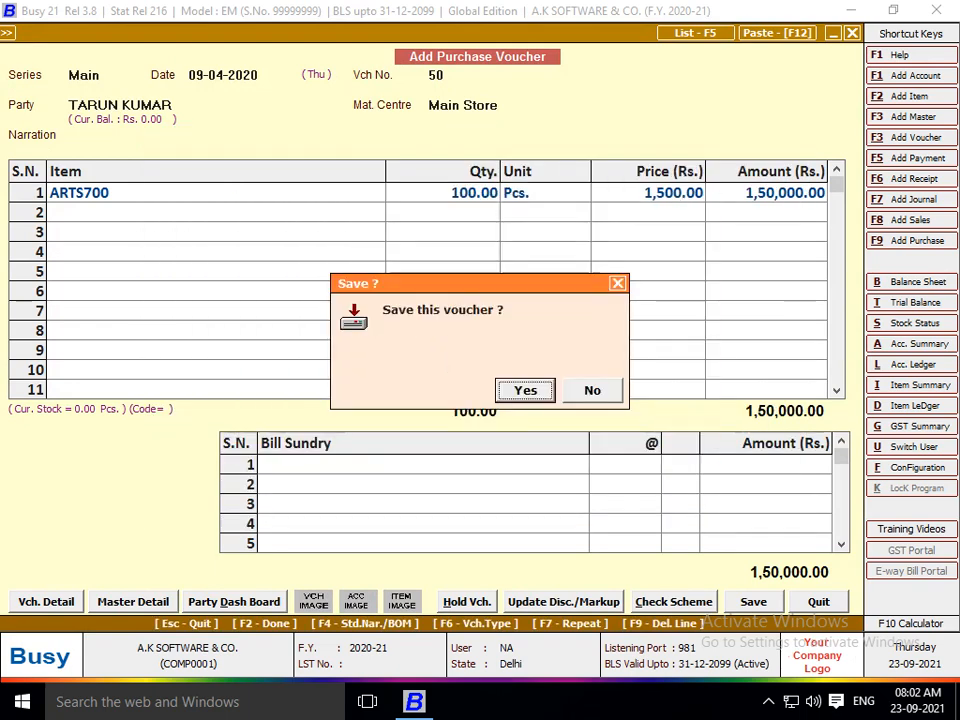
key("Return")
key("Escape")
key("Escape")
key("Escape")
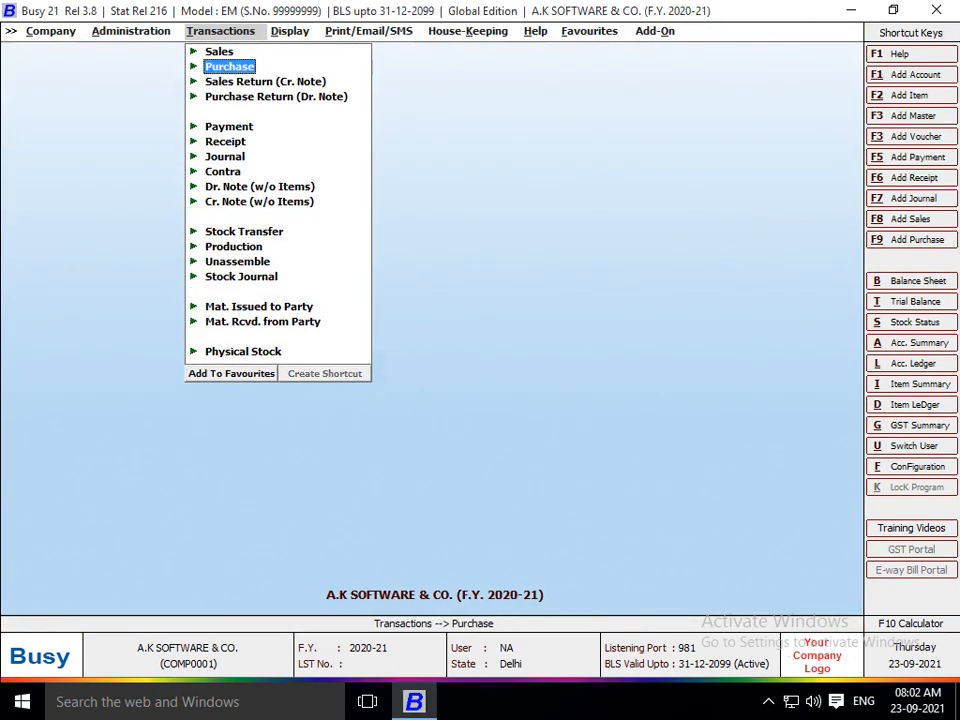
Start a Main-series sales voucher for the Cash party with ARTS700 in the first row.
key("Up")
key("Return")
key("Return")
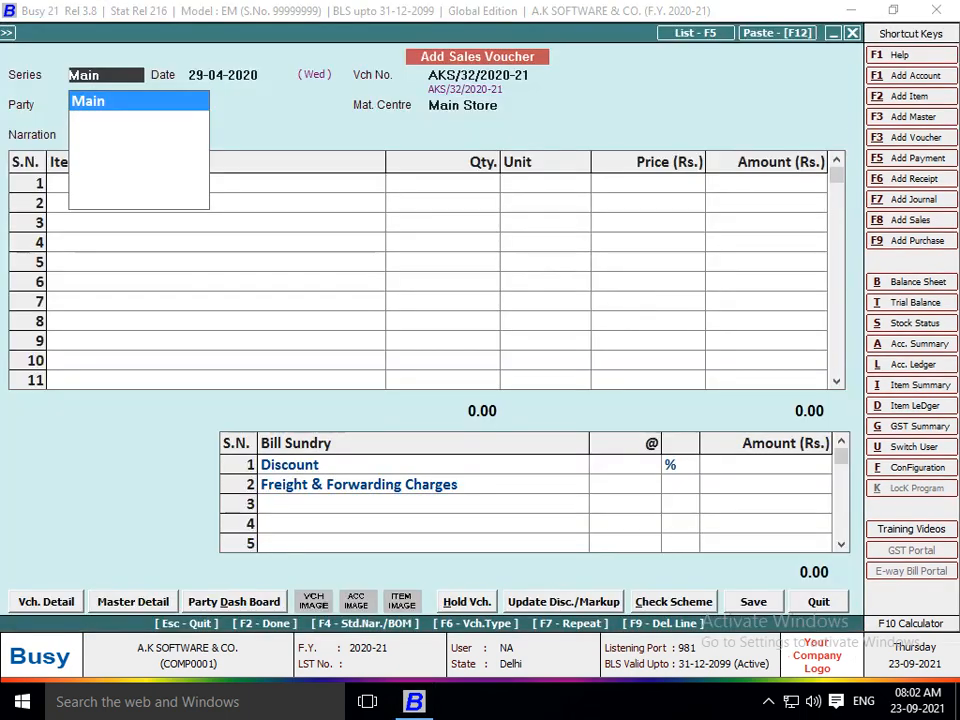
key("Return")
key("Return")
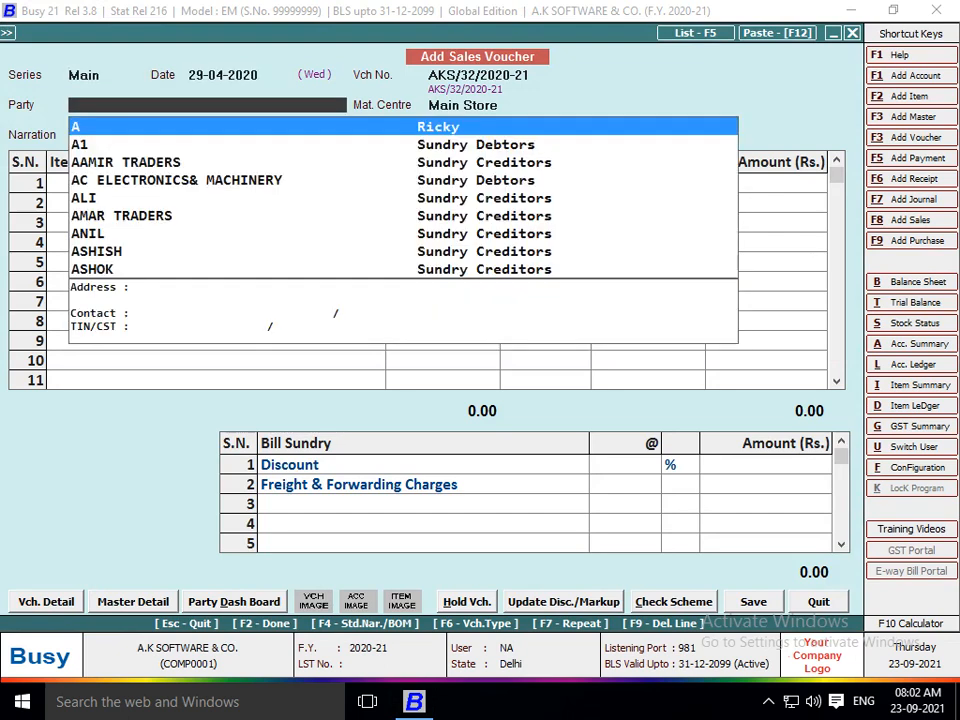
type("C")
key("Return")
key("Return")
key("Return")
key("Return")
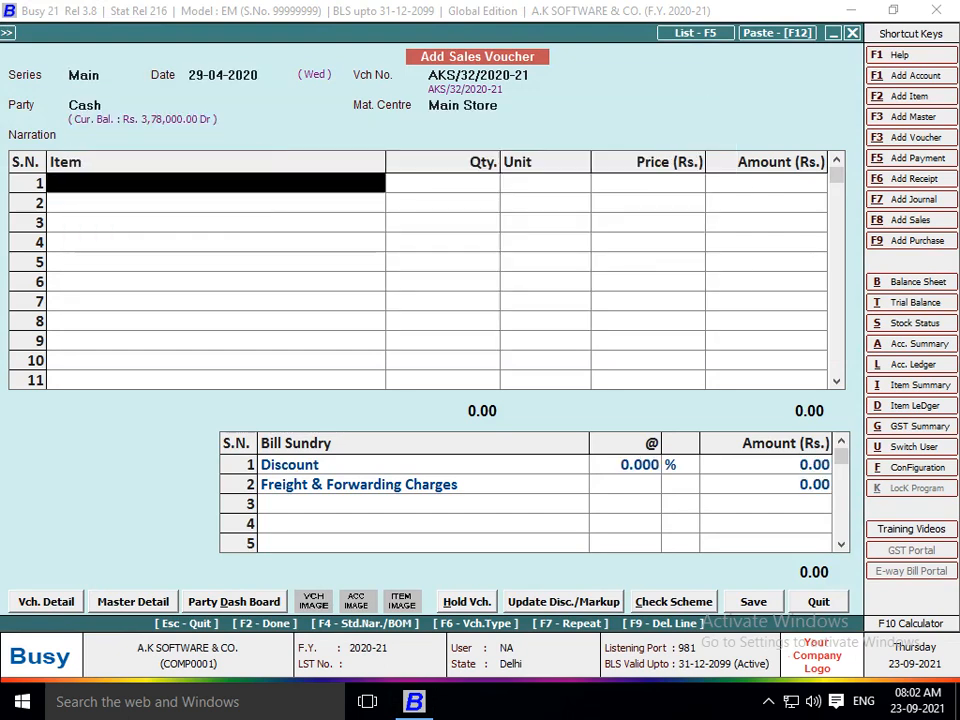
type("ARTS")
key("Return")
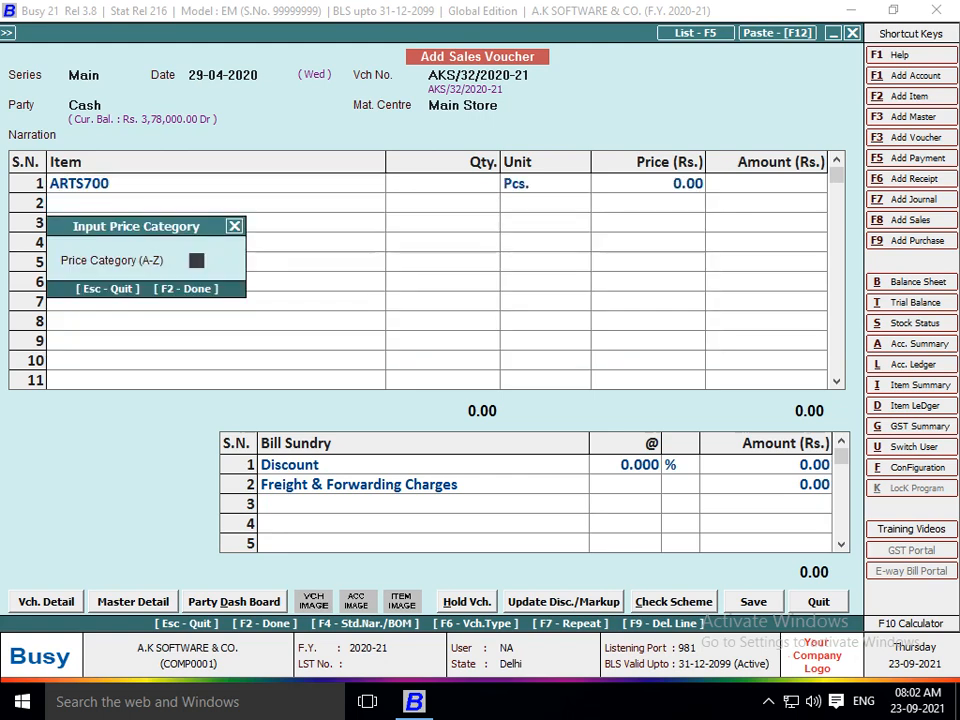
key("Return")
key("Return")
key("Return")
key("Return")
key("Return")
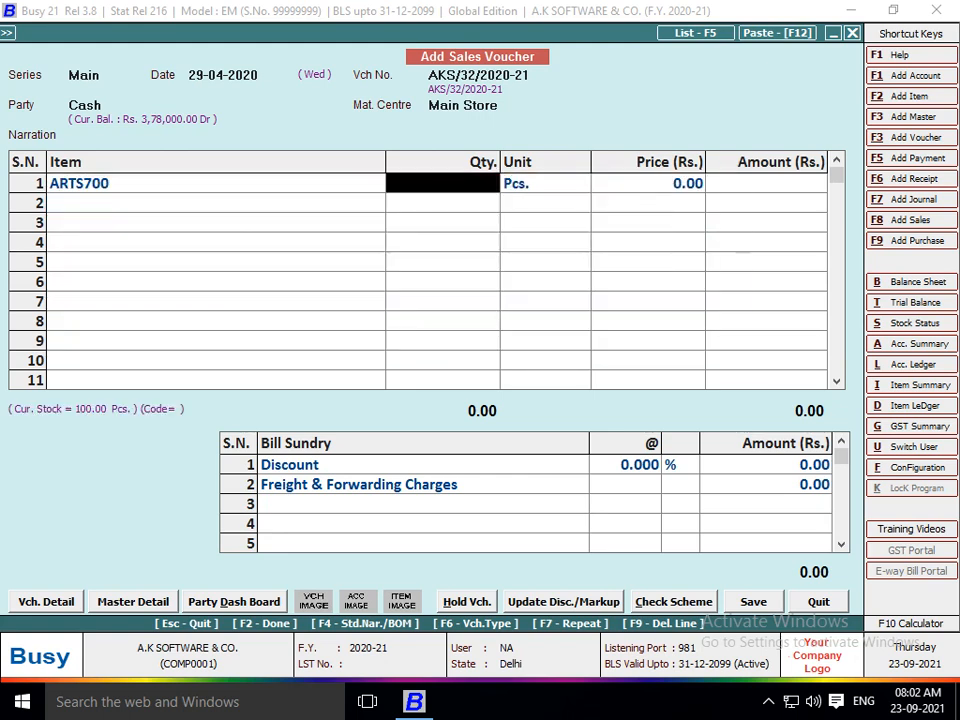
Enter quantity 2 at price 2,500 and save the 5,000 sales voucher.
type("2")
key("Return")
key("Return")
key("Return")
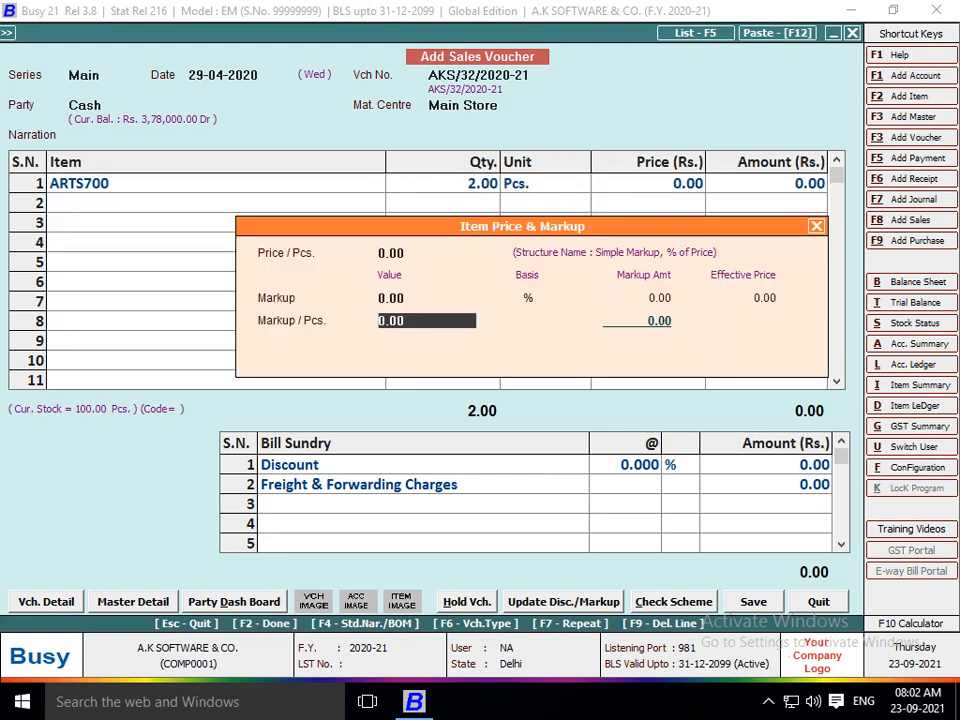
key("Return")
type("2500")
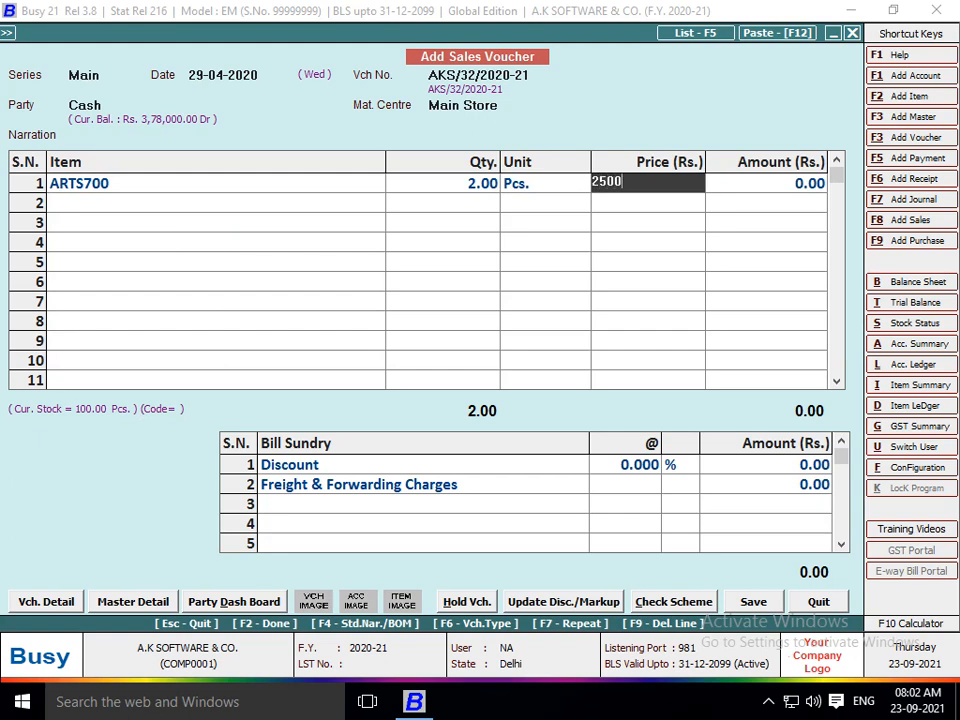
key("Return")
key("Return")
key("Return")
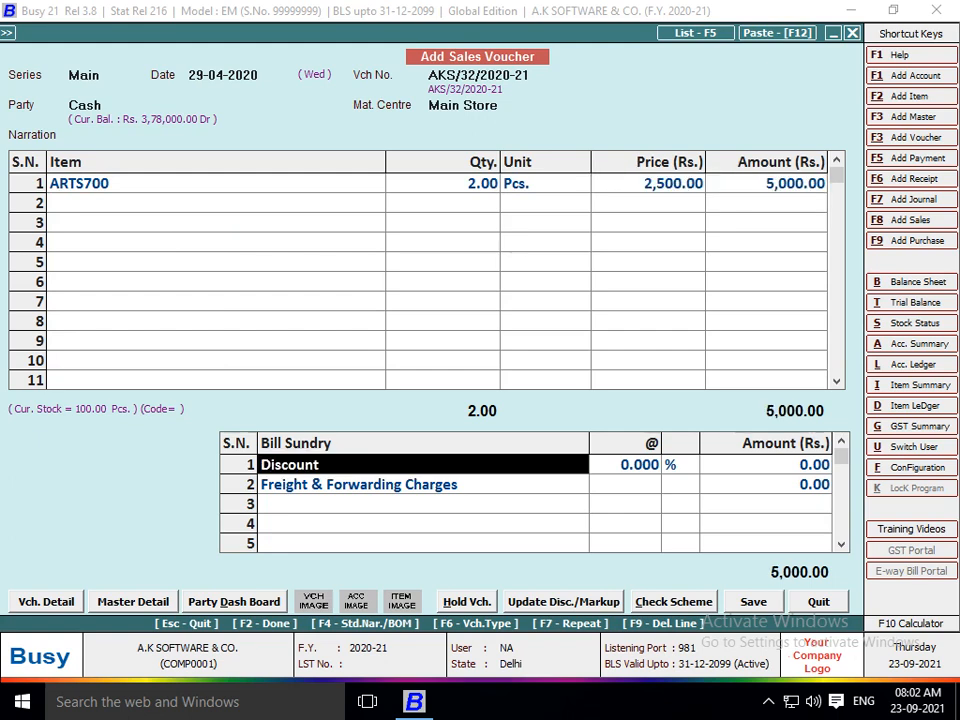
key("F2")
key("F2")
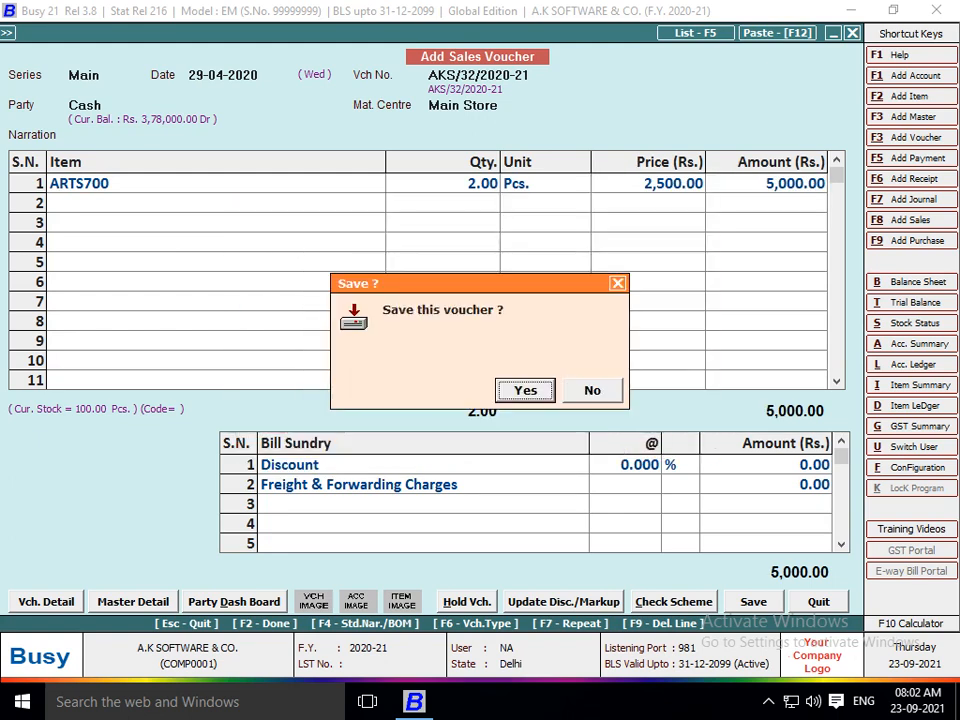
key("Return")
Date the next sale 30-04-2020, choose Cash as party, and pick ARTS700.
type("30")
key("Return")
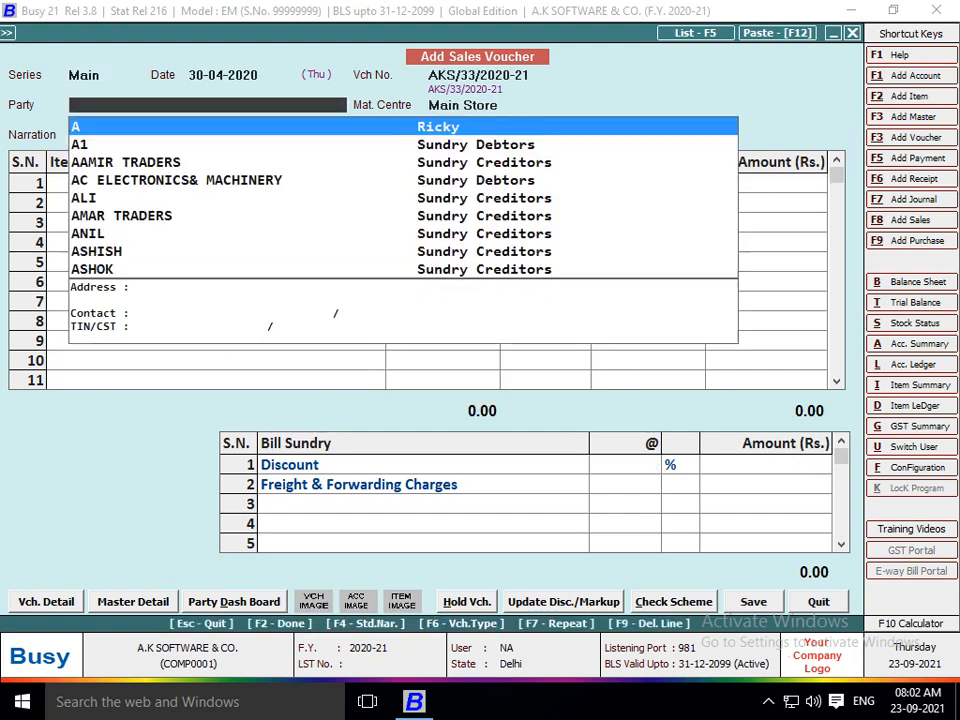
type("CA")
key("Return")
key("Return")
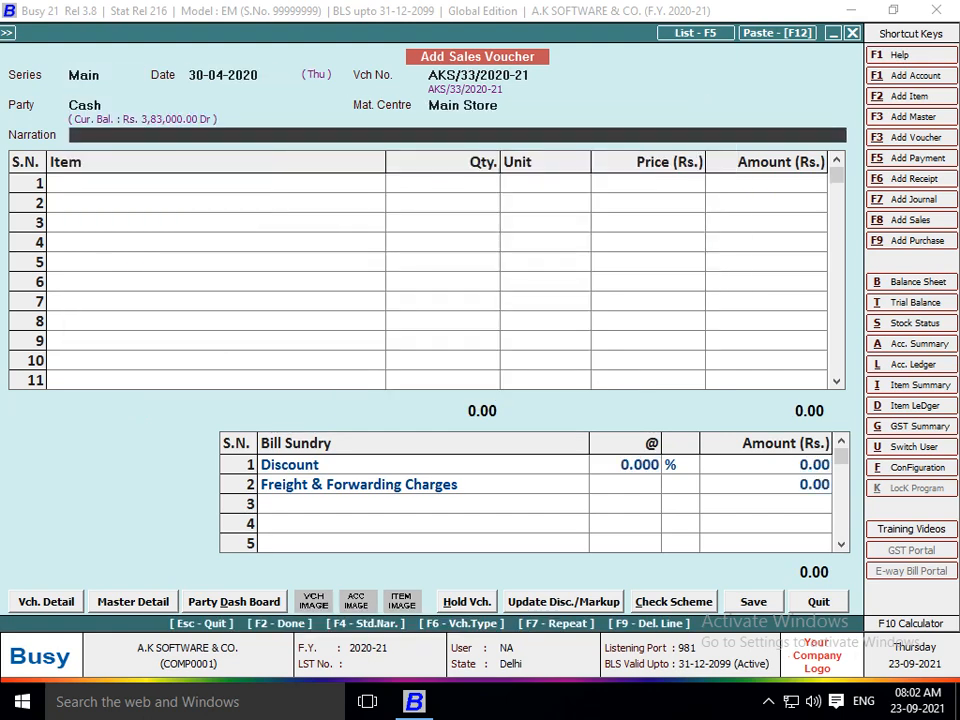
key("Return")
type("ART")
key("Return")
Enter 5 Pcs at 2,500, save the 12,500 voucher, and return to the sales menu.
key("Return")
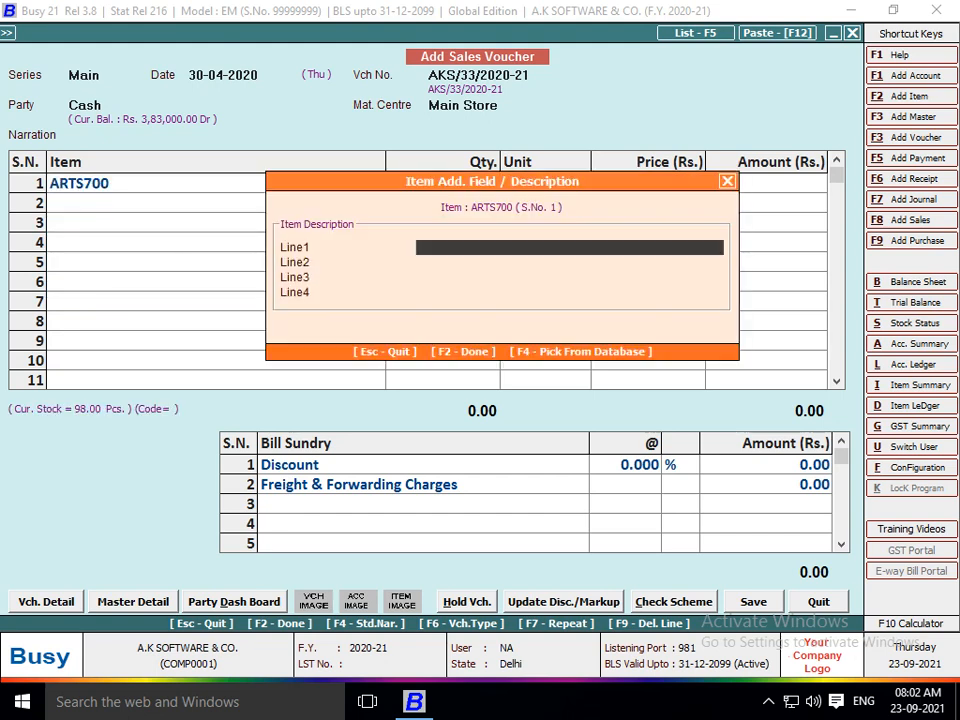
key("Return")
key("Return")
key("Return")
key("Return")
type("5")
key("Return")
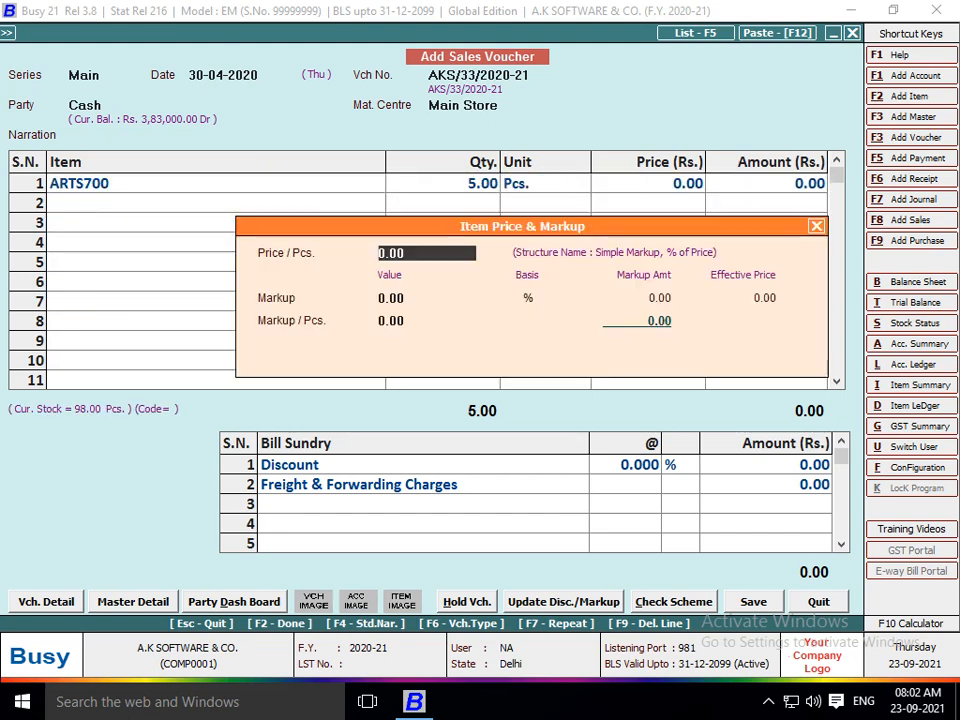
key("Return")
key("Return")
key("Return")
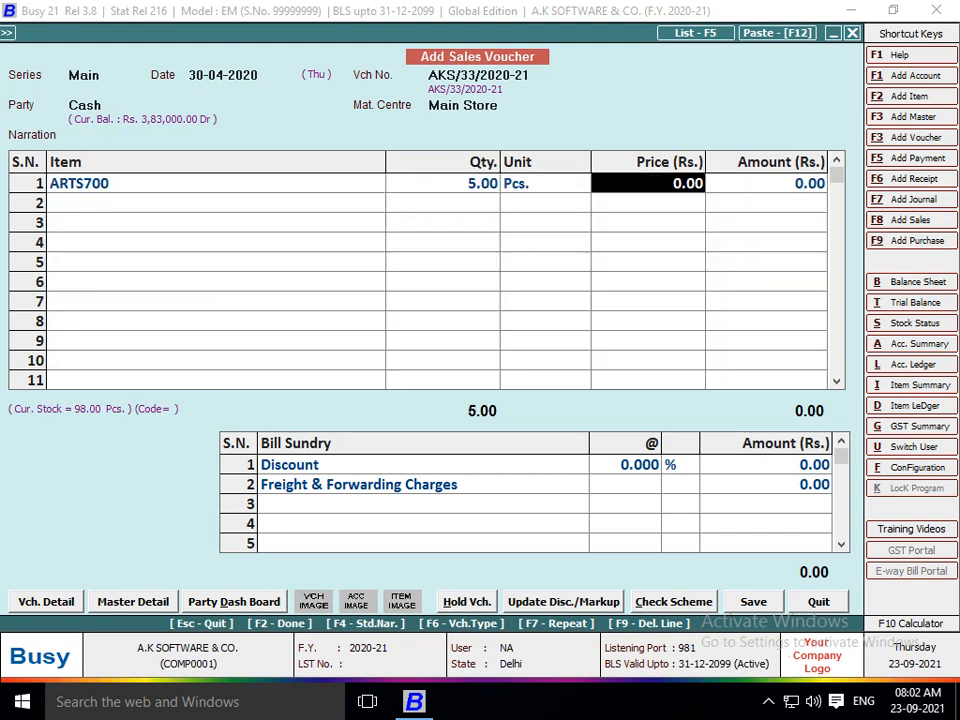
type("2500")
key("Return")
key("Return")
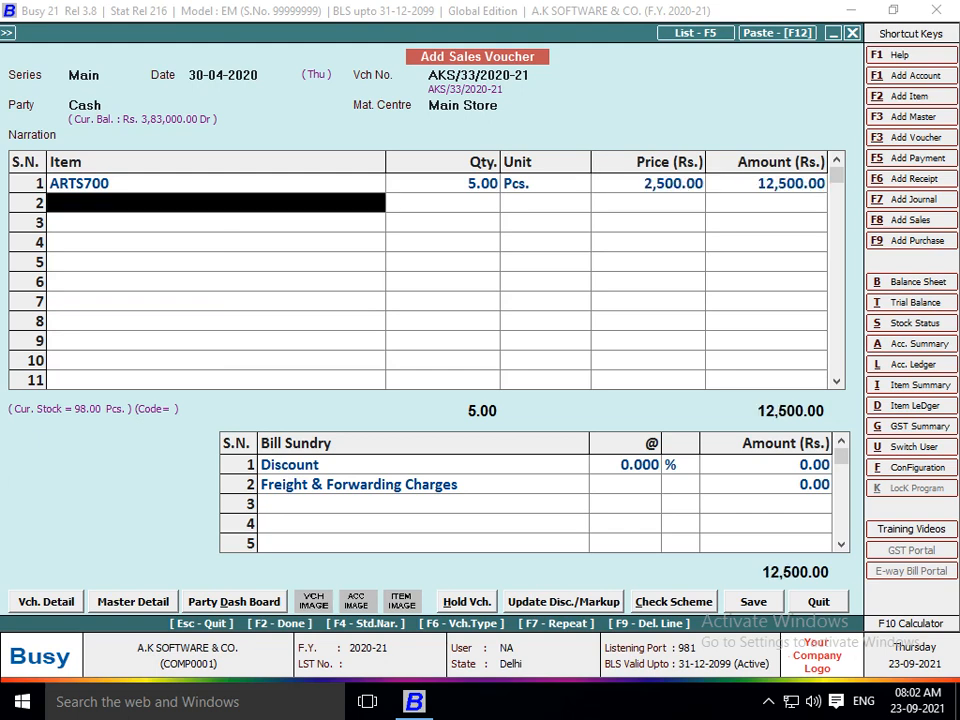
key("F2")
key("F2")
key("F2")
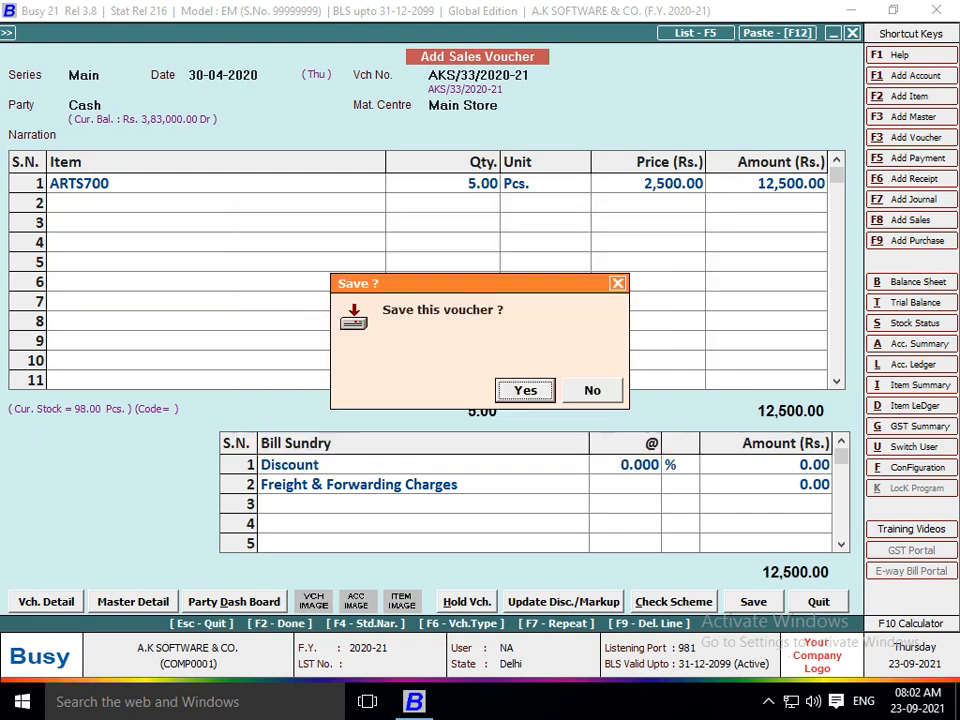
key("Return")
key("Escape")
key("Escape")
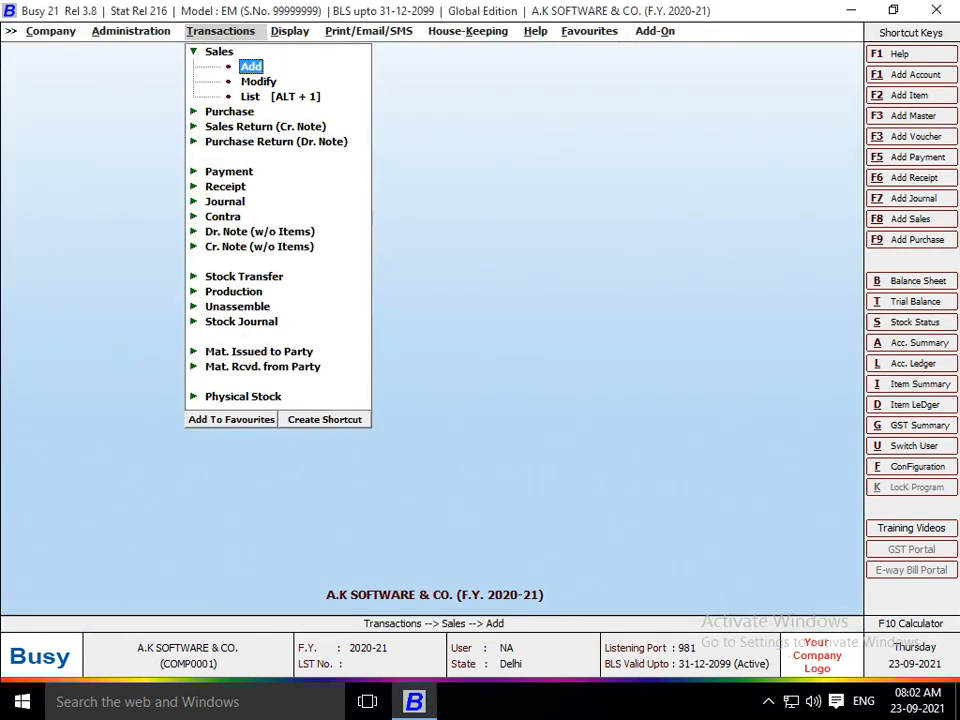
key("Escape")
Open the one-author Royalty Calculation report from the Display menu.
key("Right")
key("Down")
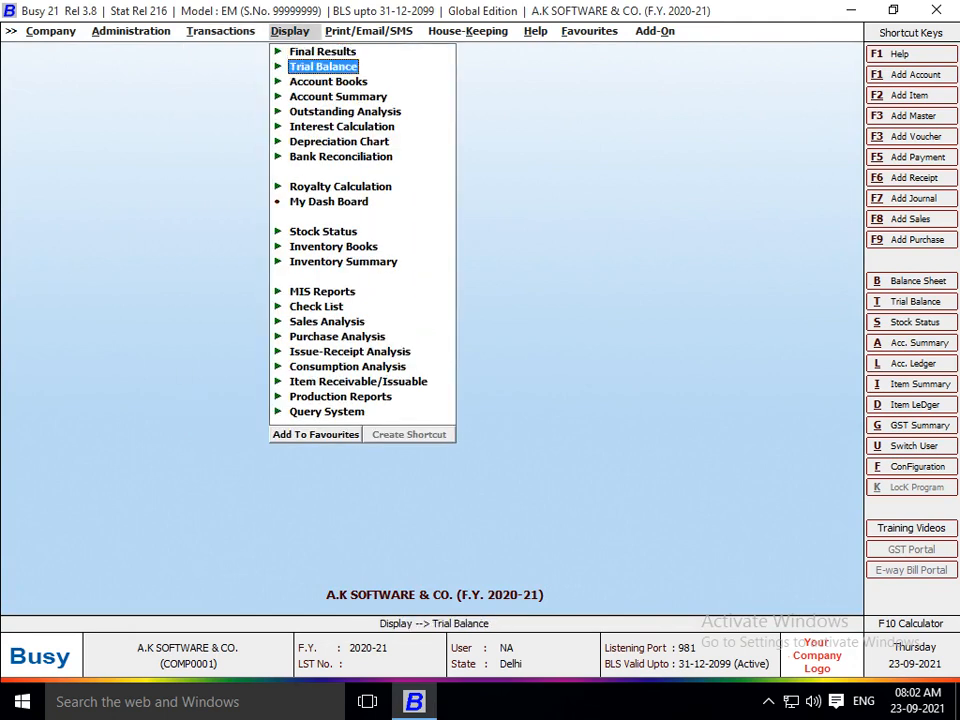
key("Down")
key("Down")
key("Down")
key("Down")
key("Down")
key("Down")
key("Down")
key("Down")
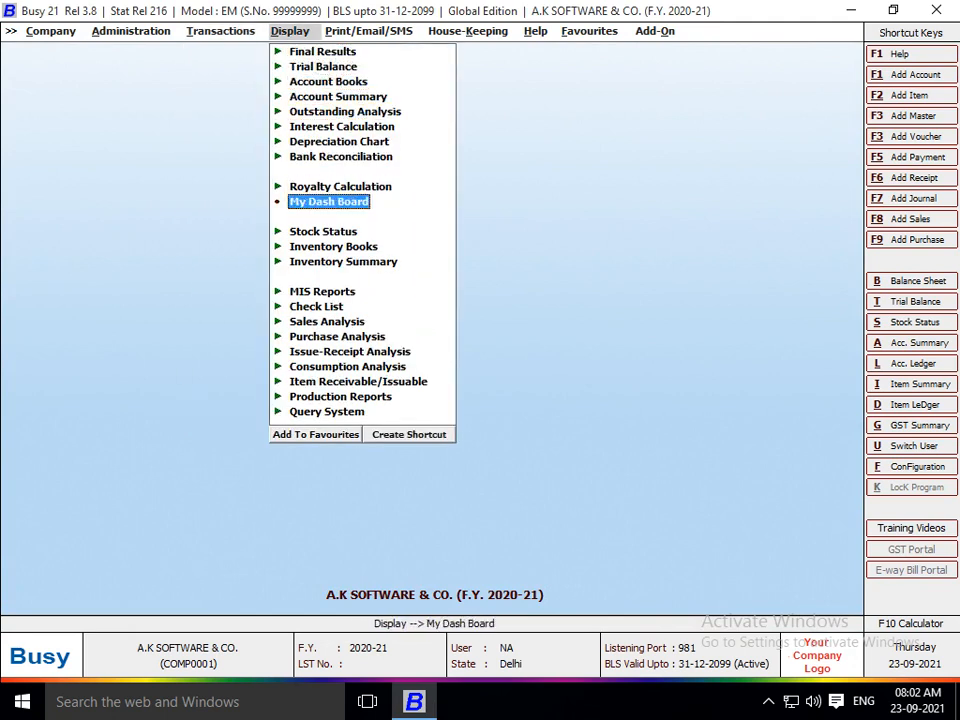
key("Up")
key("Up")
key("Down")
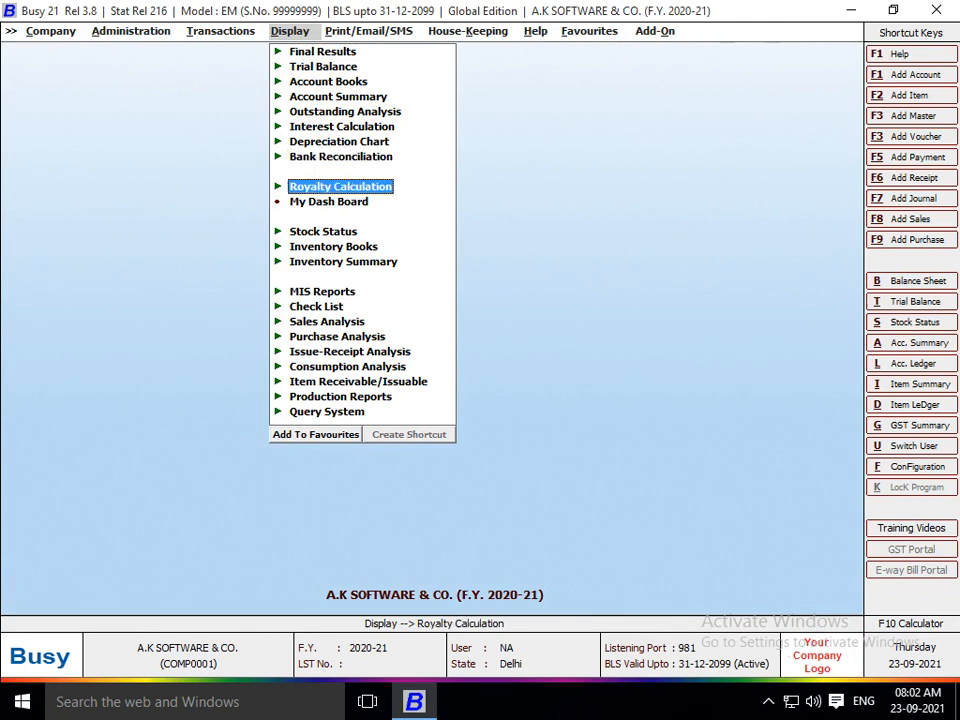
key("Up")
key("Down")
key("Return")
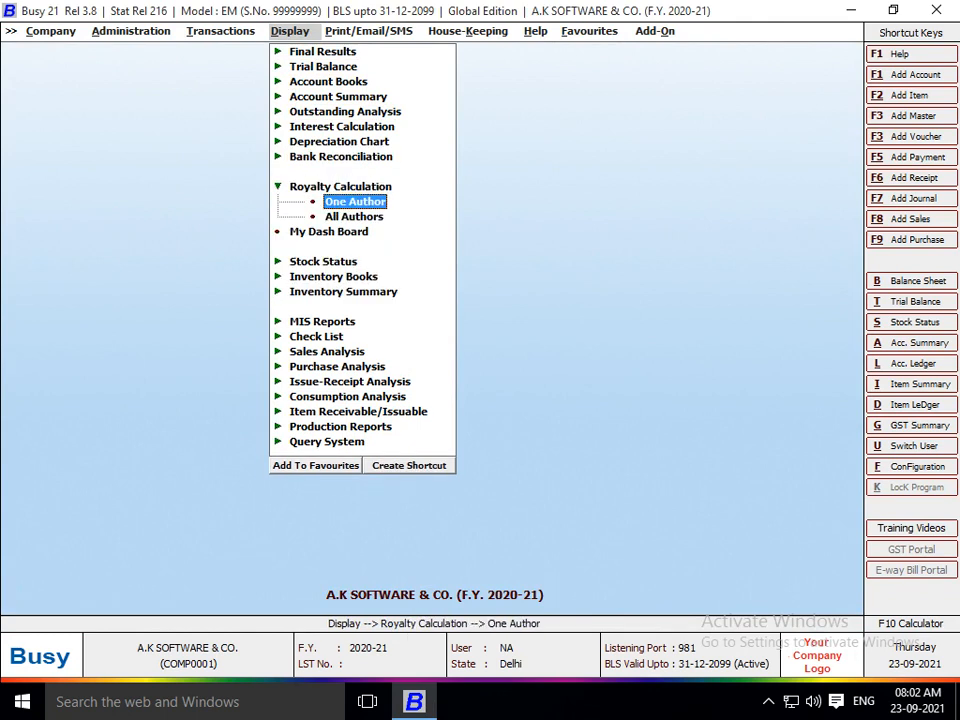
key("Down")
key("Up")
key("Down")
key("Up")
key("Return")
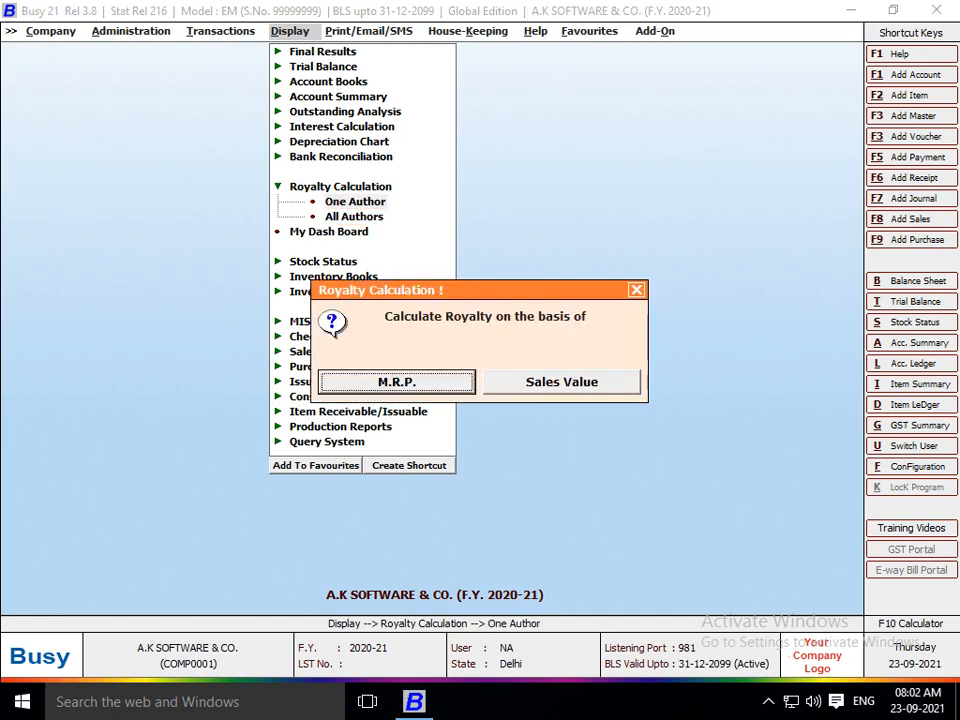
Base the royalty on Sales Value with sales details only, and accept the author.
key("Right")
key("Return")
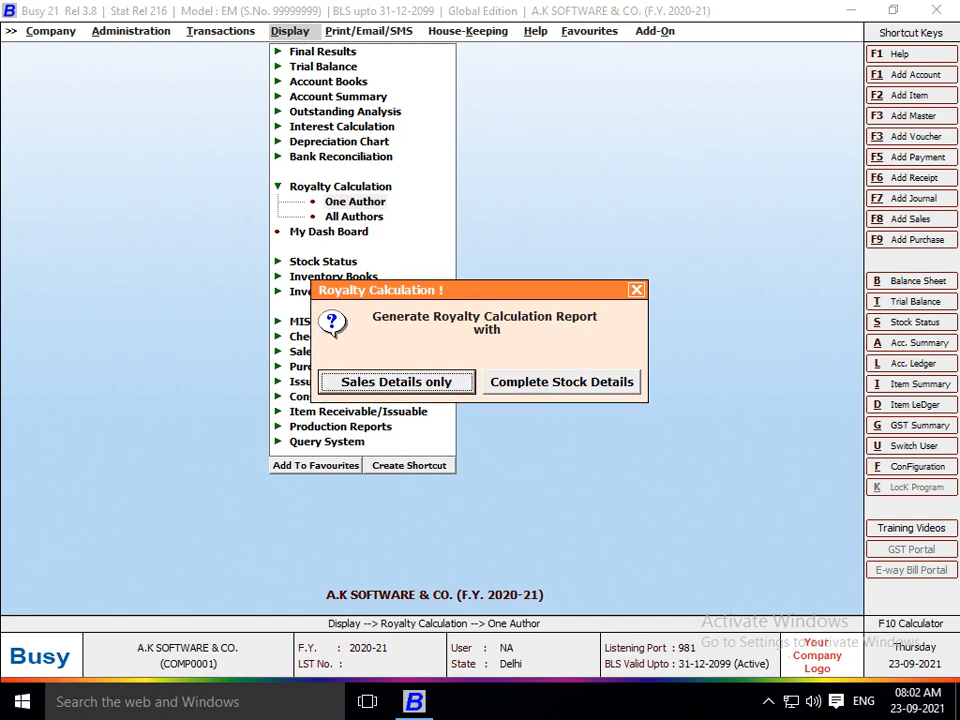
key("Return")
key("Return")
key("Return")
key("Return")
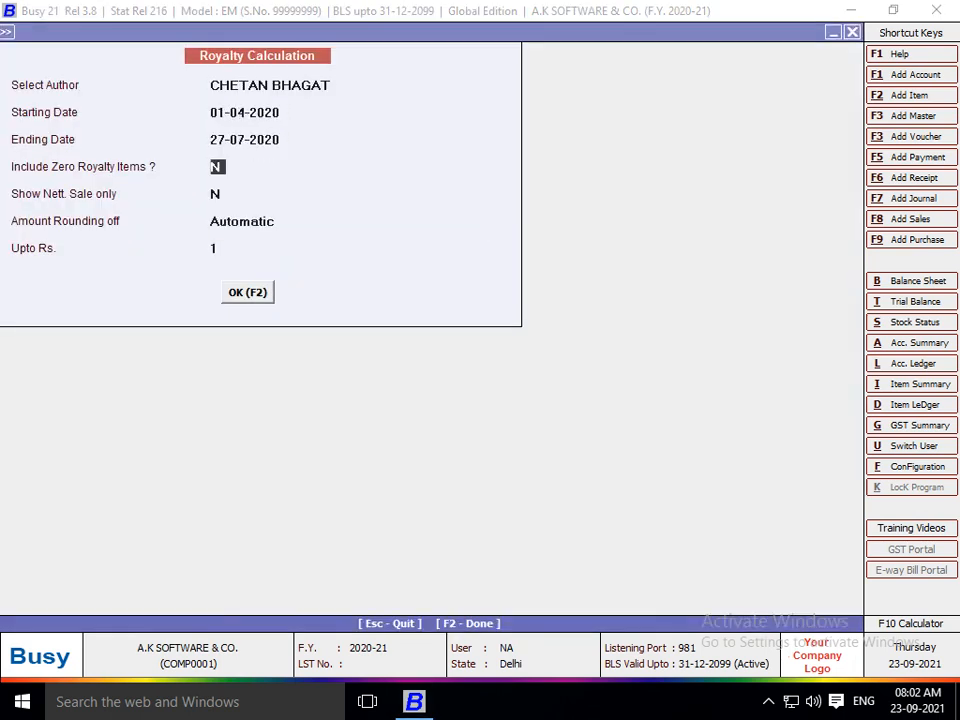
key("Return")
key("Return")
key("Return")
key("Return")
key("Return")
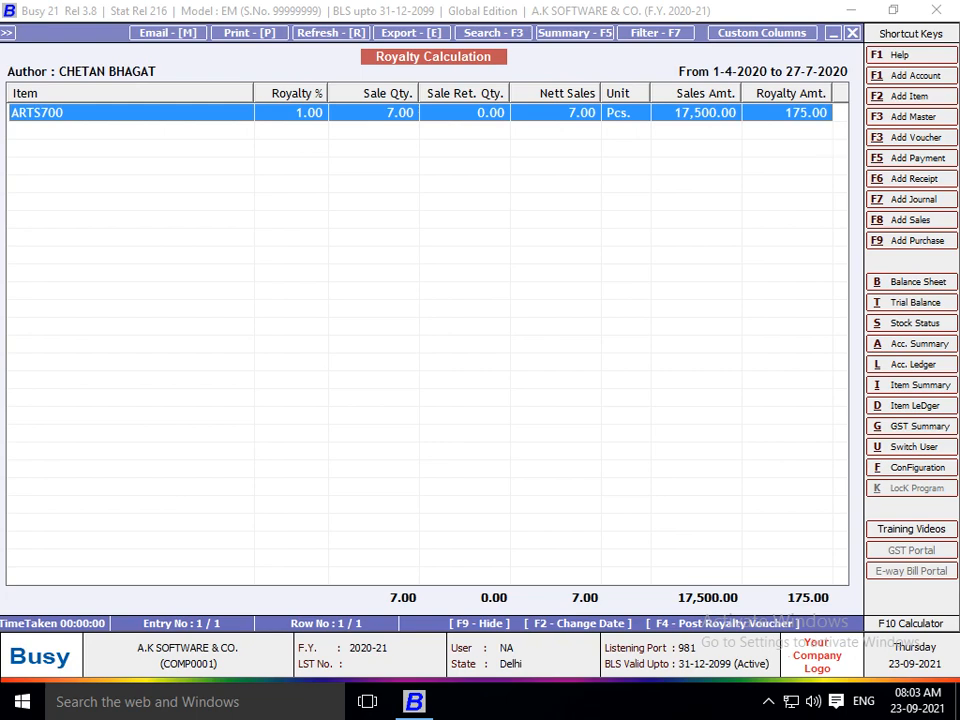
Post the 175.00 royalty journal in series Main dated 27-07-2020, payable to CHETAN BHAGAT.
key("F4")
key("Return")
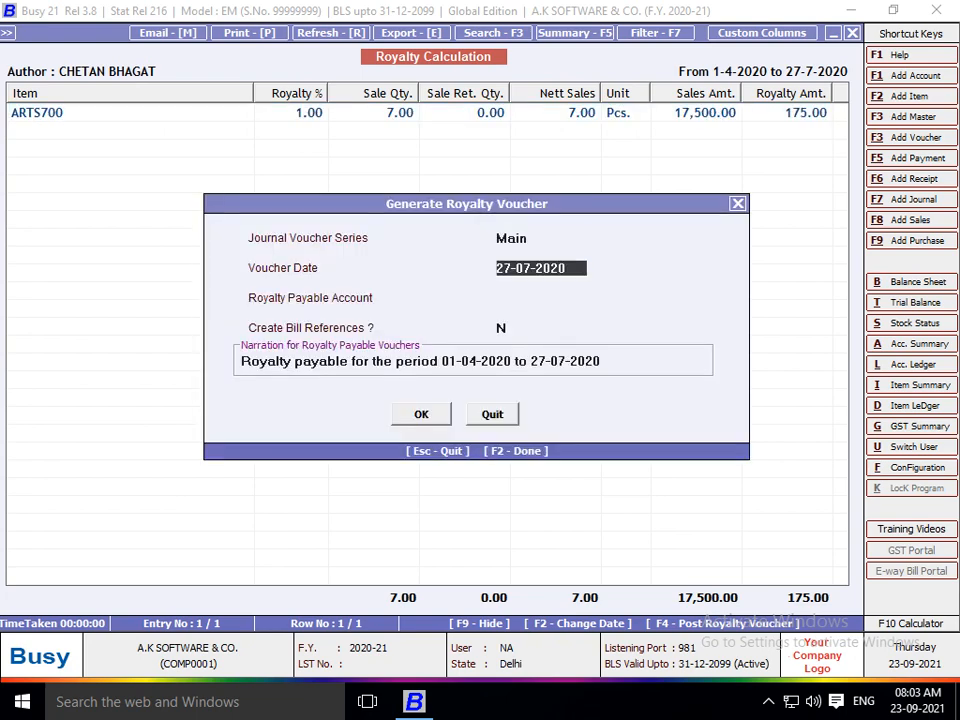
key("Return")
type("CH")
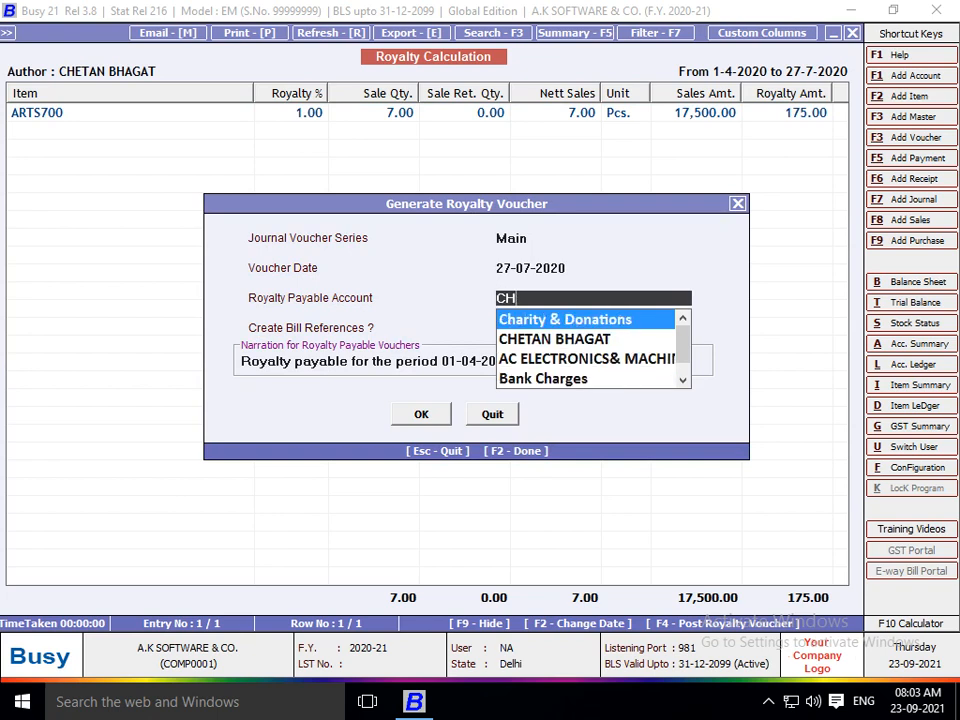
key("Down")
key("Return")
key("Return")
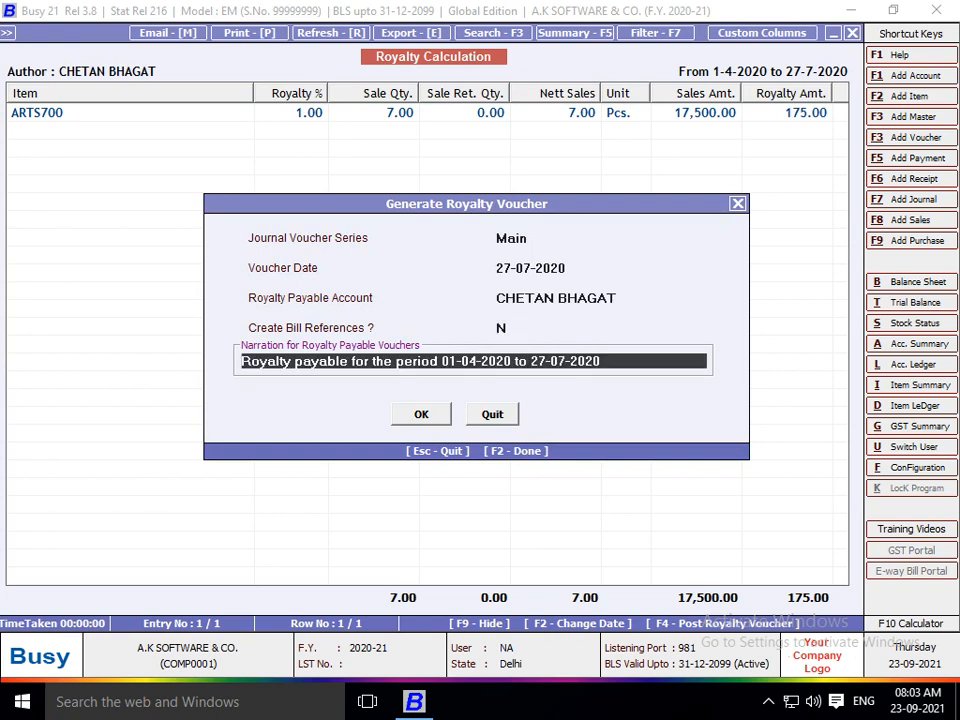
key("Return")
key("Return")
key("Return")
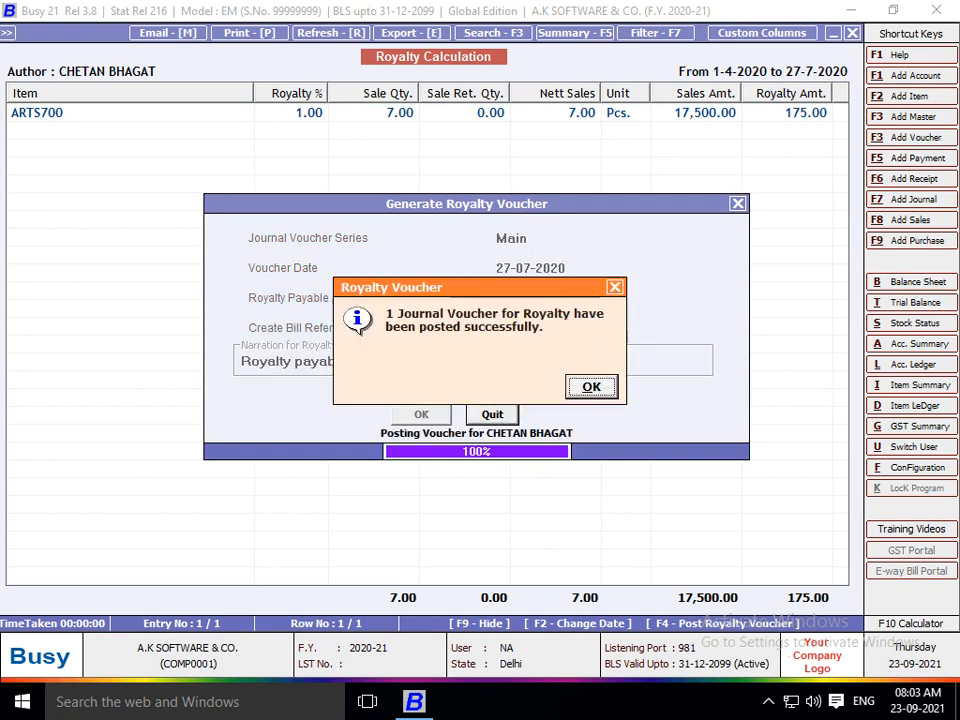
key("Return")
key("alt+l")
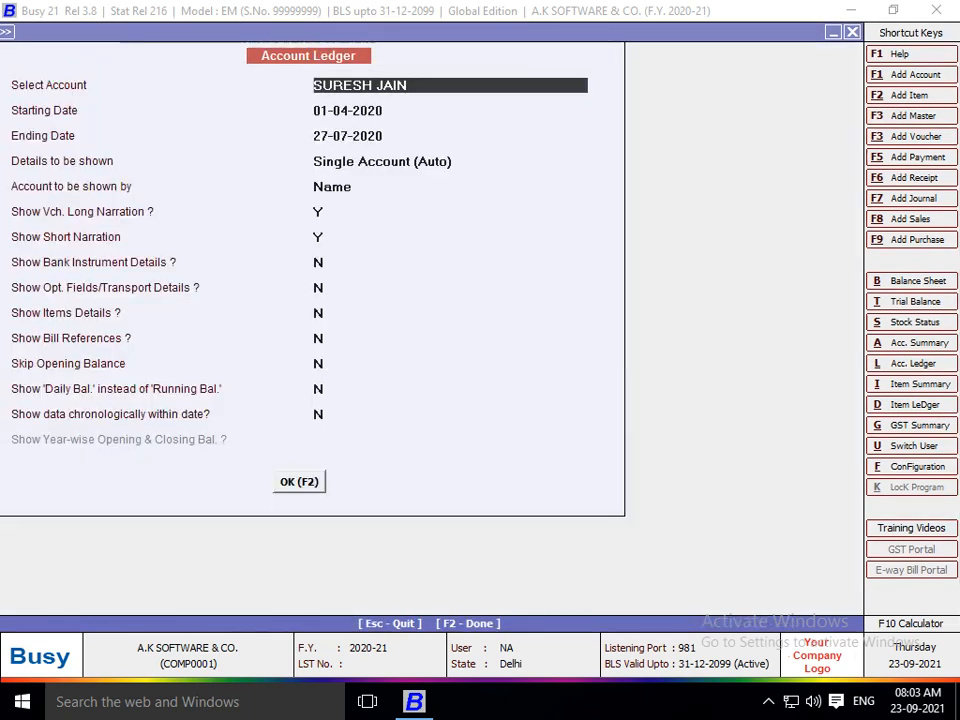
Open CHETAN BHAGAT's account ledger and edit the royalty journal's debit account line.
type("CHETA")
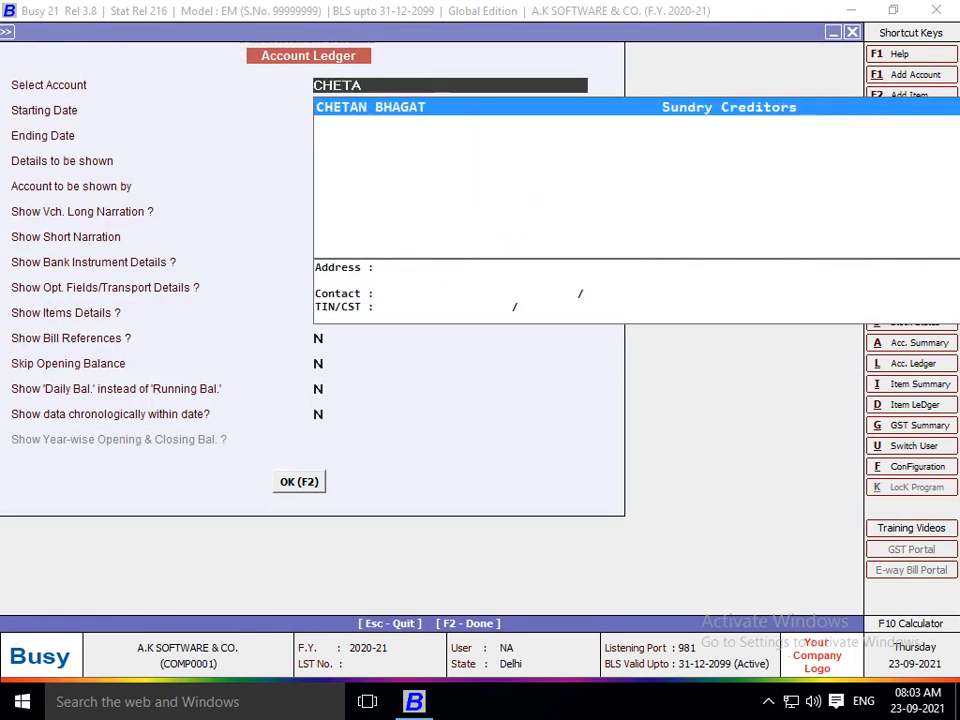
key("Return")
key("F2")
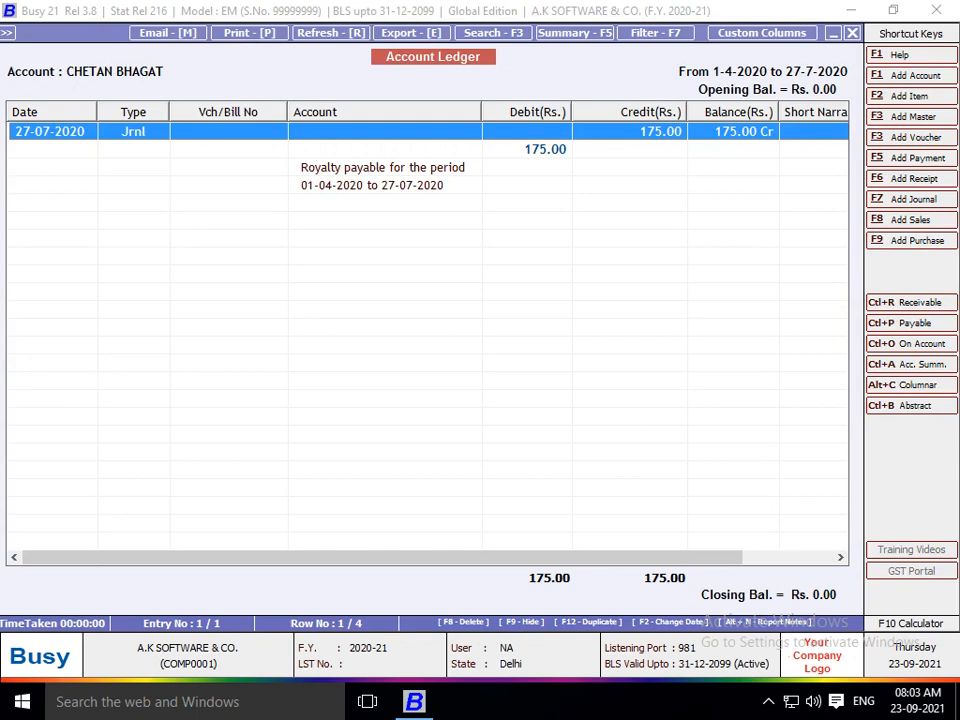
key("Return")
key("Return")
key("Return")
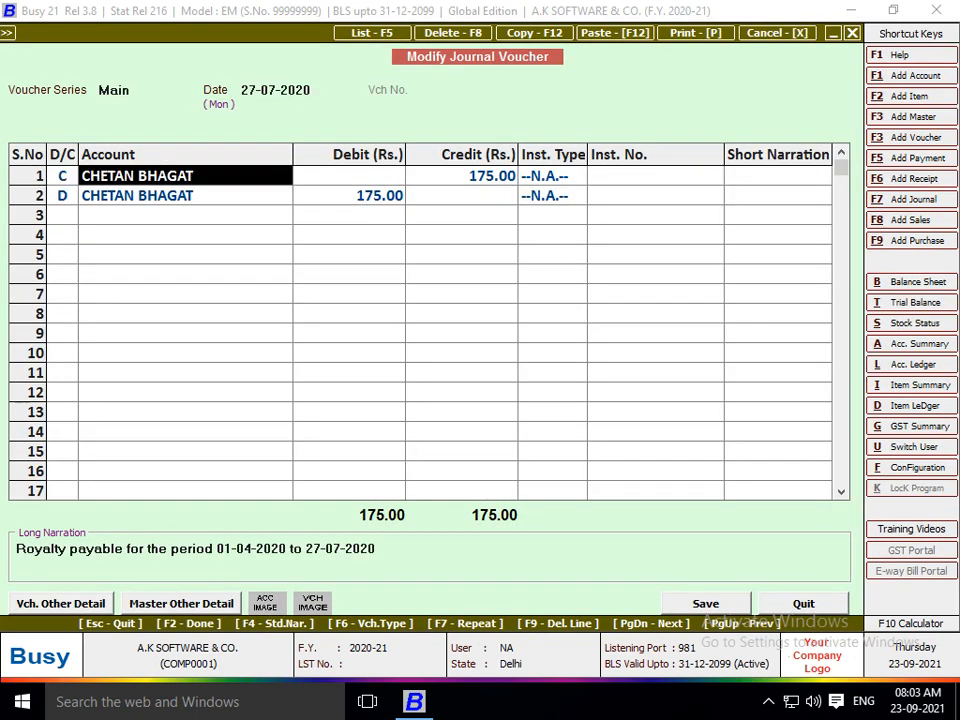
key("Left")
key("Down")
key("Right")
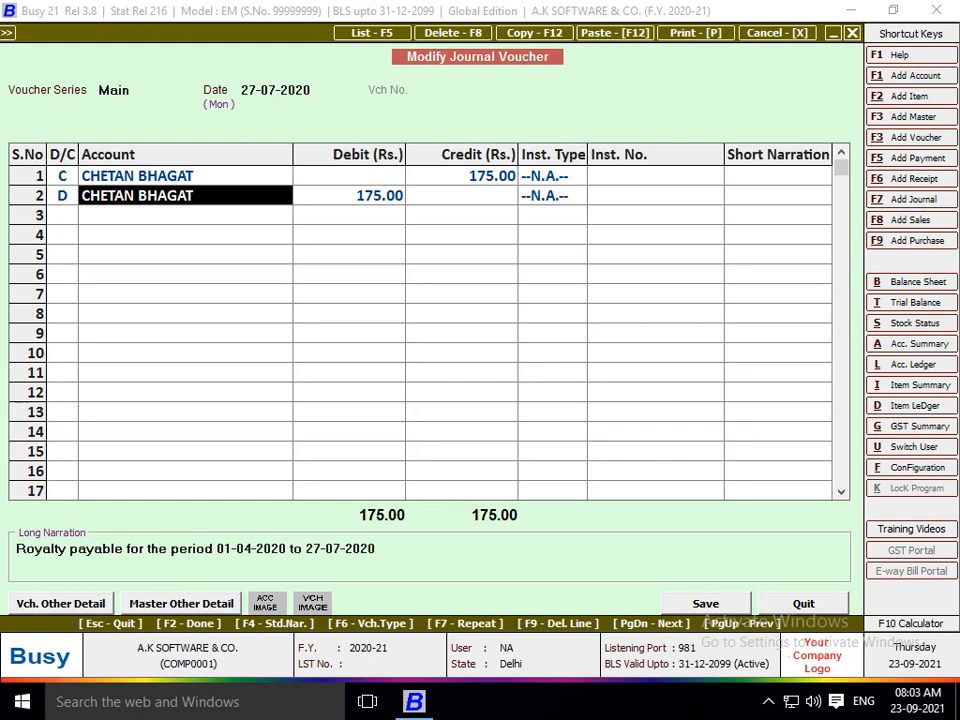
Create a new account ROYALTY A/C under the Expenses (Indirect/Admn.) group.
key("alt+F1")
type("ROYAL")
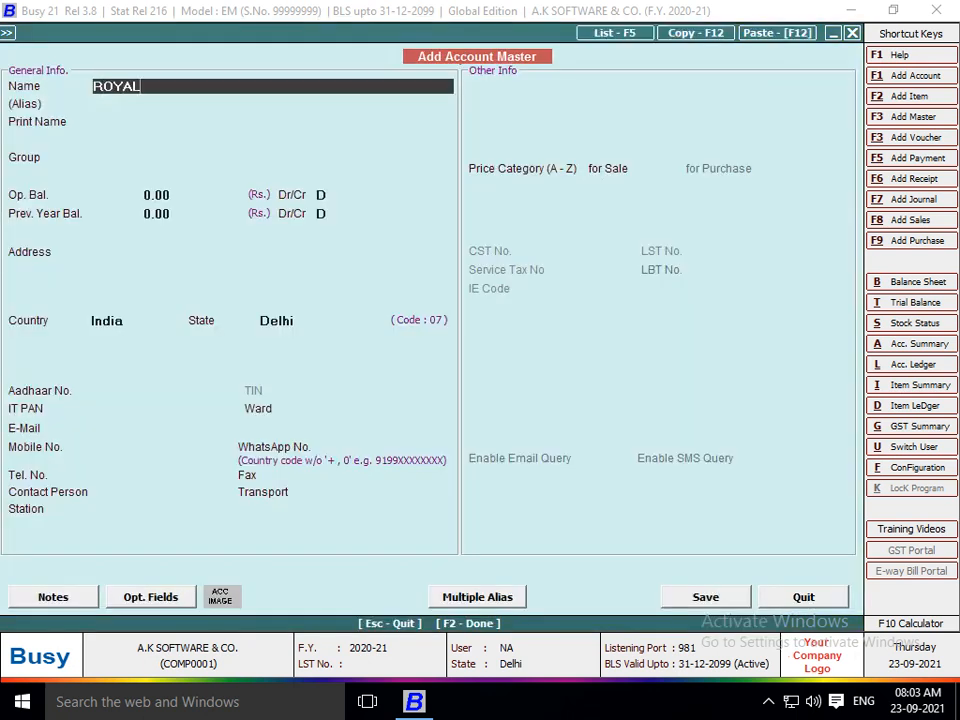
type("TY A/C")
key("Return")
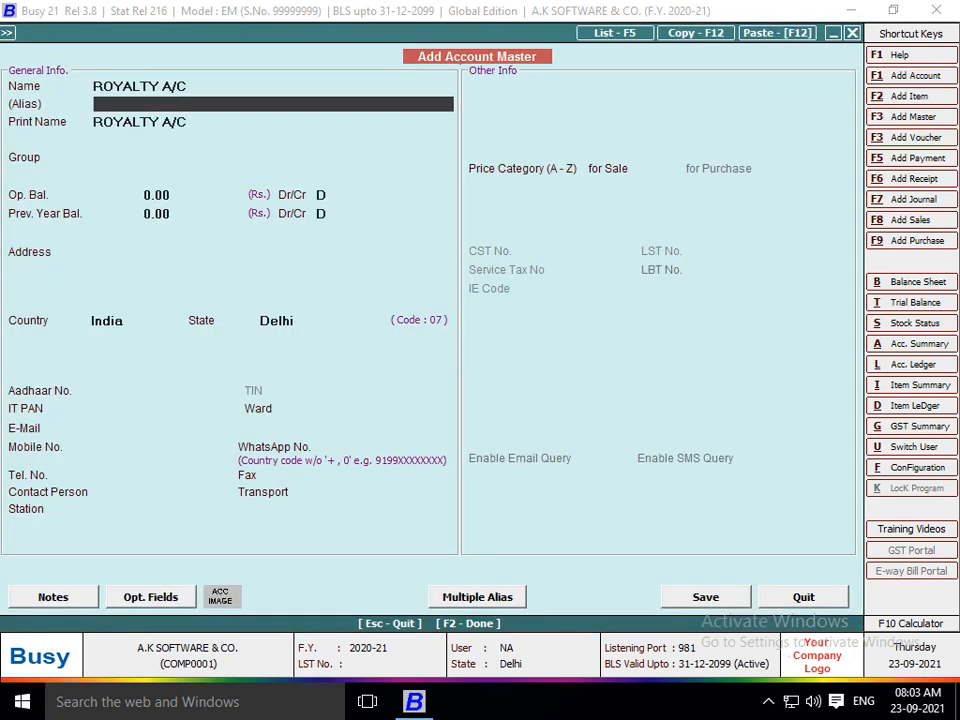
key("Return")
key("Return")
type("EC")
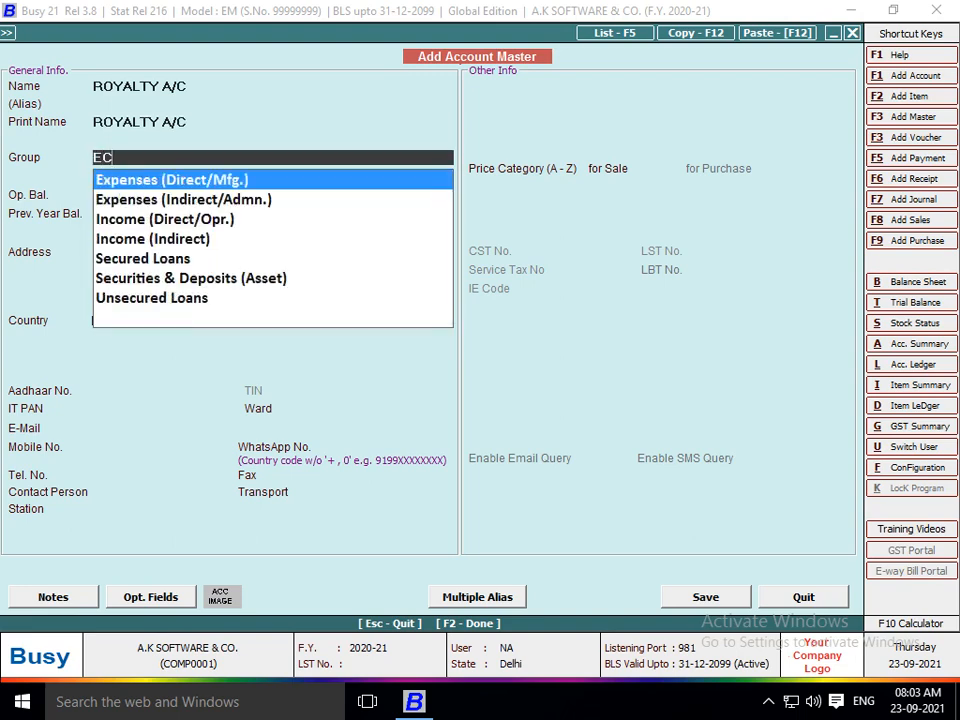
key("Down")
key("Return")
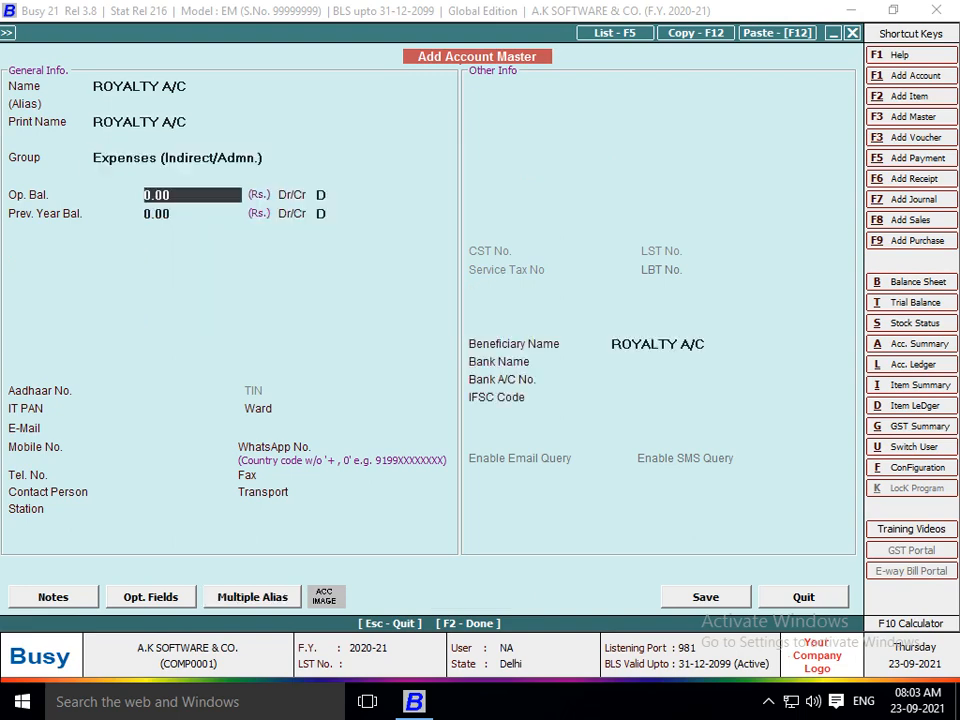
key("Return")
Save ROYALTY A/C as the journal's 175.00 debit account and return to the author's ledger.
key("Return")
key("Return")
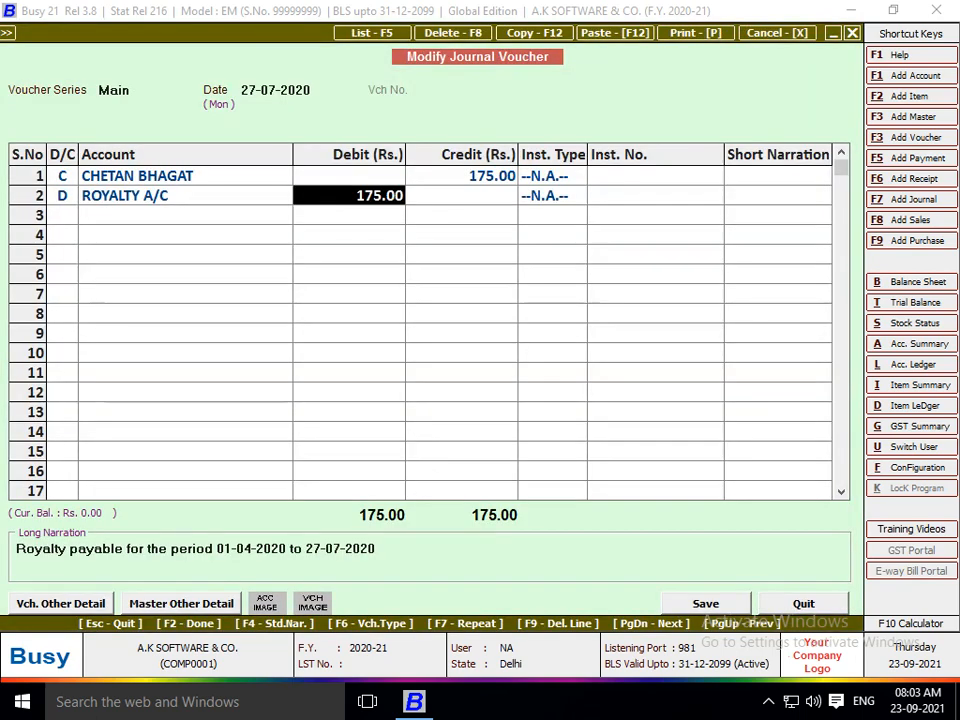
key("Return")
key("Return")
key("Return")
key("Return")
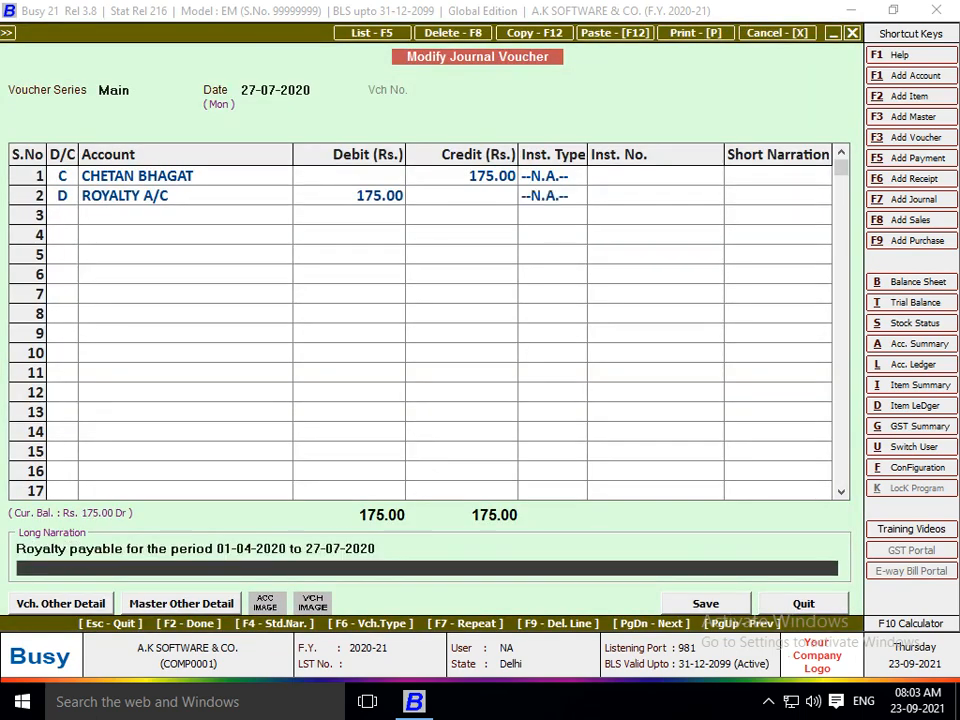
key("Return")
key("Return")
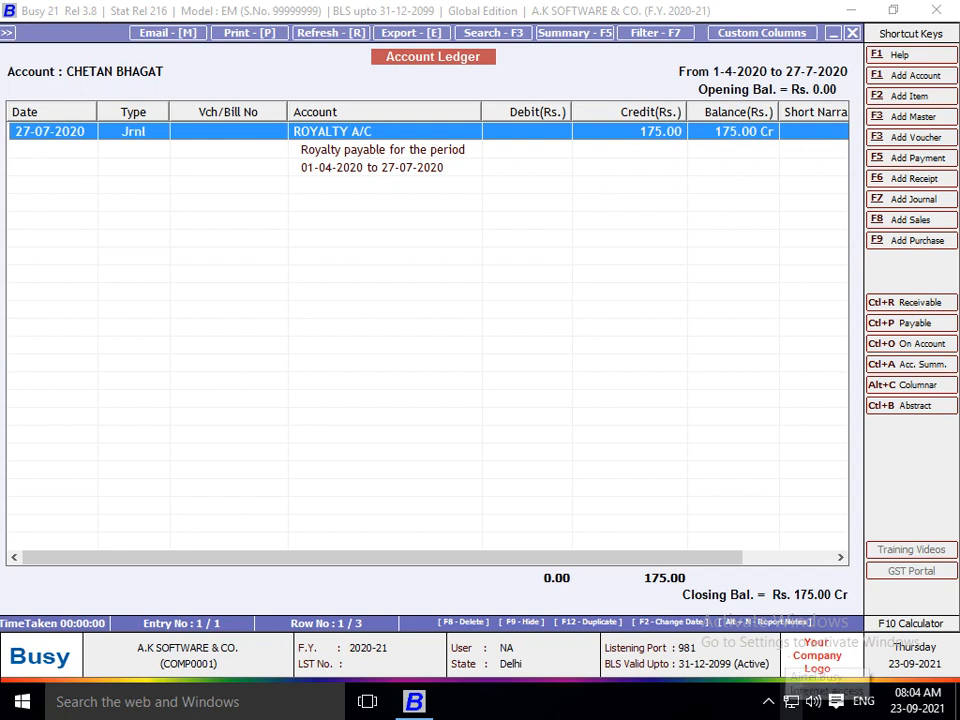
left_click(768, 702)
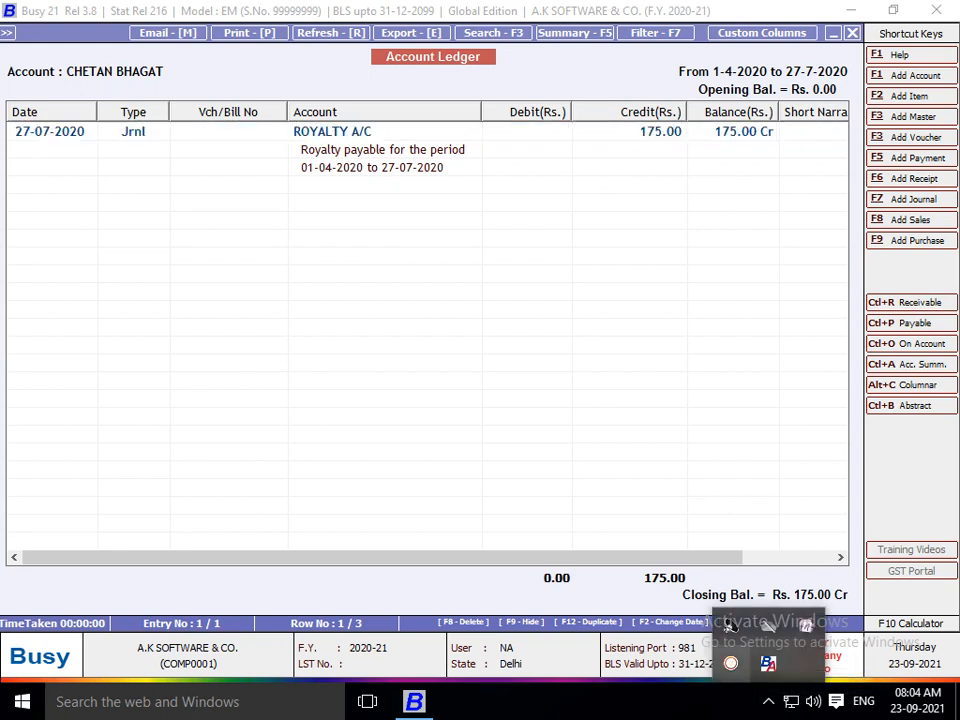
left_click(731, 663)
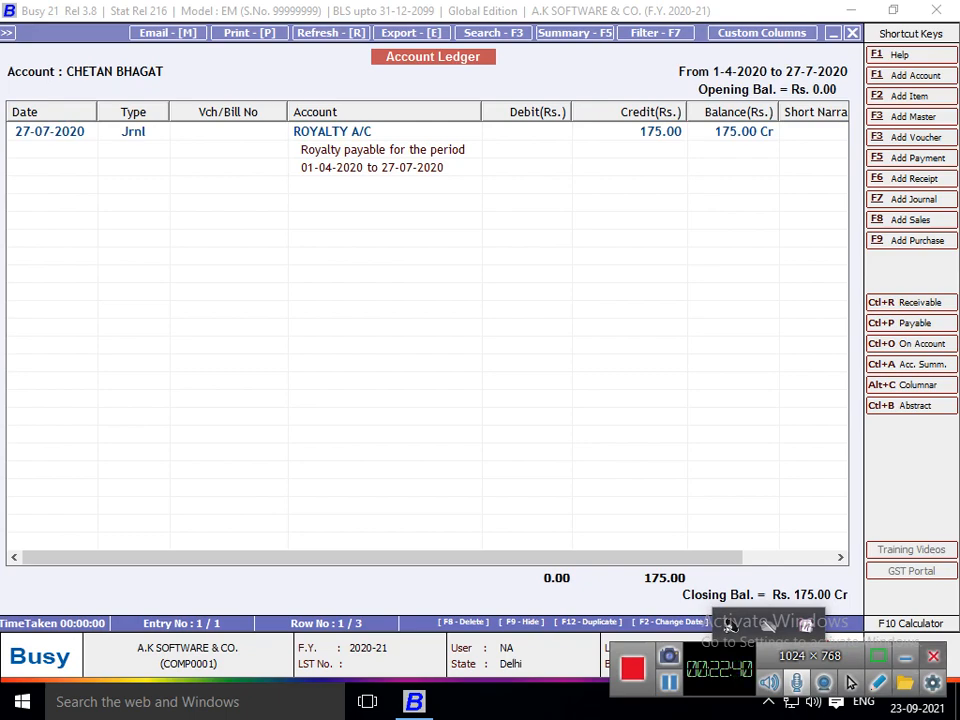